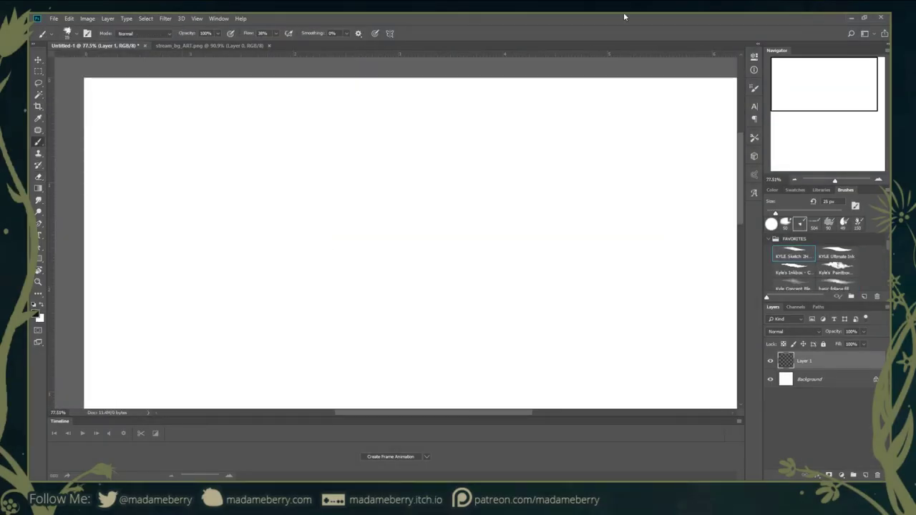
- Sketch a rough bird head outline with beak, eye shapes and side lines
{"action": "left_click_drag", "start_coordinate": [286, 161], "coordinate": [283, 162]}
{"action": "mouse_move", "coordinate": [271, 228]}
{"action": "left_mouse_down"}
{"action": "mouse_move", "coordinate": [309, 231]}
{"action": "mouse_move", "coordinate": [254, 259]}
{"action": "left_mouse_up"}
{"action": "left_click_drag", "start_coordinate": [321, 239], "coordinate": [324, 262]}
{"action": "mouse_move", "coordinate": [333, 198]}
{"action": "left_mouse_down"}
{"action": "mouse_move", "coordinate": [272, 268]}
{"action": "mouse_move", "coordinate": [297, 317]}
{"action": "mouse_move", "coordinate": [327, 205]}
{"action": "left_mouse_up"}
- Shrink the head sketch to about 41% with Free Transform
{"action": "key", "text": "ctrl+minus"}
{"action": "key", "text": "ctrl+t"}
{"action": "mouse_move", "coordinate": [401, 287]}
{"action": "left_mouse_down"}
{"action": "mouse_move", "coordinate": [342, 205]}
{"action": "mouse_move", "coordinate": [390, 292]}
{"action": "left_mouse_up"}
- Confirm the resized head, then sketch a long arm and mirrored legs
{"action": "key", "text": "Return"}
{"action": "left_click_drag", "start_coordinate": [387, 161], "coordinate": [353, 256]}
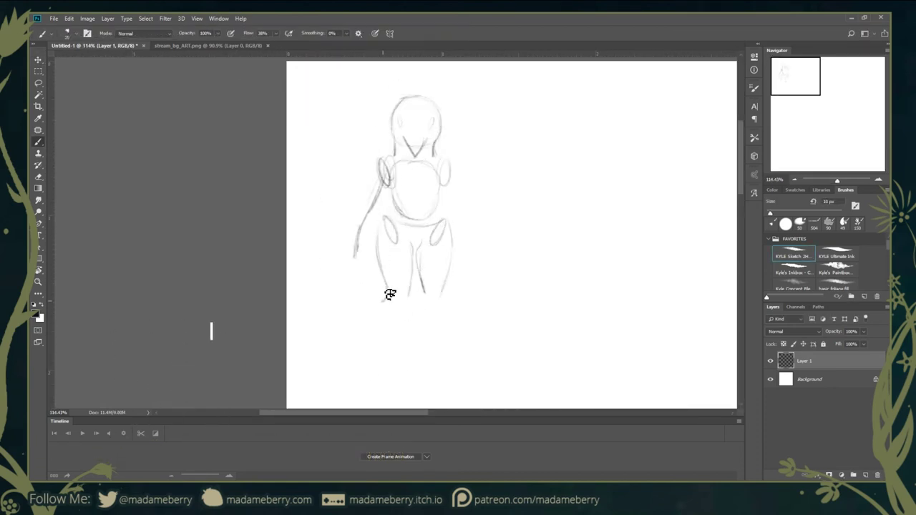
{"action": "left_click_drag", "start_coordinate": [419, 238], "coordinate": [380, 367]}
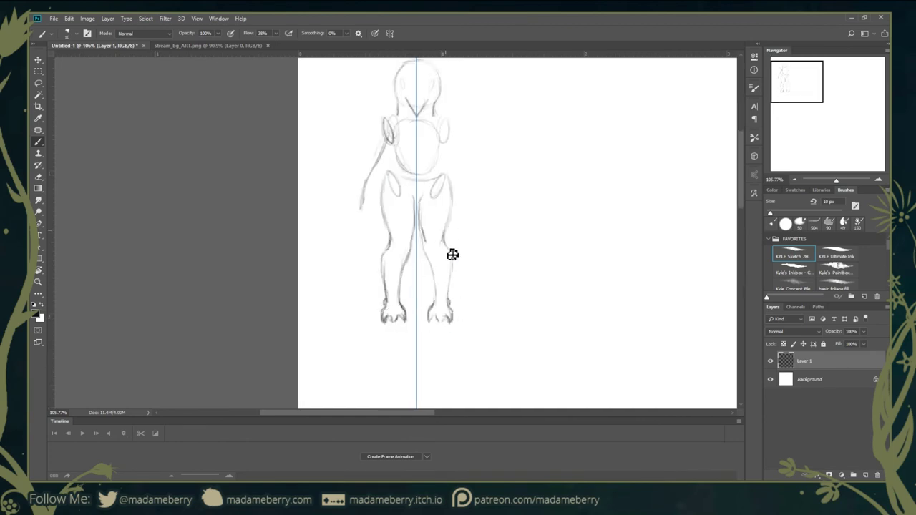
{"action": "scroll", "coordinate": [437, 107], "scroll_direction": "up", "scroll_amount": 9}
- Draw the dark beak and two eyes, and reshape the head top into a pointed crest
{"action": "left_click_drag", "start_coordinate": [365, 238], "coordinate": [388, 286]}
{"action": "left_click_drag", "start_coordinate": [355, 202], "coordinate": [355, 215]}
{"action": "scroll", "coordinate": [367, 157], "scroll_direction": "up", "scroll_amount": 2}
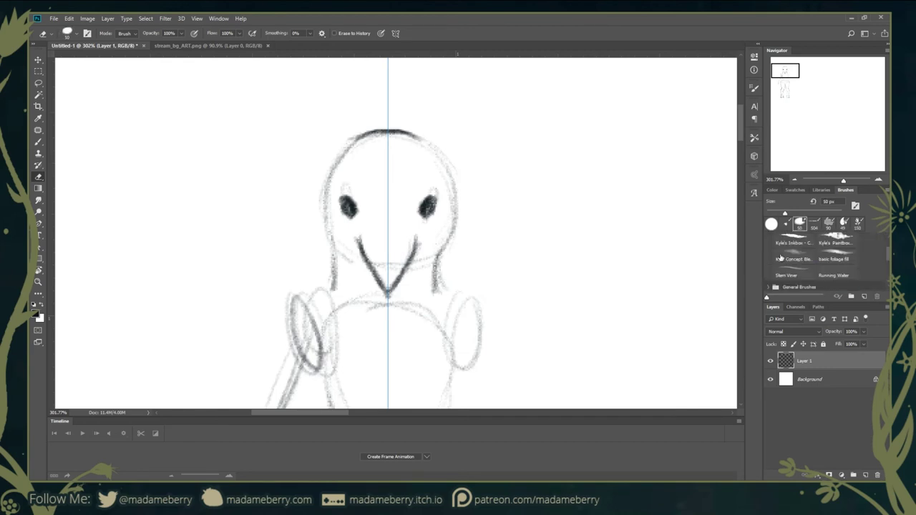
{"action": "left_click_drag", "start_coordinate": [361, 136], "coordinate": [331, 169]}
{"action": "key", "text": "ctrl+z"}
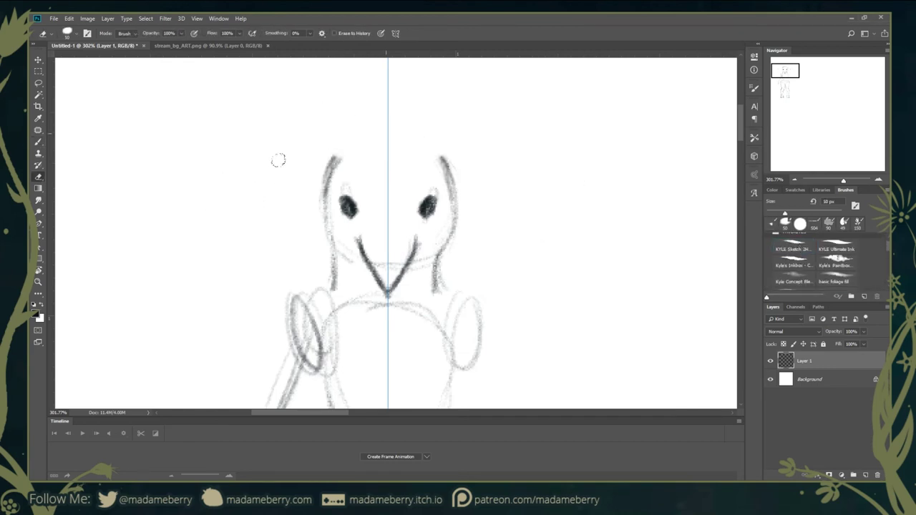
{"action": "left_click_drag", "start_coordinate": [385, 131], "coordinate": [333, 286]}
- Ink the crest and outer arm lines, adding more mirrored arm strokes
{"action": "scroll", "coordinate": [372, 186], "scroll_direction": "up", "scroll_amount": 2}
{"action": "mouse_move", "coordinate": [381, 109]}
{"action": "left_mouse_down"}
{"action": "mouse_move", "coordinate": [374, 215]}
{"action": "mouse_move", "coordinate": [315, 310]}
{"action": "left_mouse_up"}
{"action": "scroll", "coordinate": [374, 231], "scroll_direction": "down", "scroll_amount": 2}
{"action": "scroll", "coordinate": [406, 286], "scroll_direction": "down", "scroll_amount": 5}
{"action": "scroll", "coordinate": [372, 279], "scroll_direction": "up", "scroll_amount": 4}
{"action": "mouse_move", "coordinate": [390, 230]}
{"action": "left_mouse_down"}
{"action": "mouse_move", "coordinate": [348, 360]}
{"action": "mouse_move", "coordinate": [408, 237]}
{"action": "left_mouse_up"}
{"action": "scroll", "coordinate": [385, 332], "scroll_direction": "down", "scroll_amount": 5}
{"action": "scroll", "coordinate": [385, 332], "scroll_direction": "up", "scroll_amount": 3}
{"action": "scroll", "coordinate": [261, 113], "scroll_direction": "up", "scroll_amount": 2}
- Erase the crest tip and stray marks around the crest
{"action": "key", "text": "e"}
{"action": "left_click_drag", "start_coordinate": [261, 113], "coordinate": [275, 152]}
{"action": "key", "text": "b"}
{"action": "left_click_drag", "start_coordinate": [275, 283], "coordinate": [304, 161]}
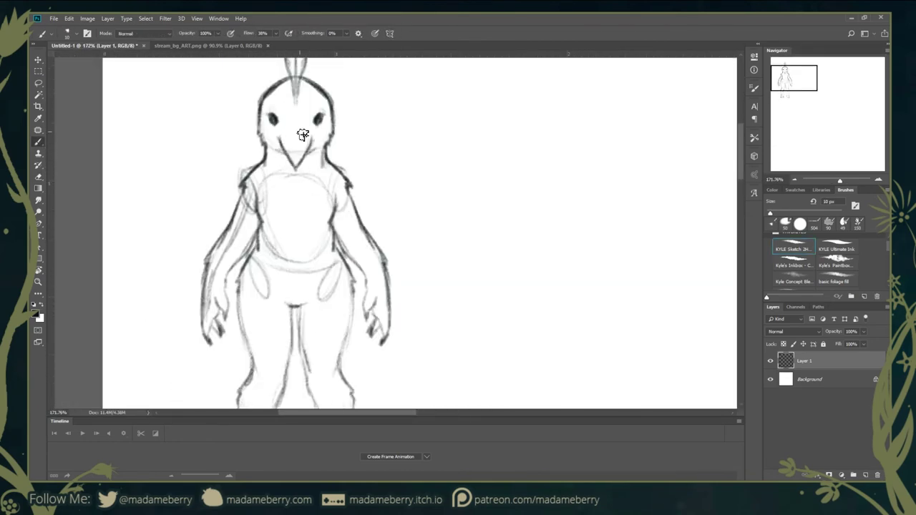
{"action": "scroll", "coordinate": [301, 118], "scroll_direction": "down", "scroll_amount": 4}
{"action": "scroll", "coordinate": [303, 292], "scroll_direction": "up", "scroll_amount": 2}
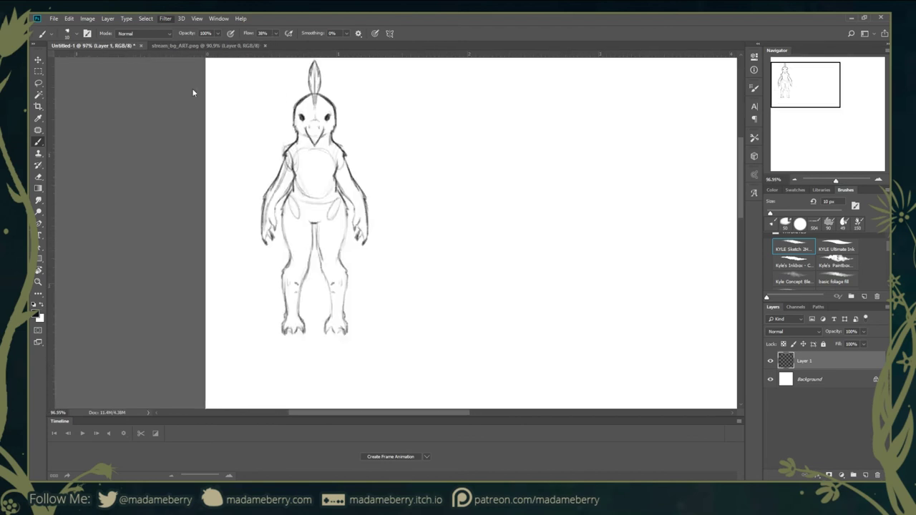
{"action": "scroll", "coordinate": [212, 217], "scroll_direction": "up", "scroll_amount": 2}
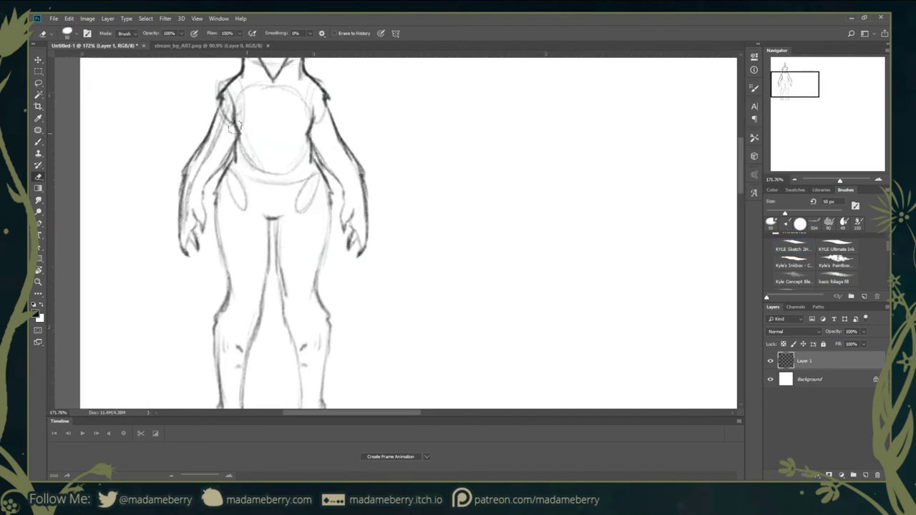
{"action": "scroll", "coordinate": [209, 222], "scroll_direction": "down", "scroll_amount": 2}
- Add horizontal guides across the figure, then begin a side-view head circle on a new layer
{"action": "left_click_drag", "start_coordinate": [280, 56], "coordinate": [387, 153]}
{"action": "scroll", "coordinate": [387, 153], "scroll_direction": "up", "scroll_amount": 2}
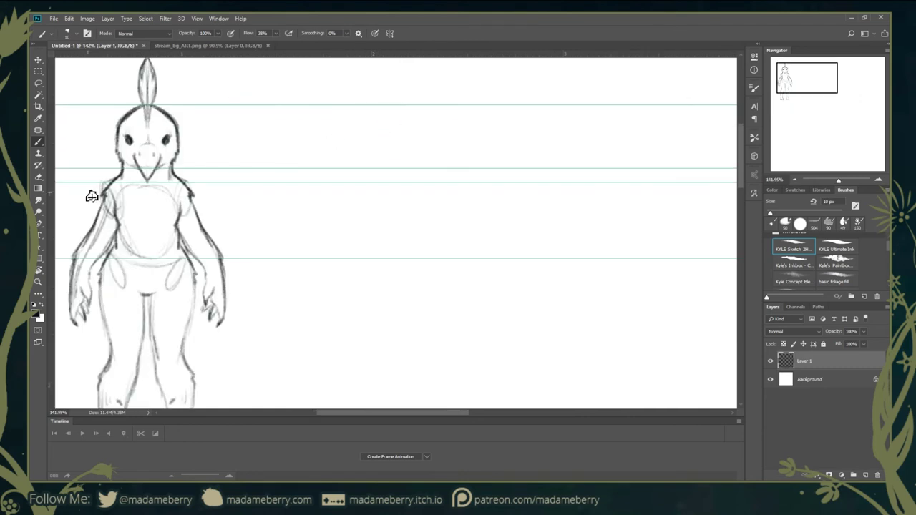
{"action": "key", "text": "ctrl+shift+alt+n"}
{"action": "left_click_drag", "start_coordinate": [360, 108], "coordinate": [405, 177]}
- Sketch the side view's back curve, chest oval, torso, hips and leg down to the toes
{"action": "left_click_drag", "start_coordinate": [401, 186], "coordinate": [405, 227]}
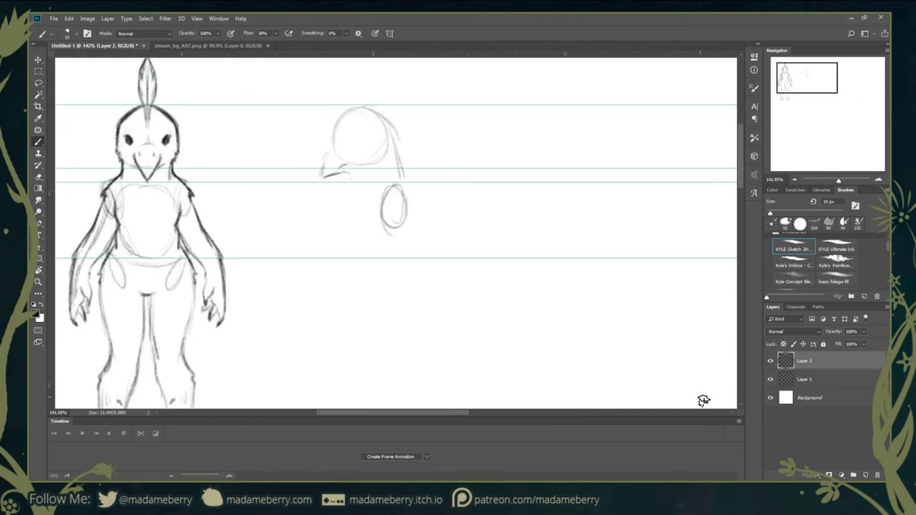
{"action": "left_click_drag", "start_coordinate": [351, 187], "coordinate": [336, 247]}
{"action": "left_click_drag", "start_coordinate": [397, 133], "coordinate": [401, 247]}
{"action": "mouse_move", "coordinate": [342, 252]}
{"action": "left_mouse_down"}
{"action": "mouse_move", "coordinate": [360, 172]}
{"action": "mouse_move", "coordinate": [359, 283]}
{"action": "mouse_move", "coordinate": [374, 207]}
{"action": "left_mouse_up"}
{"action": "mouse_move", "coordinate": [429, 211]}
{"action": "left_mouse_down"}
{"action": "mouse_move", "coordinate": [410, 240]}
{"action": "mouse_move", "coordinate": [433, 156]}
{"action": "left_mouse_up"}
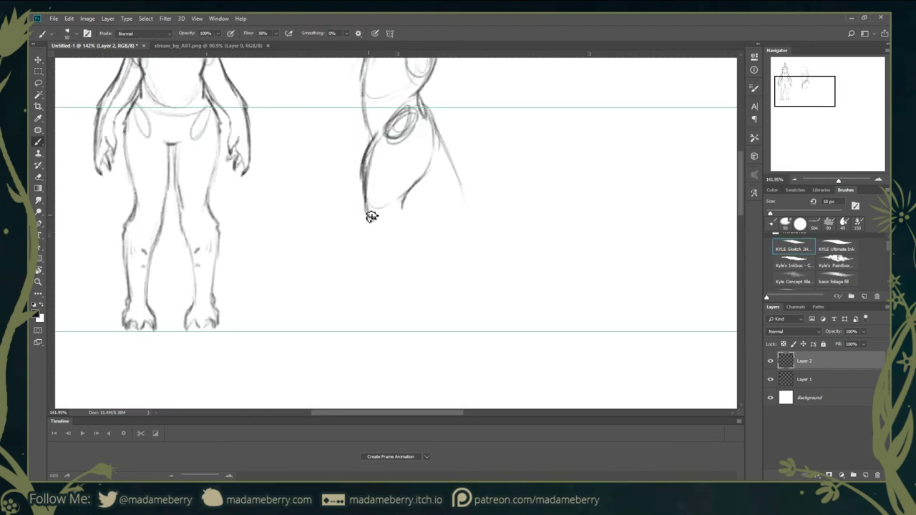
{"action": "left_click_drag", "start_coordinate": [403, 206], "coordinate": [433, 329]}
- Darken the side view's back line and sketch a long tail with a tufted tip
{"action": "scroll", "coordinate": [376, 222], "scroll_direction": "up", "scroll_amount": 3}
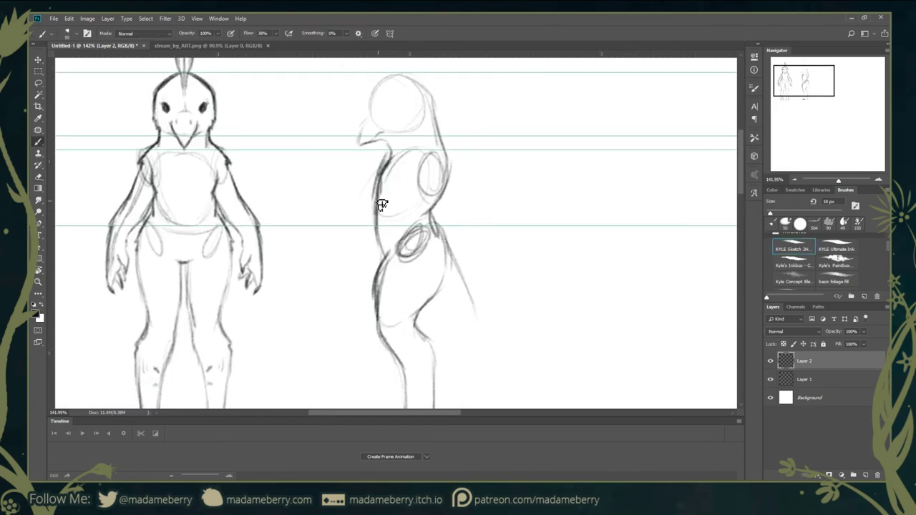
{"action": "scroll", "coordinate": [383, 193], "scroll_direction": "up", "scroll_amount": 2}
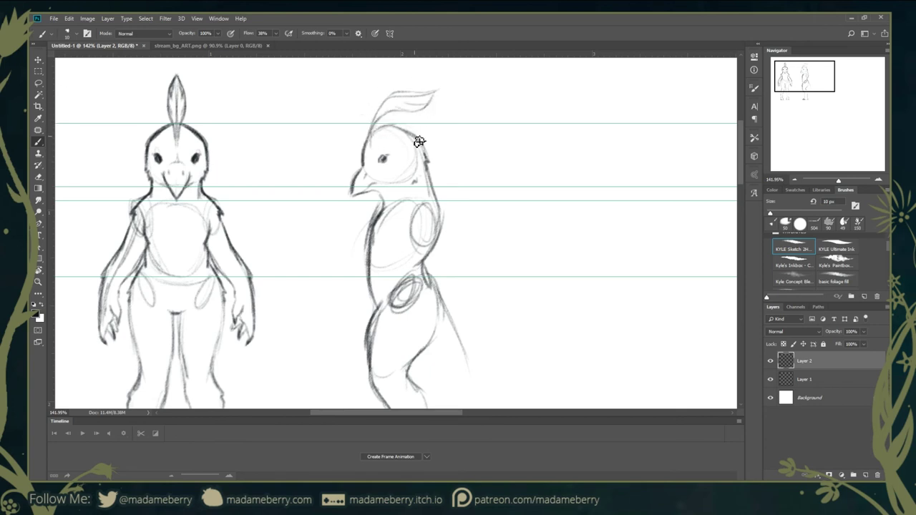
{"action": "scroll", "coordinate": [422, 216], "scroll_direction": "down", "scroll_amount": 3}
{"action": "left_click_drag", "start_coordinate": [415, 151], "coordinate": [456, 235]}
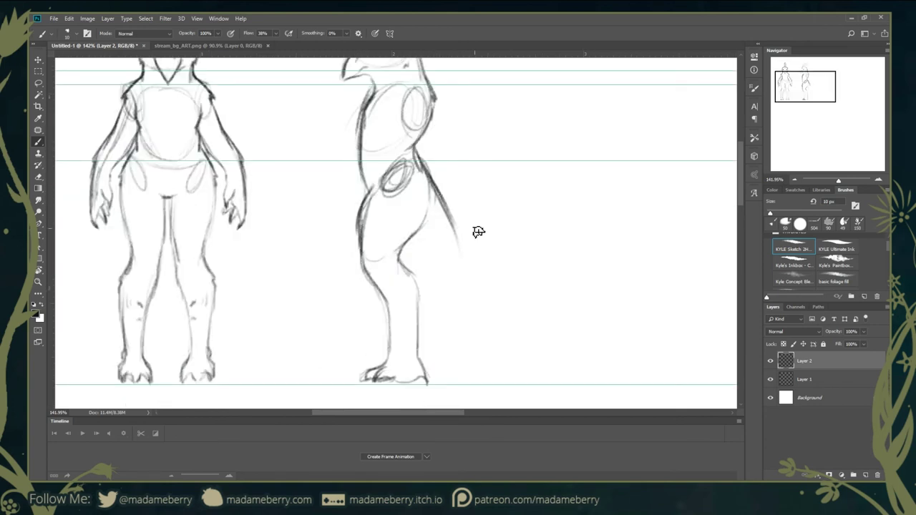
{"action": "left_click_drag", "start_coordinate": [424, 168], "coordinate": [460, 331]}
{"action": "left_click_drag", "start_coordinate": [472, 282], "coordinate": [464, 335]}
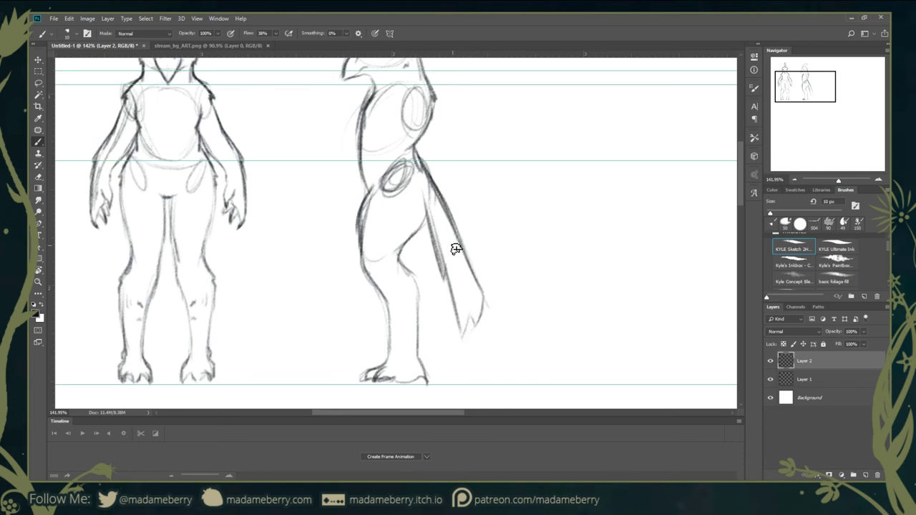
- Replace the long tail with a shorter tail with feather lines
{"action": "key", "text": "ctrl+z"}
{"action": "key", "text": "ctrl+z"}
{"action": "mouse_move", "coordinate": [429, 188]}
{"action": "left_mouse_down"}
{"action": "mouse_move", "coordinate": [455, 280]}
{"action": "mouse_move", "coordinate": [434, 218]}
{"action": "left_mouse_up"}
{"action": "left_click_drag", "start_coordinate": [416, 285], "coordinate": [369, 374]}
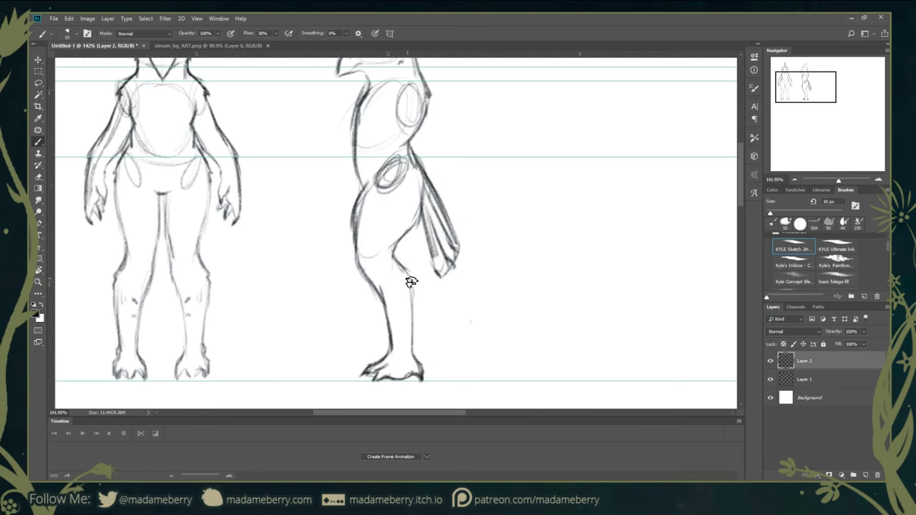
{"action": "scroll", "coordinate": [412, 281], "scroll_direction": "down", "scroll_amount": 2}
{"action": "scroll", "coordinate": [487, 202], "scroll_direction": "down", "scroll_amount": 3}
{"action": "scroll", "coordinate": [364, 354], "scroll_direction": "up", "scroll_amount": 4}
- Erase the toes of the front figure's right foot on its layer
{"action": "key", "text": "alt+bracketleft"}
{"action": "key", "text": "e"}
{"action": "key", "text": "b"}
{"action": "left_click_drag", "start_coordinate": [358, 351], "coordinate": [368, 363]}
- Redraw the front figure's legs with symmetry on and add strokes to the side view
{"action": "left_click", "coordinate": [388, 33]}
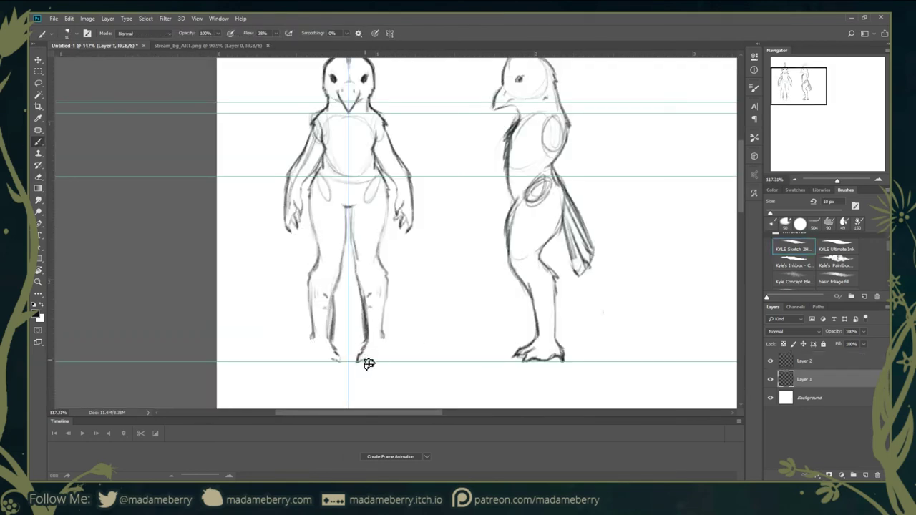
{"action": "left_click_drag", "start_coordinate": [331, 336], "coordinate": [338, 296]}
{"action": "key", "text": "alt+bracketright"}
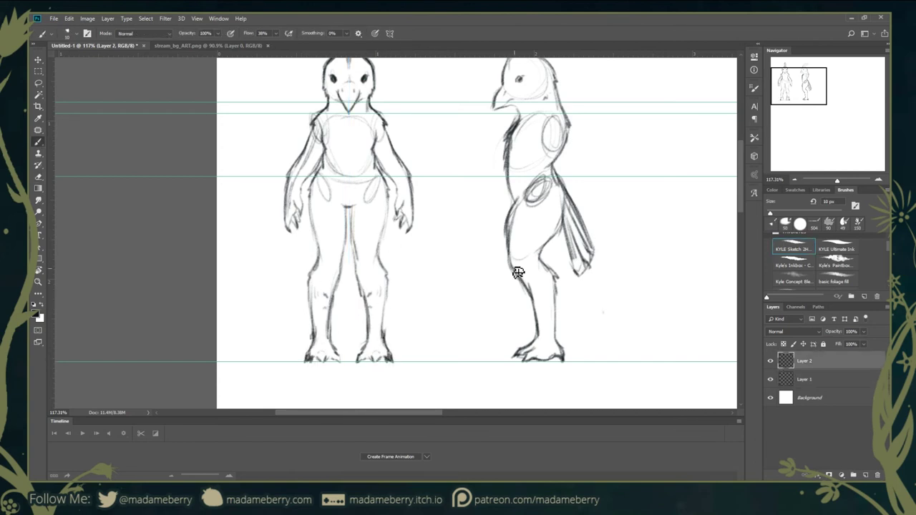
{"action": "scroll", "coordinate": [501, 301], "scroll_direction": "up", "scroll_amount": 2}
{"action": "left_click_drag", "start_coordinate": [493, 275], "coordinate": [522, 318]}
{"action": "key", "text": "alt+bracketleft"}
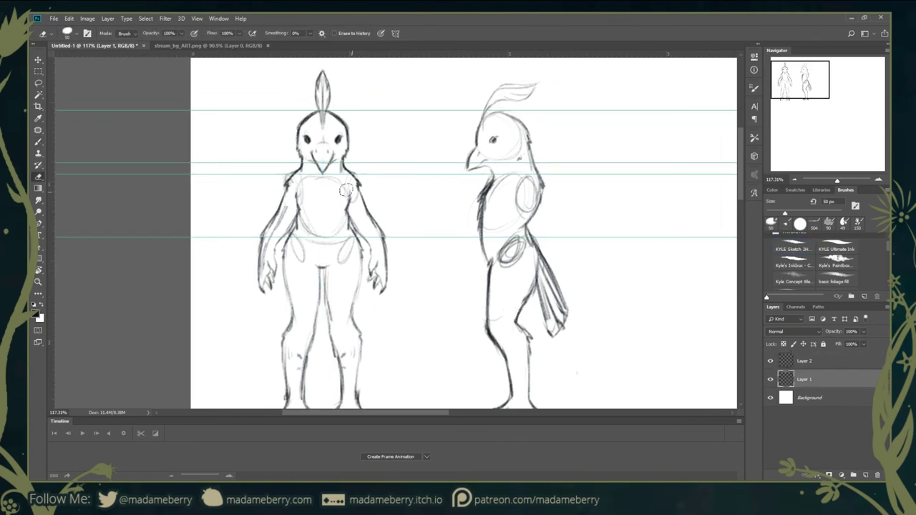
{"action": "scroll", "coordinate": [542, 177], "scroll_direction": "down", "scroll_amount": 3}
- Place a copy of the side-view figure further to the right
{"action": "left_click", "coordinate": [817, 367]}
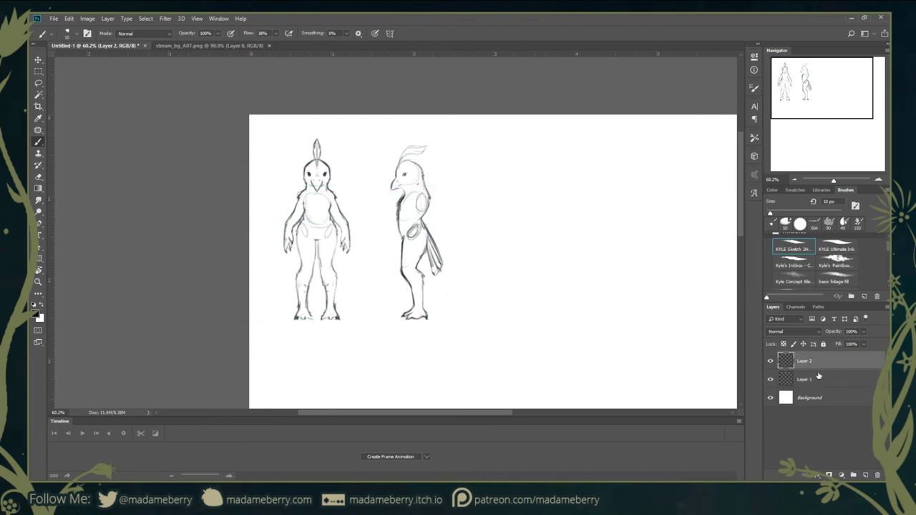
{"action": "left_click", "coordinate": [815, 377]}
{"action": "scroll", "coordinate": [489, 190], "scroll_direction": "up", "scroll_amount": 3}
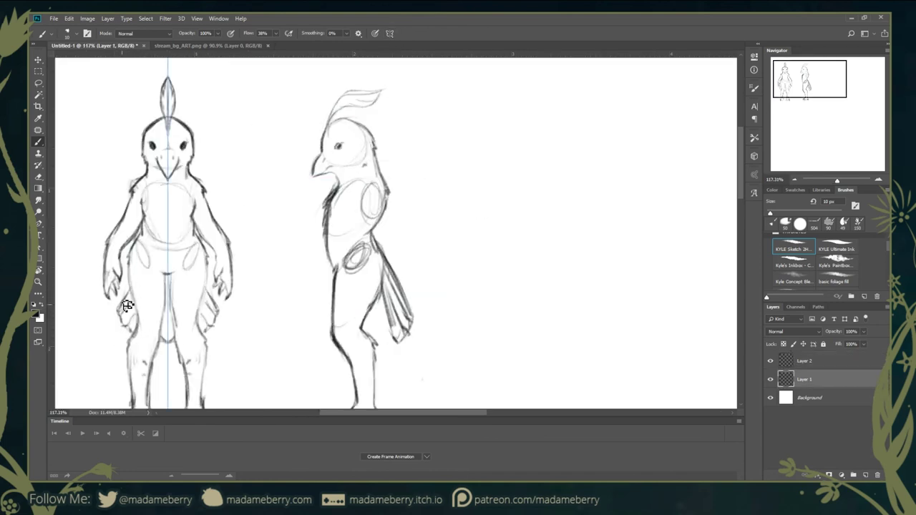
{"action": "scroll", "coordinate": [127, 306], "scroll_direction": "down", "scroll_amount": 3}
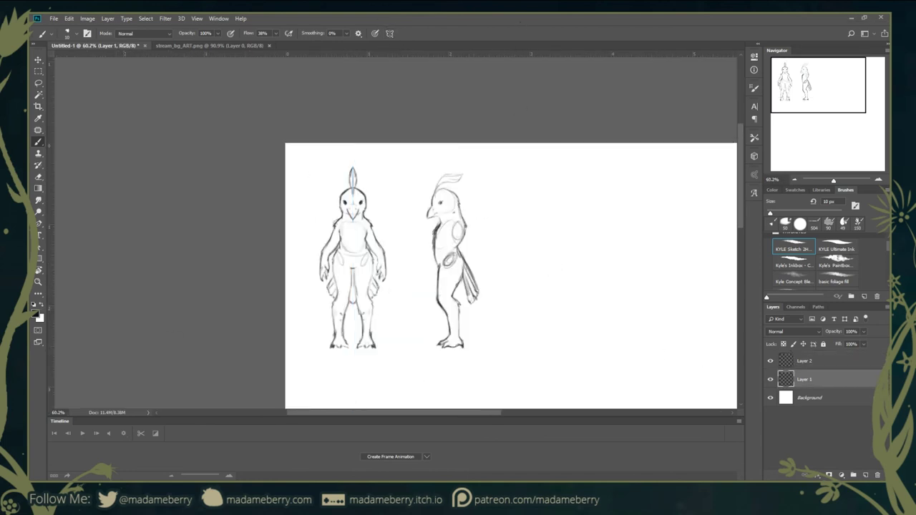
{"action": "scroll", "coordinate": [520, 290], "scroll_direction": "up", "scroll_amount": 3}
{"action": "left_click_drag", "start_coordinate": [389, 249], "coordinate": [511, 249]}
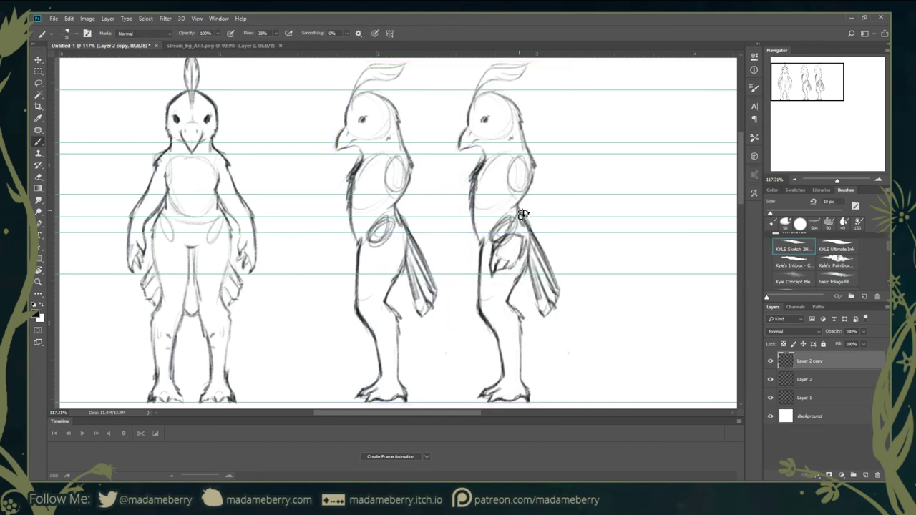
- Remove the dark chest and arm strokes from the copy so its arm can be redrawn
{"action": "key", "text": "ctrl+z"}
{"action": "key", "text": "e"}
{"action": "left_click_drag", "start_coordinate": [516, 205], "coordinate": [534, 169]}
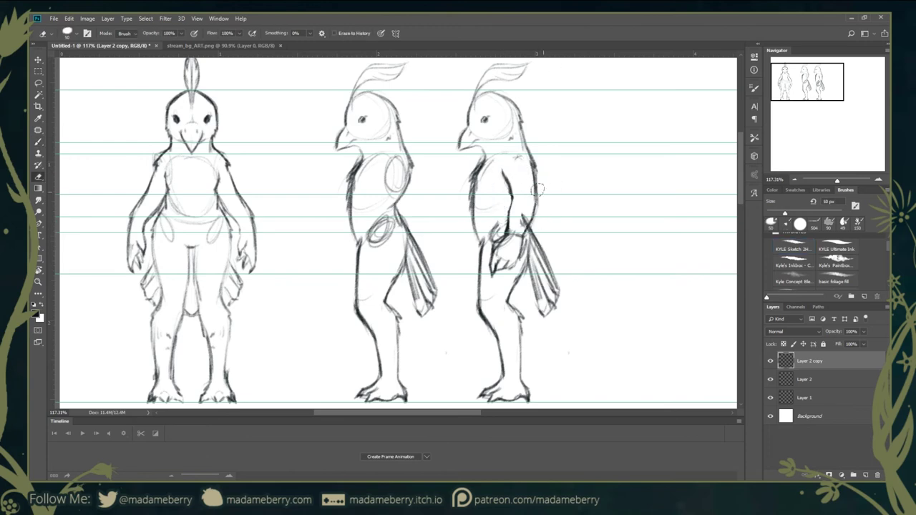
{"action": "key", "text": "b"}
{"action": "scroll", "coordinate": [548, 260], "scroll_direction": "down", "scroll_amount": 3}
{"action": "scroll", "coordinate": [547, 237], "scroll_direction": "up", "scroll_amount": 4}
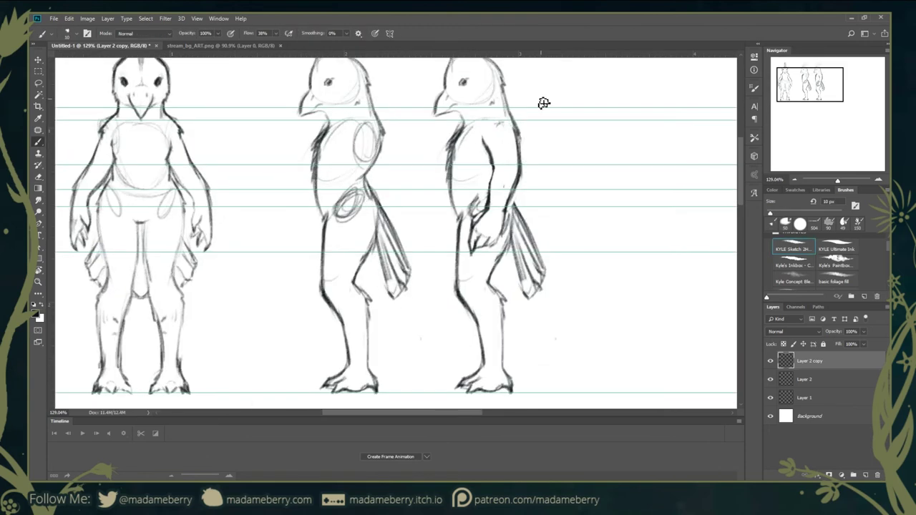
{"action": "key", "text": "ctrl+z"}
{"action": "key", "text": "e"}
{"action": "left_click_drag", "start_coordinate": [284, 209], "coordinate": [285, 231]}
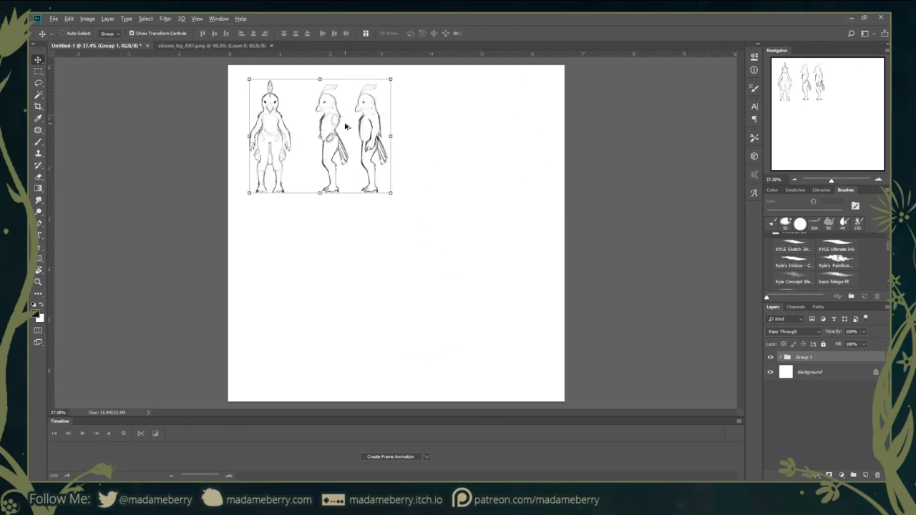
- Add a new layer with beige, black and teal colour swatches sampled from the canvas
{"action": "key", "text": "ctrl+shift+alt+n"}
{"action": "key", "text": "i"}
{"action": "left_click", "coordinate": [420, 94]}
{"action": "left_click", "coordinate": [429, 115]}
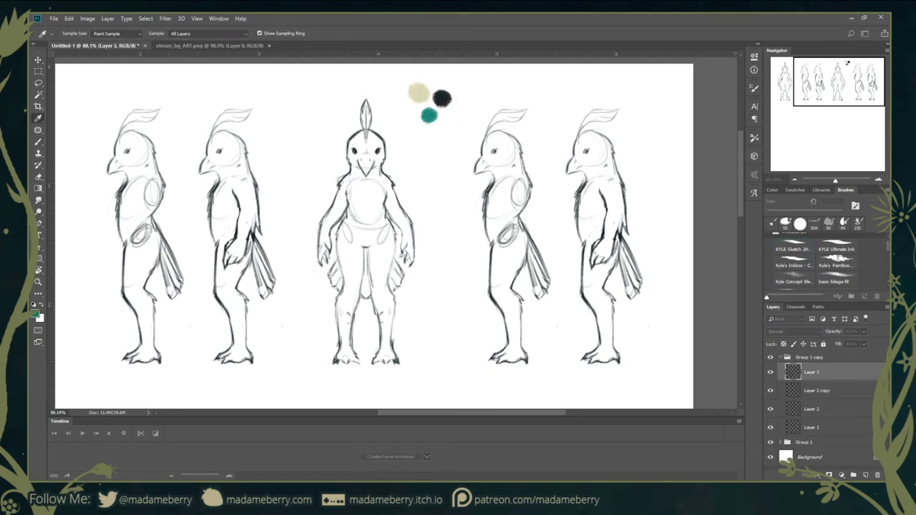
{"action": "key", "text": "b"}
{"action": "left_click", "coordinate": [411, 95]}
{"action": "key", "text": "i"}
{"action": "key", "text": "b"}
{"action": "left_click", "coordinate": [413, 92]}
{"action": "key", "text": "i"}
{"action": "key", "text": "b"}
- Paint the front figure's left foot yellow with a smaller brush on its layer
{"action": "key", "text": "bracketleft"}
{"action": "key", "text": "bracketleft"}
{"action": "key", "text": "bracketleft"}
{"action": "key", "text": "alt+bracketleft"}
{"action": "key", "text": "alt+bracketleft"}
{"action": "key", "text": "alt+bracketleft"}
{"action": "scroll", "coordinate": [354, 373], "scroll_direction": "up", "scroll_amount": 2}
{"action": "left_click_drag", "start_coordinate": [359, 330], "coordinate": [356, 383]}
{"action": "scroll", "coordinate": [450, 265], "scroll_direction": "down", "scroll_amount": 2}
- Sample the colour and paint the front bird's left leg and hip black
{"action": "key", "text": "i"}
{"action": "key", "text": "b"}
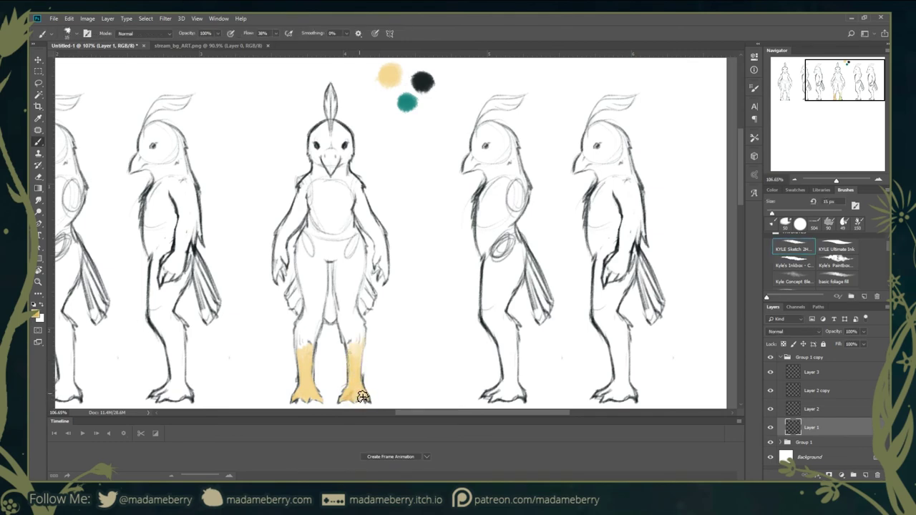
{"action": "scroll", "coordinate": [304, 400], "scroll_direction": "up", "scroll_amount": 3}
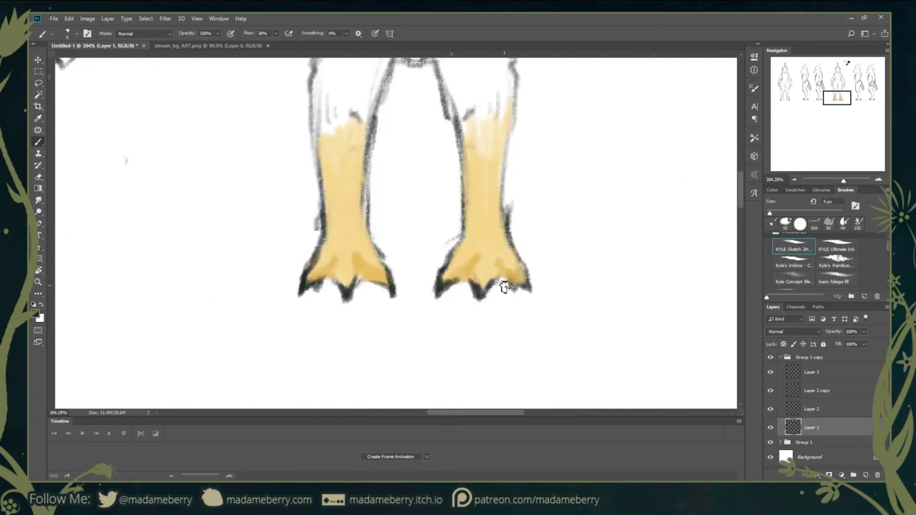
{"action": "scroll", "coordinate": [491, 276], "scroll_direction": "down", "scroll_amount": 3}
{"action": "scroll", "coordinate": [431, 180], "scroll_direction": "up", "scroll_amount": 2}
{"action": "mouse_move", "coordinate": [427, 330]}
{"action": "left_mouse_down"}
{"action": "mouse_move", "coordinate": [454, 288]}
{"action": "mouse_move", "coordinate": [416, 311]}
{"action": "mouse_move", "coordinate": [415, 200]}
{"action": "mouse_move", "coordinate": [464, 373]}
{"action": "left_mouse_up"}
{"action": "scroll", "coordinate": [467, 203], "scroll_direction": "down", "scroll_amount": 1}
{"action": "key", "text": "bracketleft"}
{"action": "key", "text": "bracketleft"}
{"action": "key", "text": "bracketleft"}
{"action": "mouse_move", "coordinate": [476, 215]}
{"action": "left_mouse_down"}
{"action": "mouse_move", "coordinate": [479, 308]}
{"action": "mouse_move", "coordinate": [419, 321]}
{"action": "left_mouse_up"}
{"action": "scroll", "coordinate": [451, 266], "scroll_direction": "down", "scroll_amount": 2}
{"action": "scroll", "coordinate": [451, 267], "scroll_direction": "up", "scroll_amount": 2}
{"action": "scroll", "coordinate": [415, 305], "scroll_direction": "down", "scroll_amount": 2}
{"action": "scroll", "coordinate": [390, 269], "scroll_direction": "up", "scroll_amount": 2}
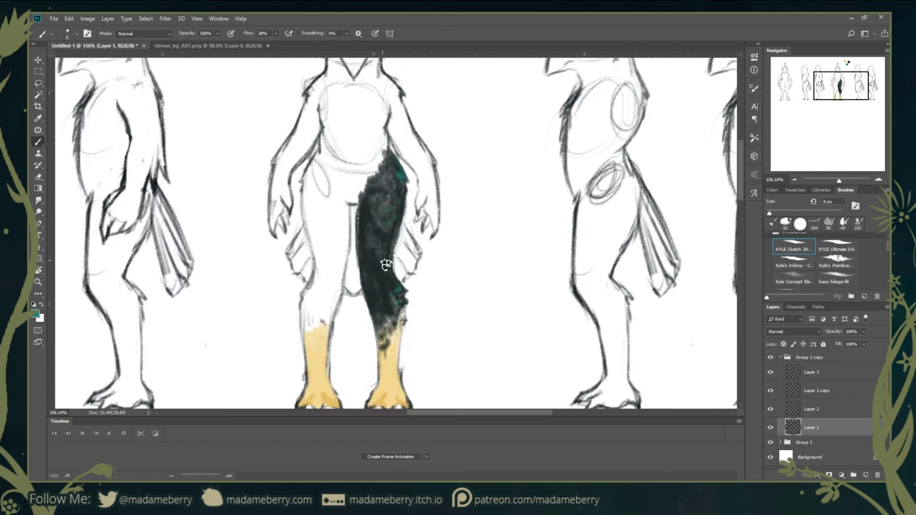
{"action": "scroll", "coordinate": [398, 300], "scroll_direction": "down", "scroll_amount": 2}
{"action": "scroll", "coordinate": [386, 332], "scroll_direction": "down", "scroll_amount": 1}
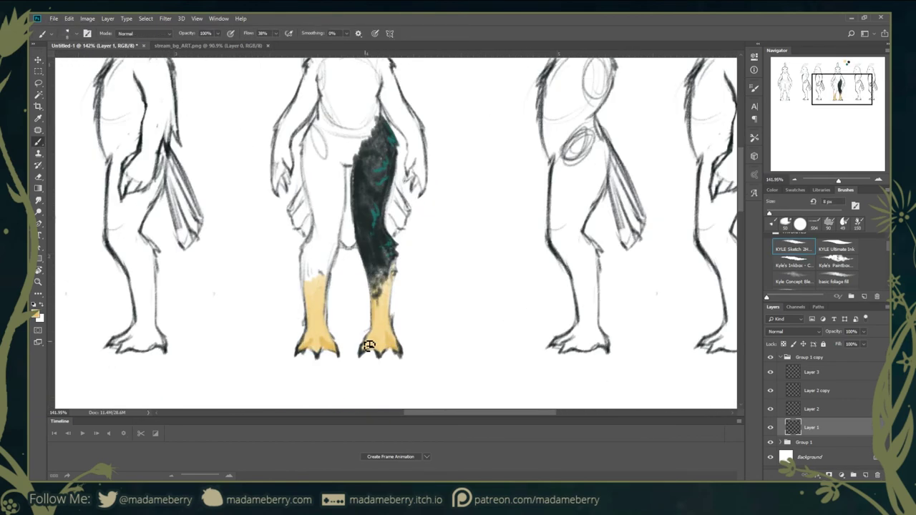
{"action": "scroll", "coordinate": [386, 346], "scroll_direction": "up", "scroll_amount": 5}
- Lay dark strokes over the front bird's torso with a slightly larger brush
{"action": "key", "text": "e"}
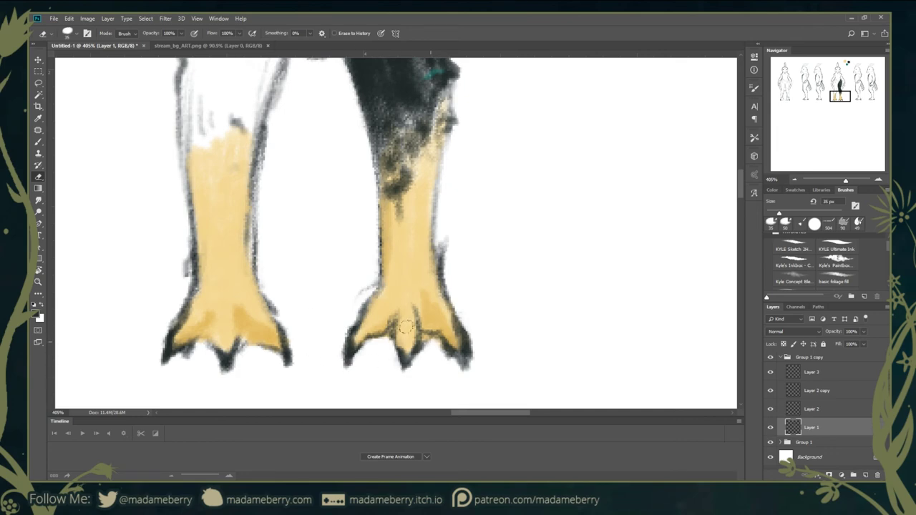
{"action": "key", "text": "b"}
{"action": "scroll", "coordinate": [501, 303], "scroll_direction": "down", "scroll_amount": 1}
{"action": "scroll", "coordinate": [449, 317], "scroll_direction": "down", "scroll_amount": 1}
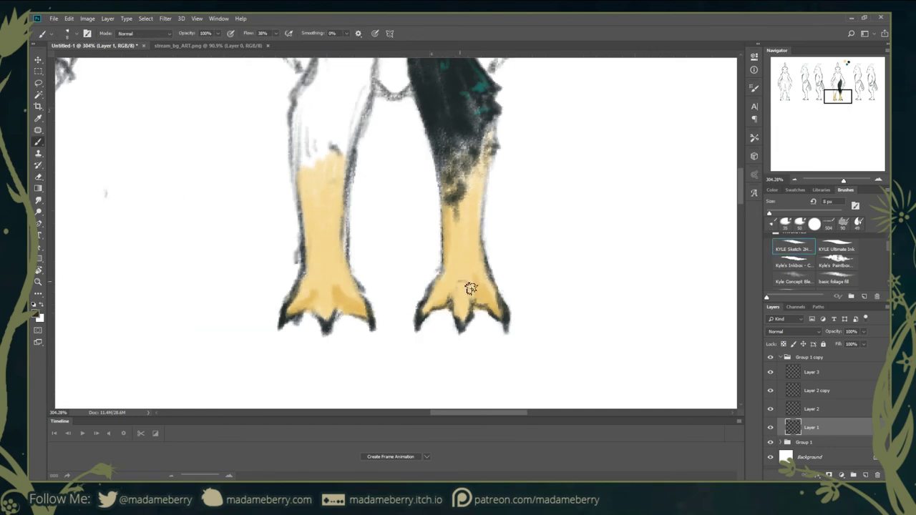
{"action": "scroll", "coordinate": [458, 284], "scroll_direction": "down", "scroll_amount": 5}
{"action": "scroll", "coordinate": [492, 194], "scroll_direction": "up", "scroll_amount": 4}
{"action": "key", "text": "bracketright"}
{"action": "mouse_move", "coordinate": [435, 255]}
{"action": "left_mouse_down"}
{"action": "mouse_move", "coordinate": [436, 276]}
{"action": "mouse_move", "coordinate": [439, 247]}
{"action": "left_mouse_up"}
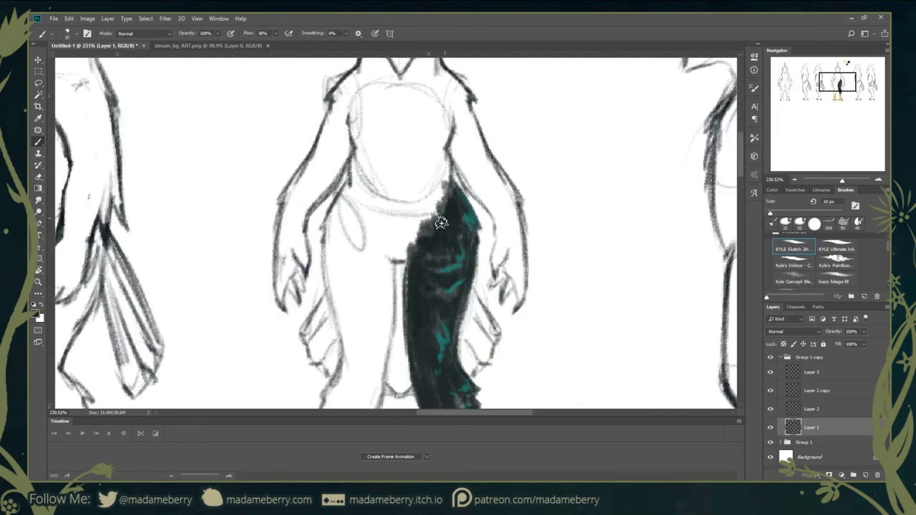
{"action": "scroll", "coordinate": [439, 247], "scroll_direction": "down", "scroll_amount": 3}
{"action": "left_click_drag", "start_coordinate": [463, 318], "coordinate": [446, 235]}
{"action": "scroll", "coordinate": [423, 233], "scroll_direction": "down", "scroll_amount": 2}
{"action": "scroll", "coordinate": [401, 322], "scroll_direction": "down", "scroll_amount": 5}
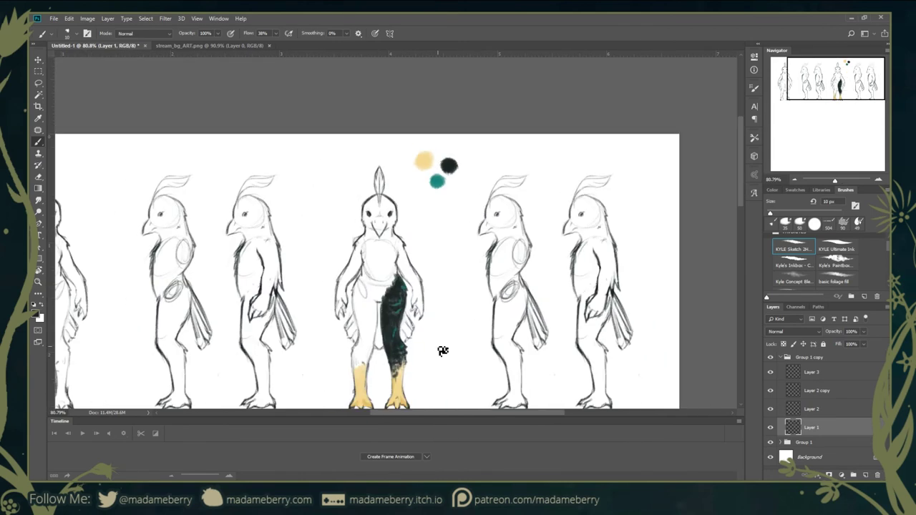
{"action": "scroll", "coordinate": [442, 351], "scroll_direction": "up", "scroll_amount": 4}
- Fill the front bird's other leg and lower legs with dark paint
{"action": "left_click_drag", "start_coordinate": [307, 237], "coordinate": [307, 290]}
{"action": "key", "text": "bracketright"}
{"action": "mouse_move", "coordinate": [250, 215]}
{"action": "left_mouse_down"}
{"action": "mouse_move", "coordinate": [258, 315]}
{"action": "mouse_move", "coordinate": [267, 207]}
{"action": "mouse_move", "coordinate": [271, 329]}
{"action": "left_mouse_up"}
{"action": "scroll", "coordinate": [271, 287], "scroll_direction": "down", "scroll_amount": 2}
{"action": "left_click_drag", "start_coordinate": [305, 204], "coordinate": [287, 315]}
{"action": "key", "text": "bracketleft"}
{"action": "key", "text": "bracketleft"}
{"action": "key", "text": "bracketleft"}
{"action": "scroll", "coordinate": [272, 300], "scroll_direction": "up", "scroll_amount": 2}
{"action": "mouse_move", "coordinate": [251, 193]}
{"action": "left_mouse_down"}
{"action": "mouse_move", "coordinate": [260, 278]}
{"action": "mouse_move", "coordinate": [286, 361]}
{"action": "mouse_move", "coordinate": [318, 258]}
{"action": "left_mouse_up"}
{"action": "left_click_drag", "start_coordinate": [323, 294], "coordinate": [256, 337]}
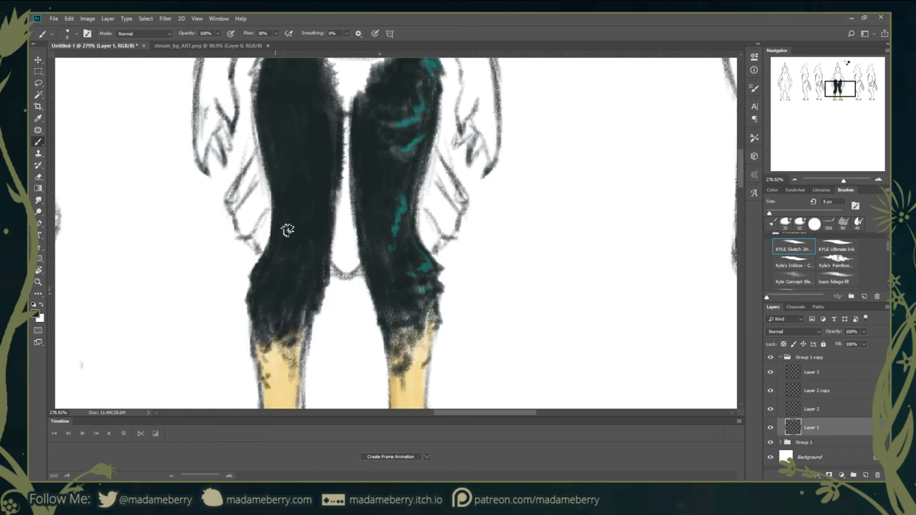
{"action": "scroll", "coordinate": [287, 232], "scroll_direction": "up", "scroll_amount": 5}
{"action": "left_click_drag", "start_coordinate": [237, 189], "coordinate": [250, 284]}
{"action": "scroll", "coordinate": [249, 284], "scroll_direction": "down", "scroll_amount": 2}
- Paint the white chest and neck below the beak dark, refining the neckline
{"action": "key", "text": "bracketright"}
{"action": "key", "text": "bracketright"}
{"action": "key", "text": "bracketright"}
{"action": "scroll", "coordinate": [344, 287], "scroll_direction": "up", "scroll_amount": 5}
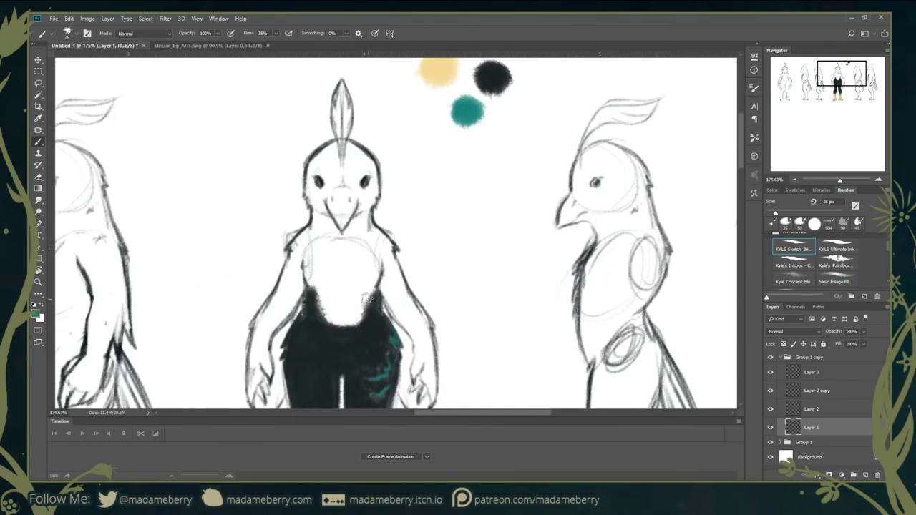
{"action": "left_click_drag", "start_coordinate": [343, 333], "coordinate": [358, 286]}
{"action": "scroll", "coordinate": [348, 297], "scroll_direction": "up", "scroll_amount": 2}
{"action": "scroll", "coordinate": [348, 297], "scroll_direction": "down", "scroll_amount": 3}
{"action": "key", "text": "bracketleft"}
{"action": "key", "text": "bracketleft"}
{"action": "key", "text": "bracketleft"}
{"action": "mouse_move", "coordinate": [282, 188]}
{"action": "left_mouse_down"}
{"action": "mouse_move", "coordinate": [283, 229]}
{"action": "mouse_move", "coordinate": [358, 200]}
{"action": "left_mouse_up"}
{"action": "key", "text": "bracketright"}
{"action": "key", "text": "bracketright"}
{"action": "key", "text": "bracketright"}
{"action": "mouse_move", "coordinate": [301, 236]}
{"action": "left_mouse_down"}
{"action": "mouse_move", "coordinate": [351, 193]}
{"action": "mouse_move", "coordinate": [364, 219]}
{"action": "left_mouse_up"}
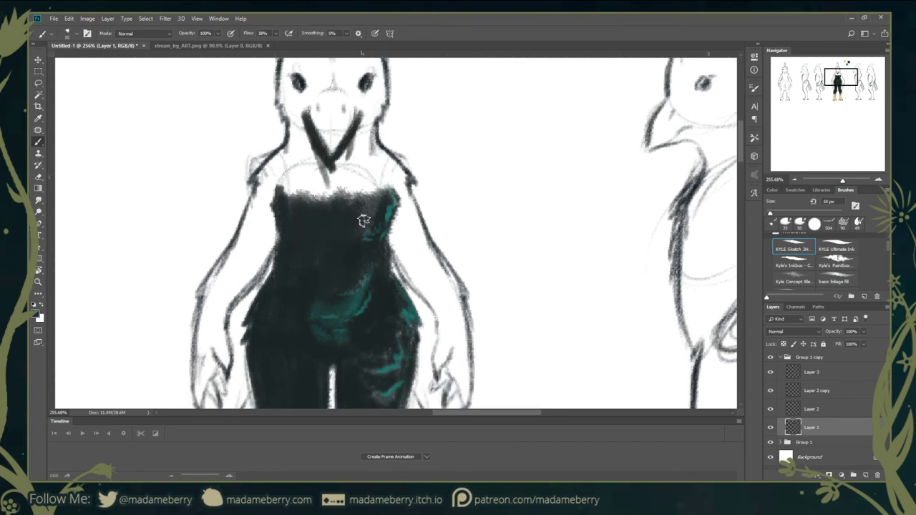
{"action": "scroll", "coordinate": [370, 265], "scroll_direction": "up", "scroll_amount": 5}
{"action": "left_click_drag", "start_coordinate": [370, 264], "coordinate": [401, 336]}
{"action": "left_click_drag", "start_coordinate": [429, 272], "coordinate": [401, 329]}
{"action": "key", "text": "bracketleft"}
{"action": "key", "text": "bracketleft"}
{"action": "key", "text": "bracketleft"}
{"action": "mouse_move", "coordinate": [329, 265]}
{"action": "left_mouse_down"}
{"action": "mouse_move", "coordinate": [344, 337]}
{"action": "mouse_move", "coordinate": [373, 323]}
{"action": "left_mouse_up"}
{"action": "scroll", "coordinate": [444, 266], "scroll_direction": "down", "scroll_amount": 2}
{"action": "scroll", "coordinate": [448, 275], "scroll_direction": "down", "scroll_amount": 3}
{"action": "scroll", "coordinate": [369, 333], "scroll_direction": "up", "scroll_amount": 2}
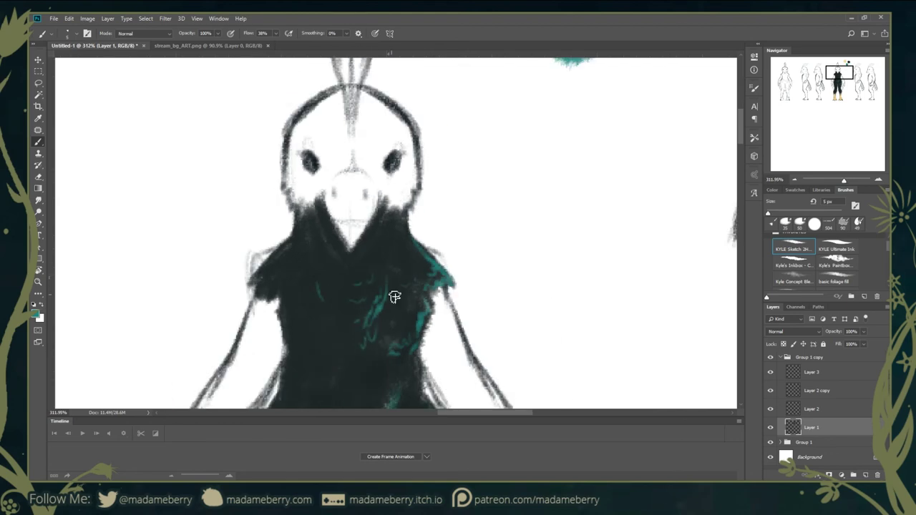
{"action": "scroll", "coordinate": [386, 287], "scroll_direction": "down", "scroll_amount": 6}
- Fill the right arm with dark paint using a small brush at full flow
{"action": "key", "text": "bracketleft"}
{"action": "key", "text": "bracketleft"}
{"action": "scroll", "coordinate": [477, 219], "scroll_direction": "up", "scroll_amount": 5}
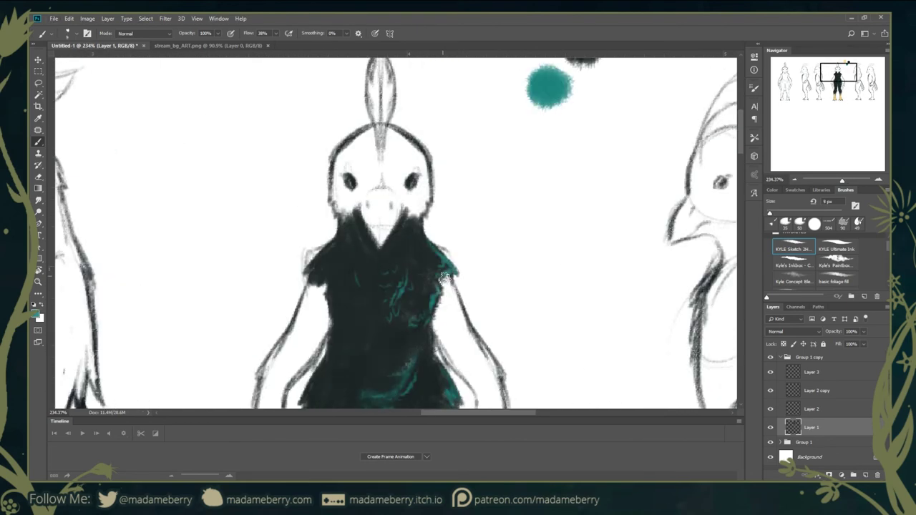
{"action": "scroll", "coordinate": [385, 322], "scroll_direction": "down", "scroll_amount": 3}
{"action": "scroll", "coordinate": [358, 194], "scroll_direction": "up", "scroll_amount": 3}
{"action": "key", "text": "bracketleft"}
{"action": "left_click_drag", "start_coordinate": [447, 211], "coordinate": [447, 286]}
{"action": "key", "text": "shift+0"}
{"action": "left_click_drag", "start_coordinate": [458, 236], "coordinate": [466, 294]}
{"action": "mouse_move", "coordinate": [458, 214]}
{"action": "left_mouse_down"}
{"action": "mouse_move", "coordinate": [501, 326]}
{"action": "mouse_move", "coordinate": [455, 282]}
{"action": "mouse_move", "coordinate": [464, 211]}
{"action": "left_mouse_up"}
{"action": "scroll", "coordinate": [458, 287], "scroll_direction": "down", "scroll_amount": 2}
{"action": "scroll", "coordinate": [448, 318], "scroll_direction": "right", "scroll_amount": 2}
{"action": "scroll", "coordinate": [430, 300], "scroll_direction": "up", "scroll_amount": 1}
{"action": "key", "text": "bracketleft"}
{"action": "key", "text": "bracketleft"}
{"action": "key", "text": "bracketleft"}
{"action": "scroll", "coordinate": [341, 210], "scroll_direction": "down", "scroll_amount": 5}
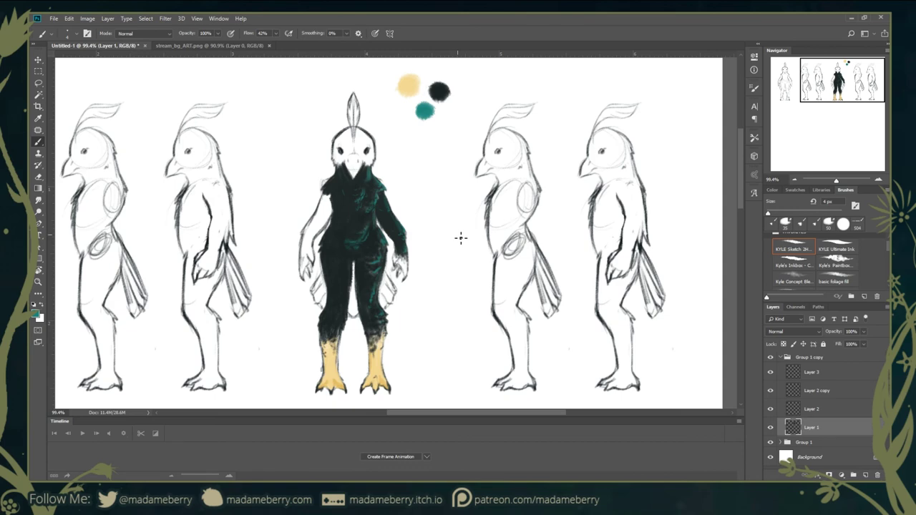
- Pick up yellow and enlarge the brush for the beak
{"action": "left_click", "coordinate": [408, 86], "text": "alt"}
{"action": "scroll", "coordinate": [358, 182], "scroll_direction": "up", "scroll_amount": 3}
{"action": "scroll", "coordinate": [360, 186], "scroll_direction": "up", "scroll_amount": 2}
{"action": "key", "text": "bracketright"}
{"action": "key", "text": "bracketright"}
{"action": "key", "text": "bracketright"}
- Paint the beak yellow with two dark nostrils and darken the right eye
{"action": "mouse_move", "coordinate": [351, 186]}
{"action": "left_mouse_down"}
{"action": "mouse_move", "coordinate": [347, 158]}
{"action": "mouse_move", "coordinate": [364, 153]}
{"action": "mouse_move", "coordinate": [337, 132]}
{"action": "mouse_move", "coordinate": [358, 125]}
{"action": "mouse_move", "coordinate": [363, 157]}
{"action": "mouse_move", "coordinate": [363, 147]}
{"action": "left_mouse_up"}
{"action": "left_click_drag", "start_coordinate": [335, 147], "coordinate": [358, 108]}
{"action": "key", "text": "bracketleft"}
{"action": "key", "text": "bracketleft"}
{"action": "key", "text": "bracketleft"}
{"action": "scroll", "coordinate": [371, 171], "scroll_direction": "up", "scroll_amount": 3}
{"action": "key", "text": "bracketleft"}
{"action": "key", "text": "bracketleft"}
{"action": "left_click_drag", "start_coordinate": [385, 192], "coordinate": [393, 217]}
{"action": "key", "text": "bracketright"}
{"action": "key", "text": "bracketright"}
{"action": "key", "text": "bracketright"}
{"action": "left_click_drag", "start_coordinate": [401, 222], "coordinate": [383, 209]}
- Shade dark around the right eye and cheek and dab teal into the eye
{"action": "scroll", "coordinate": [384, 208], "scroll_direction": "up", "scroll_amount": 3}
{"action": "left_click", "coordinate": [608, 100], "text": "alt"}
{"action": "mouse_move", "coordinate": [379, 301]}
{"action": "left_mouse_down"}
{"action": "mouse_move", "coordinate": [401, 347]}
{"action": "mouse_move", "coordinate": [392, 277]}
{"action": "mouse_move", "coordinate": [379, 300]}
{"action": "left_mouse_up"}
{"action": "key", "text": "bracketleft"}
{"action": "key", "text": "bracketleft"}
{"action": "key", "text": "bracketleft"}
{"action": "left_click", "coordinate": [373, 308], "text": "alt"}
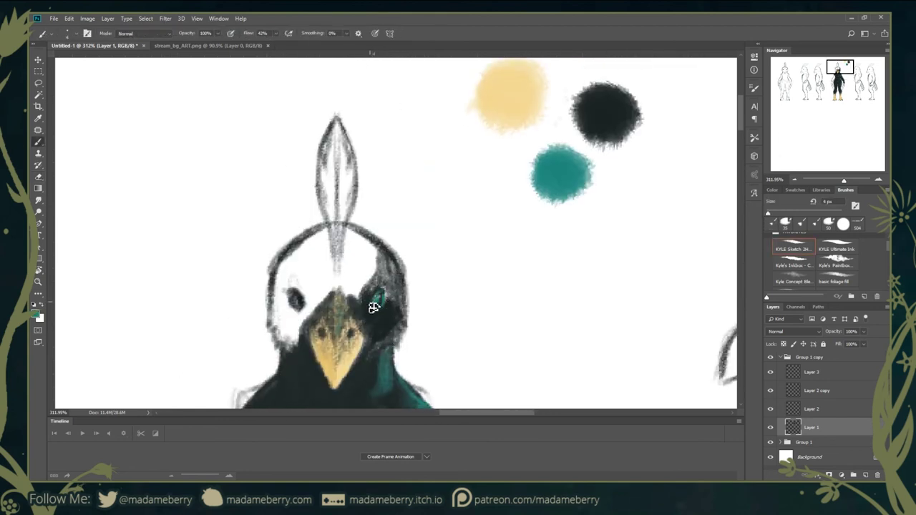
{"action": "left_click", "coordinate": [377, 301]}
{"action": "left_click", "coordinate": [600, 114], "text": "alt"}
{"action": "key", "text": "bracketright"}
{"action": "key", "text": "bracketright"}
{"action": "key", "text": "bracketright"}
{"action": "left_click_drag", "start_coordinate": [394, 258], "coordinate": [384, 280]}
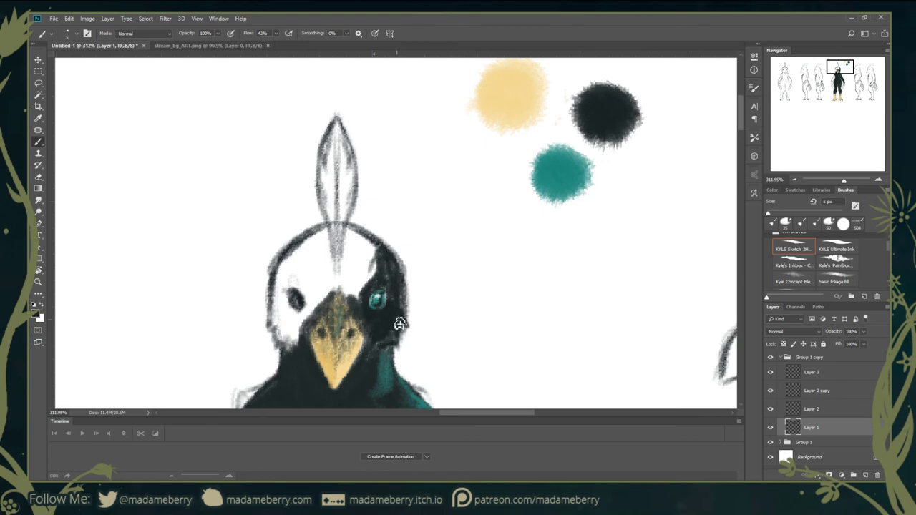
- Paint the head solid dark over the sketch around the beak and eyes
{"action": "key", "text": "bracketright"}
{"action": "key", "text": "bracketright"}
{"action": "key", "text": "bracketright"}
{"action": "mouse_move", "coordinate": [363, 303]}
{"action": "left_mouse_down"}
{"action": "mouse_move", "coordinate": [372, 247]}
{"action": "mouse_move", "coordinate": [344, 287]}
{"action": "left_mouse_up"}
{"action": "scroll", "coordinate": [358, 286], "scroll_direction": "down", "scroll_amount": 5}
{"action": "scroll", "coordinate": [371, 242], "scroll_direction": "up", "scroll_amount": 5}
{"action": "mouse_move", "coordinate": [390, 143]}
{"action": "left_mouse_down"}
{"action": "mouse_move", "coordinate": [370, 242]}
{"action": "mouse_move", "coordinate": [364, 179]}
{"action": "mouse_move", "coordinate": [352, 215]}
{"action": "mouse_move", "coordinate": [358, 164]}
{"action": "mouse_move", "coordinate": [344, 150]}
{"action": "left_mouse_up"}
{"action": "key", "text": "e"}
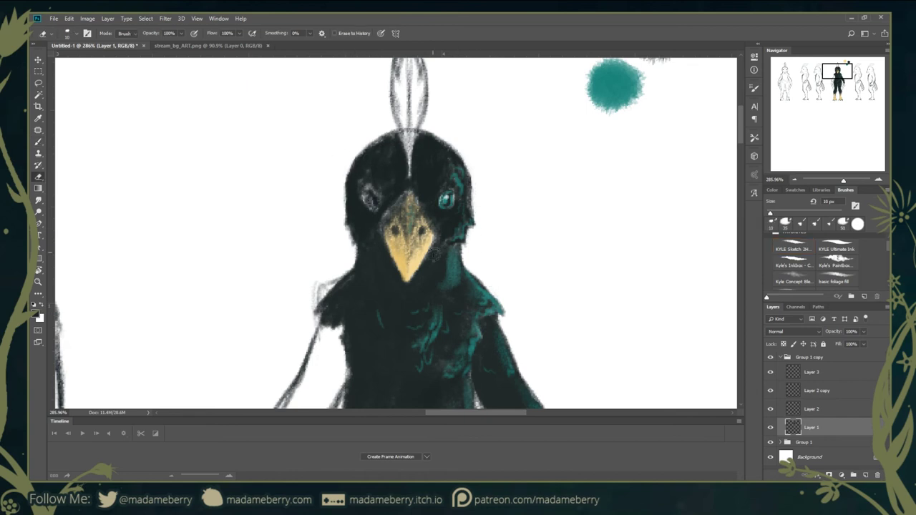
{"action": "key", "text": "b"}
{"action": "scroll", "coordinate": [345, 237], "scroll_direction": "up", "scroll_amount": 1}
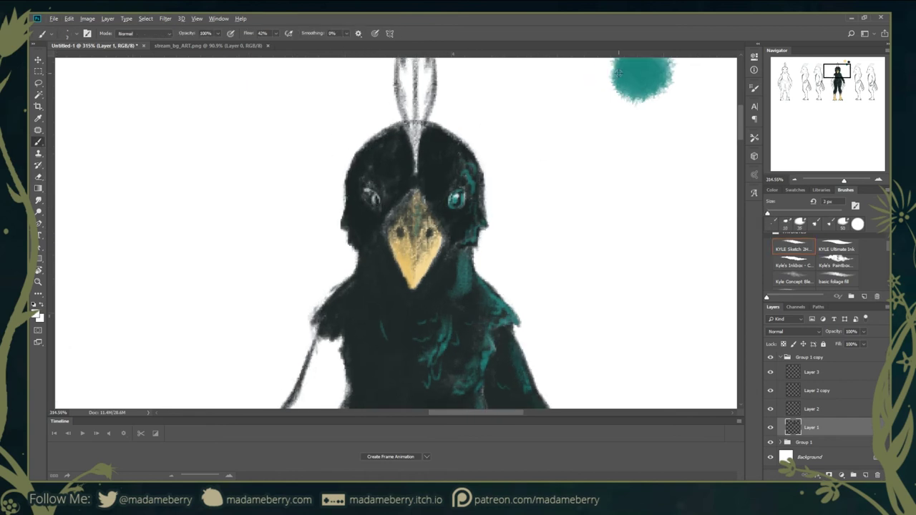
{"action": "key", "text": "bracketleft"}
{"action": "key", "text": "bracketleft"}
{"action": "scroll", "coordinate": [369, 237], "scroll_direction": "up", "scroll_amount": 1}
{"action": "scroll", "coordinate": [357, 248], "scroll_direction": "up", "scroll_amount": 2}
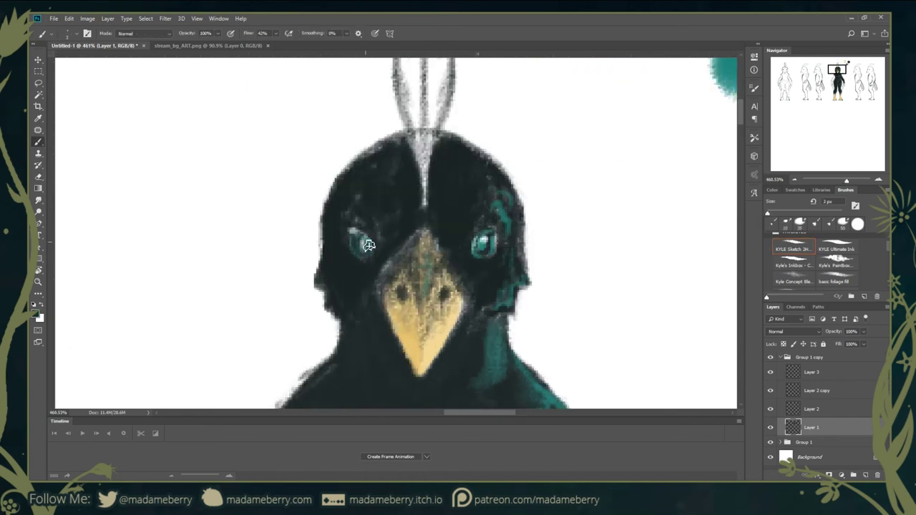
{"action": "scroll", "coordinate": [354, 238], "scroll_direction": "down", "scroll_amount": 2}
{"action": "scroll", "coordinate": [344, 208], "scroll_direction": "down", "scroll_amount": 1}
{"action": "scroll", "coordinate": [351, 201], "scroll_direction": "down", "scroll_amount": 2}
{"action": "scroll", "coordinate": [343, 189], "scroll_direction": "up", "scroll_amount": 2}
- Fill the bird's left arm with dark paint
{"action": "key", "text": "bracketright"}
{"action": "key", "text": "bracketright"}
{"action": "key", "text": "bracketright"}
{"action": "left_click_drag", "start_coordinate": [343, 189], "coordinate": [290, 247]}
{"action": "key", "text": "bracketleft"}
{"action": "key", "text": "bracketleft"}
{"action": "key", "text": "bracketleft"}
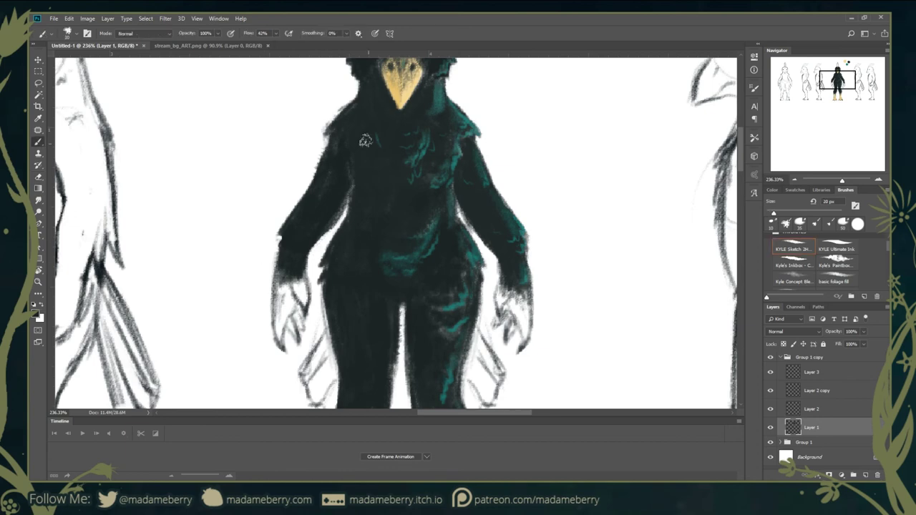
{"action": "scroll", "coordinate": [318, 184], "scroll_direction": "up", "scroll_amount": 1}
{"action": "scroll", "coordinate": [328, 255], "scroll_direction": "up", "scroll_amount": 2}
{"action": "scroll", "coordinate": [327, 256], "scroll_direction": "down", "scroll_amount": 2}
{"action": "key", "text": "bracketright"}
{"action": "key", "text": "bracketright"}
{"action": "key", "text": "bracketright"}
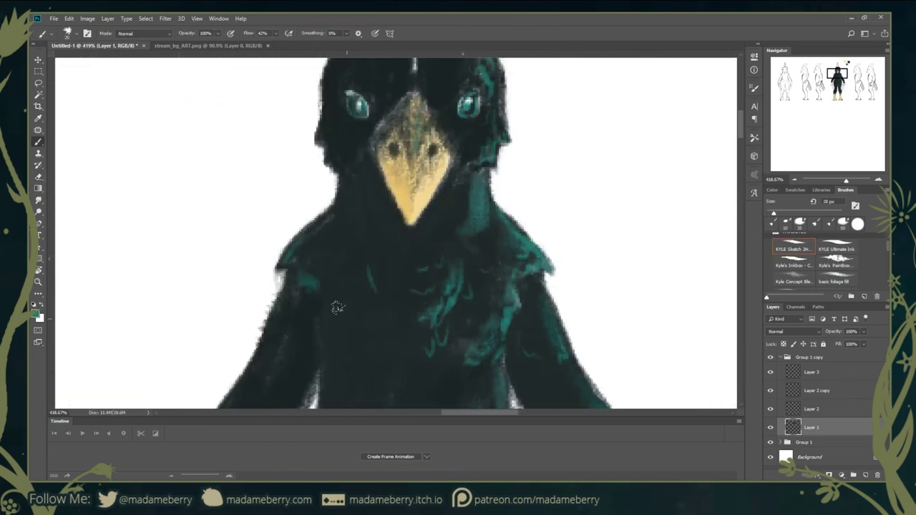
{"action": "scroll", "coordinate": [374, 227], "scroll_direction": "down", "scroll_amount": 3}
{"action": "scroll", "coordinate": [413, 287], "scroll_direction": "down", "scroll_amount": 2}
{"action": "scroll", "coordinate": [441, 230], "scroll_direction": "up", "scroll_amount": 3}
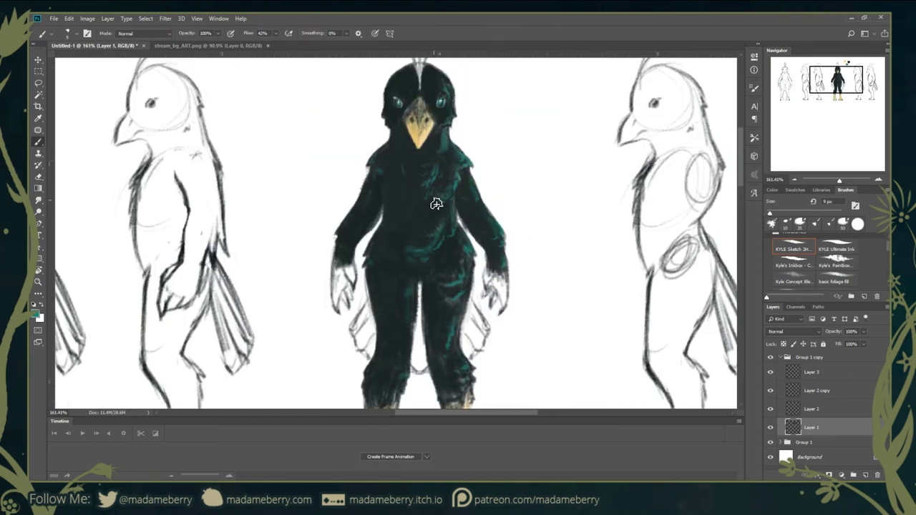
{"action": "scroll", "coordinate": [421, 204], "scroll_direction": "up", "scroll_amount": 2}
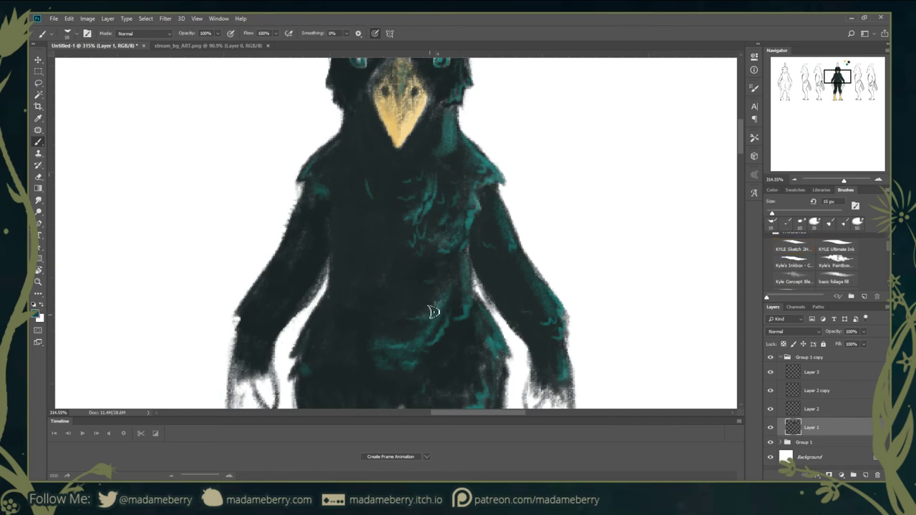
{"action": "scroll", "coordinate": [442, 188], "scroll_direction": "down", "scroll_amount": 2}
- Try the sw bird feather 2 and feather 1 brushes, undoing a teal test stroke
{"action": "key", "text": "e"}
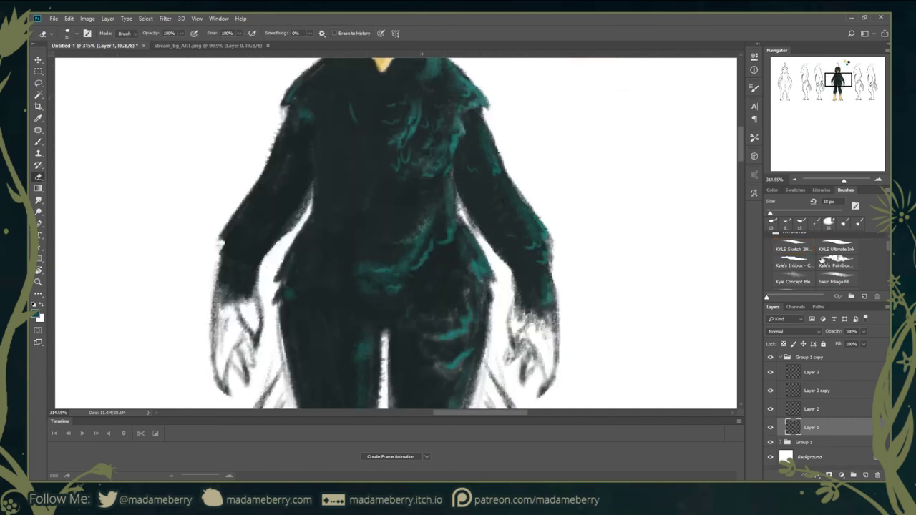
{"action": "scroll", "coordinate": [781, 288], "scroll_direction": "up", "scroll_amount": 2}
{"action": "scroll", "coordinate": [780, 288], "scroll_direction": "down", "scroll_amount": 2}
{"action": "left_click", "coordinate": [847, 299]}
{"action": "scroll", "coordinate": [380, 239], "scroll_direction": "down", "scroll_amount": 3}
{"action": "scroll", "coordinate": [478, 313], "scroll_direction": "up", "scroll_amount": 3}
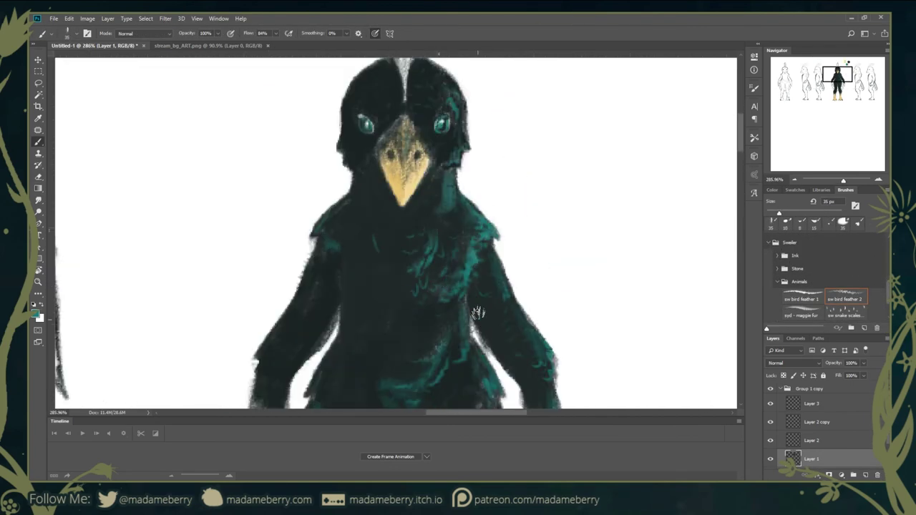
{"action": "scroll", "coordinate": [444, 278], "scroll_direction": "down", "scroll_amount": 3}
{"action": "left_click", "coordinate": [802, 299]}
{"action": "scroll", "coordinate": [444, 272], "scroll_direction": "up", "scroll_amount": 3}
{"action": "left_click_drag", "start_coordinate": [188, 132], "coordinate": [136, 172]}
{"action": "key", "text": "ctrl+z"}
{"action": "scroll", "coordinate": [458, 306], "scroll_direction": "down", "scroll_amount": 1}
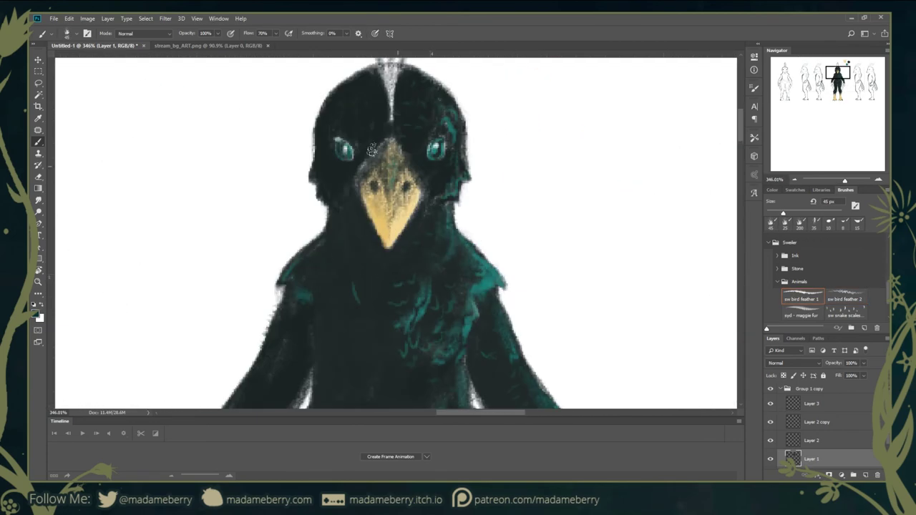
- Pan the canvas to bring the bird's torso and legs into view
{"action": "left_click_drag", "start_coordinate": [330, 320], "coordinate": [339, 176]}
{"action": "mouse_move", "coordinate": [545, 262]}
{"action": "left_mouse_down"}
{"action": "mouse_move", "coordinate": [552, 176]}
{"action": "mouse_move", "coordinate": [573, 153]}
{"action": "left_mouse_up"}
{"action": "scroll", "coordinate": [544, 161], "scroll_direction": "down", "scroll_amount": 3}
{"action": "scroll", "coordinate": [371, 284], "scroll_direction": "up", "scroll_amount": 3}
{"action": "scroll", "coordinate": [387, 286], "scroll_direction": "down", "scroll_amount": 1}
{"action": "scroll", "coordinate": [397, 286], "scroll_direction": "up", "scroll_amount": 2}
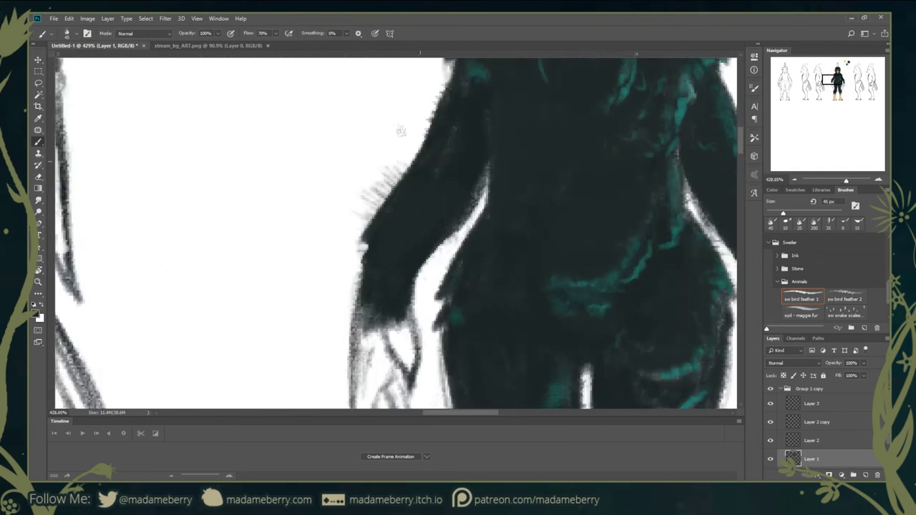
{"action": "scroll", "coordinate": [395, 168], "scroll_direction": "down", "scroll_amount": 1}
{"action": "scroll", "coordinate": [594, 201], "scroll_direction": "down", "scroll_amount": 1}
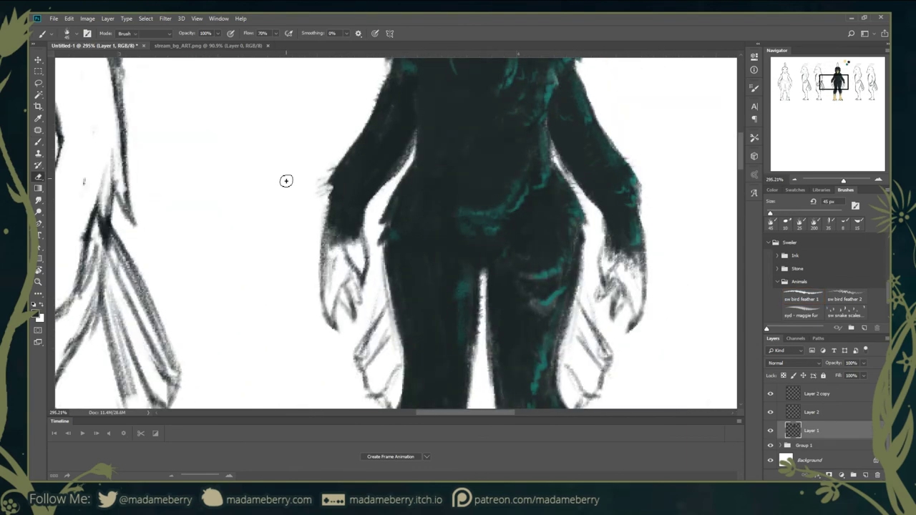
{"action": "scroll", "coordinate": [465, 260], "scroll_direction": "down", "scroll_amount": 1}
{"action": "scroll", "coordinate": [800, 294], "scroll_direction": "up", "scroll_amount": 5}
{"action": "key", "text": "comma"}
- Set up a smaller sw bird feather 2 brush for painting the tails
{"action": "key", "text": "5"}
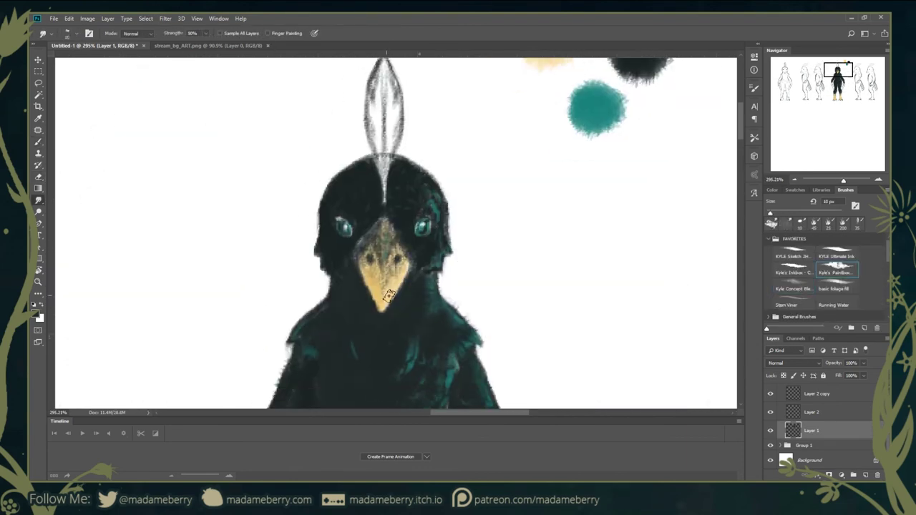
{"action": "key", "text": "b"}
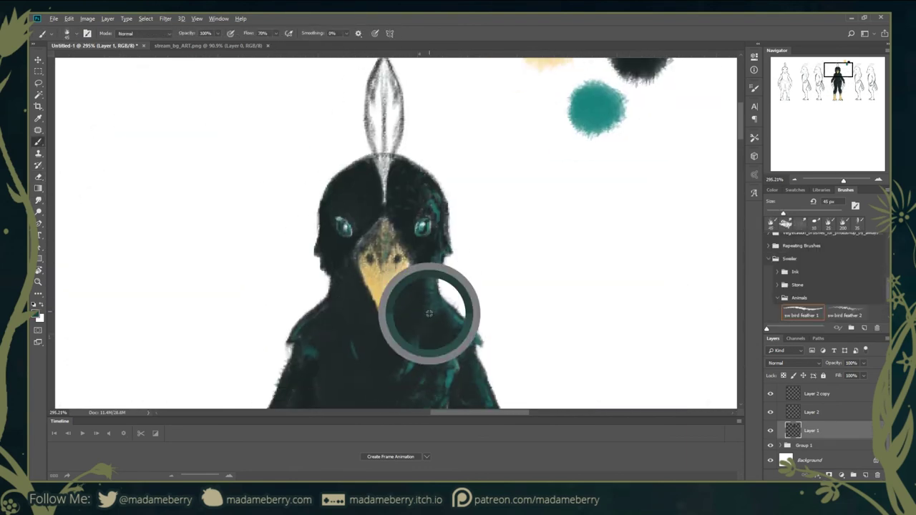
{"action": "scroll", "coordinate": [437, 315], "scroll_direction": "up", "scroll_amount": 3}
{"action": "key", "text": "bracketleft"}
{"action": "key", "text": "bracketleft"}
{"action": "scroll", "coordinate": [446, 250], "scroll_direction": "down", "scroll_amount": 3}
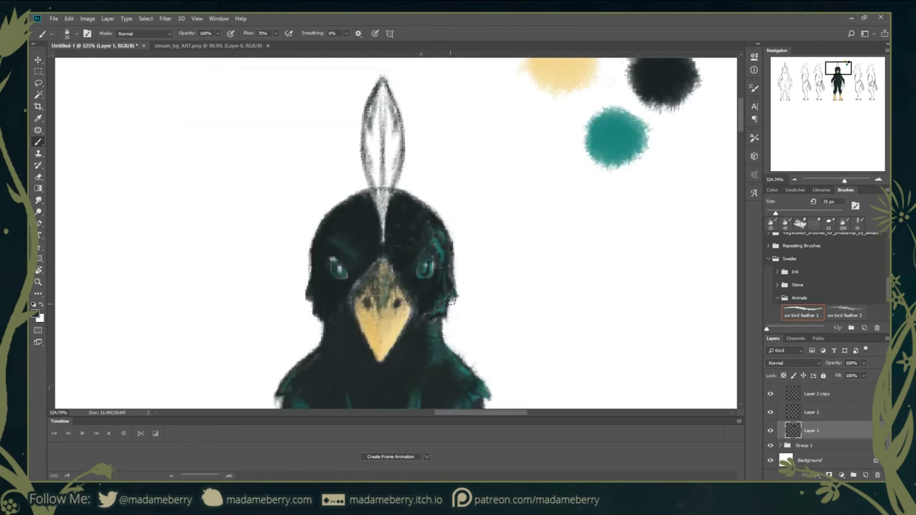
{"action": "scroll", "coordinate": [417, 297], "scroll_direction": "up", "scroll_amount": 2}
{"action": "key", "text": "bracketleft"}
{"action": "key", "text": "bracketleft"}
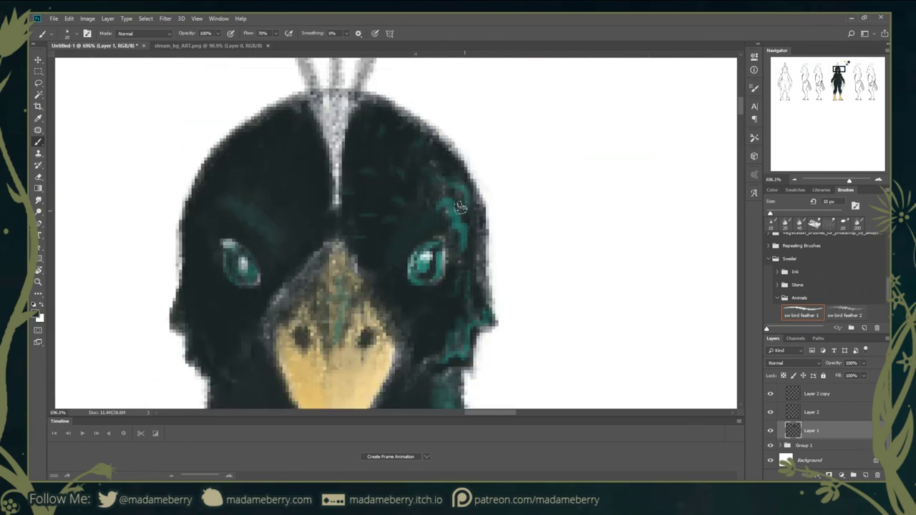
{"action": "scroll", "coordinate": [378, 262], "scroll_direction": "down", "scroll_amount": 5}
{"action": "scroll", "coordinate": [417, 167], "scroll_direction": "down", "scroll_amount": 3}
{"action": "scroll", "coordinate": [429, 286], "scroll_direction": "up", "scroll_amount": 3}
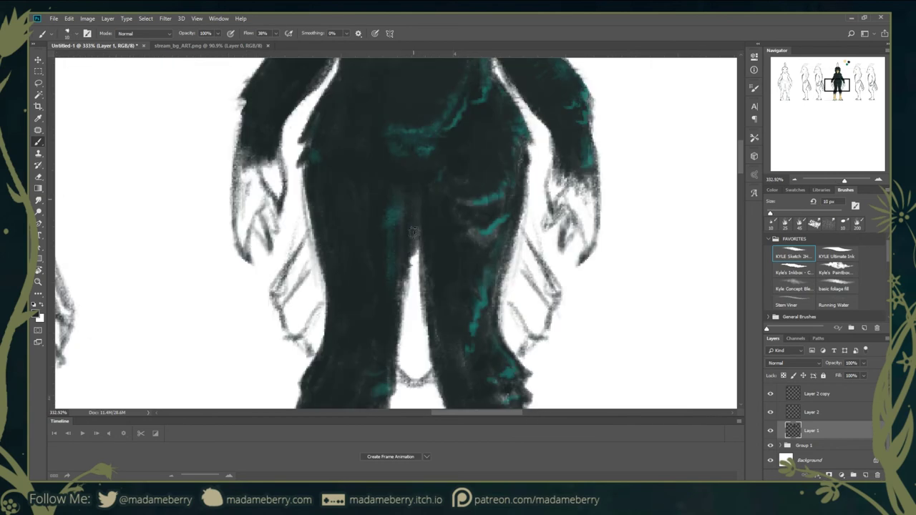
{"action": "scroll", "coordinate": [429, 250], "scroll_direction": "up", "scroll_amount": 5}
{"action": "scroll", "coordinate": [491, 351], "scroll_direction": "down", "scroll_amount": 5}
{"action": "left_click", "coordinate": [847, 299]}
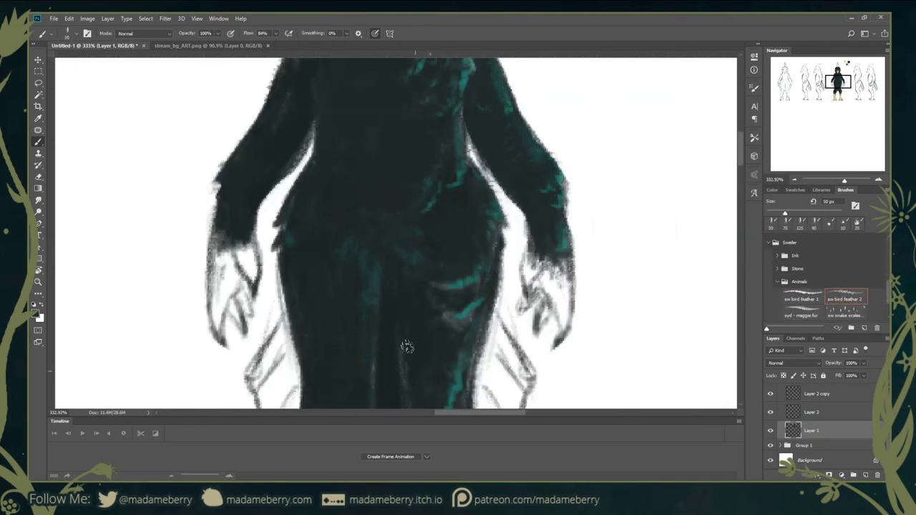
- Paint dark flared feather tails to the right and left of the legs, cleaning edges
{"action": "mouse_move", "coordinate": [458, 258]}
{"action": "left_mouse_down"}
{"action": "mouse_move", "coordinate": [448, 343]}
{"action": "mouse_move", "coordinate": [494, 337]}
{"action": "left_mouse_up"}
{"action": "mouse_move", "coordinate": [494, 265]}
{"action": "left_mouse_down"}
{"action": "mouse_move", "coordinate": [455, 330]}
{"action": "mouse_move", "coordinate": [466, 300]}
{"action": "mouse_move", "coordinate": [468, 361]}
{"action": "left_mouse_up"}
{"action": "key", "text": "e"}
{"action": "key", "text": "b"}
{"action": "left_click_drag", "start_coordinate": [236, 258], "coordinate": [251, 369]}
{"action": "mouse_move", "coordinate": [218, 272]}
{"action": "left_mouse_down"}
{"action": "mouse_move", "coordinate": [255, 311]}
{"action": "mouse_move", "coordinate": [240, 345]}
{"action": "mouse_move", "coordinate": [251, 251]}
{"action": "left_mouse_up"}
{"action": "key", "text": "e"}
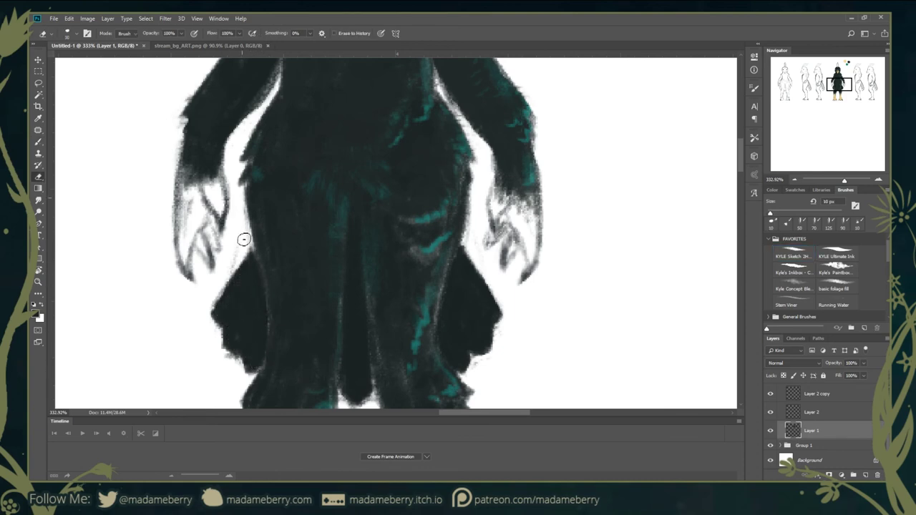
{"action": "key", "text": "b"}
{"action": "scroll", "coordinate": [429, 350], "scroll_direction": "right", "scroll_amount": 3}
{"action": "scroll", "coordinate": [429, 350], "scroll_direction": "up", "scroll_amount": 1}
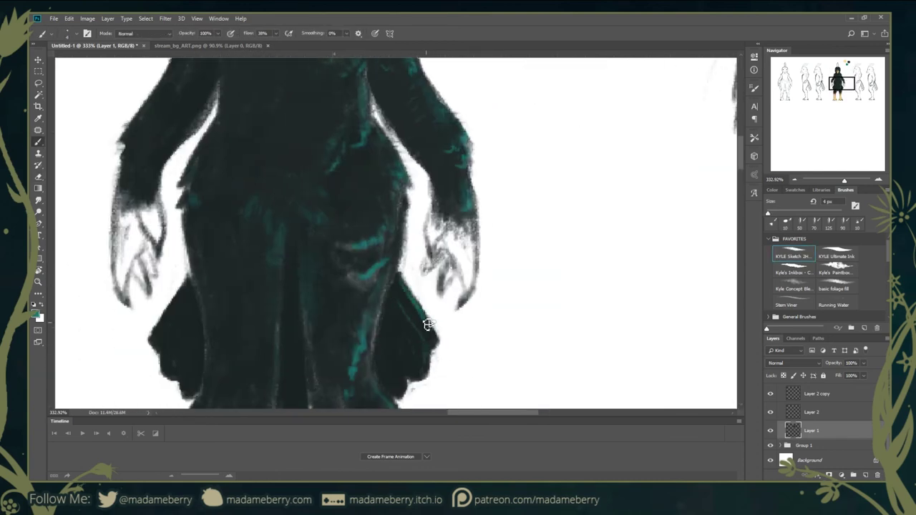
{"action": "scroll", "coordinate": [239, 290], "scroll_direction": "down", "scroll_amount": 2}
{"action": "scroll", "coordinate": [255, 253], "scroll_direction": "up", "scroll_amount": 2}
{"action": "scroll", "coordinate": [231, 272], "scroll_direction": "down", "scroll_amount": 2}
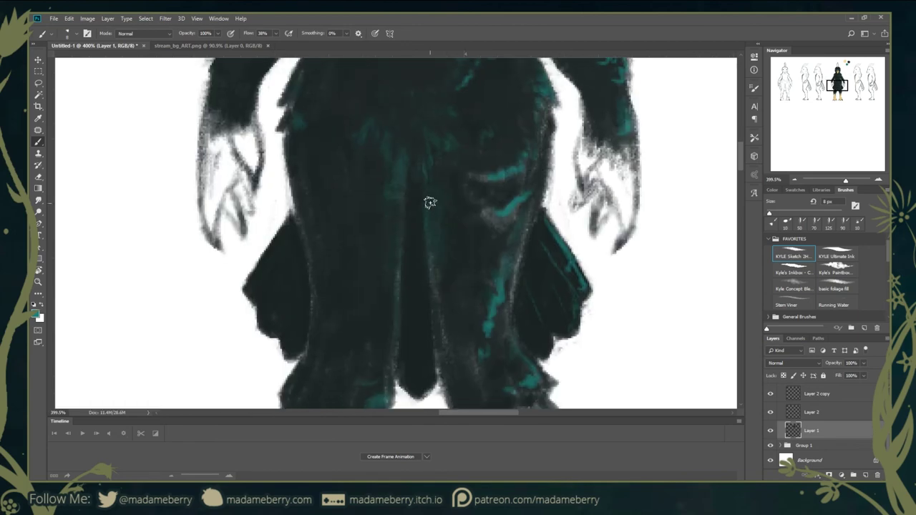
{"action": "scroll", "coordinate": [429, 200], "scroll_direction": "up", "scroll_amount": 3}
{"action": "scroll", "coordinate": [464, 254], "scroll_direction": "down", "scroll_amount": 3}
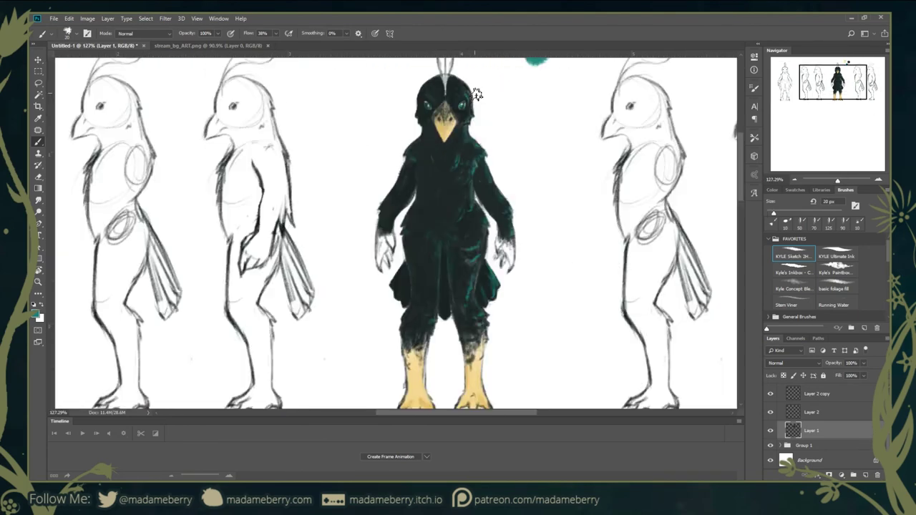
- Paint tan onto the front bird's right and left hands
{"action": "left_click", "coordinate": [439, 380], "text": "alt"}
{"action": "scroll", "coordinate": [494, 330], "scroll_direction": "up", "scroll_amount": 3}
{"action": "left_click_drag", "start_coordinate": [487, 322], "coordinate": [510, 360]}
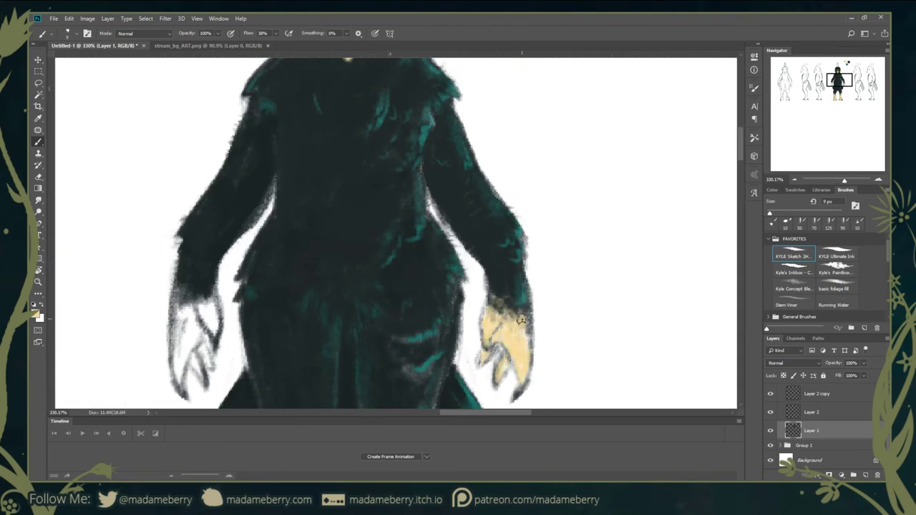
{"action": "scroll", "coordinate": [522, 319], "scroll_direction": "up", "scroll_amount": 2}
{"action": "scroll", "coordinate": [458, 229], "scroll_direction": "down", "scroll_amount": 3}
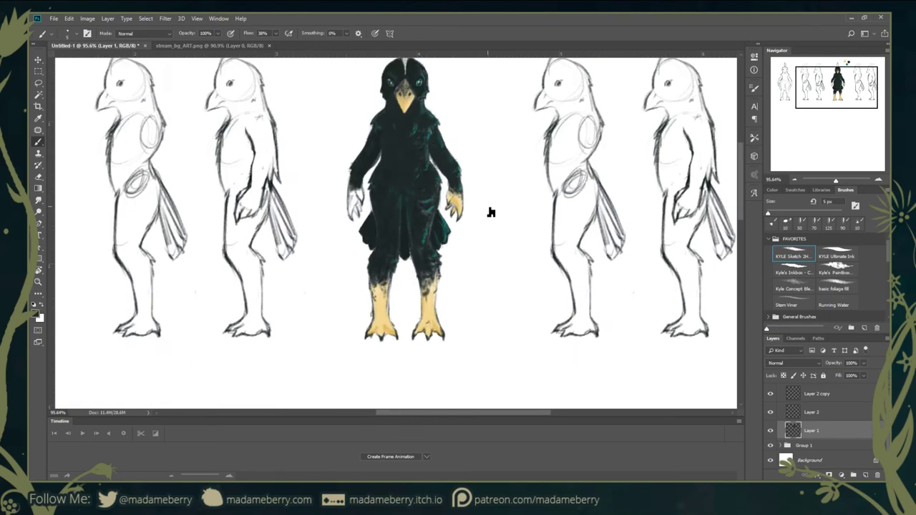
{"action": "scroll", "coordinate": [434, 204], "scroll_direction": "up", "scroll_amount": 3}
{"action": "mouse_move", "coordinate": [270, 276]}
{"action": "left_mouse_down"}
{"action": "mouse_move", "coordinate": [295, 271]}
{"action": "mouse_move", "coordinate": [248, 260]}
{"action": "left_mouse_up"}
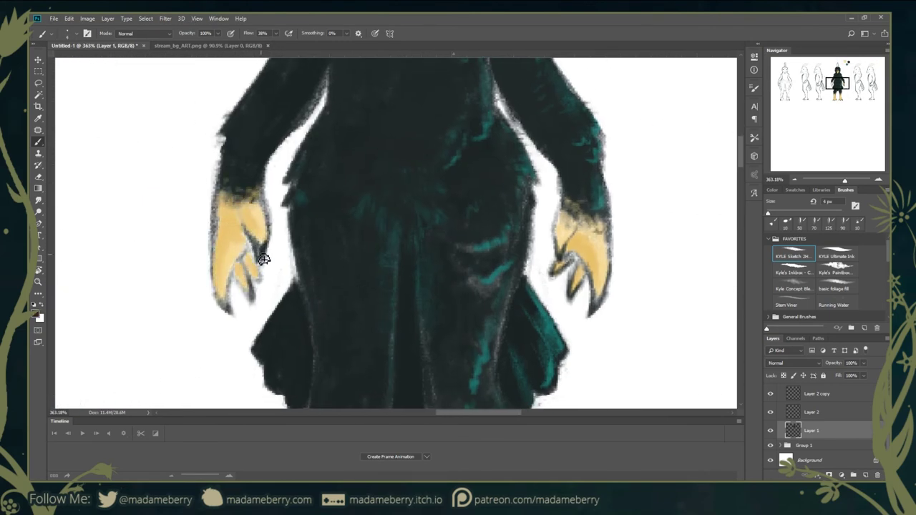
- Test the sw bird feather 1 and another brush preset, undoing the teal test stroke
{"action": "left_click_drag", "start_coordinate": [224, 236], "coordinate": [230, 294]}
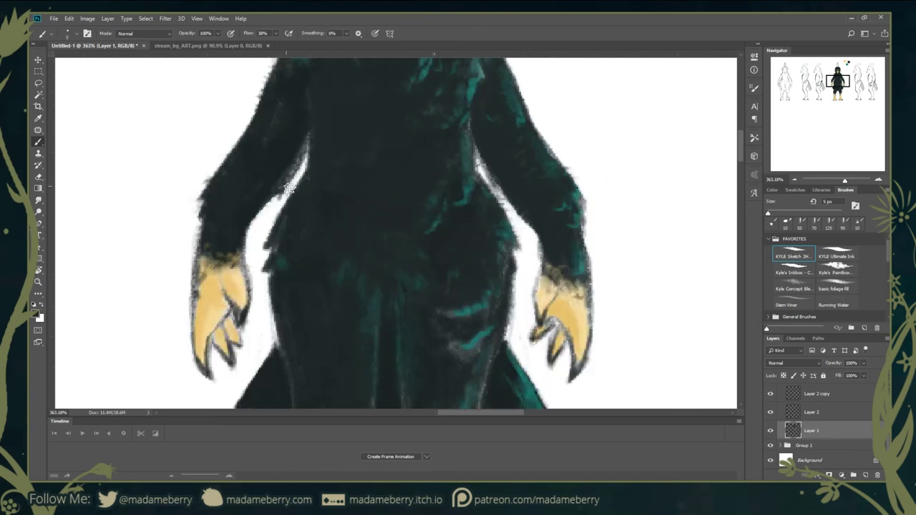
{"action": "scroll", "coordinate": [401, 236], "scroll_direction": "down", "scroll_amount": 3}
{"action": "scroll", "coordinate": [471, 232], "scroll_direction": "up", "scroll_amount": 2}
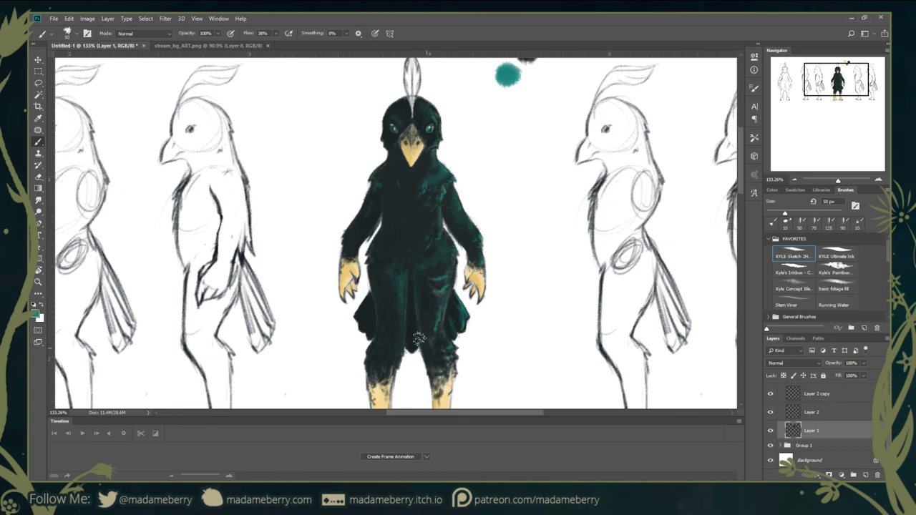
{"action": "scroll", "coordinate": [305, 236], "scroll_direction": "up", "scroll_amount": 2}
{"action": "scroll", "coordinate": [824, 280], "scroll_direction": "down", "scroll_amount": 5}
{"action": "left_click", "coordinate": [802, 292]}
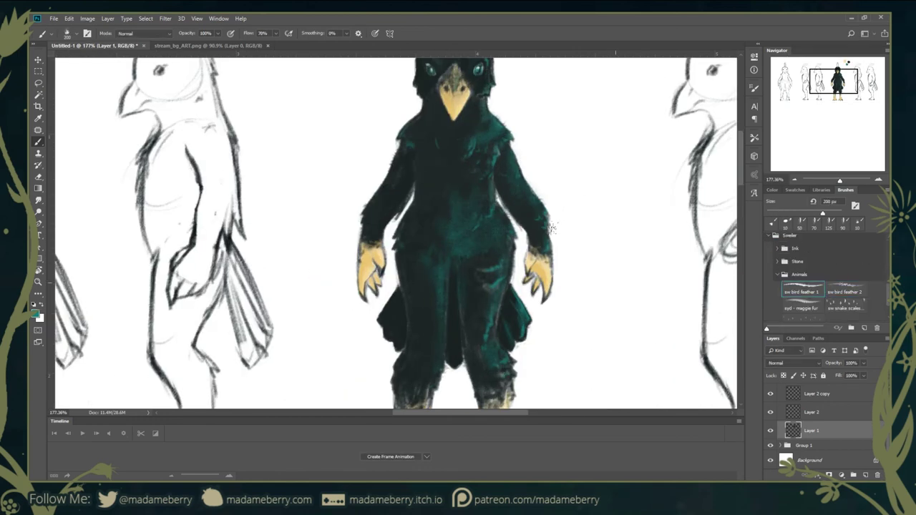
{"action": "scroll", "coordinate": [823, 286], "scroll_direction": "down", "scroll_amount": 3}
{"action": "left_click", "coordinate": [795, 287]}
{"action": "left_click_drag", "start_coordinate": [562, 336], "coordinate": [637, 236]}
{"action": "key", "text": "ctrl+z"}
{"action": "scroll", "coordinate": [458, 237], "scroll_direction": "down", "scroll_amount": 2}
{"action": "scroll", "coordinate": [774, 298], "scroll_direction": "down", "scroll_amount": 2}
{"action": "scroll", "coordinate": [774, 298], "scroll_direction": "up", "scroll_amount": 3}
- Switch to the Sweller Birb brush at 15% opacity
{"action": "left_click", "coordinate": [838, 291]}
{"action": "scroll", "coordinate": [513, 122], "scroll_direction": "up", "scroll_amount": 3}
{"action": "scroll", "coordinate": [513, 121], "scroll_direction": "down", "scroll_amount": 1}
{"action": "scroll", "coordinate": [512, 122], "scroll_direction": "down", "scroll_amount": 1}
{"action": "key", "text": "1"}
{"action": "key", "text": "5"}
{"action": "scroll", "coordinate": [544, 243], "scroll_direction": "down", "scroll_amount": 2}
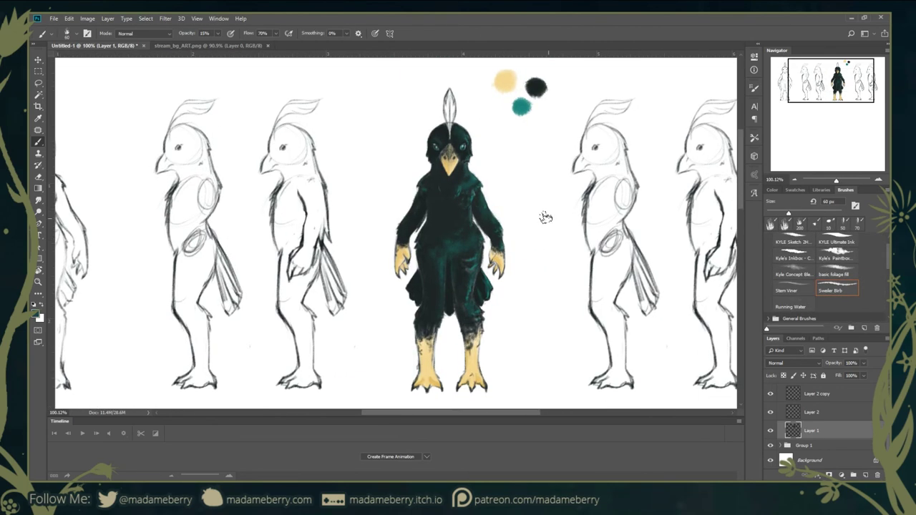
{"action": "scroll", "coordinate": [547, 249], "scroll_direction": "down", "scroll_amount": 1}
- Duplicate the figure's layer group into Group 1 copy
{"action": "key", "text": "ctrl+alt+z"}
{"action": "key", "text": "ctrl+alt+z"}
{"action": "scroll", "coordinate": [511, 205], "scroll_direction": "down", "scroll_amount": 3}
{"action": "key", "text": "m"}
{"action": "scroll", "coordinate": [474, 94], "scroll_direction": "up", "scroll_amount": 3}
{"action": "key", "text": "b"}
{"action": "scroll", "coordinate": [669, 250], "scroll_direction": "up", "scroll_amount": 1}
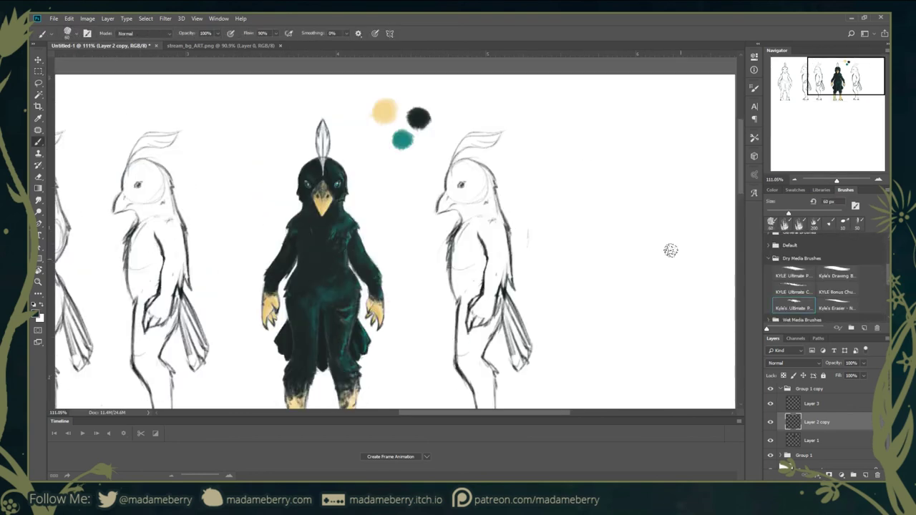
- Block in the side bird's body and chest in solid black on Layer 4
{"action": "left_click_drag", "start_coordinate": [494, 215], "coordinate": [465, 293]}
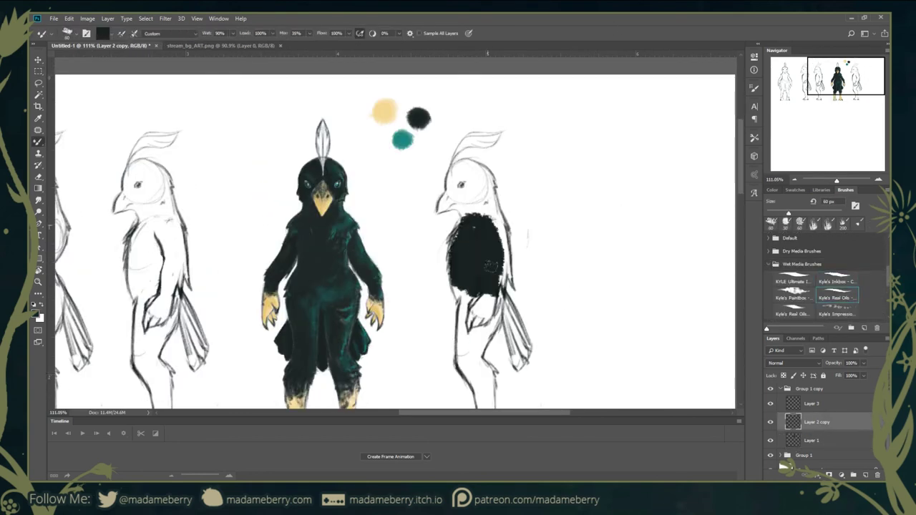
{"action": "scroll", "coordinate": [472, 250], "scroll_direction": "up", "scroll_amount": 3}
{"action": "left_click_drag", "start_coordinate": [386, 143], "coordinate": [355, 287]}
{"action": "left_click_drag", "start_coordinate": [501, 136], "coordinate": [516, 237]}
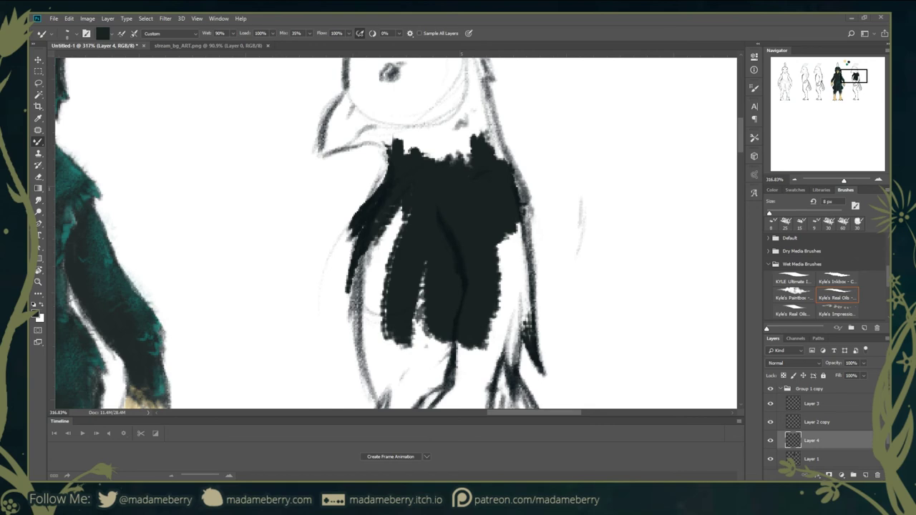
{"action": "left_click_drag", "start_coordinate": [510, 159], "coordinate": [523, 227]}
{"action": "left_click_drag", "start_coordinate": [513, 344], "coordinate": [516, 229]}
{"action": "left_click_drag", "start_coordinate": [430, 272], "coordinate": [433, 351]}
{"action": "left_click_drag", "start_coordinate": [401, 208], "coordinate": [365, 329]}
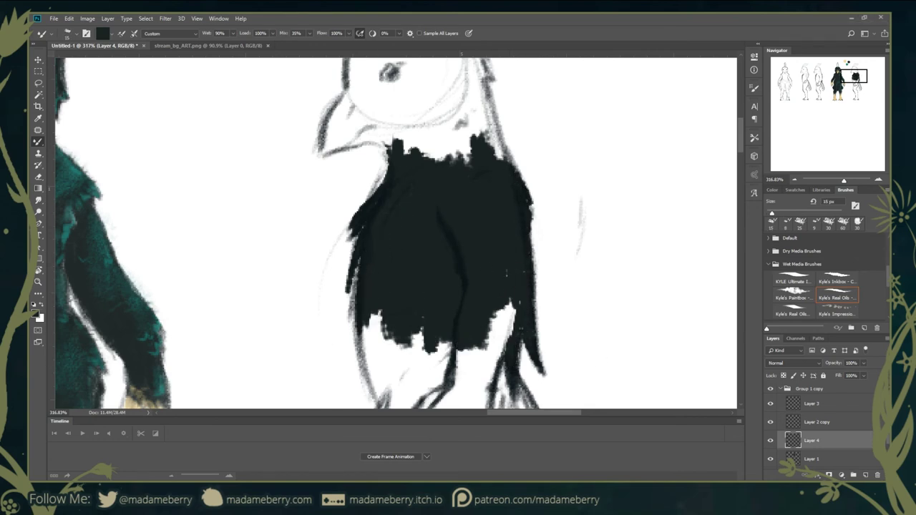
{"action": "scroll", "coordinate": [501, 322], "scroll_direction": "down", "scroll_amount": 3}
{"action": "mouse_move", "coordinate": [510, 273]}
{"action": "left_mouse_down"}
{"action": "mouse_move", "coordinate": [494, 358]}
{"action": "mouse_move", "coordinate": [399, 190]}
{"action": "left_mouse_up"}
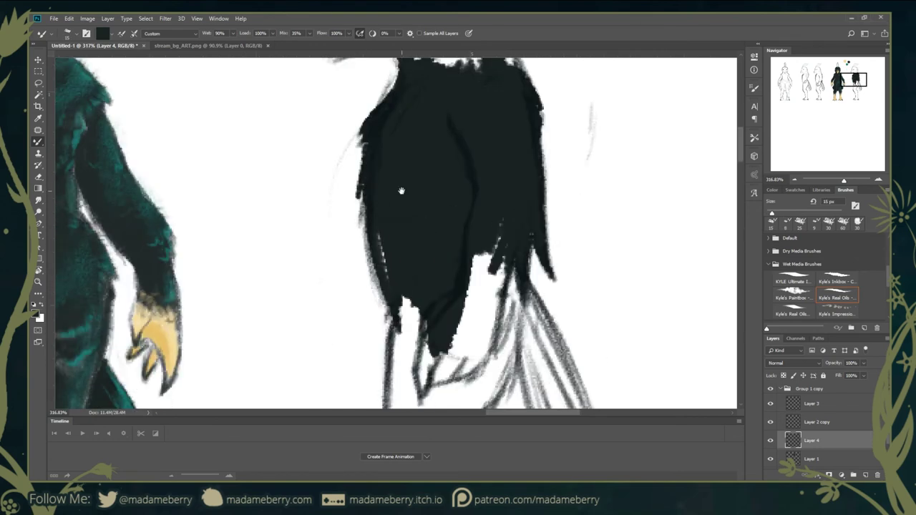
- Fill the side bird's lower body and legs with black, resizing the brush as needed
{"action": "key", "text": "bracketright"}
{"action": "left_click_drag", "start_coordinate": [430, 358], "coordinate": [444, 262]}
{"action": "left_click_drag", "start_coordinate": [401, 401], "coordinate": [458, 345]}
{"action": "scroll", "coordinate": [458, 346], "scroll_direction": "down", "scroll_amount": 2}
{"action": "left_click_drag", "start_coordinate": [429, 387], "coordinate": [458, 286]}
{"action": "scroll", "coordinate": [458, 322], "scroll_direction": "down", "scroll_amount": 2}
{"action": "key", "text": "bracketleft"}
{"action": "left_click_drag", "start_coordinate": [380, 165], "coordinate": [376, 286]}
{"action": "mouse_move", "coordinate": [451, 254]}
{"action": "left_mouse_down"}
{"action": "mouse_move", "coordinate": [497, 292]}
{"action": "mouse_move", "coordinate": [487, 311]}
{"action": "left_mouse_up"}
{"action": "left_click_drag", "start_coordinate": [465, 276], "coordinate": [490, 333]}
{"action": "mouse_move", "coordinate": [429, 351]}
{"action": "left_mouse_down"}
{"action": "mouse_move", "coordinate": [452, 281]}
{"action": "mouse_move", "coordinate": [430, 344]}
{"action": "left_mouse_up"}
{"action": "scroll", "coordinate": [444, 322], "scroll_direction": "down", "scroll_amount": 2}
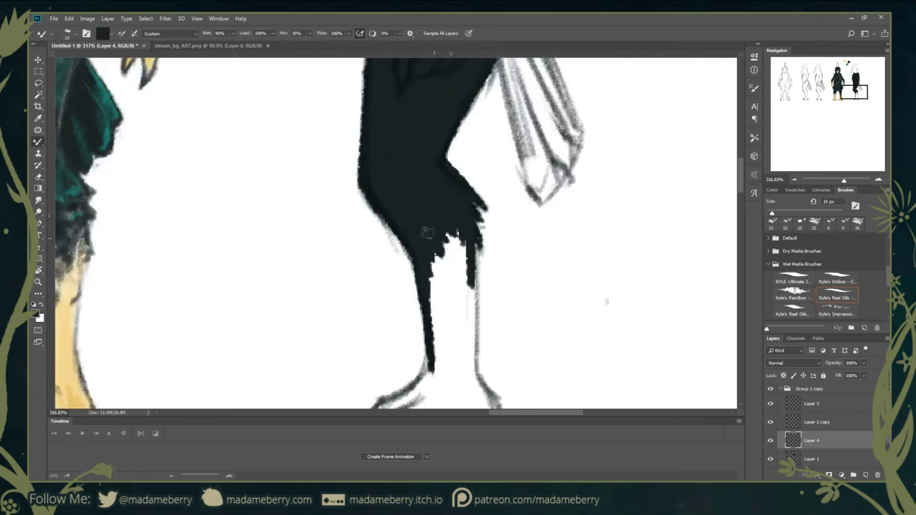
{"action": "left_click_drag", "start_coordinate": [429, 229], "coordinate": [465, 380]}
{"action": "left_click_drag", "start_coordinate": [422, 343], "coordinate": [466, 387]}
{"action": "scroll", "coordinate": [209, 301], "scroll_direction": "left", "scroll_amount": 2}
- Paint the side bird's foot, toe and lower leg tan
{"action": "left_click", "coordinate": [154, 293], "text": "alt"}
{"action": "mouse_move", "coordinate": [544, 215]}
{"action": "left_mouse_down"}
{"action": "mouse_move", "coordinate": [530, 301]}
{"action": "mouse_move", "coordinate": [544, 387]}
{"action": "left_mouse_up"}
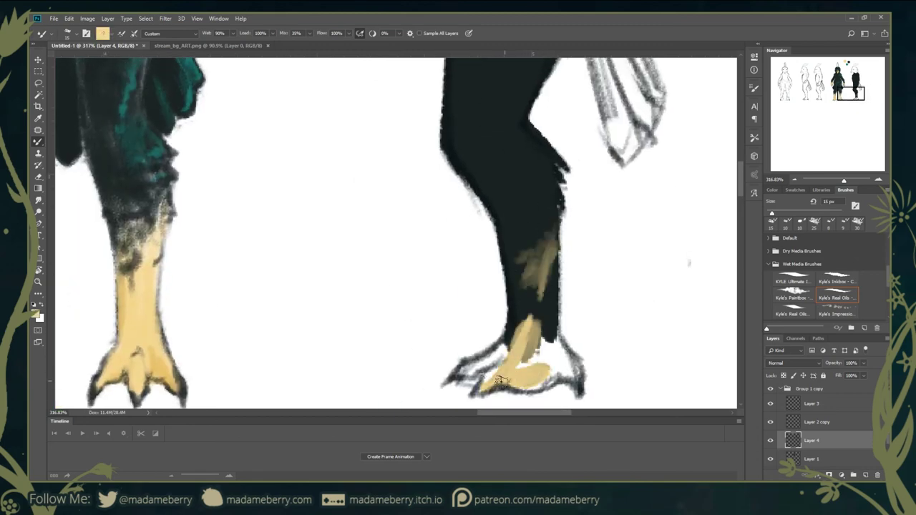
{"action": "left_click_drag", "start_coordinate": [530, 336], "coordinate": [573, 379]}
{"action": "left_click_drag", "start_coordinate": [515, 287], "coordinate": [544, 344]}
{"action": "key", "text": "bracketright"}
{"action": "key", "text": "bracketright"}
{"action": "mouse_move", "coordinate": [469, 372]}
{"action": "left_mouse_down"}
{"action": "mouse_move", "coordinate": [515, 286]}
{"action": "mouse_move", "coordinate": [531, 302]}
{"action": "left_mouse_up"}
{"action": "key", "text": "bracketleft"}
{"action": "key", "text": "bracketleft"}
{"action": "key", "text": "bracketleft"}
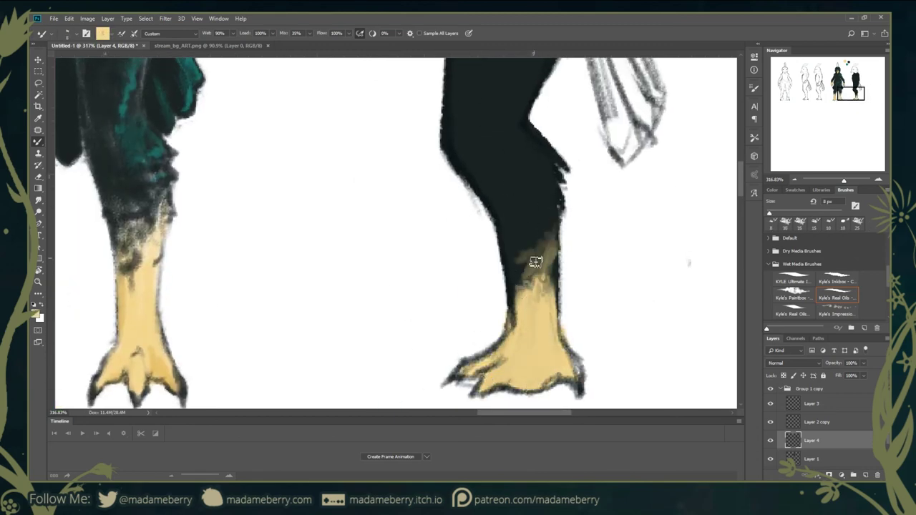
- Fill the side bird's wing dark with a larger brush
{"action": "scroll", "coordinate": [540, 285], "scroll_direction": "down", "scroll_amount": 5}
{"action": "scroll", "coordinate": [597, 196], "scroll_direction": "up", "scroll_amount": 3}
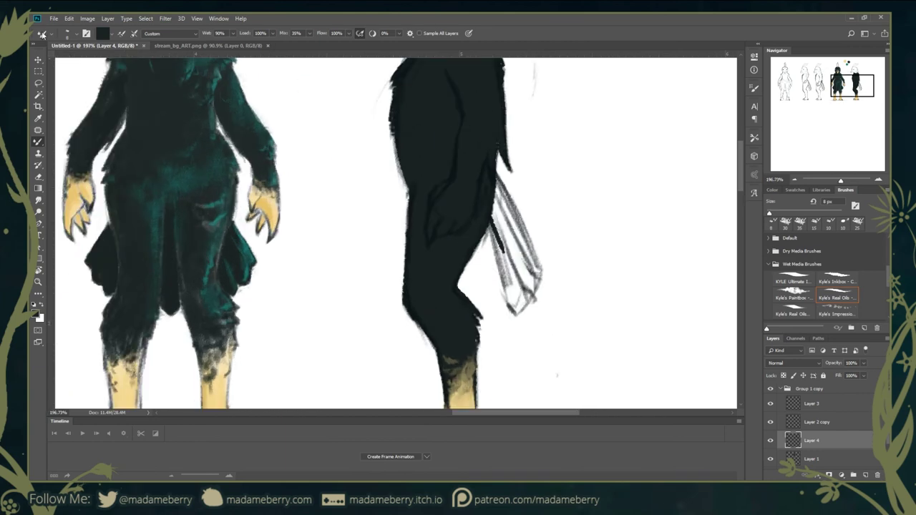
{"action": "scroll", "coordinate": [501, 215], "scroll_direction": "up", "scroll_amount": 1}
{"action": "key", "text": "bracketright"}
{"action": "key", "text": "bracketright"}
{"action": "key", "text": "bracketright"}
{"action": "mouse_move", "coordinate": [501, 172]}
{"action": "left_mouse_down"}
{"action": "mouse_move", "coordinate": [530, 315]}
{"action": "mouse_move", "coordinate": [523, 308]}
{"action": "left_mouse_up"}
{"action": "mouse_move", "coordinate": [484, 322]}
{"action": "left_mouse_down"}
{"action": "mouse_move", "coordinate": [484, 190]}
{"action": "mouse_move", "coordinate": [552, 376]}
{"action": "left_mouse_up"}
- Sample tan from the yellow hand and paint the side bird's hand tan
{"action": "left_click", "coordinate": [486, 310], "text": "alt"}
{"action": "scroll", "coordinate": [487, 313], "scroll_direction": "up", "scroll_amount": 3}
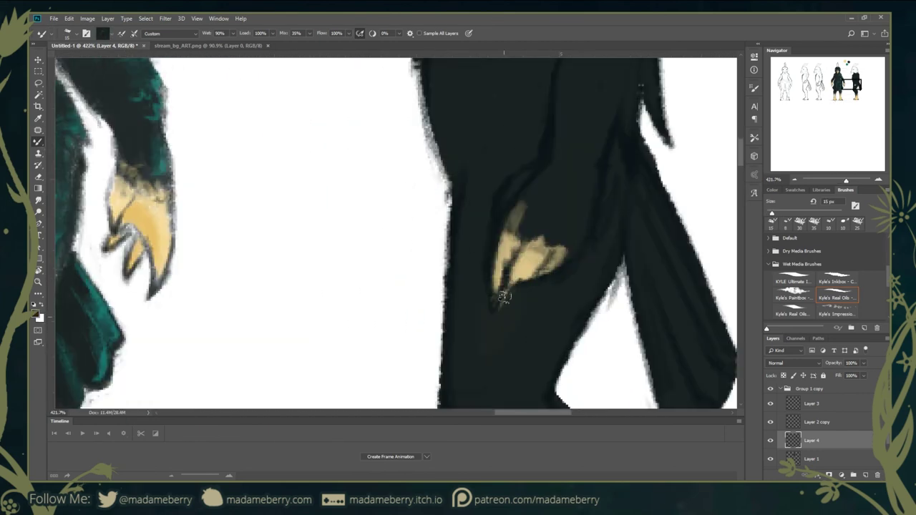
{"action": "left_click_drag", "start_coordinate": [508, 299], "coordinate": [558, 265]}
{"action": "left_click_drag", "start_coordinate": [523, 329], "coordinate": [572, 257]}
{"action": "mouse_move", "coordinate": [530, 301]}
{"action": "left_mouse_down"}
{"action": "mouse_move", "coordinate": [507, 293]}
{"action": "mouse_move", "coordinate": [522, 336]}
{"action": "left_mouse_up"}
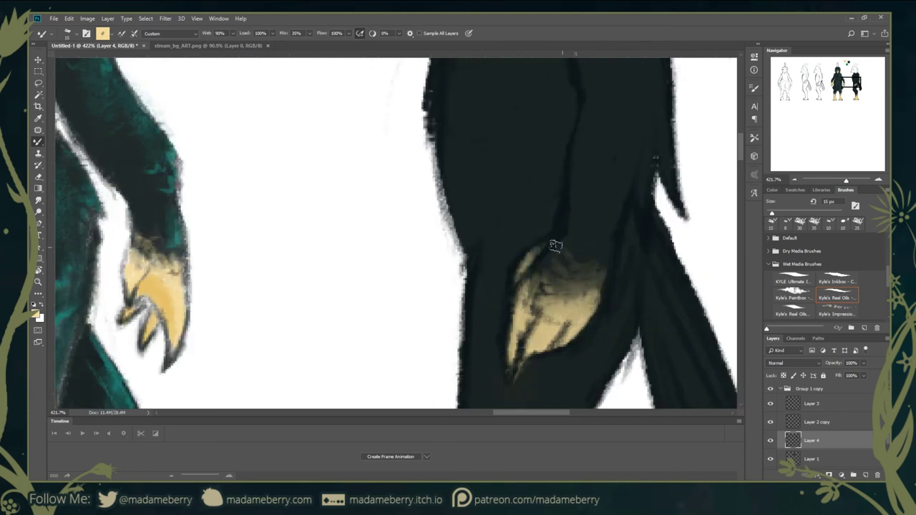
{"action": "left_click_drag", "start_coordinate": [566, 272], "coordinate": [601, 247]}
{"action": "scroll", "coordinate": [491, 199], "scroll_direction": "down", "scroll_amount": 5}
{"action": "scroll", "coordinate": [491, 199], "scroll_direction": "up", "scroll_amount": 5}
{"action": "left_click_drag", "start_coordinate": [533, 190], "coordinate": [559, 211]}
{"action": "scroll", "coordinate": [487, 172], "scroll_direction": "down", "scroll_amount": 5}
- Paint the side bird's head black and give the beak its tan and light yellow colour
{"action": "left_click", "coordinate": [487, 172], "text": "alt"}
{"action": "scroll", "coordinate": [486, 173], "scroll_direction": "up", "scroll_amount": 3}
{"action": "mouse_move", "coordinate": [472, 154]}
{"action": "left_mouse_down"}
{"action": "mouse_move", "coordinate": [396, 151]}
{"action": "mouse_move", "coordinate": [519, 182]}
{"action": "mouse_move", "coordinate": [523, 231]}
{"action": "mouse_move", "coordinate": [444, 172]}
{"action": "mouse_move", "coordinate": [437, 243]}
{"action": "mouse_move", "coordinate": [401, 238]}
{"action": "left_mouse_up"}
{"action": "left_click", "coordinate": [143, 222], "text": "alt"}
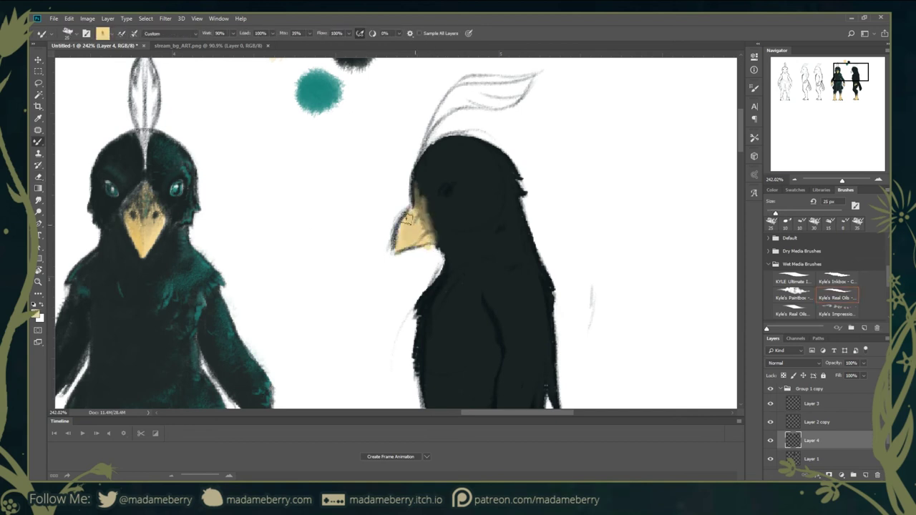
{"action": "key", "text": "e"}
{"action": "left_click", "coordinate": [410, 239], "text": "alt"}
{"action": "key", "text": "b"}
{"action": "key", "text": "ctrl+0"}
{"action": "scroll", "coordinate": [411, 265], "scroll_direction": "up", "scroll_amount": 3}
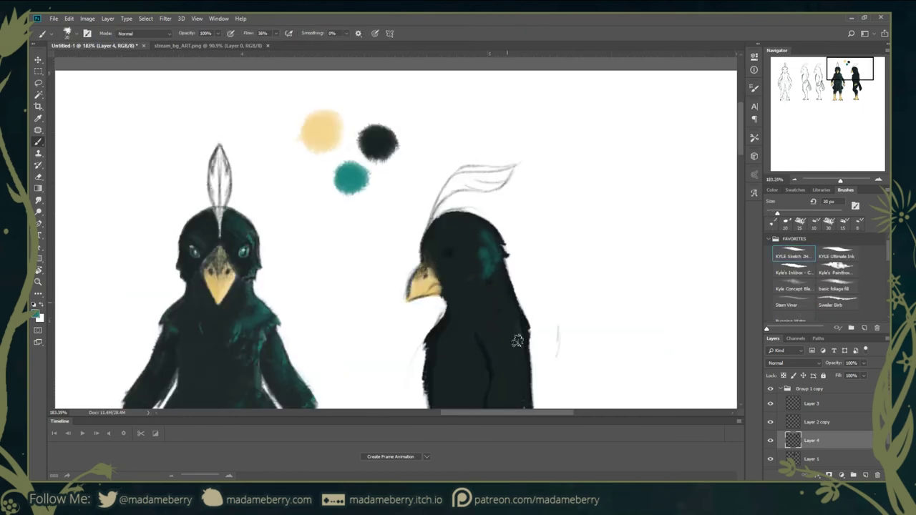
- Add a new layer, Layer 5, above Layer 2 copy
{"action": "left_click_drag", "start_coordinate": [518, 340], "coordinate": [493, 242]}
{"action": "scroll", "coordinate": [506, 202], "scroll_direction": "down", "scroll_amount": 4}
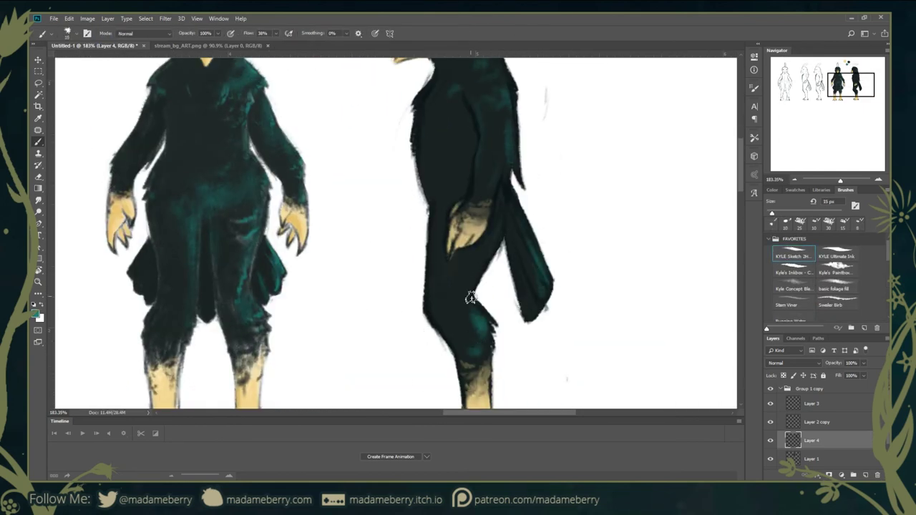
{"action": "scroll", "coordinate": [507, 272], "scroll_direction": "up", "scroll_amount": 2}
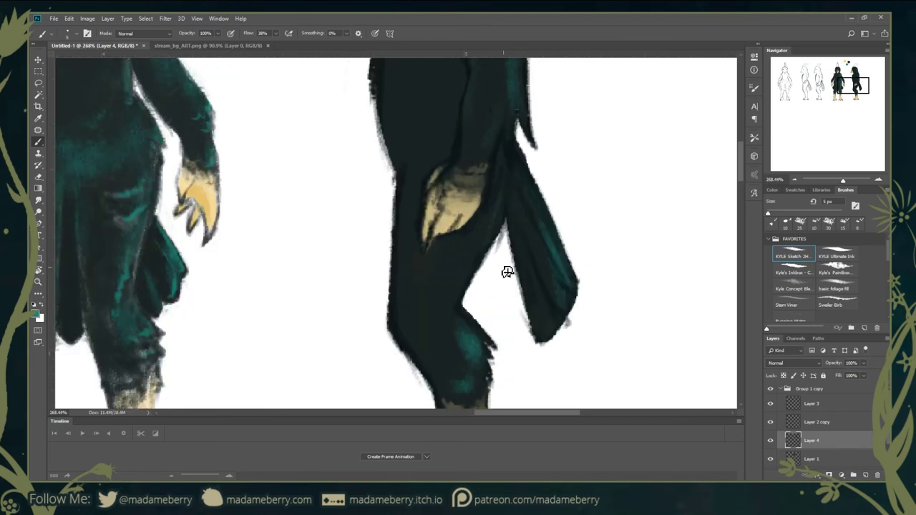
{"action": "left_click", "coordinate": [803, 419]}
{"action": "key", "text": "ctrl+shift+alt+n"}
- Review the lower bodies and claws with a larger brush, then select the front bird's Layer 1
{"action": "scroll", "coordinate": [530, 234], "scroll_direction": "down", "scroll_amount": 3}
{"action": "scroll", "coordinate": [530, 234], "scroll_direction": "up", "scroll_amount": 3}
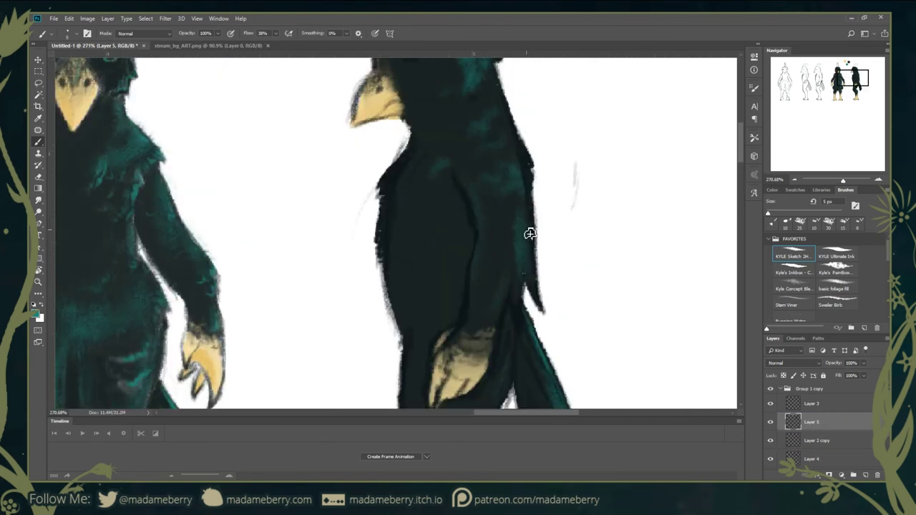
{"action": "scroll", "coordinate": [487, 174], "scroll_direction": "up", "scroll_amount": 5}
{"action": "scroll", "coordinate": [416, 222], "scroll_direction": "up", "scroll_amount": 2}
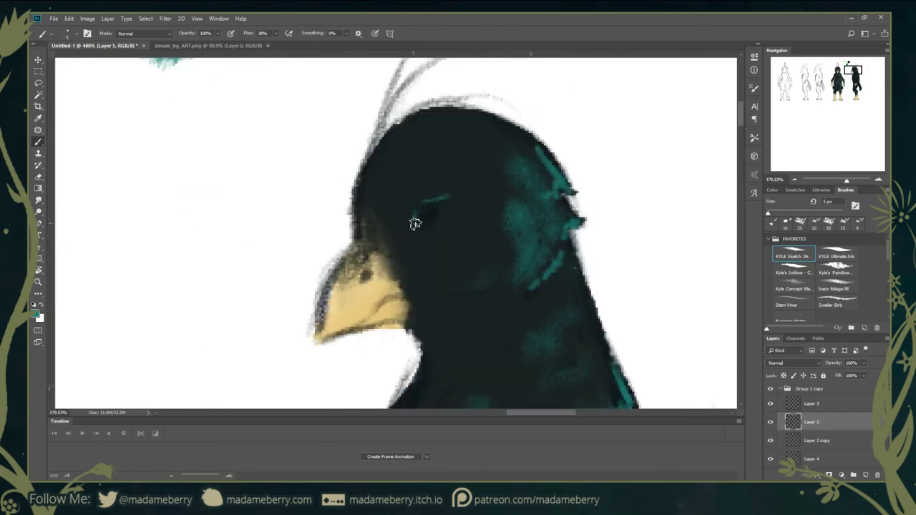
{"action": "scroll", "coordinate": [487, 227], "scroll_direction": "left", "scroll_amount": 3}
{"action": "scroll", "coordinate": [632, 249], "scroll_direction": "down", "scroll_amount": 3}
{"action": "key", "text": "bracketright"}
{"action": "key", "text": "bracketright"}
{"action": "key", "text": "bracketright"}
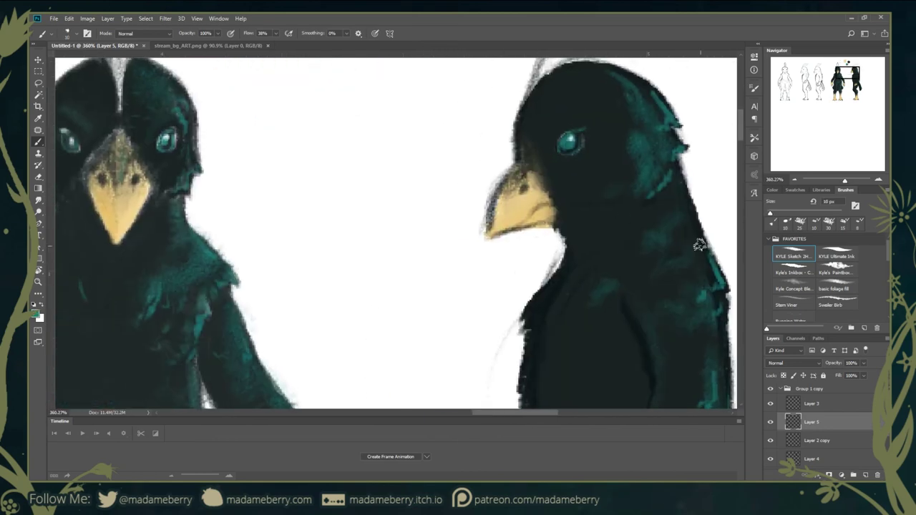
{"action": "left_click_drag", "start_coordinate": [671, 370], "coordinate": [599, 262]}
{"action": "key", "text": "bracketright"}
{"action": "scroll", "coordinate": [695, 351], "scroll_direction": "down", "scroll_amount": 3}
{"action": "scroll", "coordinate": [695, 351], "scroll_direction": "down", "scroll_amount": 5}
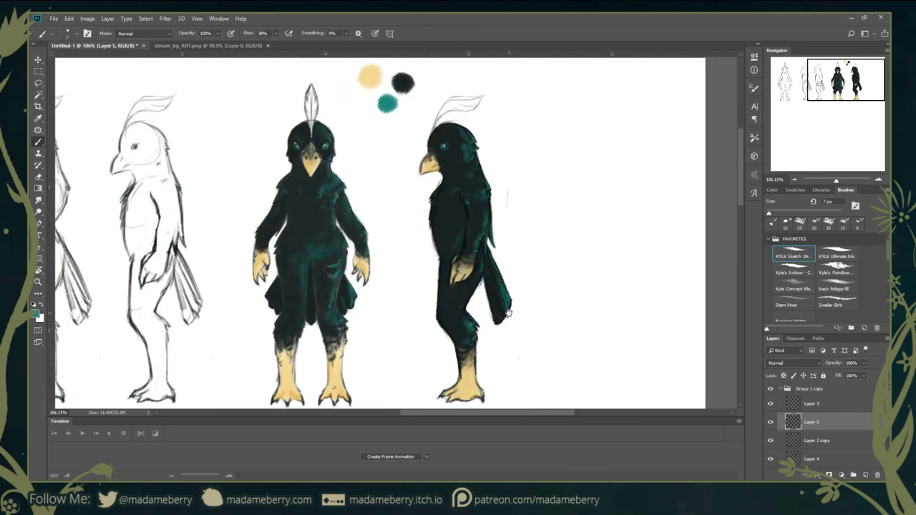
{"action": "scroll", "coordinate": [502, 250], "scroll_direction": "up", "scroll_amount": 4}
{"action": "scroll", "coordinate": [651, 265], "scroll_direction": "down", "scroll_amount": 1}
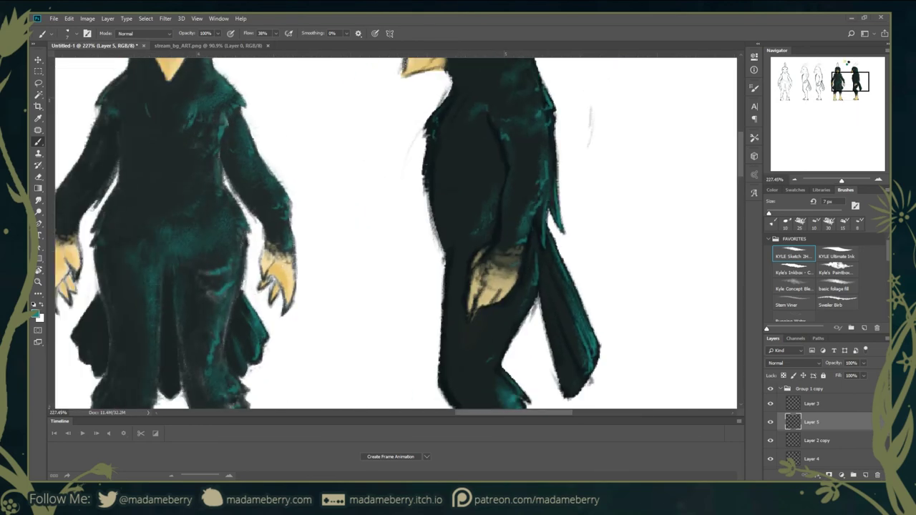
{"action": "key", "text": "ctrl+0"}
{"action": "scroll", "coordinate": [775, 451], "scroll_direction": "down", "scroll_amount": 2}
{"action": "left_click", "coordinate": [771, 460]}
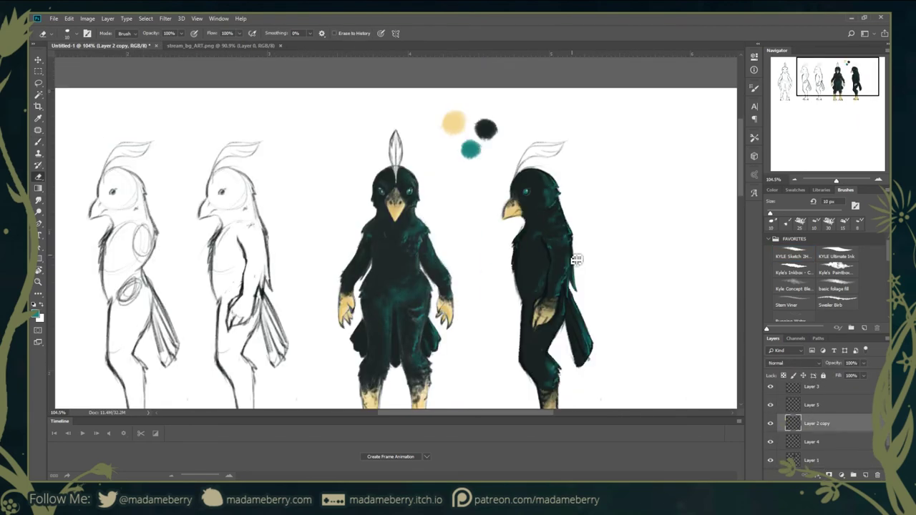
- Paint the front bird's head feather teal with yellow strokes, then pick a dark colour
{"action": "scroll", "coordinate": [399, 158], "scroll_direction": "up", "scroll_amount": 10}
{"action": "mouse_move", "coordinate": [386, 93]}
{"action": "left_mouse_down"}
{"action": "mouse_move", "coordinate": [383, 179]}
{"action": "mouse_move", "coordinate": [397, 215]}
{"action": "left_mouse_up"}
{"action": "scroll", "coordinate": [569, 120], "scroll_direction": "up", "scroll_amount": 2}
{"action": "left_click", "coordinate": [569, 120], "text": "alt"}
{"action": "mouse_move", "coordinate": [390, 164]}
{"action": "left_mouse_down"}
{"action": "mouse_move", "coordinate": [390, 247]}
{"action": "mouse_move", "coordinate": [373, 179]}
{"action": "left_mouse_up"}
{"action": "left_click", "coordinate": [385, 247], "text": "alt"}
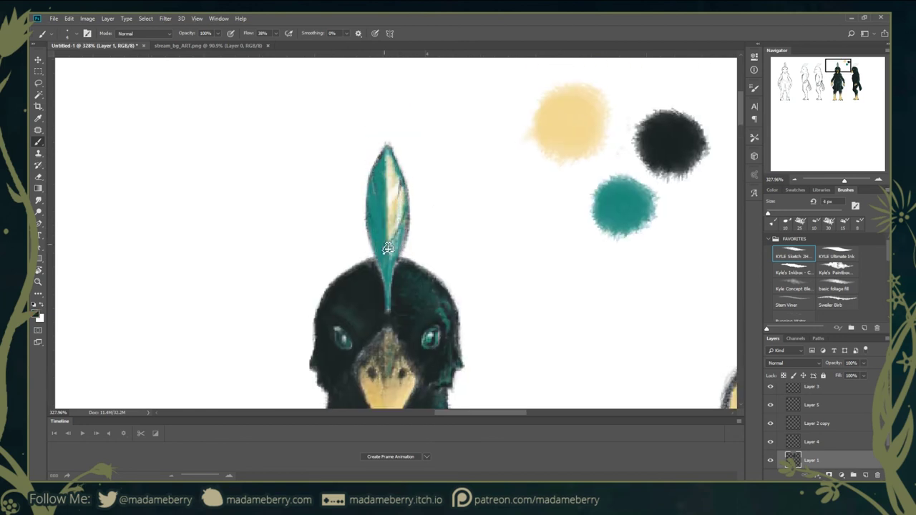
{"action": "key", "text": "ctrl+0"}
- Return to Layer 5 and pick teal as the colour for the side bird
{"action": "left_click", "coordinate": [812, 413]}
{"action": "scroll", "coordinate": [296, 122], "scroll_direction": "up", "scroll_amount": 3}
{"action": "left_click", "coordinate": [296, 121], "text": "alt"}
{"action": "scroll", "coordinate": [427, 344], "scroll_direction": "up", "scroll_amount": 2}
{"action": "scroll", "coordinate": [376, 253], "scroll_direction": "up", "scroll_amount": 2}
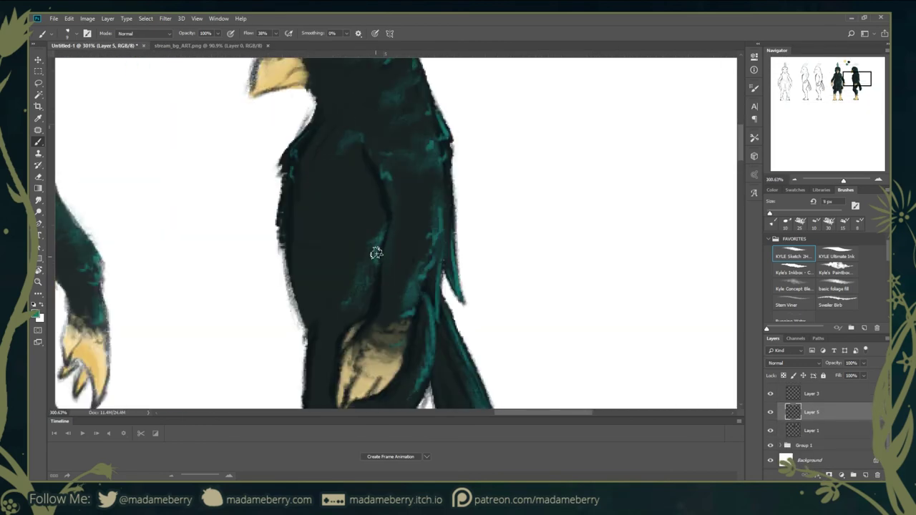
{"action": "scroll", "coordinate": [433, 307], "scroll_direction": "down", "scroll_amount": 3}
{"action": "scroll", "coordinate": [368, 217], "scroll_direction": "up", "scroll_amount": 3}
{"action": "scroll", "coordinate": [358, 202], "scroll_direction": "up", "scroll_amount": 1}
{"action": "scroll", "coordinate": [436, 327], "scroll_direction": "down", "scroll_amount": 5}
{"action": "scroll", "coordinate": [469, 231], "scroll_direction": "up", "scroll_amount": 1}
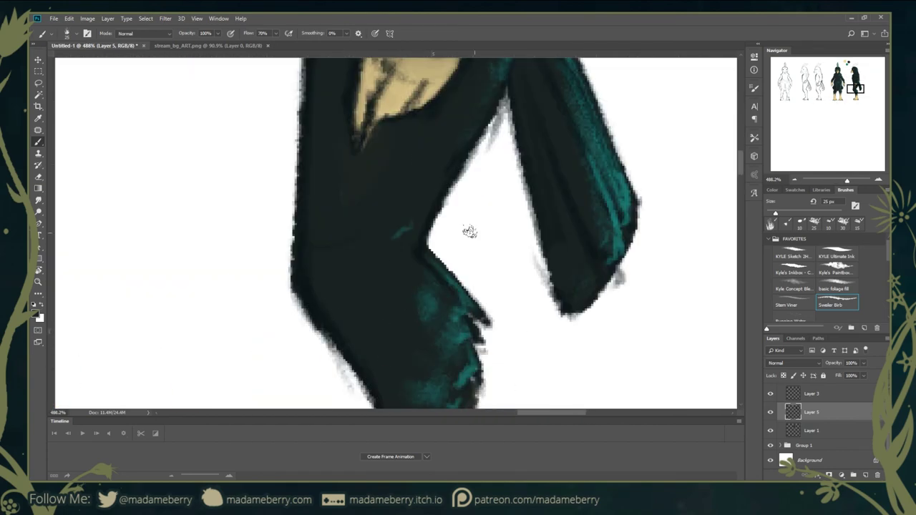
{"action": "scroll", "coordinate": [250, 201], "scroll_direction": "down", "scroll_amount": 3}
{"action": "scroll", "coordinate": [441, 201], "scroll_direction": "up", "scroll_amount": 1}
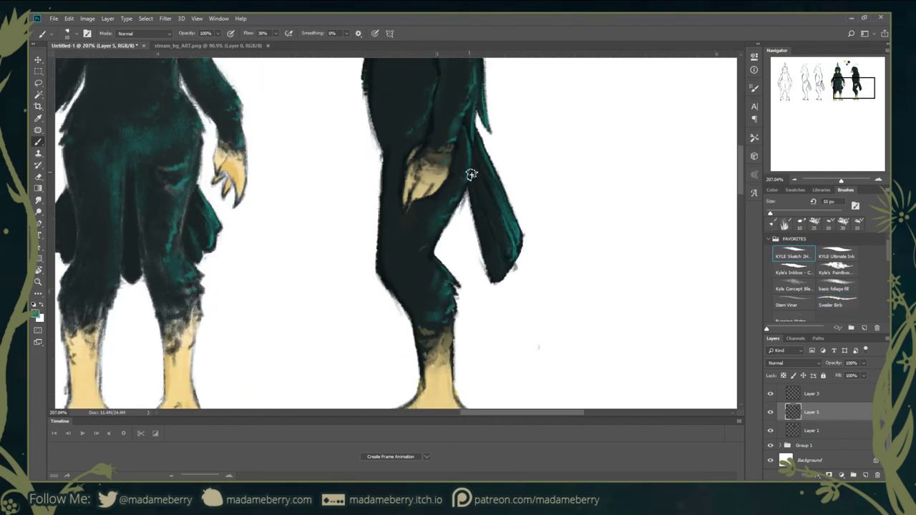
{"action": "scroll", "coordinate": [471, 174], "scroll_direction": "up", "scroll_amount": 3}
{"action": "scroll", "coordinate": [429, 172], "scroll_direction": "up", "scroll_amount": 1}
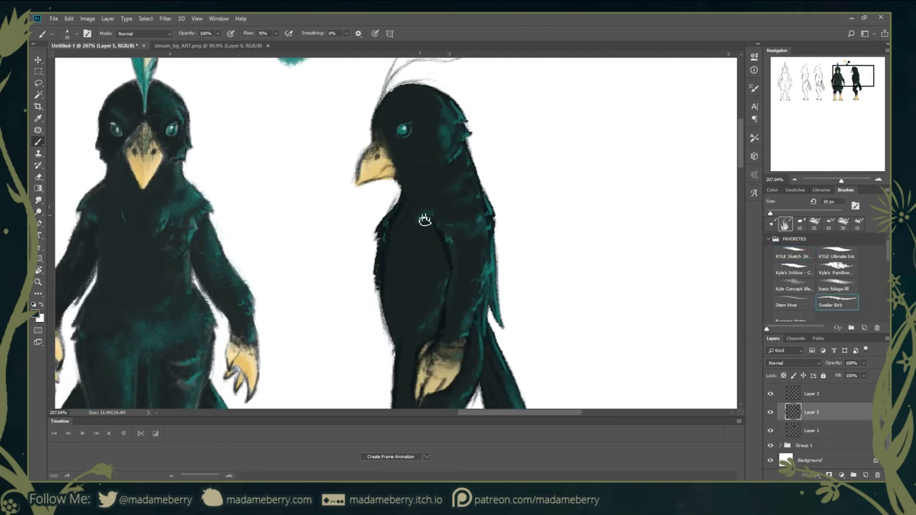
{"action": "scroll", "coordinate": [426, 219], "scroll_direction": "up", "scroll_amount": 4}
{"action": "scroll", "coordinate": [404, 115], "scroll_direction": "up", "scroll_amount": 3}
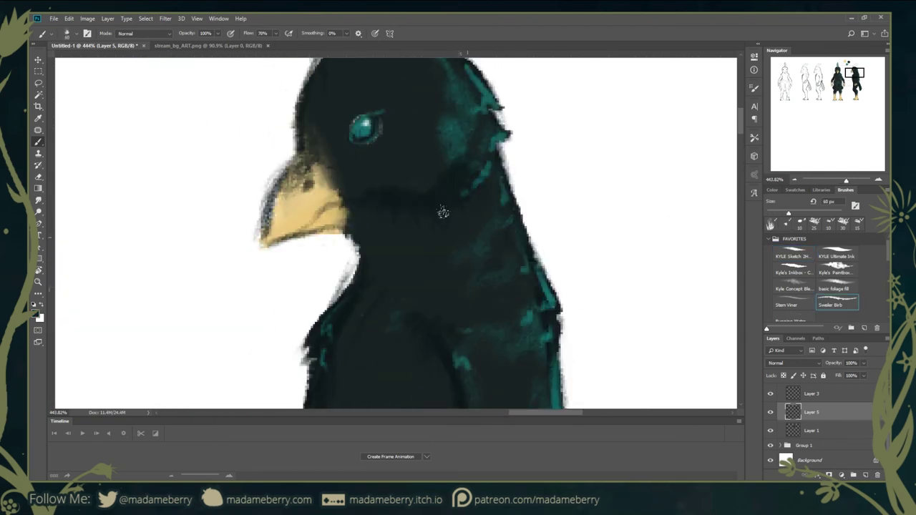
{"action": "scroll", "coordinate": [429, 215], "scroll_direction": "up", "scroll_amount": 2}
{"action": "scroll", "coordinate": [454, 328], "scroll_direction": "down", "scroll_amount": 4}
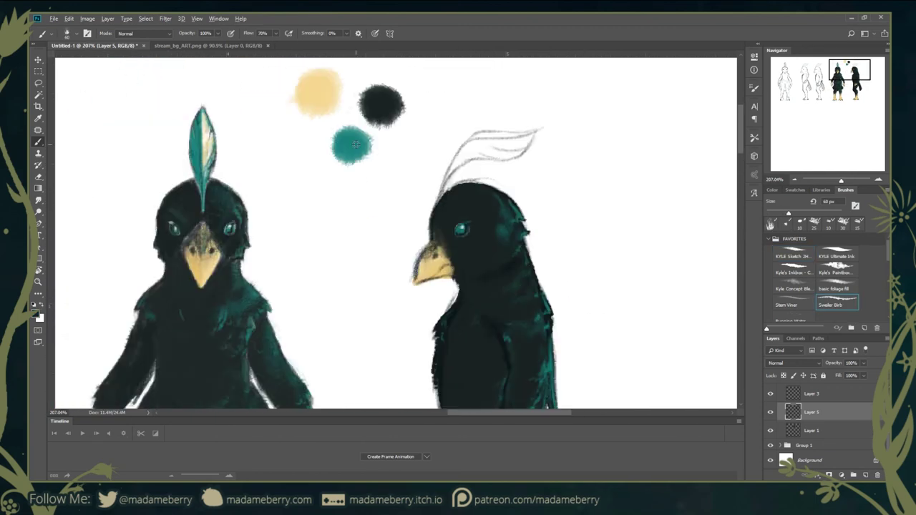
{"action": "scroll", "coordinate": [446, 230], "scroll_direction": "up", "scroll_amount": 3}
{"action": "scroll", "coordinate": [387, 251], "scroll_direction": "down", "scroll_amount": 1}
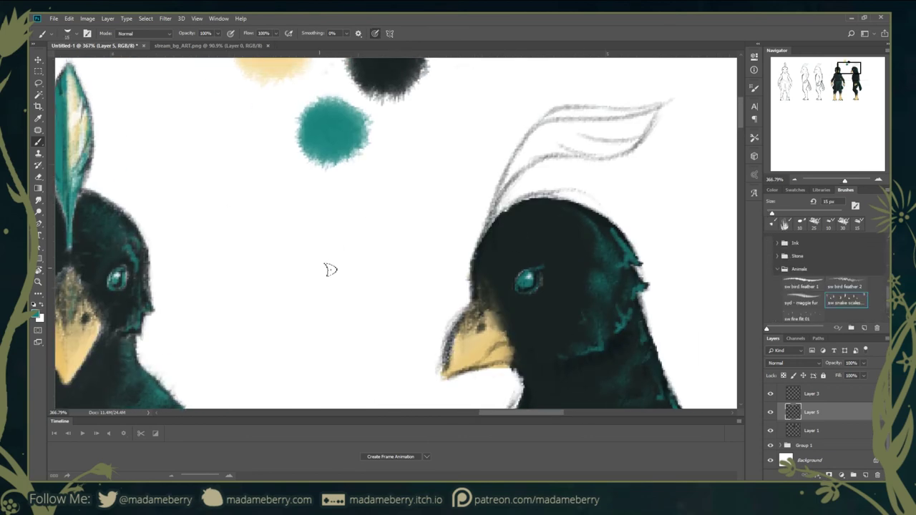
{"action": "scroll", "coordinate": [544, 325], "scroll_direction": "down", "scroll_amount": 5}
- Paint teal over the side bird's plume sketch, with dark strokes inside the leaf
{"action": "key", "text": "e"}
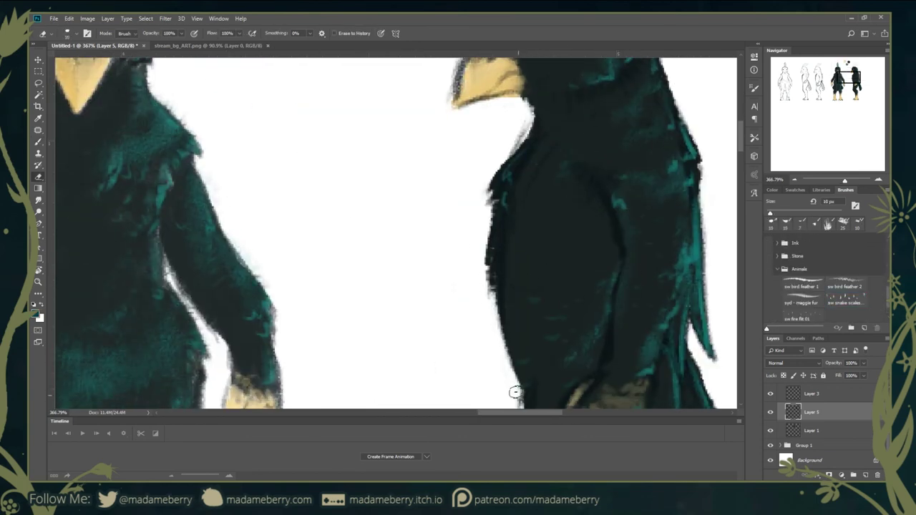
{"action": "scroll", "coordinate": [487, 253], "scroll_direction": "down", "scroll_amount": 3}
{"action": "scroll", "coordinate": [465, 262], "scroll_direction": "up", "scroll_amount": 3}
{"action": "key", "text": "b"}
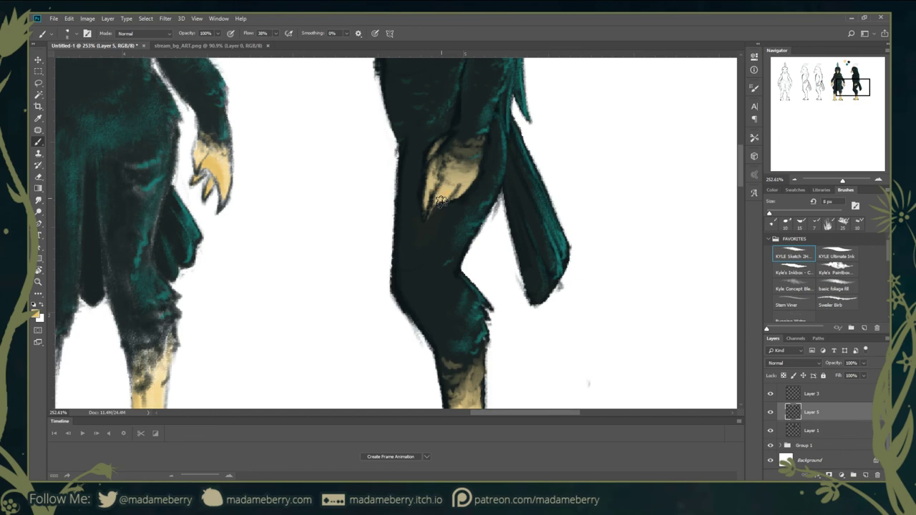
{"action": "scroll", "coordinate": [464, 262], "scroll_direction": "down", "scroll_amount": 3}
{"action": "scroll", "coordinate": [494, 268], "scroll_direction": "up", "scroll_amount": 5}
{"action": "scroll", "coordinate": [620, 148], "scroll_direction": "up", "scroll_amount": 2}
{"action": "mouse_move", "coordinate": [620, 136]}
{"action": "left_mouse_down"}
{"action": "mouse_move", "coordinate": [472, 237]}
{"action": "mouse_move", "coordinate": [511, 176]}
{"action": "mouse_move", "coordinate": [552, 154]}
{"action": "mouse_move", "coordinate": [601, 152]}
{"action": "mouse_move", "coordinate": [530, 165]}
{"action": "mouse_move", "coordinate": [588, 154]}
{"action": "mouse_move", "coordinate": [559, 160]}
{"action": "left_mouse_up"}
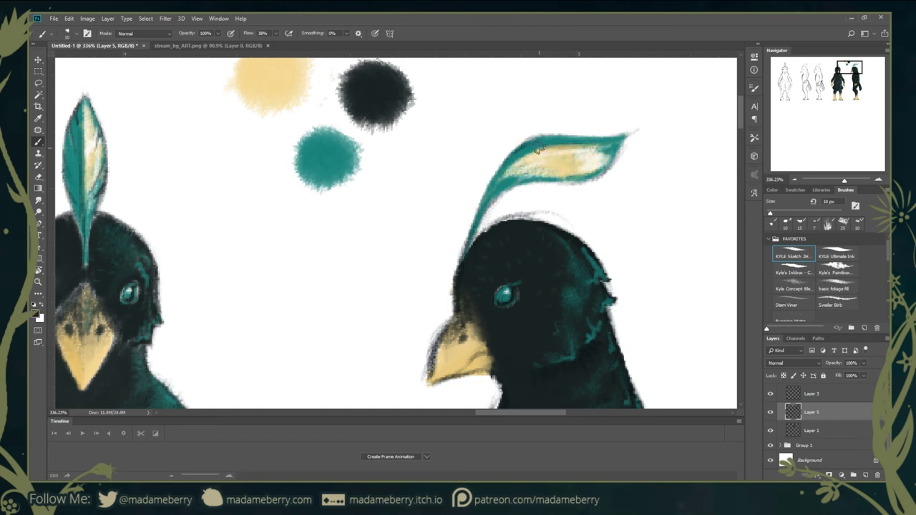
{"action": "scroll", "coordinate": [565, 136], "scroll_direction": "up", "scroll_amount": 3}
{"action": "mouse_move", "coordinate": [645, 150]}
{"action": "left_mouse_down"}
{"action": "mouse_move", "coordinate": [587, 179]}
{"action": "mouse_move", "coordinate": [573, 200]}
{"action": "mouse_move", "coordinate": [502, 189]}
{"action": "left_mouse_up"}
- Clean up the plume with the Eraser, inspect the side bird's foot, and step back one change
{"action": "key", "text": "e"}
{"action": "key", "text": "b"}
{"action": "scroll", "coordinate": [447, 129], "scroll_direction": "down", "scroll_amount": 5}
{"action": "scroll", "coordinate": [430, 215], "scroll_direction": "up", "scroll_amount": 4}
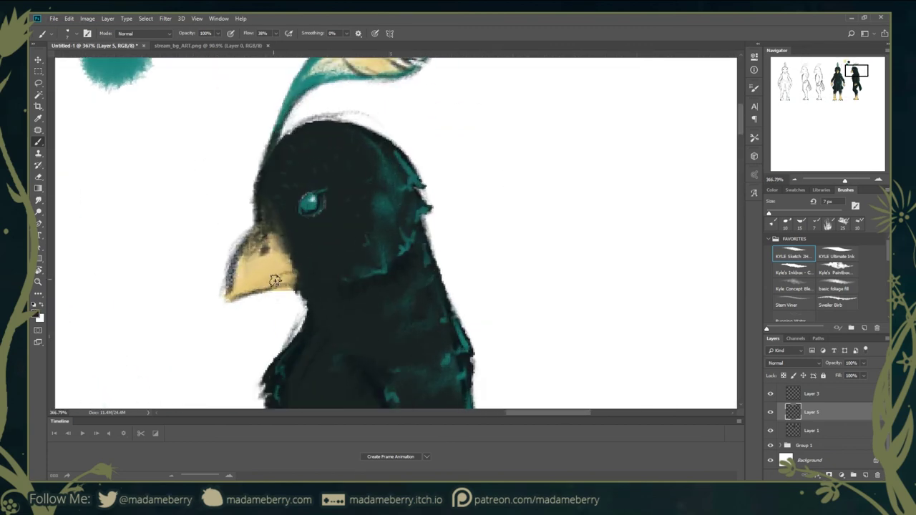
{"action": "scroll", "coordinate": [262, 288], "scroll_direction": "down", "scroll_amount": 5}
{"action": "scroll", "coordinate": [429, 317], "scroll_direction": "up", "scroll_amount": 5}
{"action": "scroll", "coordinate": [465, 245], "scroll_direction": "up", "scroll_amount": 1}
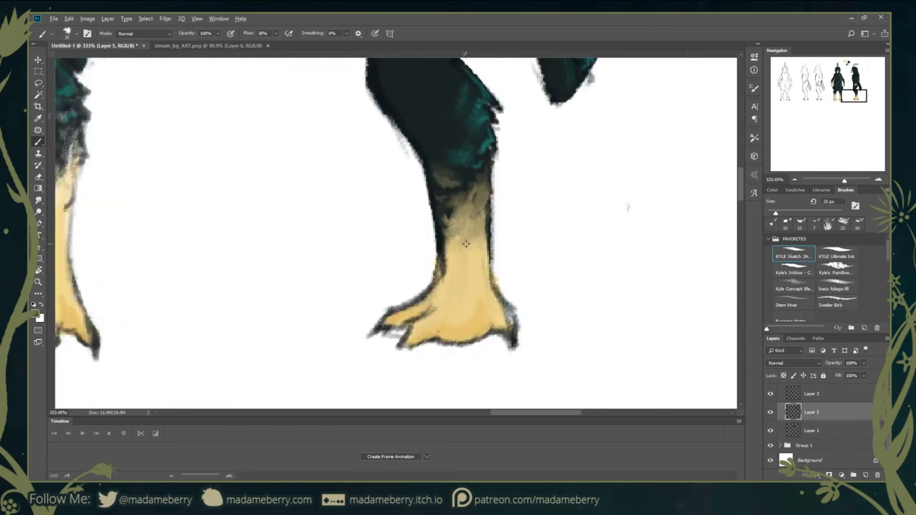
{"action": "left_click_drag", "start_coordinate": [465, 245], "coordinate": [520, 259]}
{"action": "scroll", "coordinate": [461, 341], "scroll_direction": "down", "scroll_amount": 5}
{"action": "scroll", "coordinate": [430, 250], "scroll_direction": "up", "scroll_amount": 3}
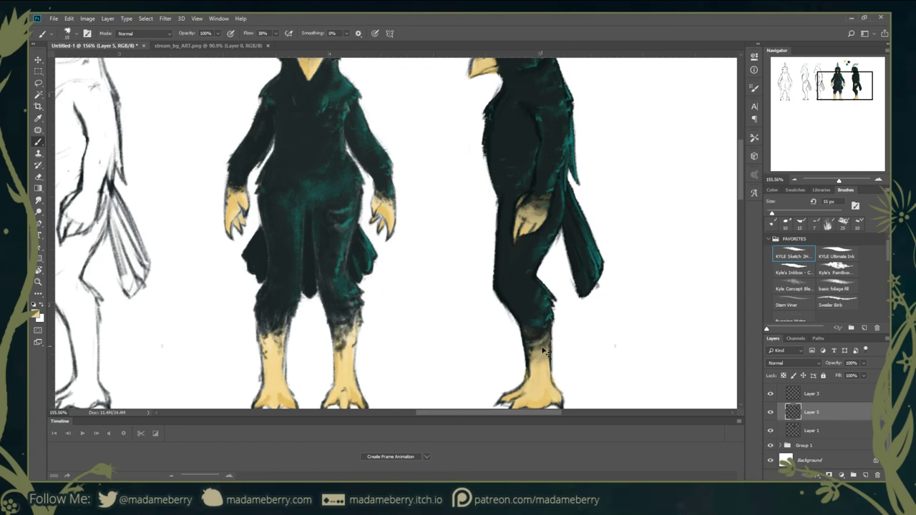
{"action": "scroll", "coordinate": [430, 251], "scroll_direction": "down", "scroll_amount": 1}
{"action": "scroll", "coordinate": [394, 251], "scroll_direction": "down", "scroll_amount": 2}
{"action": "left_click", "coordinate": [40, 71]}
{"action": "key", "text": "ctrl+alt+z"}
{"action": "key", "text": "ctrl+alt+z"}
{"action": "key", "text": "ctrl+alt+z"}
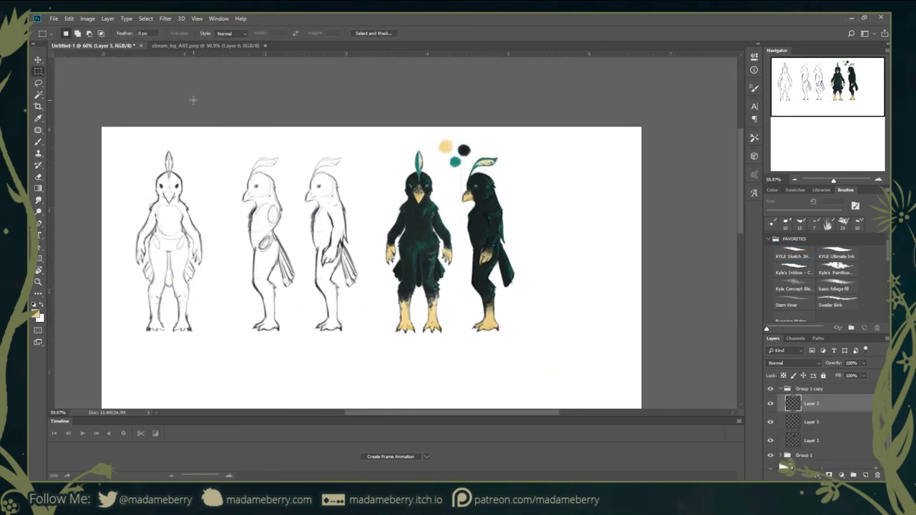
- Restore the duplicated front-view sketch and move it 100 px right to the sheet's far end
{"action": "key", "text": "ctrl+alt+z"}
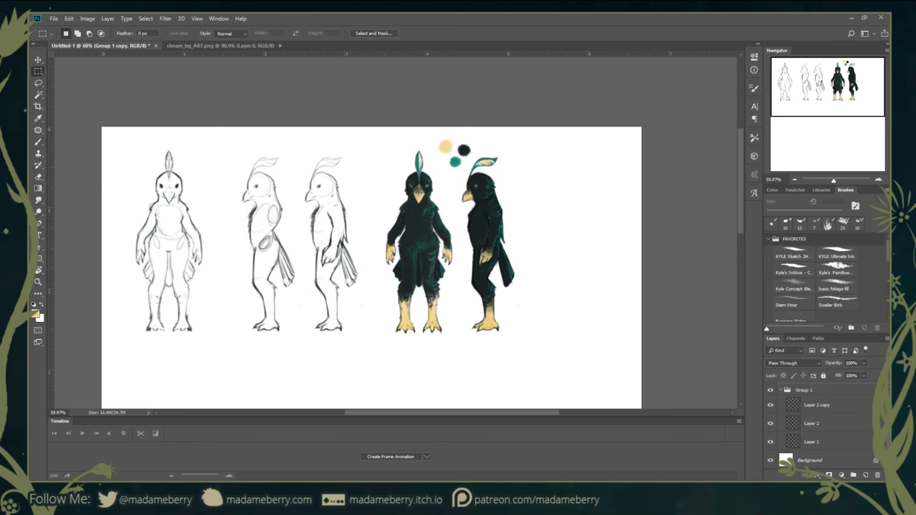
{"action": "key", "text": "ctrl+shift+z"}
{"action": "key", "text": "ctrl+shift+z"}
{"action": "key", "text": "ctrl+shift+z"}
{"action": "key", "text": "e"}
{"action": "key", "text": "ctrl+shift+z"}
{"action": "key", "text": "v"}
{"action": "left_click_drag", "start_coordinate": [600, 81], "coordinate": [672, 81]}
- Add a new layer and paint a lime-green swatch into the palette
{"action": "key", "text": "3"}
{"action": "scroll", "coordinate": [373, 272], "scroll_direction": "up", "scroll_amount": 1}
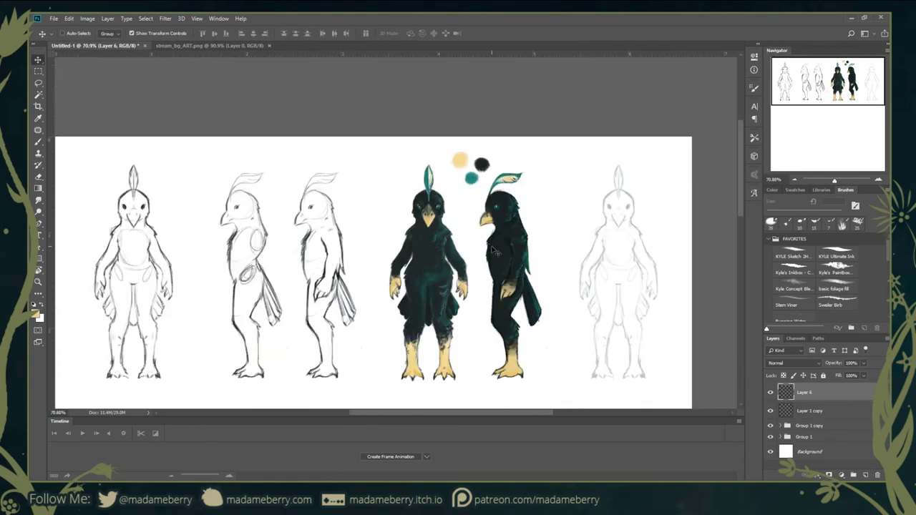
{"action": "key", "text": "ctrl+shift+alt+n"}
{"action": "key", "text": "b"}
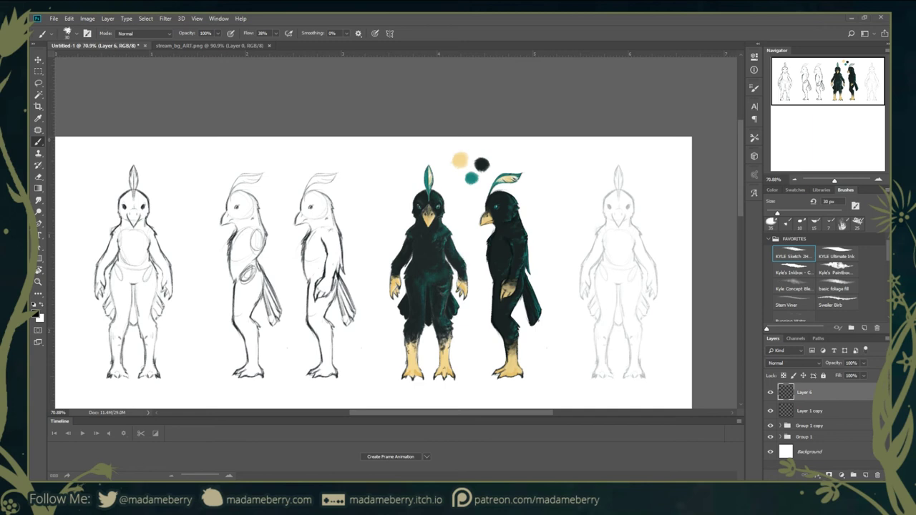
{"action": "left_click", "coordinate": [456, 180], "text": "ctrl"}
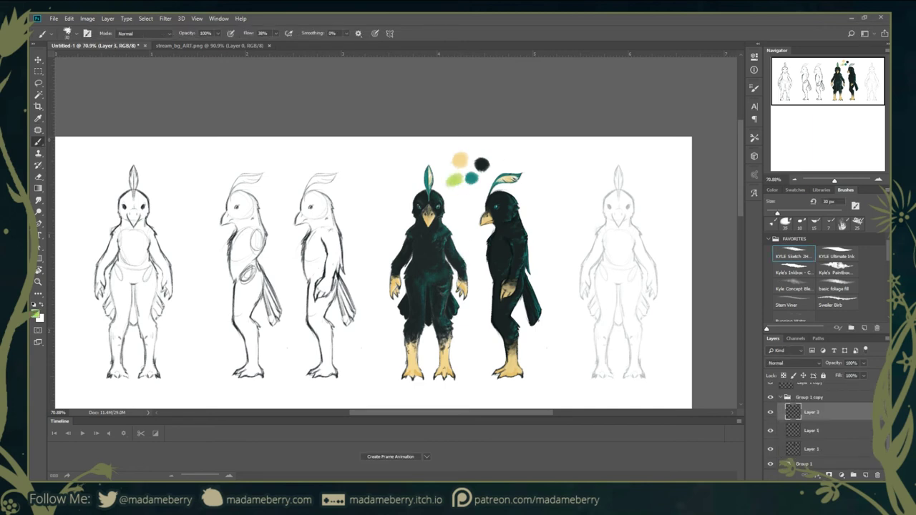
{"action": "scroll", "coordinate": [783, 406], "scroll_direction": "down", "scroll_amount": 5}
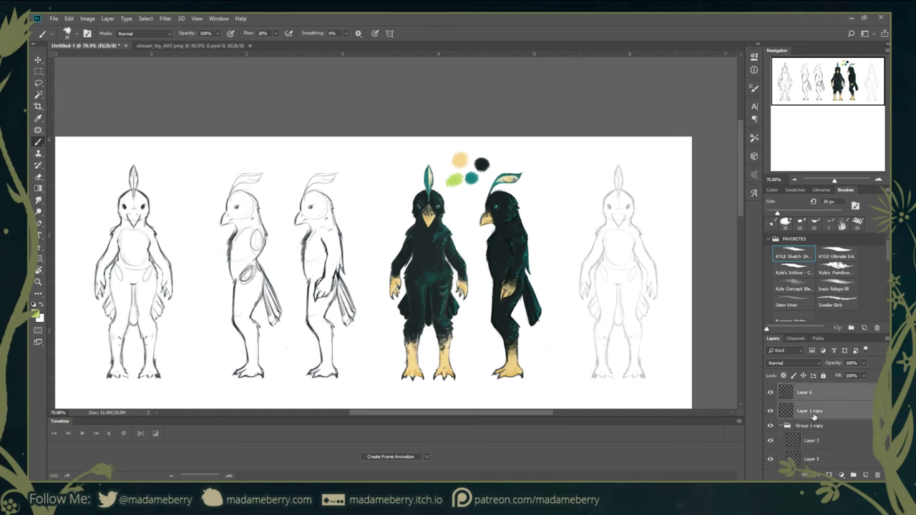
- Select the outfit sketch group, then Layer 1, and hide the alignment guides
{"action": "left_click", "coordinate": [809, 398]}
{"action": "scroll", "coordinate": [783, 405], "scroll_direction": "down", "scroll_amount": 3}
{"action": "key", "text": "v"}
{"action": "left_click", "coordinate": [184, 256], "text": "ctrl"}
{"action": "key", "text": "ctrl+semicolon"}
{"action": "key", "text": "ctrl+shift+alt+n"}
- Set a vertical symmetry line through the second figure and outline the mirrored body edge
{"action": "key", "text": "b"}
{"action": "scroll", "coordinate": [163, 138], "scroll_direction": "up", "scroll_amount": 5}
{"action": "left_click_drag", "start_coordinate": [163, 139], "coordinate": [324, 125]}
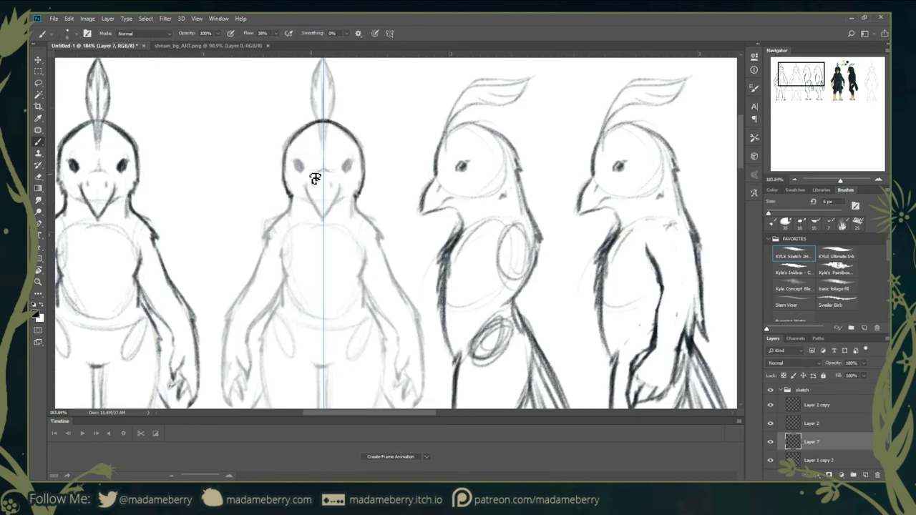
{"action": "scroll", "coordinate": [284, 246], "scroll_direction": "up", "scroll_amount": 2}
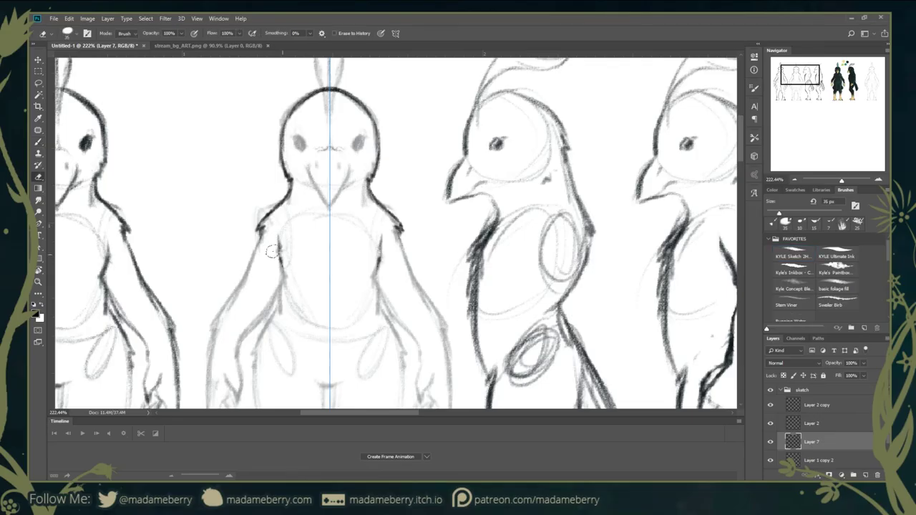
{"action": "left_click_drag", "start_coordinate": [283, 247], "coordinate": [276, 315]}
- Sketch feather strokes and a layered feathered skirt around the back view's hips
{"action": "left_click_drag", "start_coordinate": [318, 283], "coordinate": [402, 176]}
{"action": "left_click_drag", "start_coordinate": [358, 236], "coordinate": [318, 336]}
{"action": "left_click_drag", "start_coordinate": [341, 217], "coordinate": [354, 257]}
{"action": "left_click_drag", "start_coordinate": [344, 304], "coordinate": [372, 306]}
{"action": "mouse_move", "coordinate": [362, 261]}
{"action": "left_mouse_down"}
{"action": "mouse_move", "coordinate": [394, 305]}
{"action": "mouse_move", "coordinate": [364, 311]}
{"action": "left_mouse_up"}
{"action": "mouse_move", "coordinate": [323, 342]}
{"action": "left_mouse_down"}
{"action": "mouse_move", "coordinate": [337, 260]}
{"action": "mouse_move", "coordinate": [372, 308]}
{"action": "mouse_move", "coordinate": [387, 251]}
{"action": "left_mouse_up"}
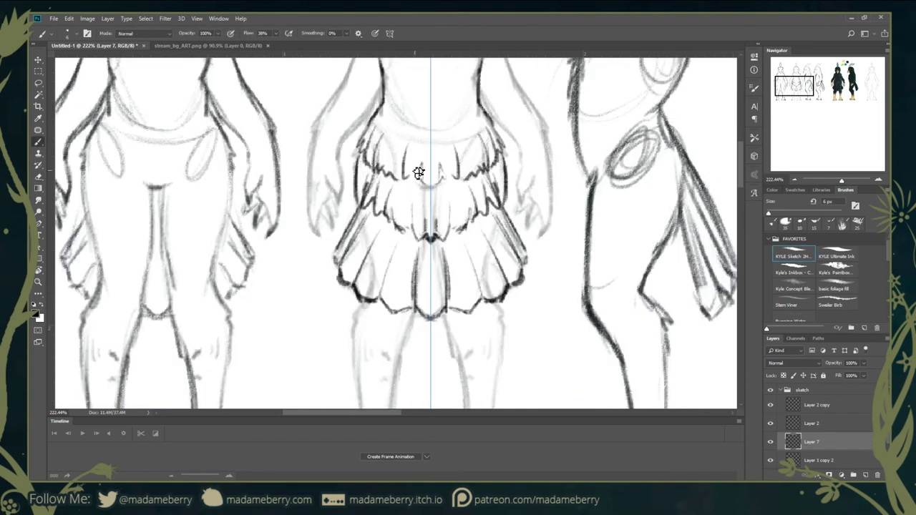
{"action": "scroll", "coordinate": [389, 280], "scroll_direction": "down", "scroll_amount": 2}
- Outline the back view's legs, darkened feet and ankles, and arms with hands
{"action": "left_click_drag", "start_coordinate": [395, 329], "coordinate": [390, 164]}
{"action": "left_click_drag", "start_coordinate": [380, 214], "coordinate": [371, 317]}
{"action": "left_click_drag", "start_coordinate": [413, 223], "coordinate": [404, 285]}
{"action": "left_click_drag", "start_coordinate": [378, 315], "coordinate": [370, 355]}
{"action": "left_click_drag", "start_coordinate": [407, 319], "coordinate": [417, 357]}
{"action": "left_click_drag", "start_coordinate": [380, 218], "coordinate": [365, 403]}
{"action": "mouse_move", "coordinate": [365, 183]}
{"action": "left_mouse_down"}
{"action": "mouse_move", "coordinate": [323, 262]}
{"action": "mouse_move", "coordinate": [322, 336]}
{"action": "left_mouse_up"}
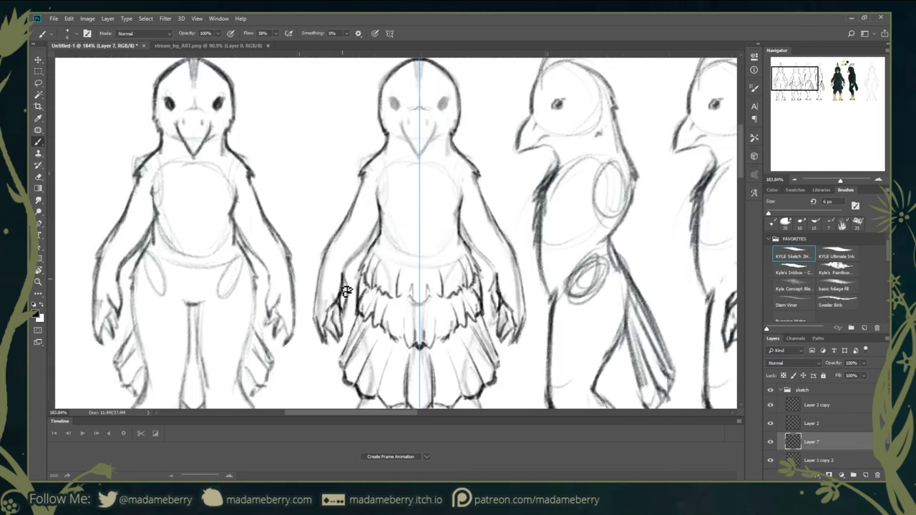
- Add back feathers and remove the face lines from the back view
{"action": "scroll", "coordinate": [412, 172], "scroll_direction": "up", "scroll_amount": 5}
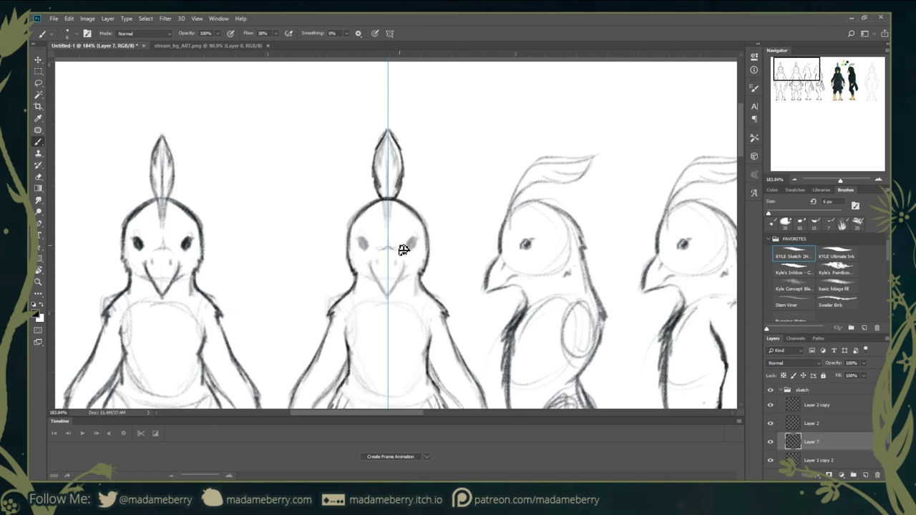
{"action": "left_click_drag", "start_coordinate": [357, 309], "coordinate": [281, 194]}
{"action": "left_click_drag", "start_coordinate": [236, 273], "coordinate": [229, 304]}
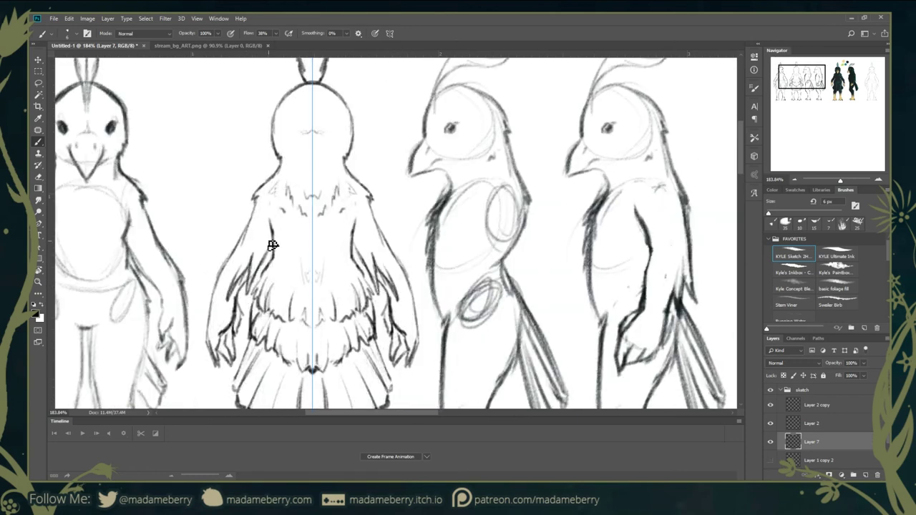
{"action": "scroll", "coordinate": [354, 228], "scroll_direction": "up", "scroll_amount": 5}
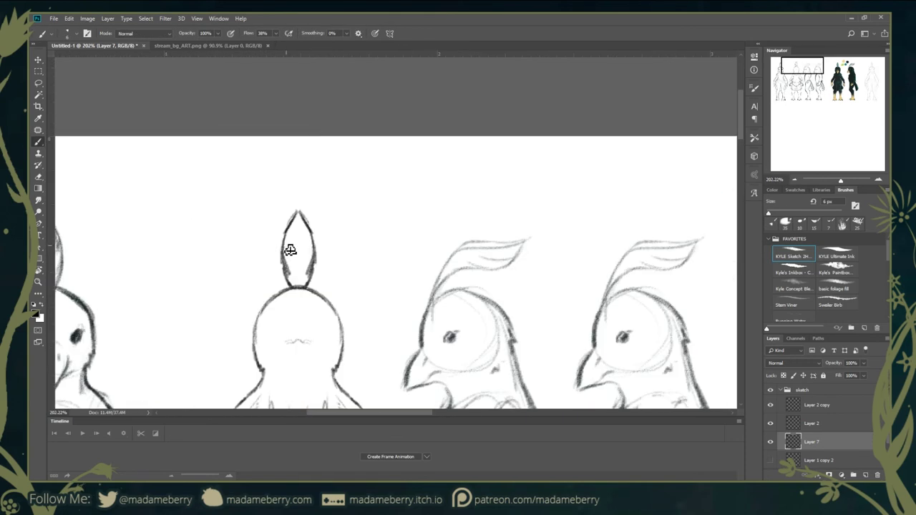
{"action": "scroll", "coordinate": [301, 281], "scroll_direction": "down", "scroll_amount": 3}
{"action": "scroll", "coordinate": [365, 211], "scroll_direction": "down", "scroll_amount": 3}
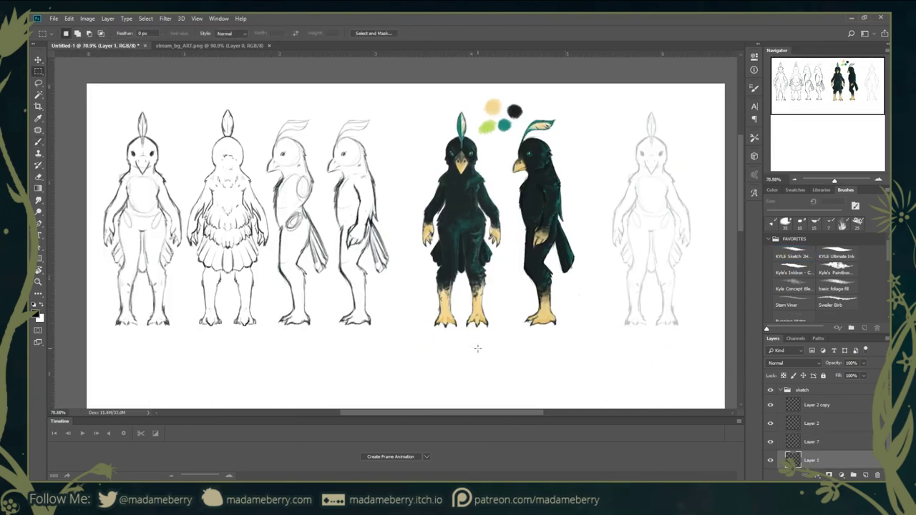
- Darken the torso's brownish patches and select Layer 6 in the outfit sketch group
{"action": "scroll", "coordinate": [479, 230], "scroll_direction": "up", "scroll_amount": 5}
{"action": "key", "text": "b"}
{"action": "left_click_drag", "start_coordinate": [465, 322], "coordinate": [467, 240]}
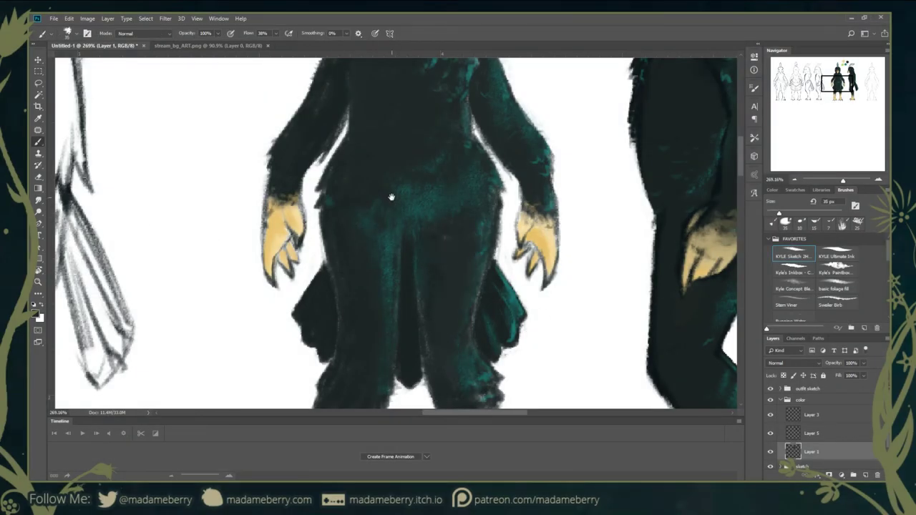
{"action": "scroll", "coordinate": [423, 248], "scroll_direction": "down", "scroll_amount": 1}
{"action": "scroll", "coordinate": [435, 310], "scroll_direction": "down", "scroll_amount": 1}
{"action": "scroll", "coordinate": [430, 286], "scroll_direction": "down", "scroll_amount": 3}
{"action": "scroll", "coordinate": [418, 212], "scroll_direction": "up", "scroll_amount": 1}
{"action": "scroll", "coordinate": [429, 272], "scroll_direction": "up", "scroll_amount": 1}
{"action": "scroll", "coordinate": [444, 308], "scroll_direction": "down", "scroll_amount": 2}
{"action": "scroll", "coordinate": [350, 326], "scroll_direction": "down", "scroll_amount": 1}
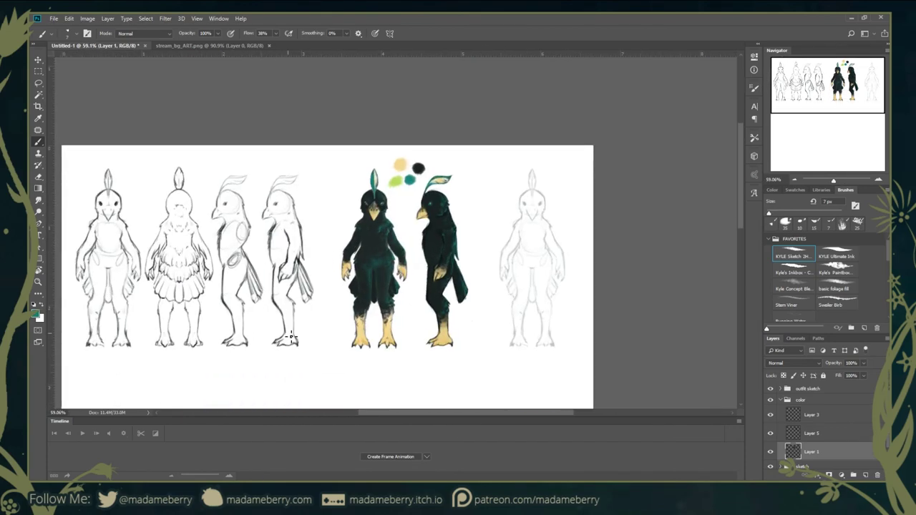
{"action": "left_click", "coordinate": [823, 406]}
{"action": "scroll", "coordinate": [552, 260], "scroll_direction": "up", "scroll_amount": 5}
- Draw a double belt line across the right figure's hips
{"action": "left_click_drag", "start_coordinate": [469, 256], "coordinate": [598, 234]}
{"action": "key", "text": "ctrl+z"}
{"action": "left_click_drag", "start_coordinate": [453, 271], "coordinate": [598, 236]}
{"action": "key", "text": "e"}
{"action": "key", "text": "b"}
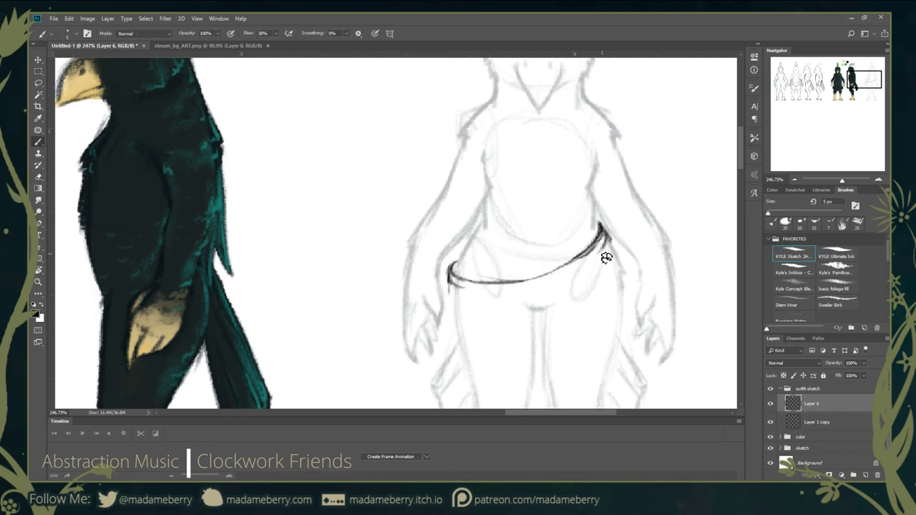
{"action": "mouse_move", "coordinate": [605, 236]}
{"action": "left_mouse_down"}
{"action": "mouse_move", "coordinate": [579, 265]}
{"action": "mouse_move", "coordinate": [453, 288]}
{"action": "left_mouse_up"}
{"action": "key", "text": "e"}
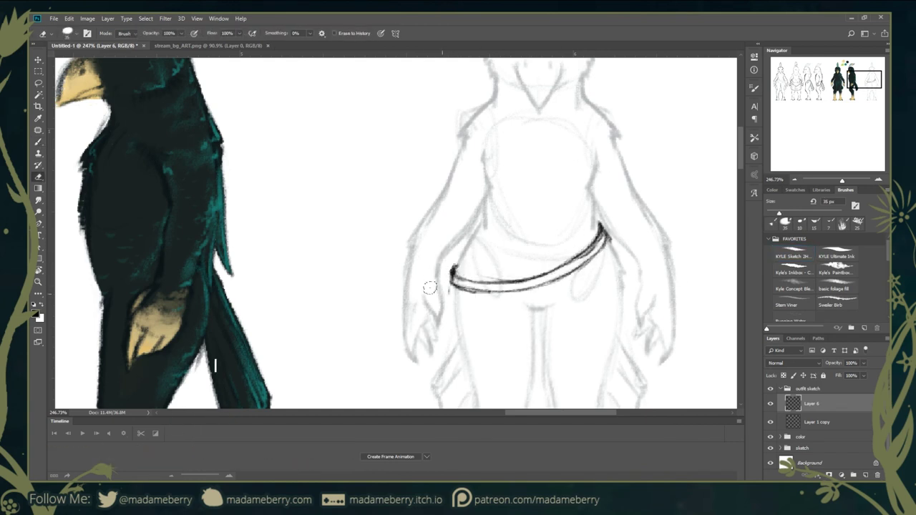
{"action": "key", "text": "b"}
{"action": "scroll", "coordinate": [429, 287], "scroll_direction": "right", "scroll_amount": 3}
- Sketch the loincloth below the belt with its edges, hem and a thin vertical fold
{"action": "left_click_drag", "start_coordinate": [414, 321], "coordinate": [415, 375]}
{"action": "scroll", "coordinate": [435, 358], "scroll_direction": "down", "scroll_amount": 3}
{"action": "left_click_drag", "start_coordinate": [490, 331], "coordinate": [490, 253]}
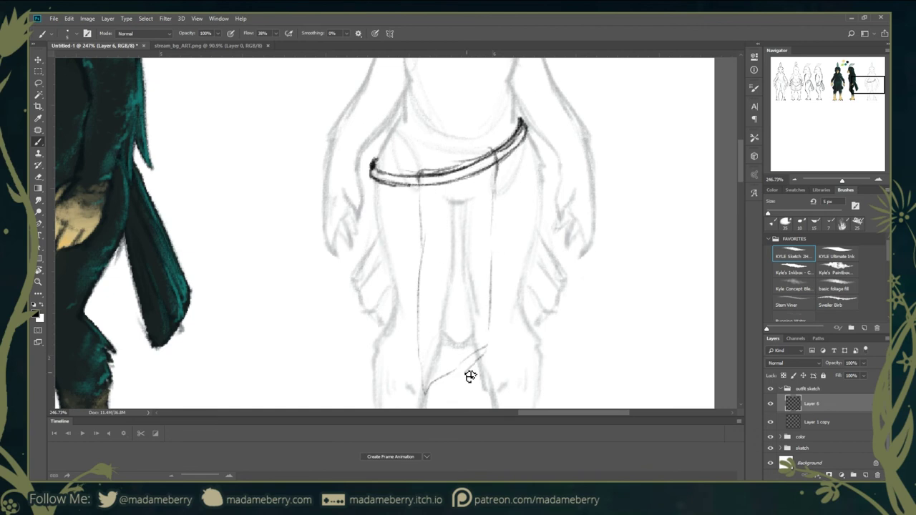
{"action": "left_click_drag", "start_coordinate": [425, 387], "coordinate": [483, 348]}
{"action": "key", "text": "ctrl+z"}
{"action": "left_click_drag", "start_coordinate": [419, 180], "coordinate": [423, 390]}
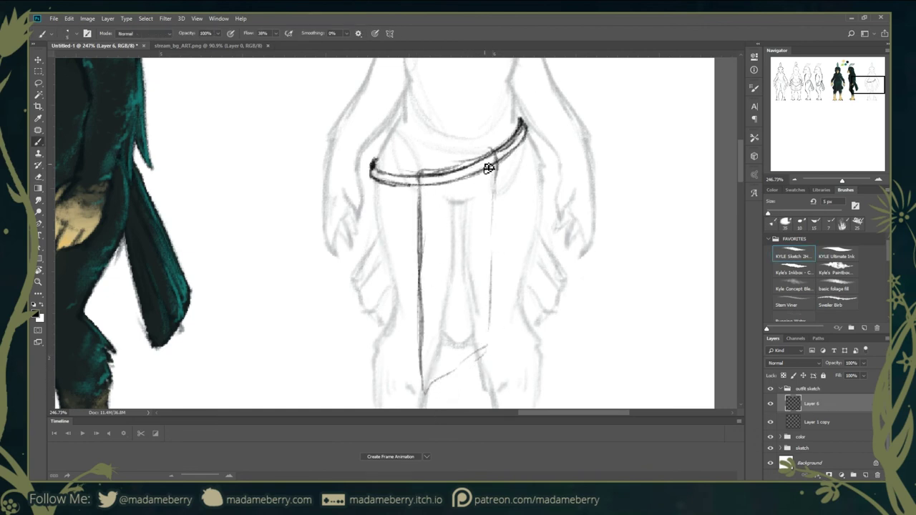
{"action": "left_click_drag", "start_coordinate": [495, 166], "coordinate": [422, 390]}
{"action": "left_click_drag", "start_coordinate": [478, 164], "coordinate": [473, 332]}
{"action": "key", "text": "ctrl+z"}
{"action": "left_click_drag", "start_coordinate": [477, 184], "coordinate": [474, 297]}
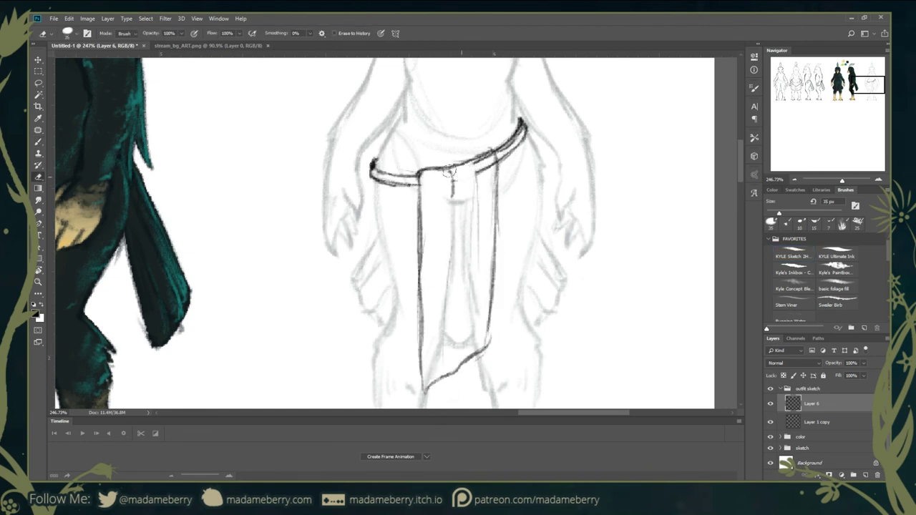
{"action": "scroll", "coordinate": [408, 296], "scroll_direction": "up", "scroll_amount": 5}
{"action": "scroll", "coordinate": [408, 296], "scroll_direction": "right", "scroll_amount": 2}
- Draw the curved neckline under the beak with puffy shoulders and collar lines
{"action": "left_click_drag", "start_coordinate": [366, 151], "coordinate": [465, 154]}
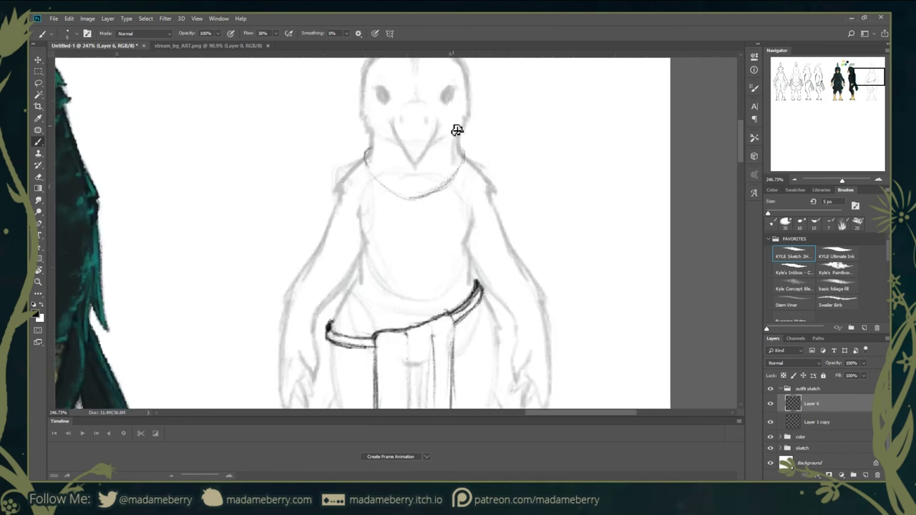
{"action": "left_click_drag", "start_coordinate": [415, 279], "coordinate": [501, 236]}
{"action": "left_click_drag", "start_coordinate": [322, 179], "coordinate": [497, 149]}
{"action": "scroll", "coordinate": [348, 216], "scroll_direction": "up", "scroll_amount": 2}
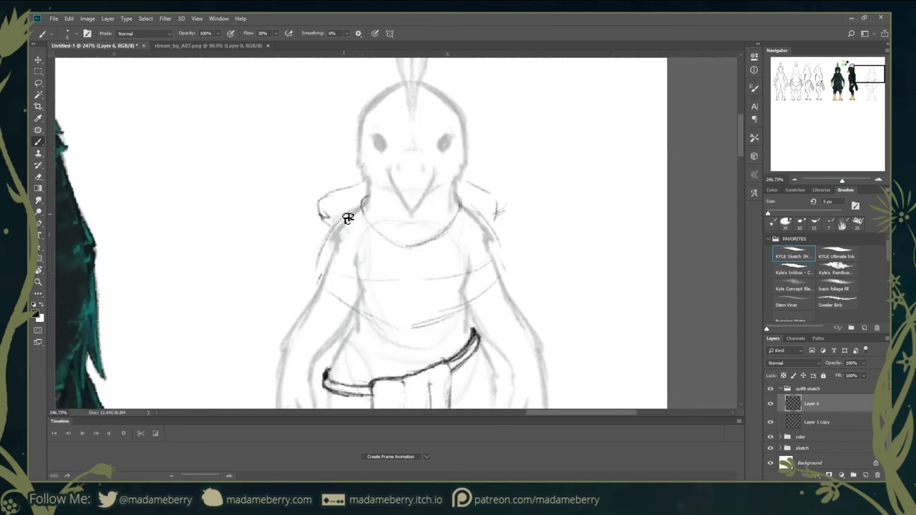
{"action": "left_click_drag", "start_coordinate": [327, 219], "coordinate": [352, 206]}
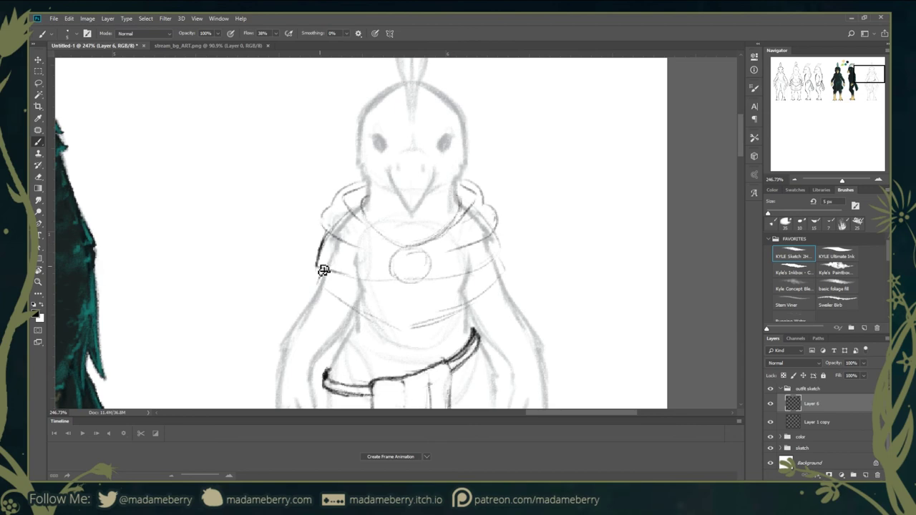
- Sketch a looped tie at the belt's left end, redrawing the loops cleanly
{"action": "left_click_drag", "start_coordinate": [412, 241], "coordinate": [403, 86]}
{"action": "left_click_drag", "start_coordinate": [321, 214], "coordinate": [353, 237]}
{"action": "key", "text": "ctrl+z"}
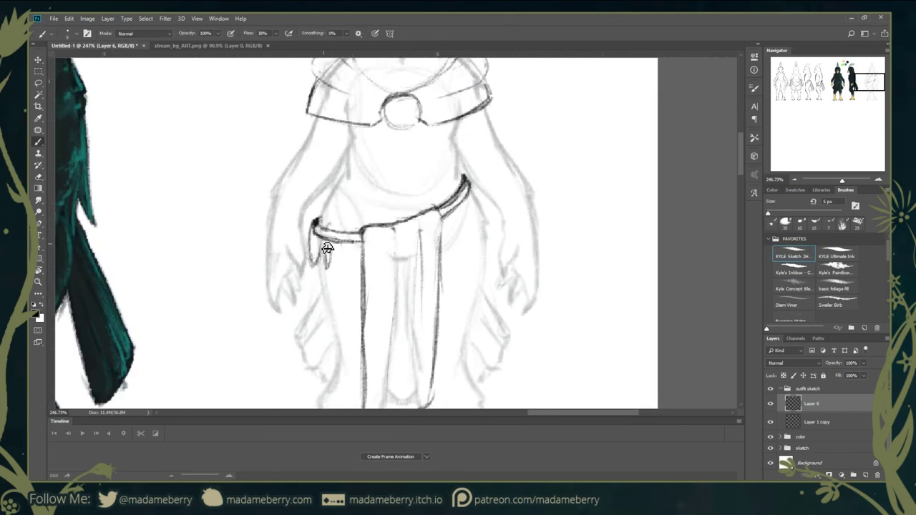
{"action": "mouse_move", "coordinate": [330, 238]}
{"action": "left_mouse_down"}
{"action": "mouse_move", "coordinate": [337, 248]}
{"action": "mouse_move", "coordinate": [358, 227]}
{"action": "mouse_move", "coordinate": [356, 213]}
{"action": "left_mouse_up"}
{"action": "scroll", "coordinate": [355, 213], "scroll_direction": "down", "scroll_amount": 5}
{"action": "key", "text": "ctrl+z"}
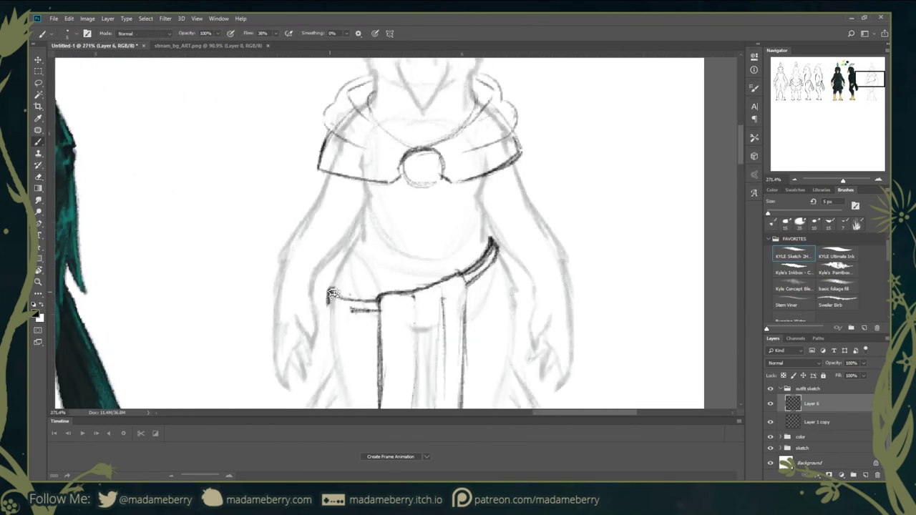
{"action": "mouse_move", "coordinate": [342, 299]}
{"action": "left_mouse_down"}
{"action": "mouse_move", "coordinate": [351, 298]}
{"action": "mouse_move", "coordinate": [326, 304]}
{"action": "left_mouse_up"}
- Ink the collar ring thickly along with the collar's lower edge and right side
{"action": "mouse_move", "coordinate": [400, 152]}
{"action": "left_mouse_down"}
{"action": "mouse_move", "coordinate": [412, 179]}
{"action": "mouse_move", "coordinate": [439, 142]}
{"action": "mouse_move", "coordinate": [442, 213]}
{"action": "mouse_move", "coordinate": [412, 209]}
{"action": "left_mouse_up"}
{"action": "scroll", "coordinate": [416, 146], "scroll_direction": "up", "scroll_amount": 5}
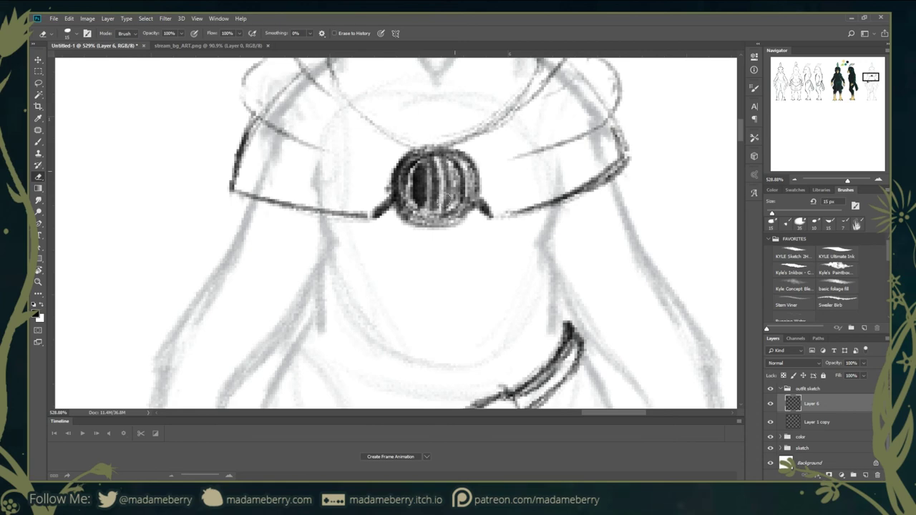
{"action": "left_click_drag", "start_coordinate": [423, 147], "coordinate": [474, 207]}
{"action": "scroll", "coordinate": [430, 245], "scroll_direction": "down", "scroll_amount": 3}
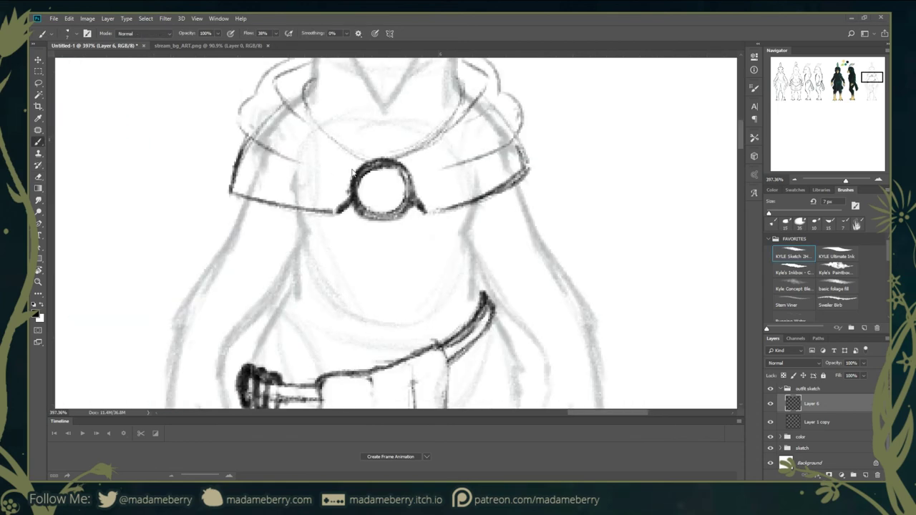
{"action": "scroll", "coordinate": [430, 246], "scroll_direction": "down", "scroll_amount": 3}
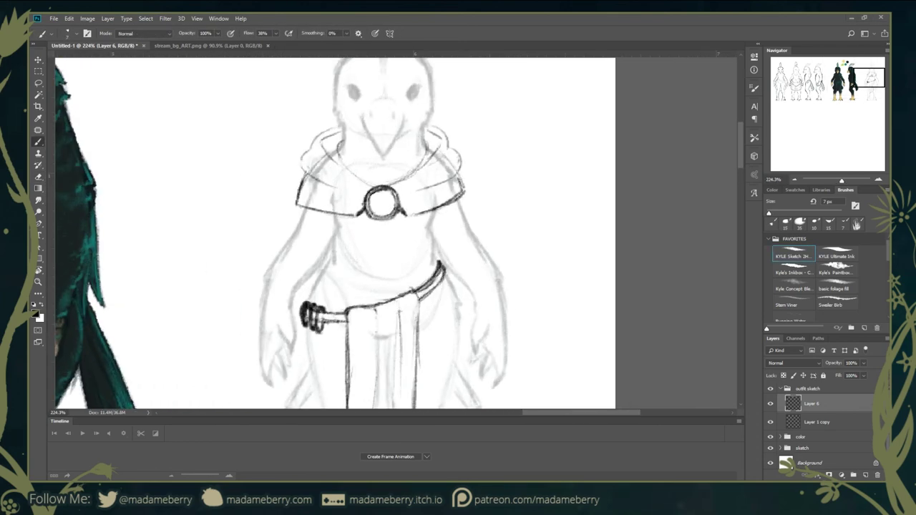
{"action": "left_click_drag", "start_coordinate": [305, 181], "coordinate": [347, 195]}
{"action": "left_click_drag", "start_coordinate": [445, 135], "coordinate": [461, 172]}
{"action": "left_click_drag", "start_coordinate": [415, 187], "coordinate": [456, 189]}
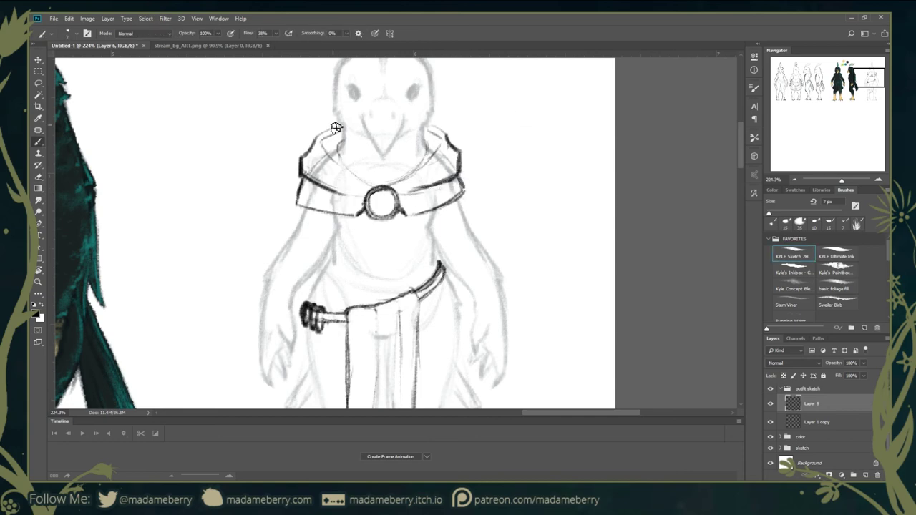
{"action": "scroll", "coordinate": [394, 172], "scroll_direction": "up", "scroll_amount": 2}
- Ink the remaining collar edges and the lower V-shaped tabard edge boldly
{"action": "left_click_drag", "start_coordinate": [444, 140], "coordinate": [401, 197]}
{"action": "mouse_move", "coordinate": [290, 123]}
{"action": "left_mouse_down"}
{"action": "mouse_move", "coordinate": [279, 151]}
{"action": "mouse_move", "coordinate": [418, 259]}
{"action": "left_mouse_up"}
{"action": "scroll", "coordinate": [366, 242], "scroll_direction": "down", "scroll_amount": 3}
{"action": "scroll", "coordinate": [367, 243], "scroll_direction": "up", "scroll_amount": 3}
{"action": "left_click_drag", "start_coordinate": [515, 172], "coordinate": [424, 260]}
{"action": "left_click_drag", "start_coordinate": [319, 188], "coordinate": [428, 262]}
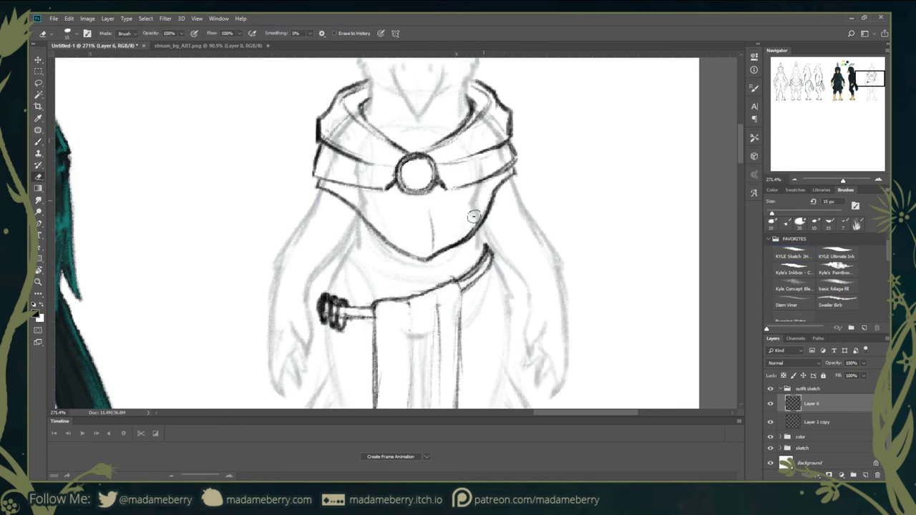
{"action": "scroll", "coordinate": [430, 265], "scroll_direction": "down", "scroll_amount": 1}
{"action": "scroll", "coordinate": [429, 272], "scroll_direction": "down", "scroll_amount": 1}
{"action": "scroll", "coordinate": [522, 276], "scroll_direction": "down", "scroll_amount": 3}
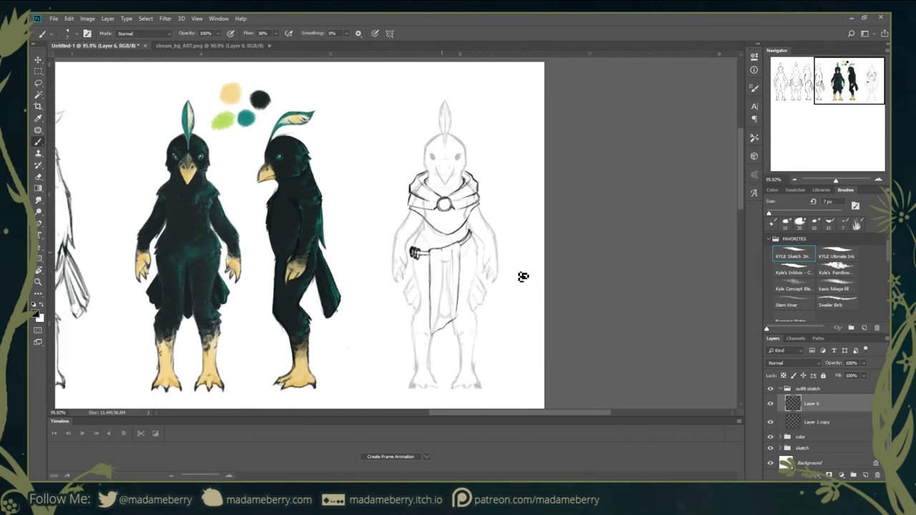
{"action": "scroll", "coordinate": [380, 282], "scroll_direction": "up", "scroll_amount": 2}
- Replace the cloth's curved bottom line with a lower-left corner and erase on the sketch layer
{"action": "key", "text": "ctrl+z"}
{"action": "left_click_drag", "start_coordinate": [387, 363], "coordinate": [379, 375]}
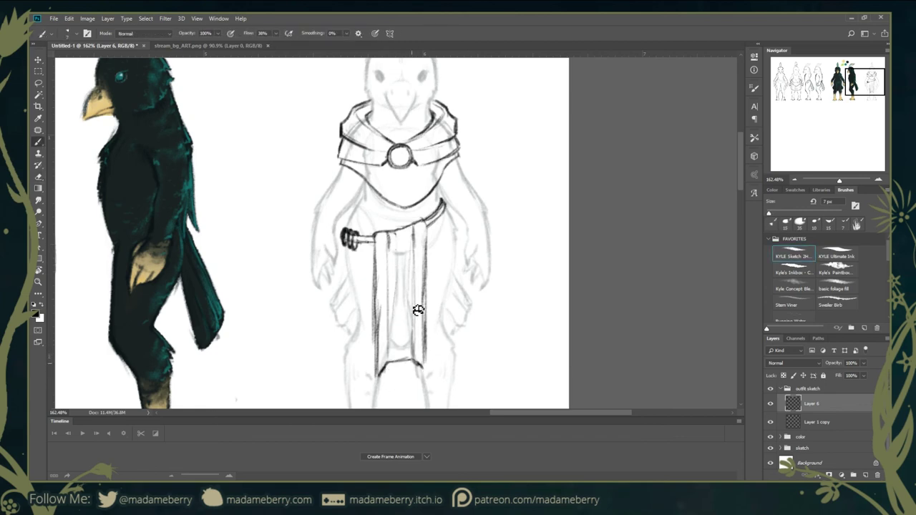
{"action": "key", "text": "e"}
{"action": "scroll", "coordinate": [456, 289], "scroll_direction": "down", "scroll_amount": 3}
{"action": "key", "text": "alt+bracketleft"}
{"action": "scroll", "coordinate": [365, 179], "scroll_direction": "up", "scroll_amount": 4}
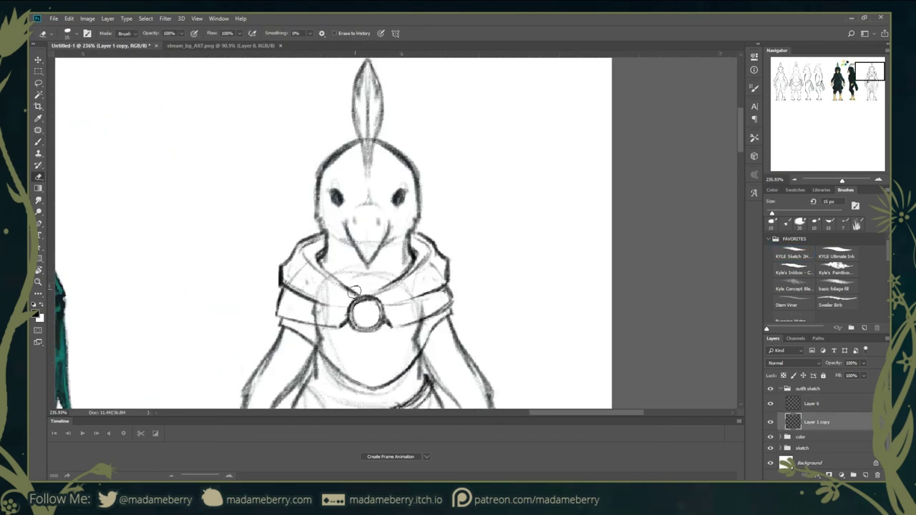
{"action": "scroll", "coordinate": [364, 226], "scroll_direction": "down", "scroll_amount": 3}
{"action": "scroll", "coordinate": [363, 226], "scroll_direction": "down", "scroll_amount": 2}
{"action": "scroll", "coordinate": [506, 204], "scroll_direction": "down", "scroll_amount": 3}
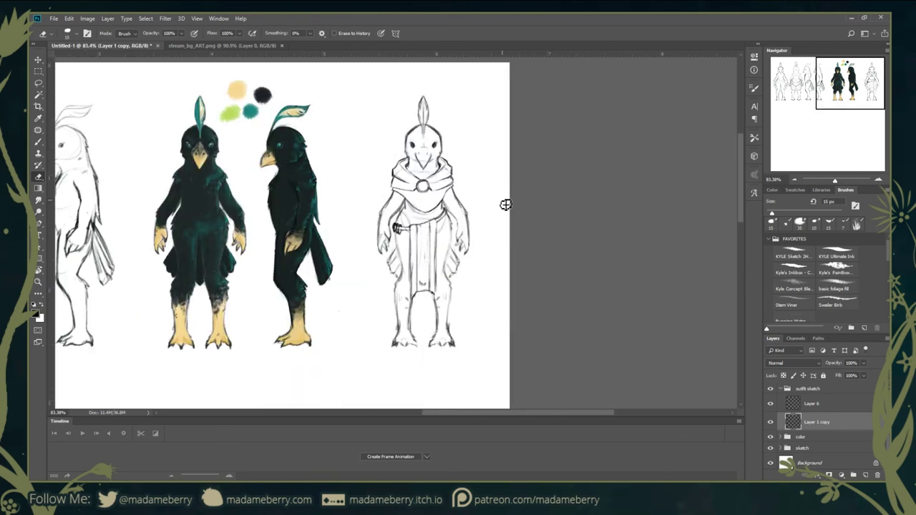
{"action": "scroll", "coordinate": [410, 317], "scroll_direction": "up", "scroll_amount": 3}
- Zoom out to view the whole turnaround sheet and select the outfit sketch group
{"action": "key", "text": "b"}
{"action": "scroll", "coordinate": [571, 266], "scroll_direction": "down", "scroll_amount": 3}
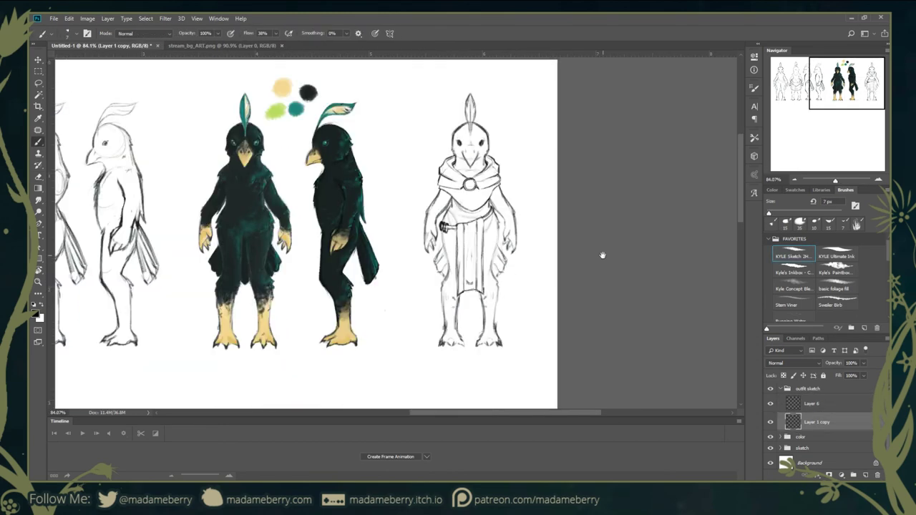
{"action": "left_click_drag", "start_coordinate": [571, 266], "coordinate": [553, 294]}
{"action": "scroll", "coordinate": [604, 251], "scroll_direction": "down", "scroll_amount": 3}
{"action": "key", "text": "ctrl+alt+z"}
{"action": "key", "text": "ctrl+alt+z"}
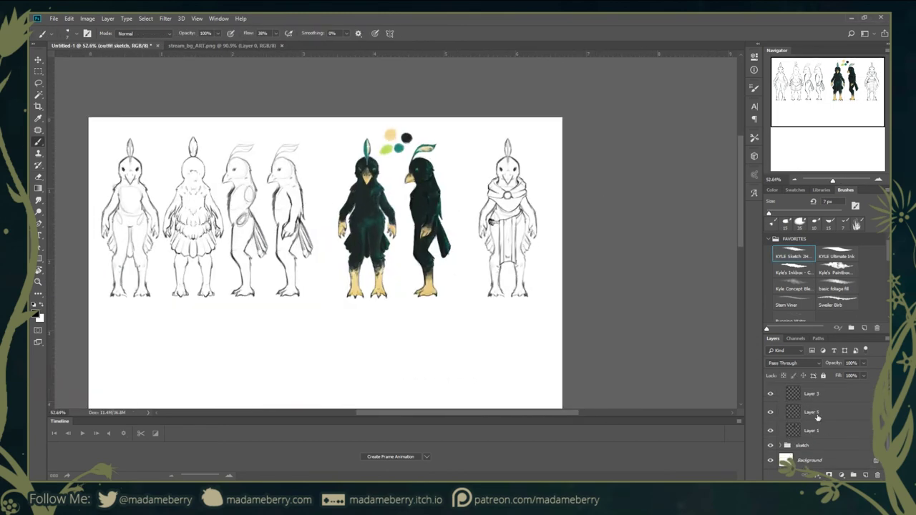
{"action": "key", "text": "v"}
{"action": "left_click", "coordinate": [521, 136], "text": "ctrl"}
- Place an outfit sketch copy over a duplicated painted bird and paint a green belt stripe
{"action": "mouse_move", "coordinate": [520, 136]}
{"action": "left_mouse_down"}
{"action": "mouse_move", "coordinate": [515, 165]}
{"action": "mouse_move", "coordinate": [533, 143]}
{"action": "left_mouse_up"}
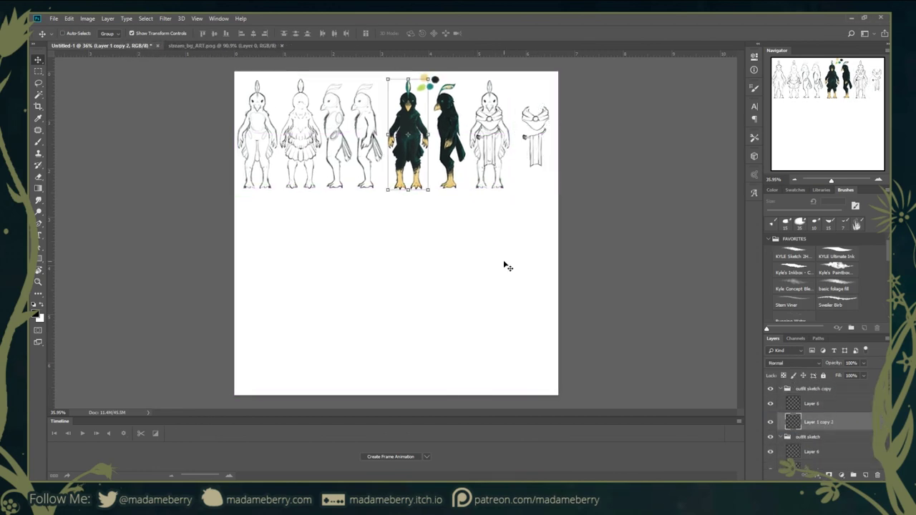
{"action": "scroll", "coordinate": [433, 200], "scroll_direction": "up", "scroll_amount": 5}
{"action": "scroll", "coordinate": [434, 200], "scroll_direction": "down", "scroll_amount": 5}
{"action": "key", "text": "ctrl+j"}
{"action": "scroll", "coordinate": [446, 281], "scroll_direction": "up", "scroll_amount": 5}
{"action": "key", "text": "b"}
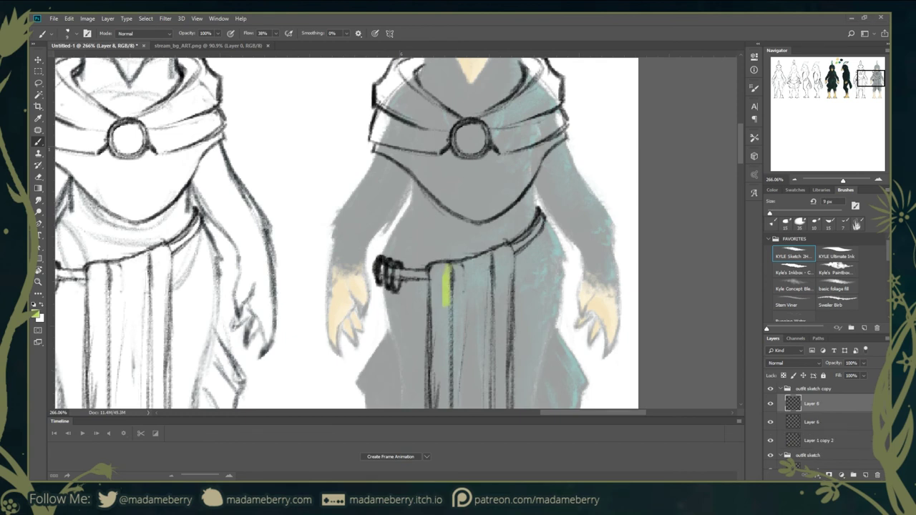
{"action": "left_click_drag", "start_coordinate": [441, 266], "coordinate": [441, 333]}
- Paint the cloth's left lime-green stripe with a Kyle's Real Oils mixer brush
{"action": "left_click", "coordinate": [793, 313]}
{"action": "left_click_drag", "start_coordinate": [441, 269], "coordinate": [443, 398]}
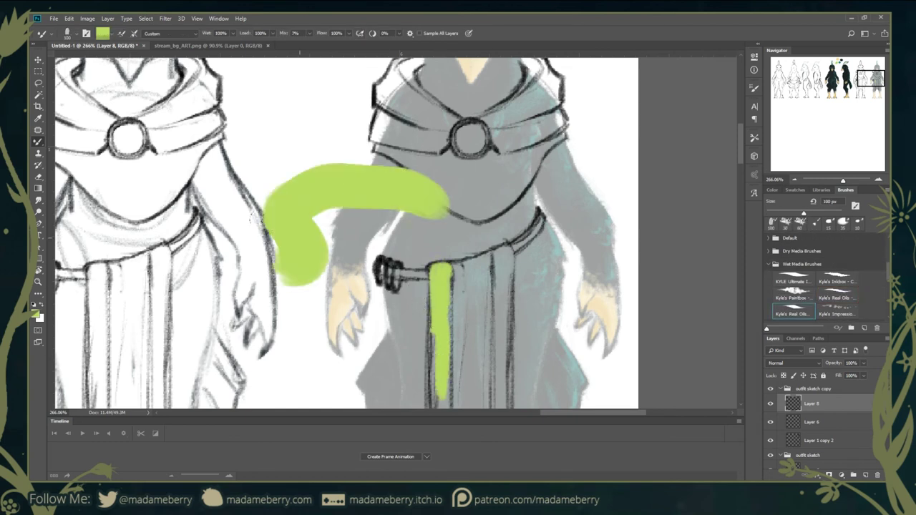
{"action": "left_click_drag", "start_coordinate": [441, 287], "coordinate": [438, 435]}
{"action": "scroll", "coordinate": [437, 287], "scroll_direction": "down", "scroll_amount": 5}
{"action": "left_click_drag", "start_coordinate": [430, 237], "coordinate": [428, 326]}
{"action": "left_click_drag", "start_coordinate": [430, 265], "coordinate": [433, 319]}
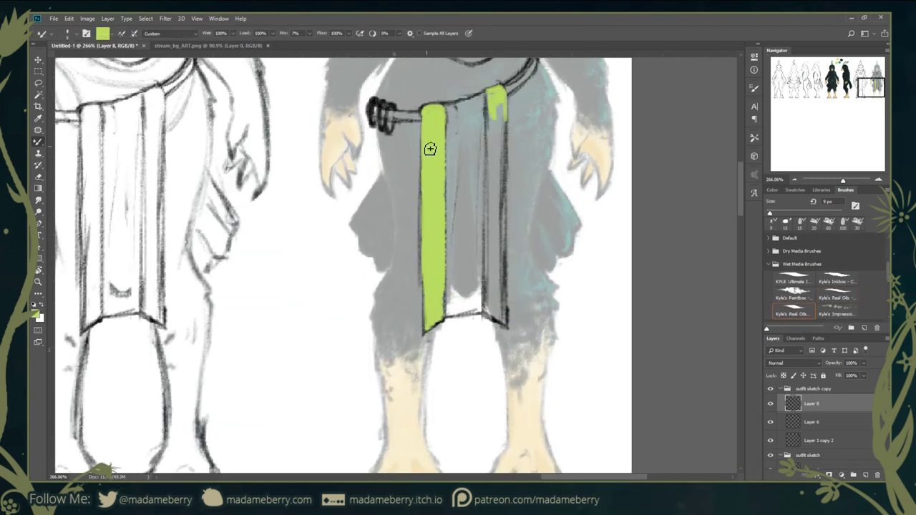
- Paint the right lime-green stripe to the hem and a teal strip between the stripes
{"action": "left_click_drag", "start_coordinate": [497, 101], "coordinate": [495, 199]}
{"action": "mouse_move", "coordinate": [503, 101]}
{"action": "left_mouse_down"}
{"action": "mouse_move", "coordinate": [506, 322]}
{"action": "mouse_move", "coordinate": [493, 262]}
{"action": "left_mouse_up"}
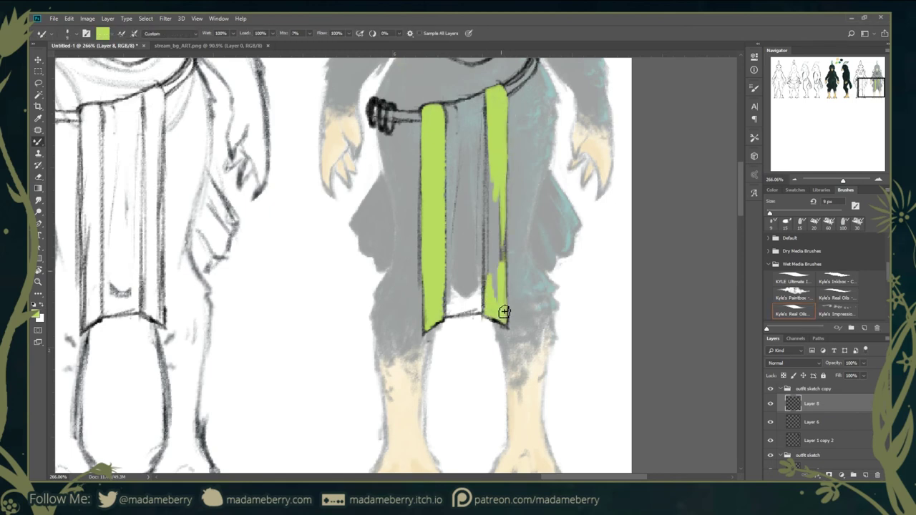
{"action": "left_click_drag", "start_coordinate": [494, 315], "coordinate": [493, 190]}
{"action": "left_click_drag", "start_coordinate": [489, 247], "coordinate": [491, 122]}
{"action": "scroll", "coordinate": [221, 282], "scroll_direction": "up", "scroll_amount": 3}
{"action": "scroll", "coordinate": [358, 286], "scroll_direction": "up", "scroll_amount": 2}
{"action": "left_click_drag", "start_coordinate": [401, 139], "coordinate": [376, 197]}
{"action": "mouse_move", "coordinate": [387, 154]}
{"action": "left_mouse_down"}
{"action": "mouse_move", "coordinate": [379, 351]}
{"action": "mouse_move", "coordinate": [397, 428]}
{"action": "left_mouse_up"}
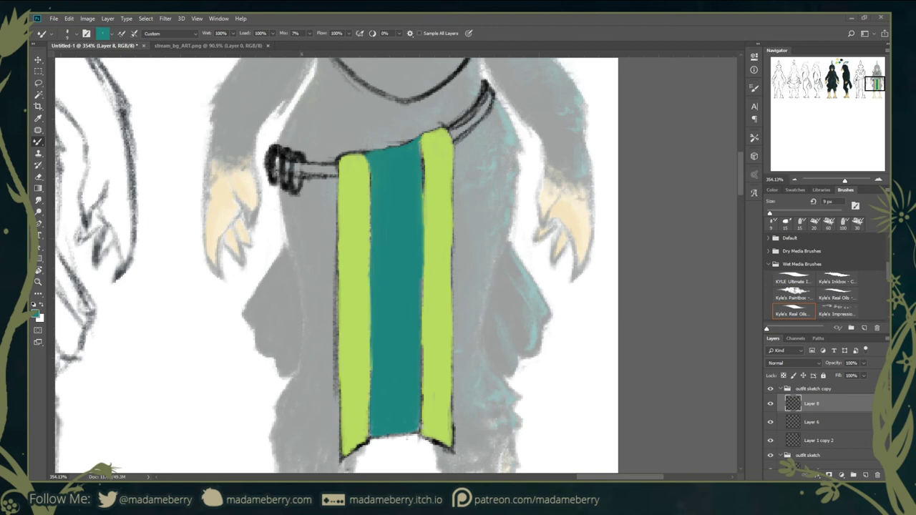
- Start painting the left collar teal with a smaller brush, moving the colour layer below the line layer
{"action": "left_click", "coordinate": [838, 278]}
{"action": "left_click", "coordinate": [345, 154], "text": "alt"}
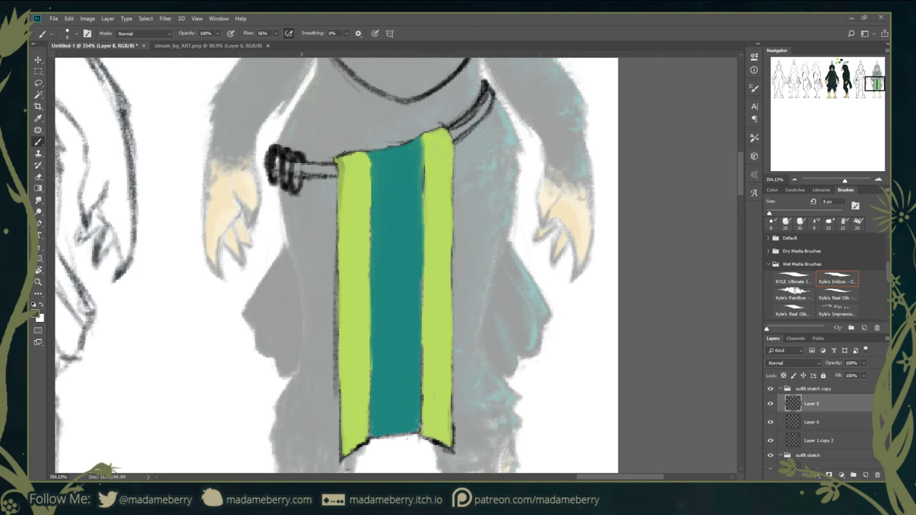
{"action": "key", "text": "bracketleft"}
{"action": "key", "text": "bracketleft"}
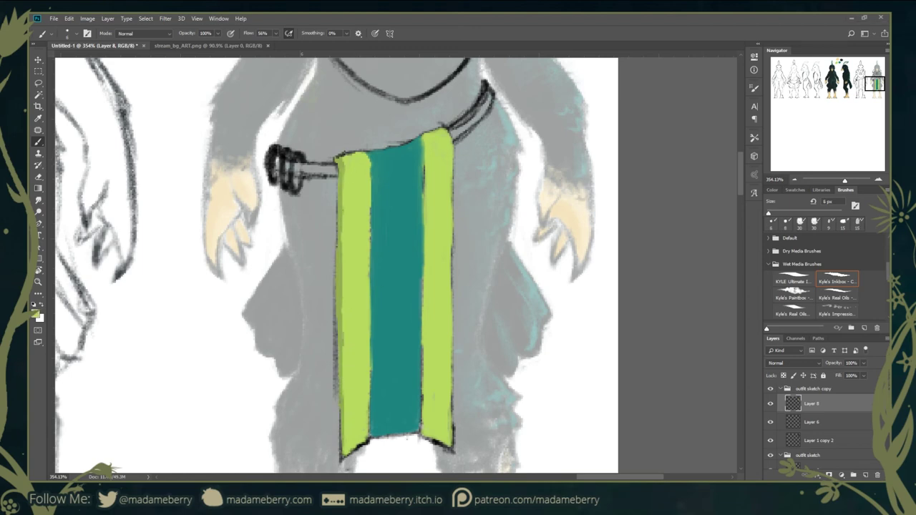
{"action": "scroll", "coordinate": [376, 202], "scroll_direction": "down", "scroll_amount": 3}
{"action": "scroll", "coordinate": [308, 110], "scroll_direction": "up", "scroll_amount": 3}
{"action": "mouse_move", "coordinate": [337, 123]}
{"action": "left_mouse_down"}
{"action": "mouse_move", "coordinate": [258, 189]}
{"action": "mouse_move", "coordinate": [308, 250]}
{"action": "left_mouse_up"}
{"action": "key", "text": "ctrl+bracketleft"}
- Fill the left and right sides of the hooded collar solid teal
{"action": "left_click_drag", "start_coordinate": [208, 215], "coordinate": [301, 265]}
{"action": "left_click_drag", "start_coordinate": [193, 251], "coordinate": [294, 294]}
{"action": "left_click_drag", "start_coordinate": [415, 150], "coordinate": [351, 250]}
{"action": "key", "text": "e"}
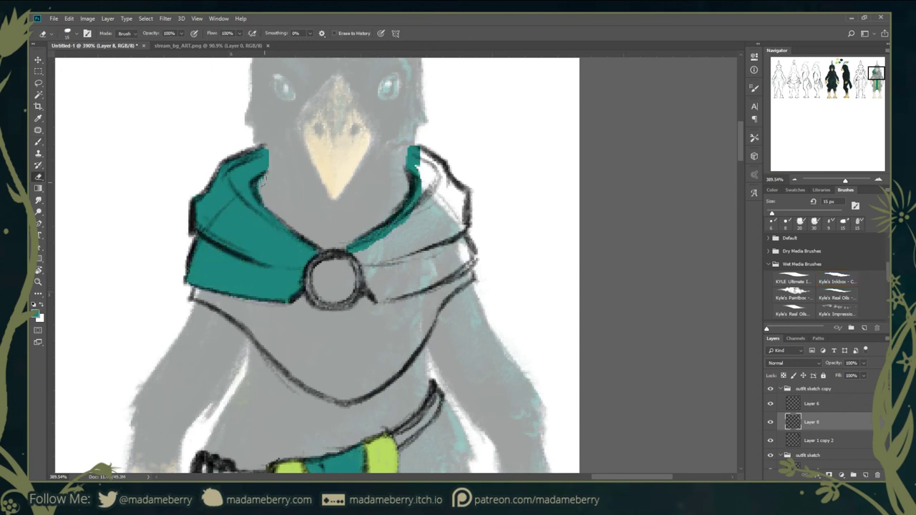
{"action": "key", "text": "b"}
{"action": "left_click_drag", "start_coordinate": [444, 172], "coordinate": [421, 168]}
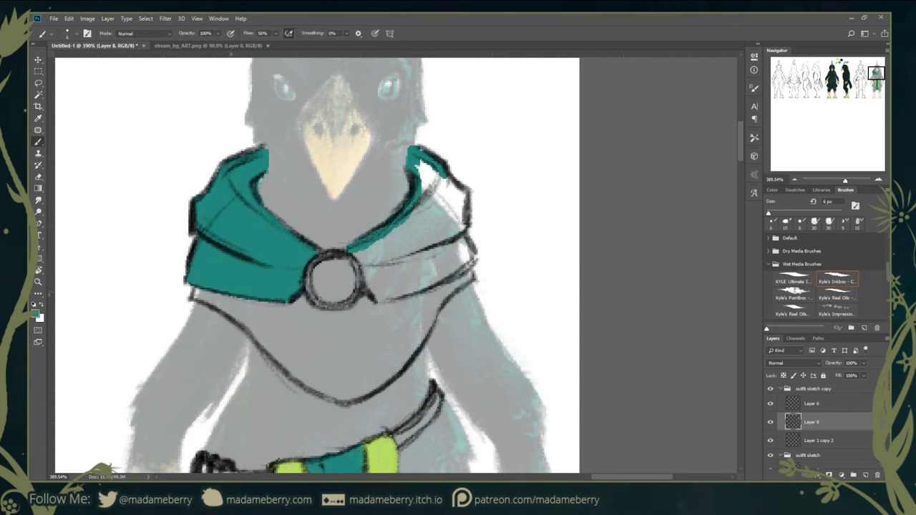
{"action": "left_click_drag", "start_coordinate": [472, 197], "coordinate": [379, 299]}
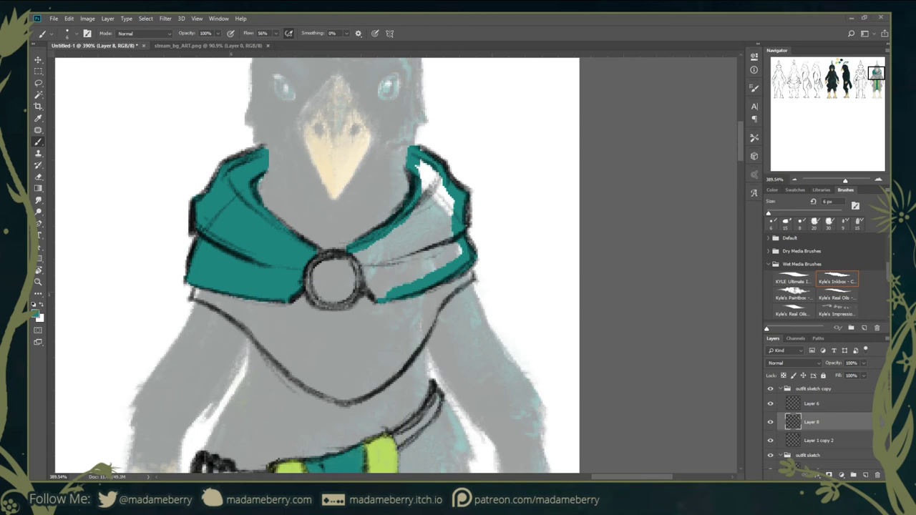
{"action": "left_click_drag", "start_coordinate": [428, 154], "coordinate": [369, 279]}
{"action": "left_click_drag", "start_coordinate": [458, 189], "coordinate": [380, 293]}
- Paint the V-shaped tabard under the collar lime green
{"action": "key", "text": "x"}
{"action": "mouse_move", "coordinate": [315, 320]}
{"action": "left_mouse_down"}
{"action": "mouse_move", "coordinate": [231, 312]}
{"action": "mouse_move", "coordinate": [303, 313]}
{"action": "mouse_move", "coordinate": [465, 279]}
{"action": "mouse_move", "coordinate": [301, 373]}
{"action": "mouse_move", "coordinate": [422, 325]}
{"action": "left_mouse_up"}
{"action": "scroll", "coordinate": [422, 325], "scroll_direction": "down", "scroll_amount": 2}
{"action": "left_click_drag", "start_coordinate": [244, 265], "coordinate": [344, 329]}
{"action": "scroll", "coordinate": [343, 301], "scroll_direction": "down", "scroll_amount": 5}
- Fade the bird copy layer to 34% opacity and reselect the outfit colour layer
{"action": "key", "text": "3"}
{"action": "key", "text": "4"}
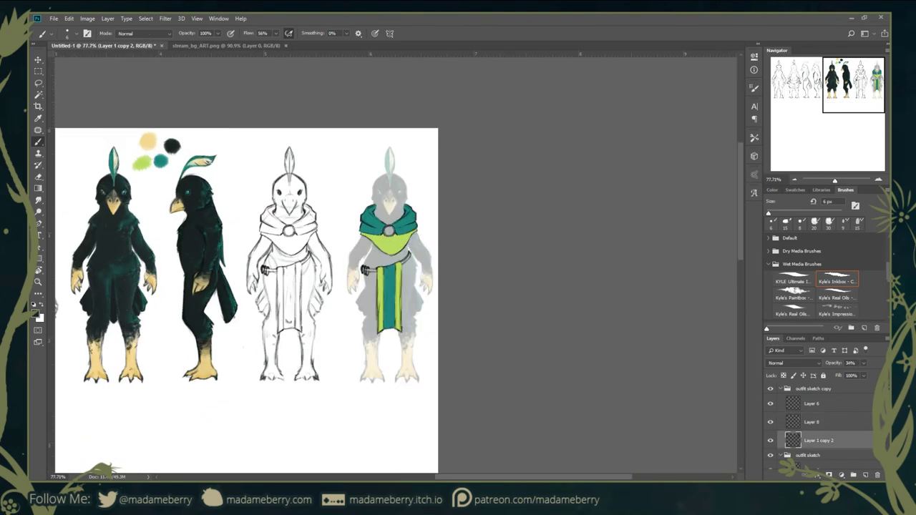
{"action": "left_click", "coordinate": [156, 142], "text": "alt"}
{"action": "scroll", "coordinate": [372, 236], "scroll_direction": "up", "scroll_amount": 5}
- Block in the brooch in yellow and orange, adding an orange swatch beside the palette
{"action": "left_click", "coordinate": [811, 423]}
{"action": "mouse_move", "coordinate": [361, 233]}
{"action": "left_mouse_down"}
{"action": "mouse_move", "coordinate": [380, 254]}
{"action": "mouse_move", "coordinate": [366, 272]}
{"action": "left_mouse_up"}
{"action": "left_click", "coordinate": [838, 297]}
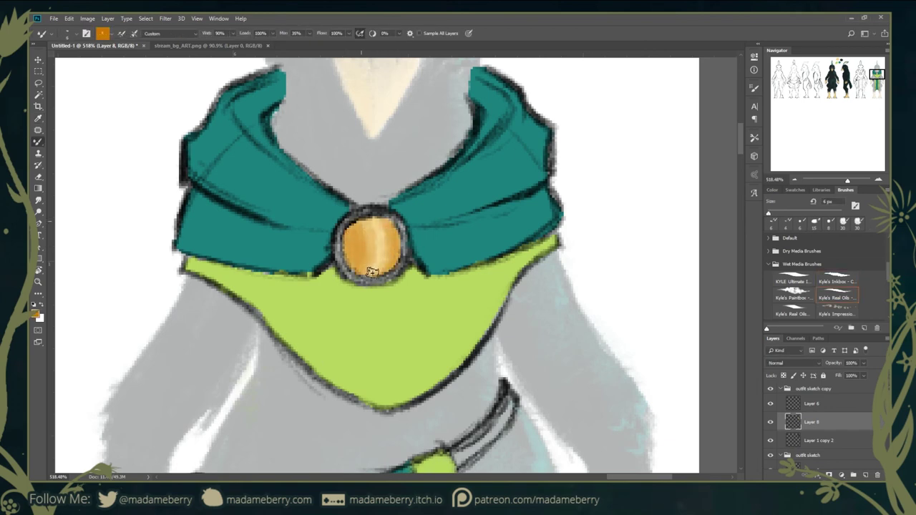
{"action": "left_click_drag", "start_coordinate": [305, 239], "coordinate": [423, 254]}
{"action": "scroll", "coordinate": [423, 253], "scroll_direction": "down", "scroll_amount": 5}
{"action": "left_click_drag", "start_coordinate": [229, 108], "coordinate": [237, 119]}
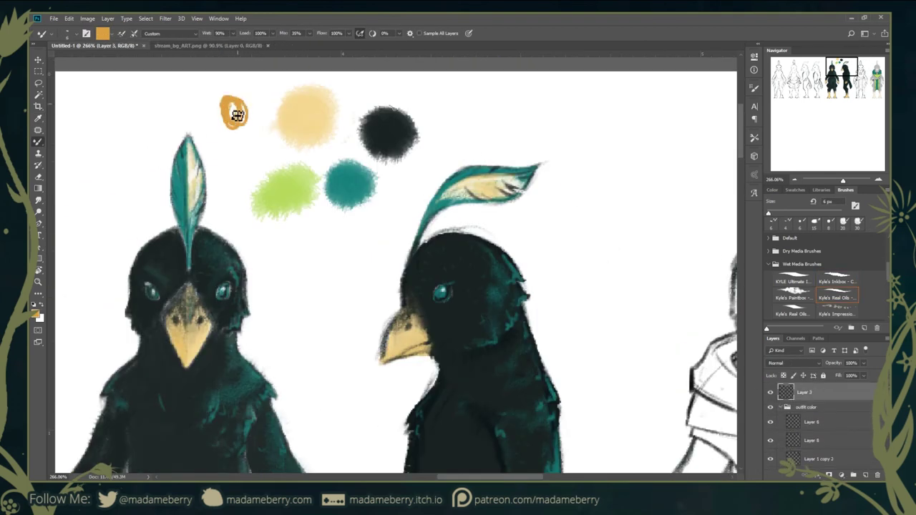
{"action": "scroll", "coordinate": [236, 118], "scroll_direction": "down", "scroll_amount": 5}
{"action": "key", "text": "ctrl+0"}
{"action": "left_click", "coordinate": [811, 422]}
{"action": "scroll", "coordinate": [308, 121], "scroll_direction": "up", "scroll_amount": 3}
- Dab a white highlight on the brooch and darken its left and right edges
{"action": "left_click", "coordinate": [254, 117], "text": "alt"}
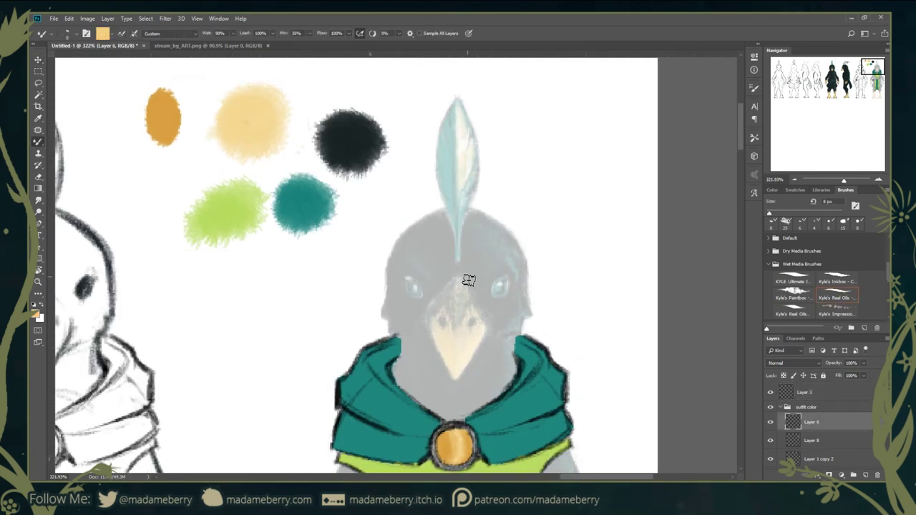
{"action": "scroll", "coordinate": [445, 276], "scroll_direction": "up", "scroll_amount": 5}
{"action": "left_click", "coordinate": [811, 442]}
{"action": "key", "text": "b"}
{"action": "left_click", "coordinate": [452, 285]}
{"action": "key", "text": "b"}
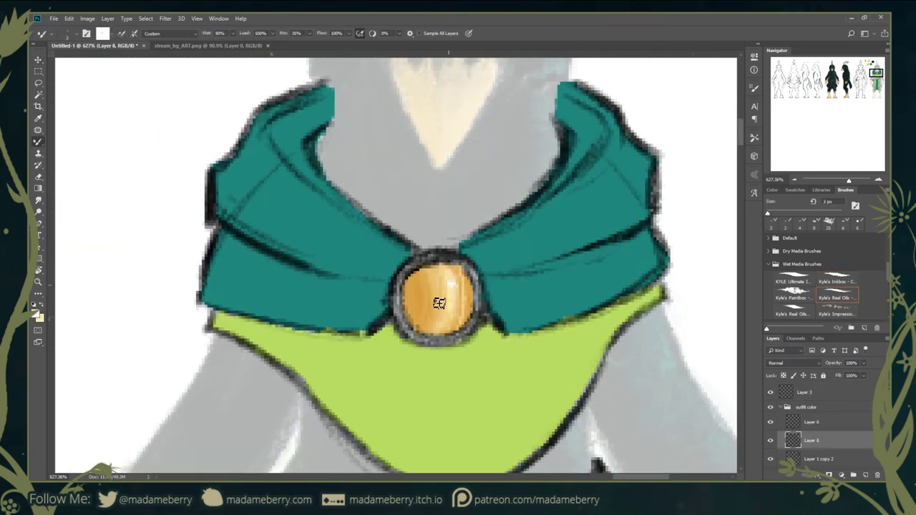
{"action": "scroll", "coordinate": [441, 281], "scroll_direction": "down", "scroll_amount": 5}
{"action": "scroll", "coordinate": [408, 329], "scroll_direction": "up", "scroll_amount": 4}
{"action": "left_click", "coordinate": [368, 296], "text": "alt"}
{"action": "left_click_drag", "start_coordinate": [360, 280], "coordinate": [369, 331]}
{"action": "left_click_drag", "start_coordinate": [412, 279], "coordinate": [414, 329]}
- Lay dark brown over the brooch, undoing an accidental teal smudge on the cape
{"action": "key", "text": "i"}
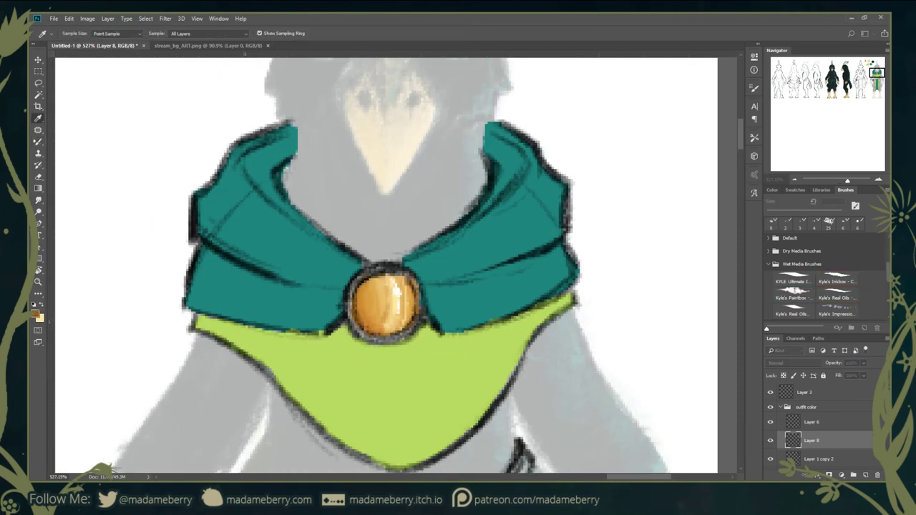
{"action": "key", "text": "b"}
{"action": "mouse_move", "coordinate": [369, 291]}
{"action": "left_mouse_down"}
{"action": "mouse_move", "coordinate": [363, 326]}
{"action": "mouse_move", "coordinate": [377, 331]}
{"action": "mouse_move", "coordinate": [361, 322]}
{"action": "left_mouse_up"}
{"action": "key", "text": "shift+b"}
{"action": "left_click_drag", "start_coordinate": [378, 275], "coordinate": [380, 326]}
{"action": "key", "text": "shift+b"}
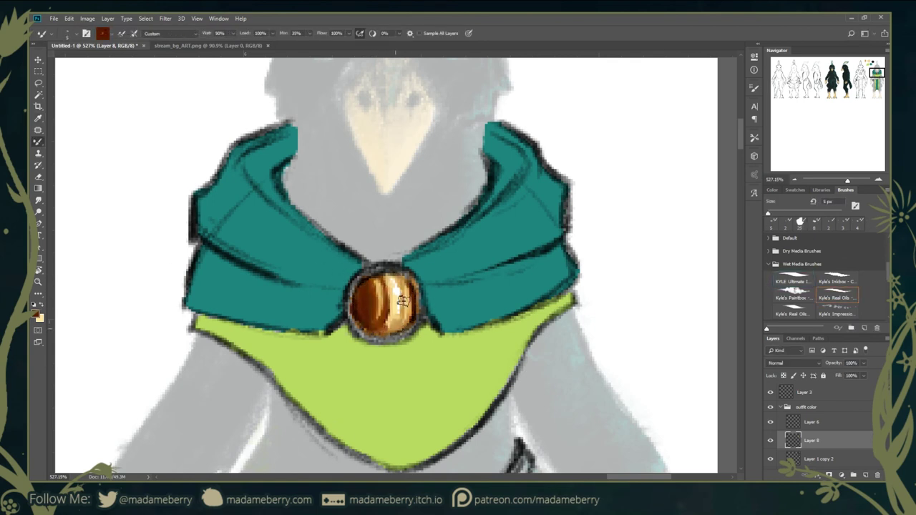
{"action": "key", "text": "r"}
{"action": "left_click_drag", "start_coordinate": [307, 286], "coordinate": [99, 247]}
{"action": "key", "text": "ctrl+z"}
- Paint the brooch a solid deep dark red with a smaller brush
{"action": "key", "text": "b"}
{"action": "left_click_drag", "start_coordinate": [377, 281], "coordinate": [388, 333]}
{"action": "mouse_move", "coordinate": [393, 295]}
{"action": "left_mouse_down"}
{"action": "mouse_move", "coordinate": [380, 336]}
{"action": "mouse_move", "coordinate": [373, 333]}
{"action": "mouse_move", "coordinate": [397, 279]}
{"action": "mouse_move", "coordinate": [379, 331]}
{"action": "left_mouse_up"}
{"action": "key", "text": "bracketleft"}
{"action": "key", "text": "bracketleft"}
{"action": "key", "text": "shift+b"}
{"action": "mouse_move", "coordinate": [372, 279]}
{"action": "left_mouse_down"}
{"action": "mouse_move", "coordinate": [361, 327]}
{"action": "mouse_move", "coordinate": [398, 316]}
{"action": "mouse_move", "coordinate": [401, 329]}
{"action": "mouse_move", "coordinate": [387, 330]}
{"action": "left_mouse_up"}
{"action": "scroll", "coordinate": [387, 300], "scroll_direction": "down", "scroll_amount": 5}
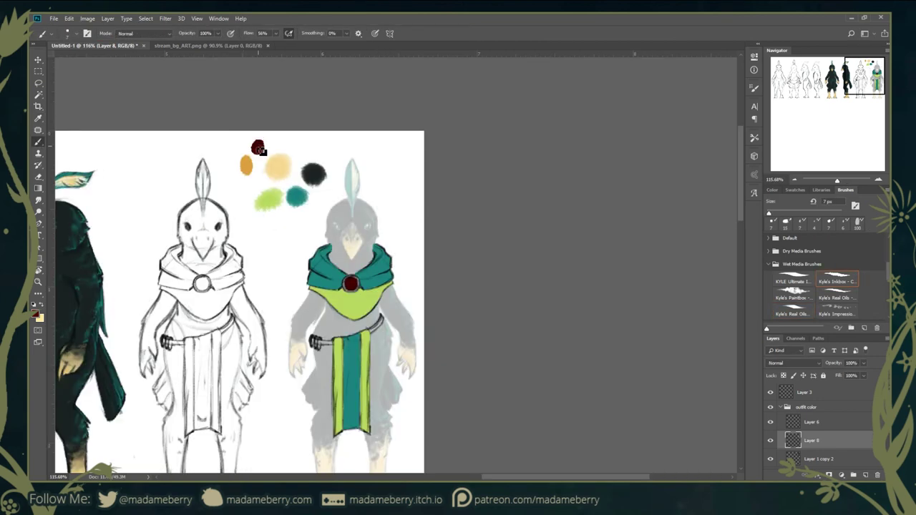
- Blend a glowing orange streak into the red brooch with a small oil brush
{"action": "scroll", "coordinate": [267, 365], "scroll_direction": "up", "scroll_amount": 5}
{"action": "scroll", "coordinate": [267, 365], "scroll_direction": "down", "scroll_amount": 5}
{"action": "key", "text": "bracketleft"}
{"action": "key", "text": "bracketleft"}
{"action": "key", "text": "bracketleft"}
{"action": "scroll", "coordinate": [262, 321], "scroll_direction": "up", "scroll_amount": 5}
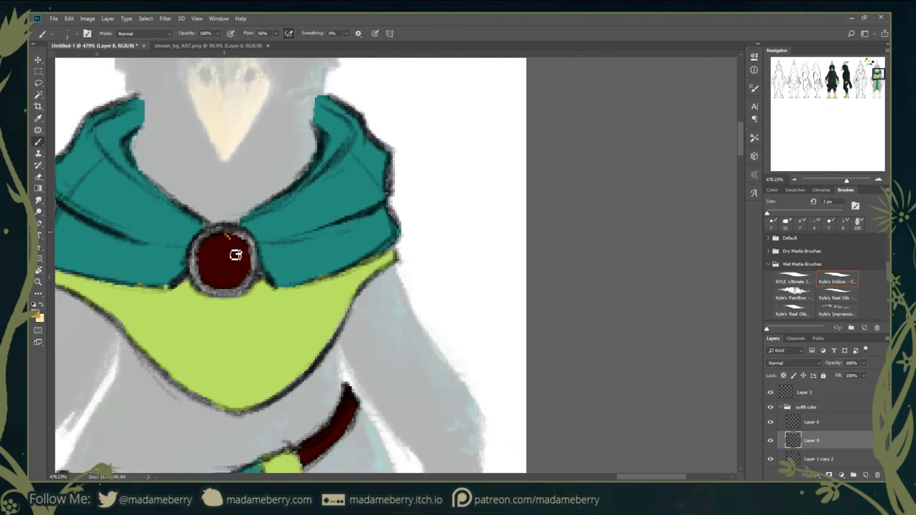
{"action": "key", "text": "shift+b"}
{"action": "left_click_drag", "start_coordinate": [228, 272], "coordinate": [228, 245]}
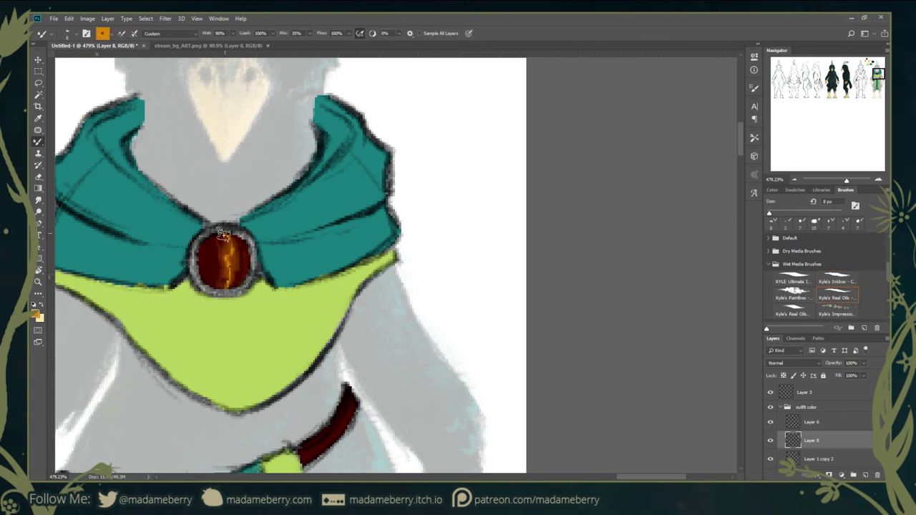
{"action": "scroll", "coordinate": [223, 236], "scroll_direction": "up", "scroll_amount": 2}
{"action": "scroll", "coordinate": [222, 236], "scroll_direction": "down", "scroll_amount": 3}
{"action": "scroll", "coordinate": [329, 133], "scroll_direction": "up", "scroll_amount": 2}
{"action": "key", "text": "period"}
{"action": "mouse_move", "coordinate": [330, 133]}
{"action": "left_mouse_down"}
{"action": "mouse_move", "coordinate": [309, 137]}
{"action": "mouse_move", "coordinate": [308, 215]}
{"action": "left_mouse_up"}
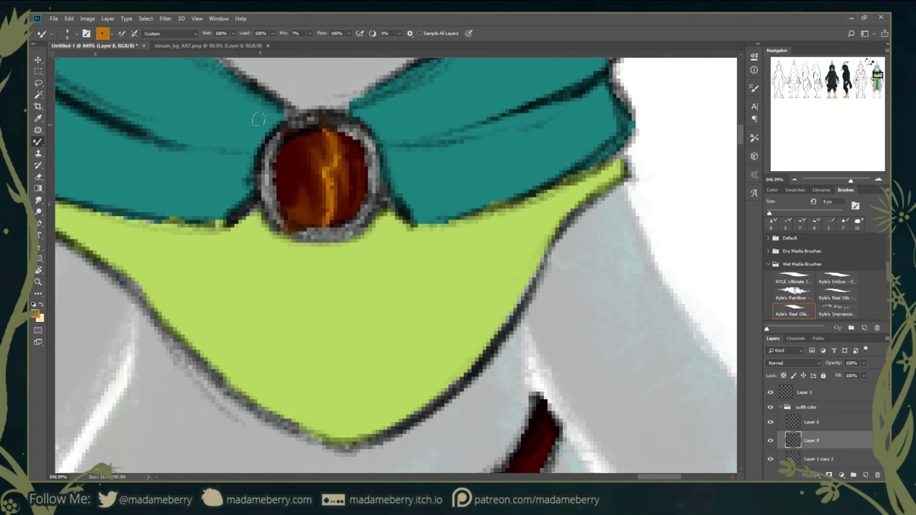
{"action": "scroll", "coordinate": [326, 147], "scroll_direction": "down", "scroll_amount": 5}
- Add a bright white shine to the brooch with a fine dry media brush
{"action": "key", "text": "shift+b"}
{"action": "scroll", "coordinate": [399, 354], "scroll_direction": "up", "scroll_amount": 5}
{"action": "key", "text": "comma"}
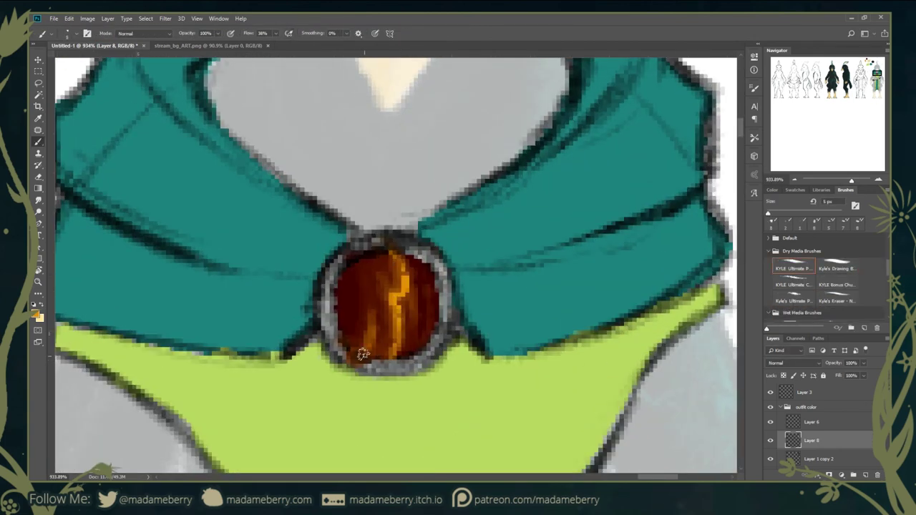
{"action": "left_click_drag", "start_coordinate": [424, 267], "coordinate": [276, 204]}
{"action": "key", "text": "bracketleft"}
{"action": "key", "text": "bracketleft"}
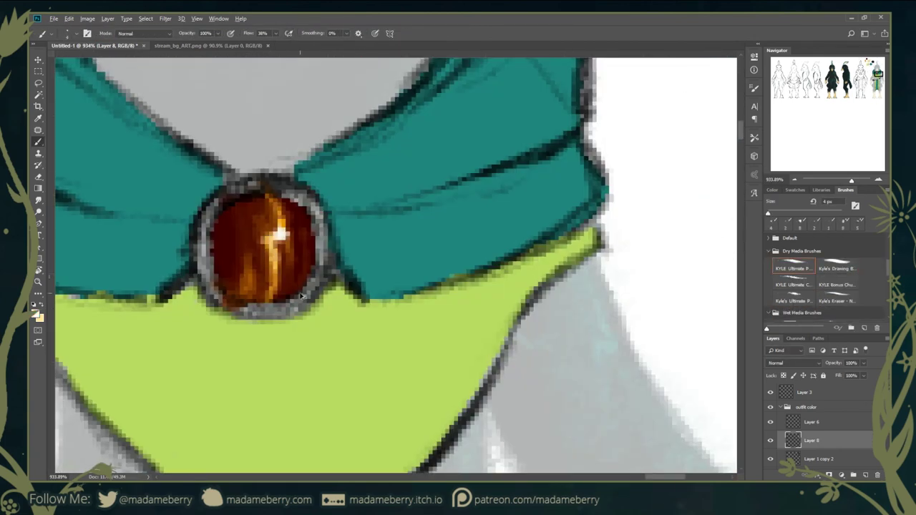
{"action": "scroll", "coordinate": [304, 300], "scroll_direction": "down", "scroll_amount": 4}
- Touch up with the eraser and merge the brooch paint into the layer below
{"action": "key", "text": "e"}
{"action": "scroll", "coordinate": [207, 300], "scroll_direction": "up", "scroll_amount": 1}
{"action": "scroll", "coordinate": [284, 241], "scroll_direction": "down", "scroll_amount": 3}
{"action": "scroll", "coordinate": [284, 242], "scroll_direction": "up", "scroll_amount": 1}
{"action": "key", "text": "b"}
{"action": "scroll", "coordinate": [585, 267], "scroll_direction": "down", "scroll_amount": 3}
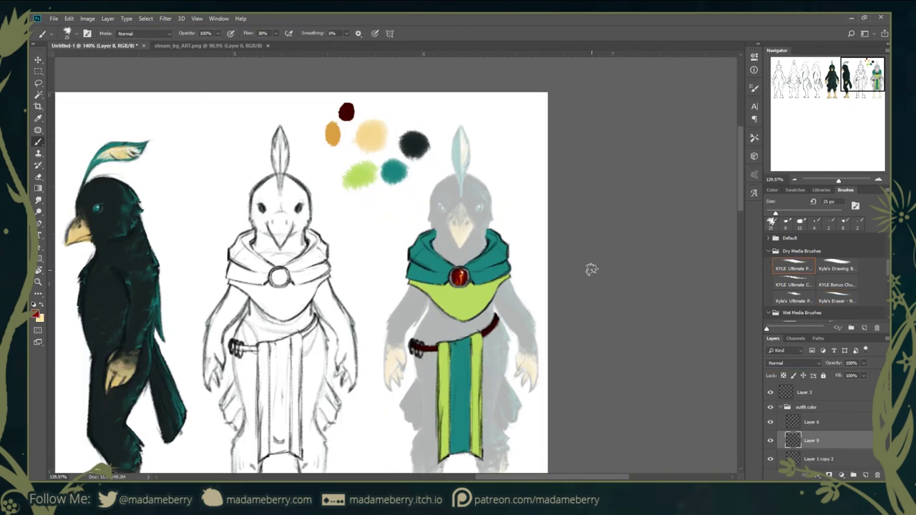
{"action": "key", "text": "ctrl+e"}
{"action": "scroll", "coordinate": [669, 375], "scroll_direction": "down", "scroll_amount": 1}
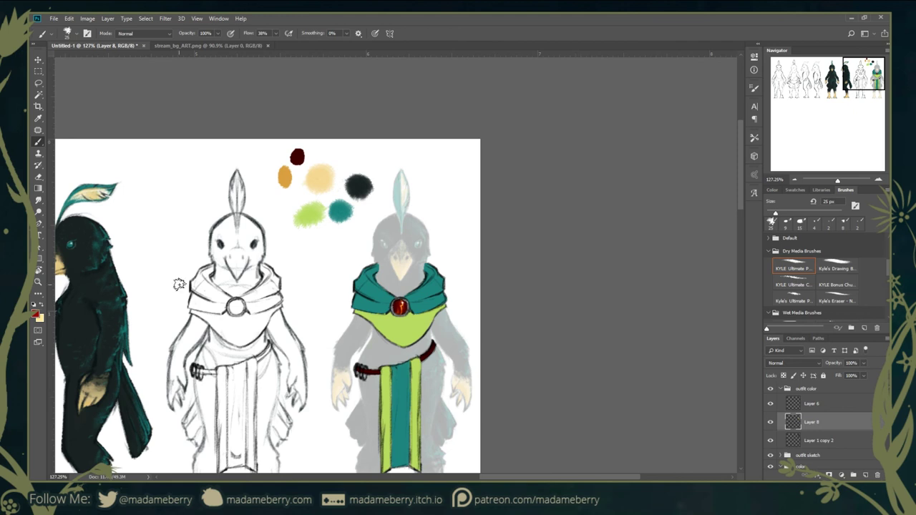
- Sketch a trial arm shape beside the belt, then undo it
{"action": "scroll", "coordinate": [250, 110], "scroll_direction": "up", "scroll_amount": 2}
{"action": "key", "text": "alt+bracketright"}
{"action": "key", "text": "bracketleft"}
{"action": "key", "text": "bracketleft"}
{"action": "key", "text": "bracketleft"}
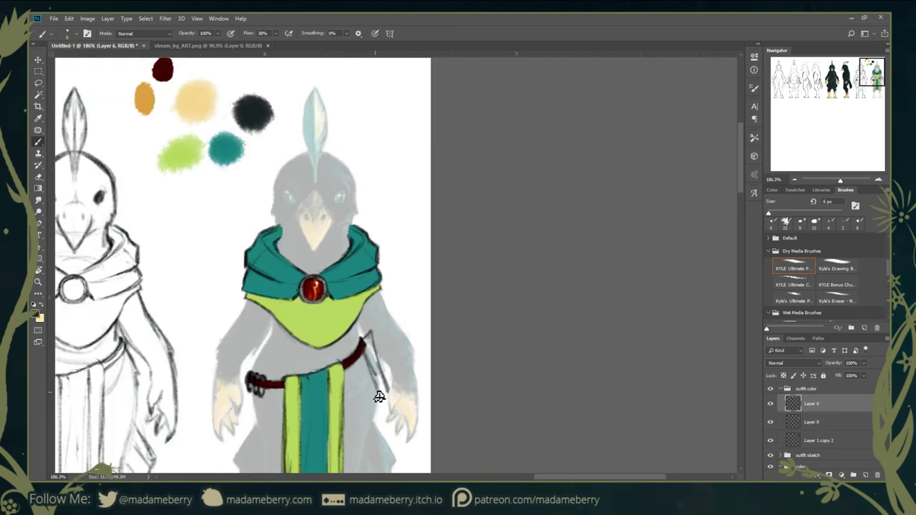
{"action": "scroll", "coordinate": [370, 423], "scroll_direction": "up", "scroll_amount": 3}
{"action": "key", "text": "alt+bracketleft"}
{"action": "mouse_move", "coordinate": [367, 303]}
{"action": "left_mouse_down"}
{"action": "mouse_move", "coordinate": [412, 412]}
{"action": "mouse_move", "coordinate": [380, 436]}
{"action": "left_mouse_up"}
{"action": "left_click_drag", "start_coordinate": [358, 337], "coordinate": [374, 426]}
{"action": "left_click_drag", "start_coordinate": [343, 367], "coordinate": [363, 292]}
{"action": "key", "text": "ctrl+z"}
- Draw two parallel dagger lines from the belt end to the hand, then erase them
{"action": "key", "text": "ctrl+z"}
{"action": "key", "text": "ctrl+z"}
{"action": "mouse_move", "coordinate": [387, 230]}
{"action": "left_mouse_down"}
{"action": "mouse_move", "coordinate": [430, 338]}
{"action": "mouse_move", "coordinate": [447, 331]}
{"action": "left_mouse_up"}
{"action": "left_click_drag", "start_coordinate": [447, 331], "coordinate": [430, 342]}
{"action": "key", "text": "ctrl+z"}
{"action": "key", "text": "ctrl+z"}
{"action": "key", "text": "ctrl+z"}
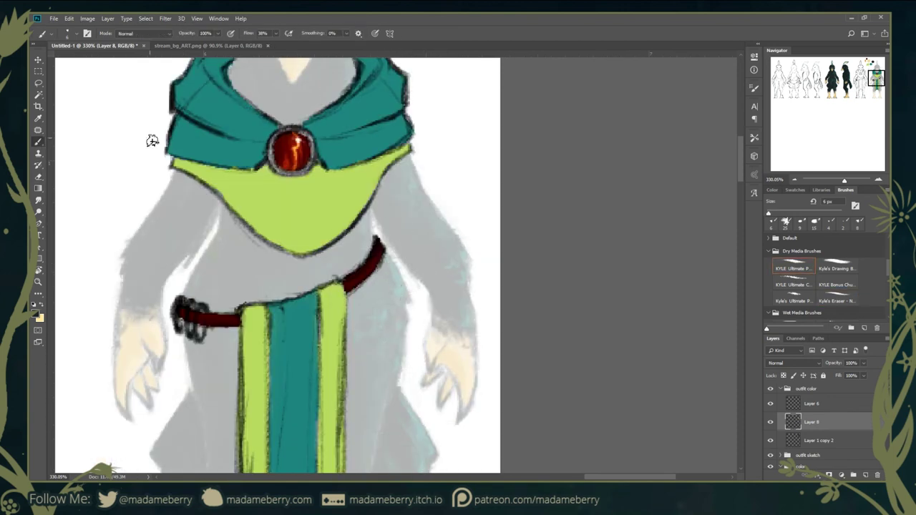
{"action": "left_click_drag", "start_coordinate": [395, 246], "coordinate": [449, 335]}
{"action": "left_click_drag", "start_coordinate": [406, 323], "coordinate": [455, 360]}
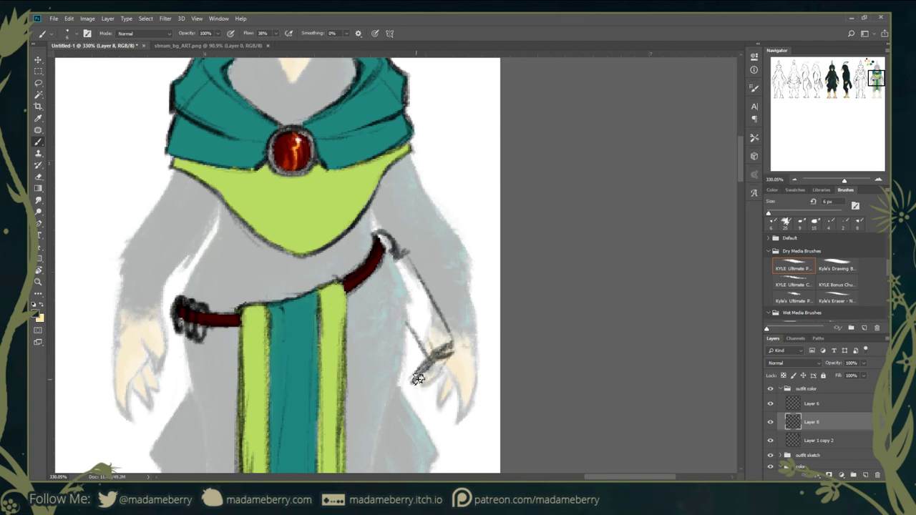
{"action": "key", "text": "e"}
{"action": "mouse_move", "coordinate": [383, 231]}
{"action": "left_mouse_down"}
{"action": "mouse_move", "coordinate": [412, 268]}
{"action": "mouse_move", "coordinate": [448, 380]}
{"action": "left_mouse_up"}
{"action": "key", "text": "alt+bracketright"}
- Repaint the belt end and try a narrow sheath outline beside the hand
{"action": "mouse_move", "coordinate": [188, 306]}
{"action": "left_mouse_down"}
{"action": "mouse_move", "coordinate": [174, 323]}
{"action": "mouse_move", "coordinate": [312, 302]}
{"action": "left_mouse_up"}
{"action": "key", "text": "b"}
{"action": "left_click_drag", "start_coordinate": [200, 251], "coordinate": [236, 308]}
{"action": "scroll", "coordinate": [358, 272], "scroll_direction": "down", "scroll_amount": 5}
{"action": "mouse_move", "coordinate": [303, 321]}
{"action": "left_mouse_down"}
{"action": "mouse_move", "coordinate": [268, 419]}
{"action": "mouse_move", "coordinate": [304, 393]}
{"action": "left_mouse_up"}
{"action": "left_click_drag", "start_coordinate": [278, 315], "coordinate": [263, 431]}
{"action": "scroll", "coordinate": [324, 330], "scroll_direction": "down", "scroll_amount": 4}
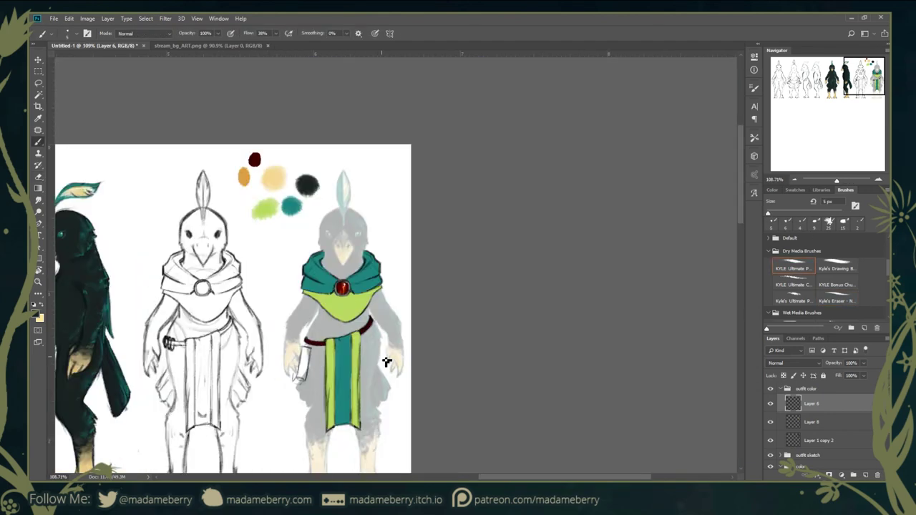
{"action": "key", "text": "ctrl+z"}
- Free Transform the dagger sketch into place, then revert the transform
{"action": "scroll", "coordinate": [398, 272], "scroll_direction": "up", "scroll_amount": 2}
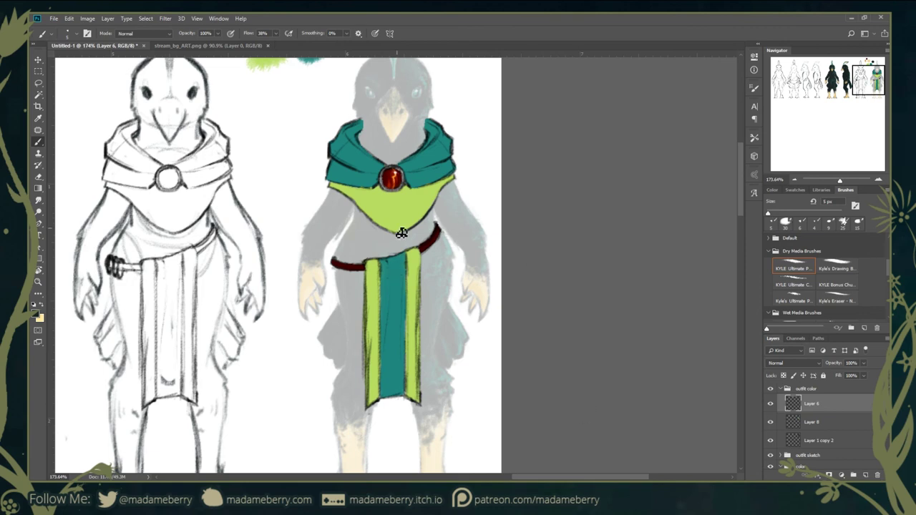
{"action": "scroll", "coordinate": [402, 232], "scroll_direction": "up", "scroll_amount": 3}
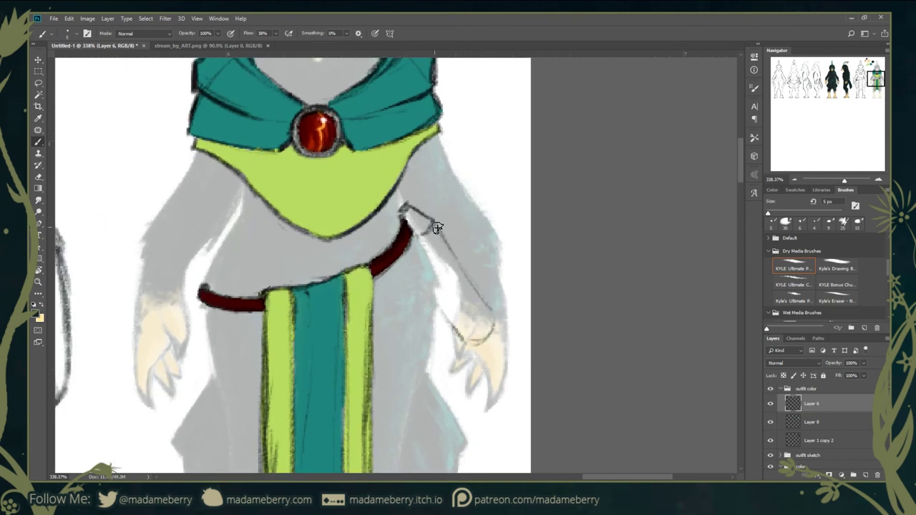
{"action": "key", "text": "ctrl+t"}
{"action": "left_click_drag", "start_coordinate": [437, 228], "coordinate": [456, 284]}
{"action": "key", "text": "Return"}
{"action": "key", "text": "ctrl+alt+z"}
{"action": "key", "text": "ctrl+alt+z"}
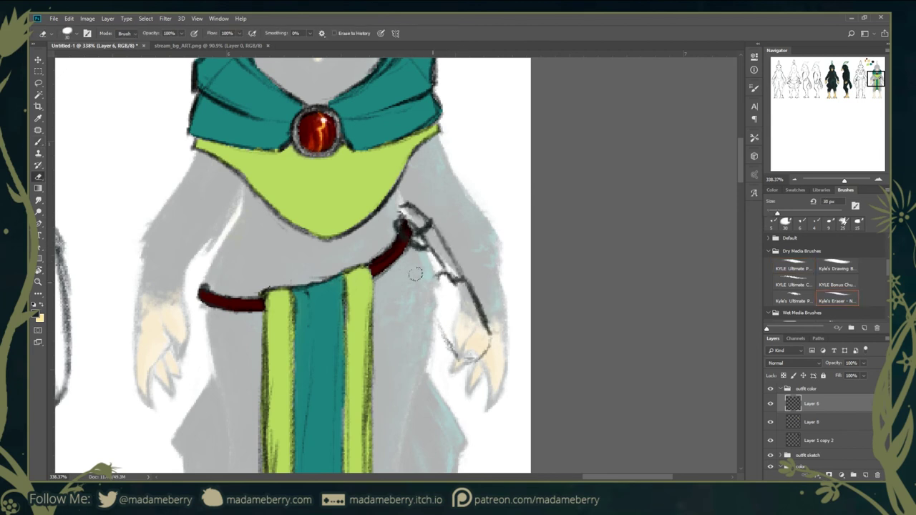
- Erase stray forearm and elbow lines and hide Layer 8's colour fills
{"action": "key", "text": "e"}
{"action": "left_click_drag", "start_coordinate": [492, 352], "coordinate": [450, 285]}
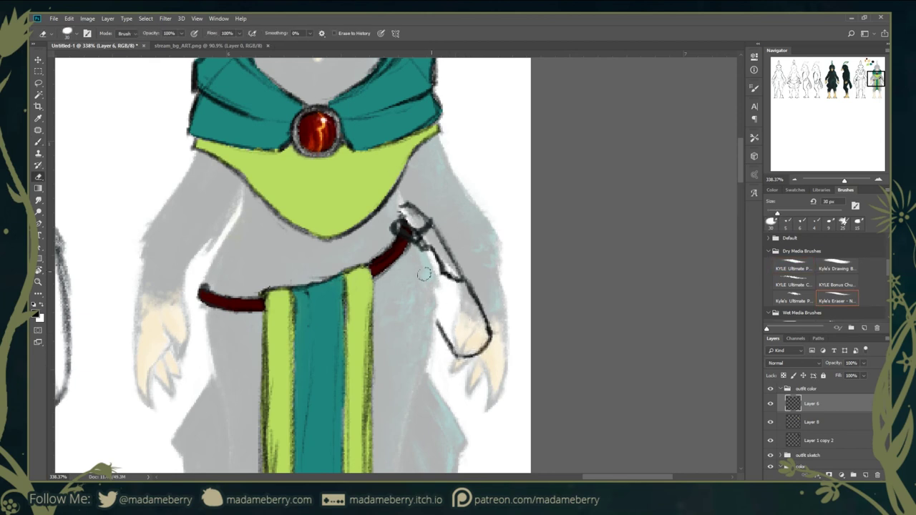
{"action": "left_click_drag", "start_coordinate": [426, 223], "coordinate": [444, 268]}
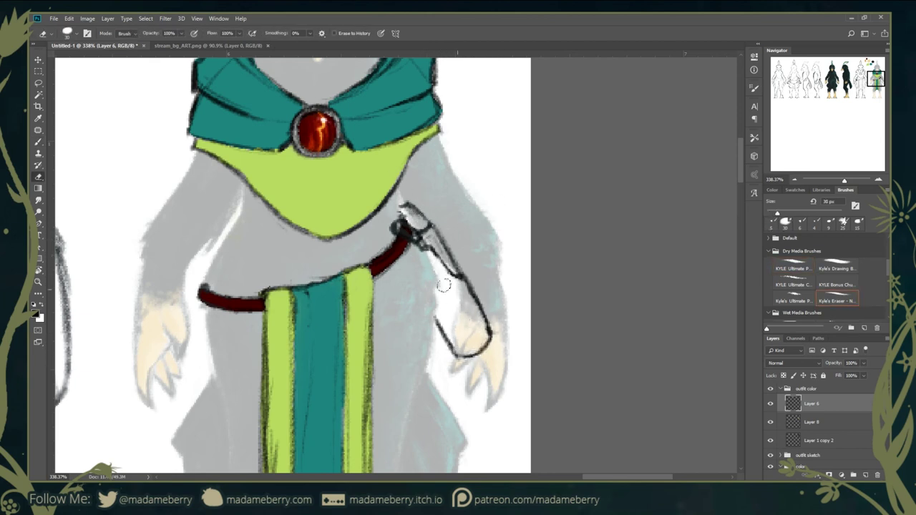
{"action": "key", "text": "b"}
{"action": "left_click", "coordinate": [770, 422]}
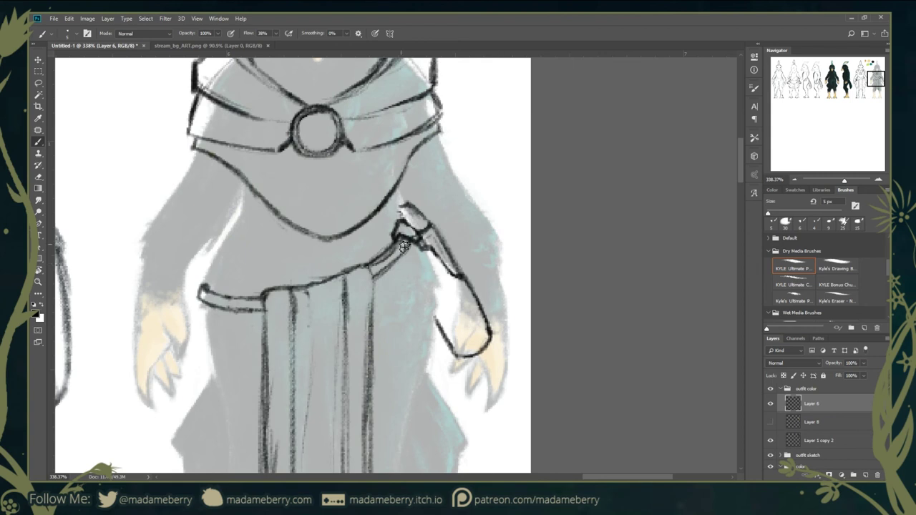
- Redraw the hand gripping the dagger and outline a strapped cylindrical case at the hip
{"action": "mouse_move", "coordinate": [389, 268]}
{"action": "left_mouse_down"}
{"action": "mouse_move", "coordinate": [401, 293]}
{"action": "mouse_move", "coordinate": [420, 282]}
{"action": "left_mouse_up"}
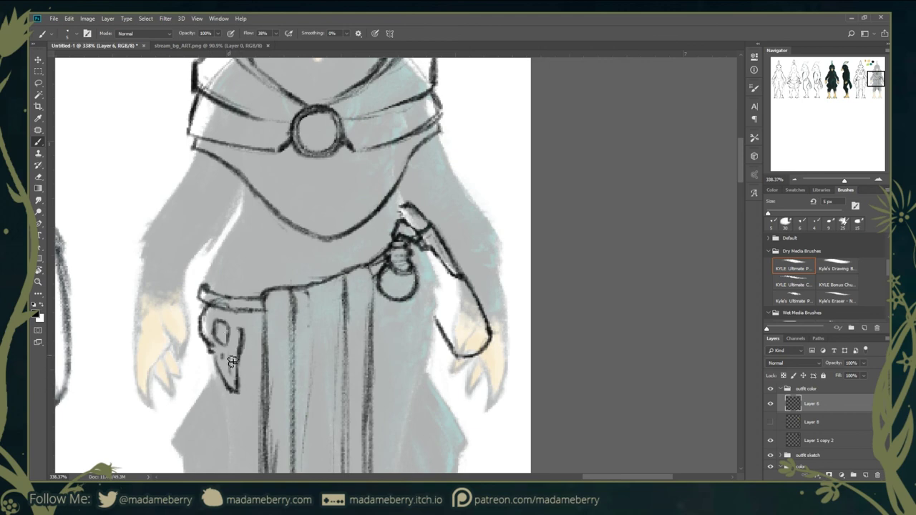
{"action": "left_click_drag", "start_coordinate": [180, 292], "coordinate": [308, 323]}
{"action": "left_click_drag", "start_coordinate": [306, 357], "coordinate": [328, 271]}
{"action": "left_click_drag", "start_coordinate": [315, 300], "coordinate": [302, 372]}
{"action": "left_click_drag", "start_coordinate": [348, 307], "coordinate": [351, 376]}
{"action": "left_click_drag", "start_coordinate": [355, 280], "coordinate": [345, 372]}
- Tidy the case with the eraser, draw a knot on top, and add outfit detail lines
{"action": "key", "text": "e"}
{"action": "key", "text": "b"}
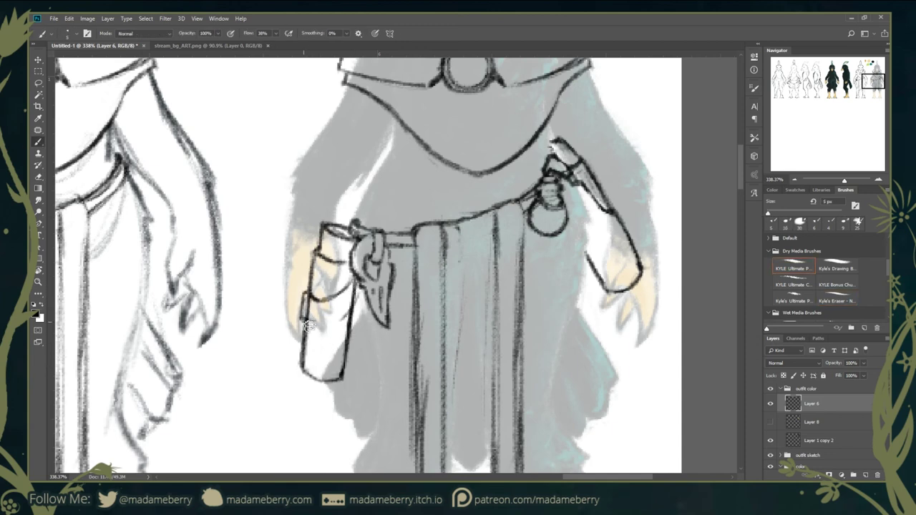
{"action": "scroll", "coordinate": [350, 286], "scroll_direction": "down", "scroll_amount": 2}
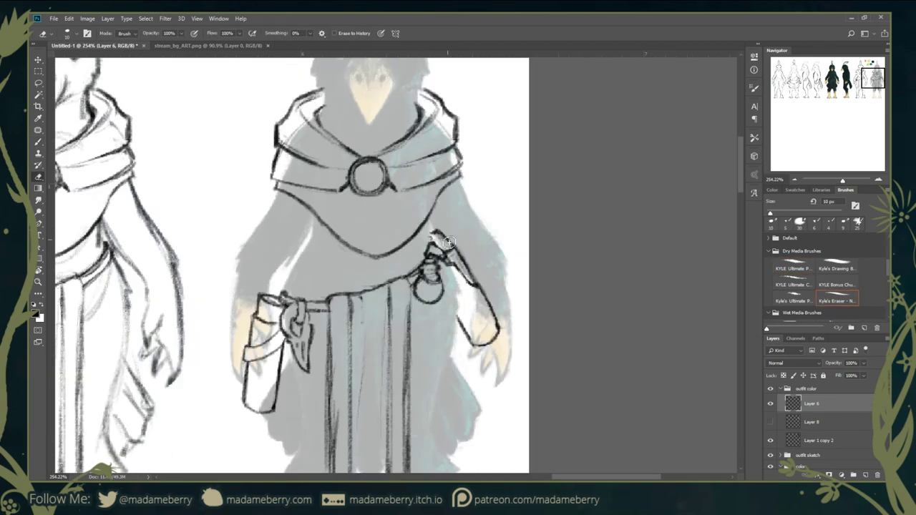
{"action": "left_click_drag", "start_coordinate": [354, 215], "coordinate": [391, 218]}
{"action": "scroll", "coordinate": [372, 230], "scroll_direction": "up", "scroll_amount": 3}
{"action": "left_click_drag", "start_coordinate": [358, 247], "coordinate": [422, 244]}
{"action": "left_click_drag", "start_coordinate": [337, 153], "coordinate": [350, 224]}
{"action": "left_click_drag", "start_coordinate": [318, 133], "coordinate": [362, 244]}
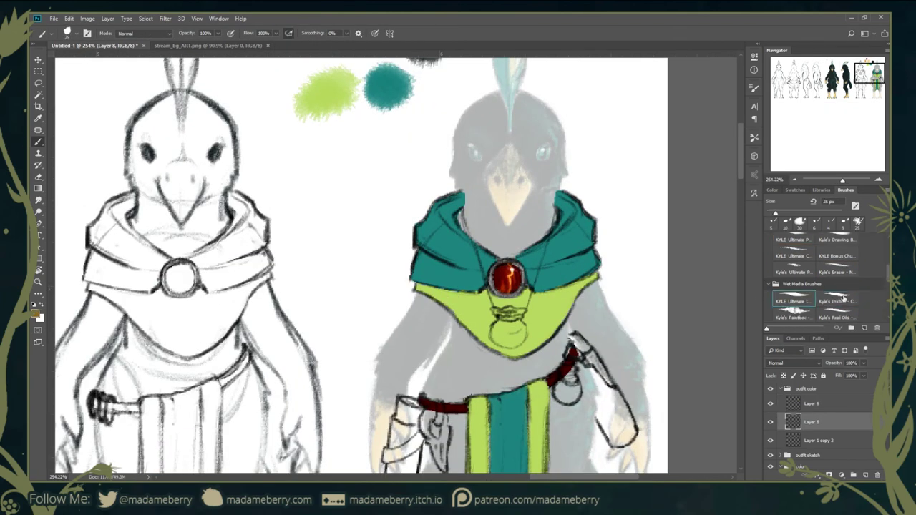
- With an inking brush preset, paint the left and right belt straps dark red
{"action": "left_click", "coordinate": [838, 300]}
{"action": "scroll", "coordinate": [469, 228], "scroll_direction": "up", "scroll_amount": 3}
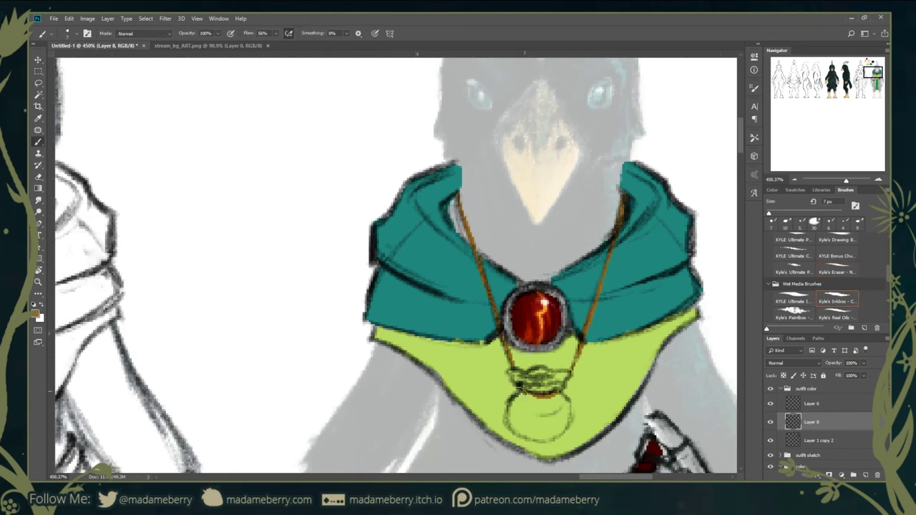
{"action": "scroll", "coordinate": [380, 264], "scroll_direction": "down", "scroll_amount": 5}
{"action": "left_click_drag", "start_coordinate": [633, 260], "coordinate": [687, 308]}
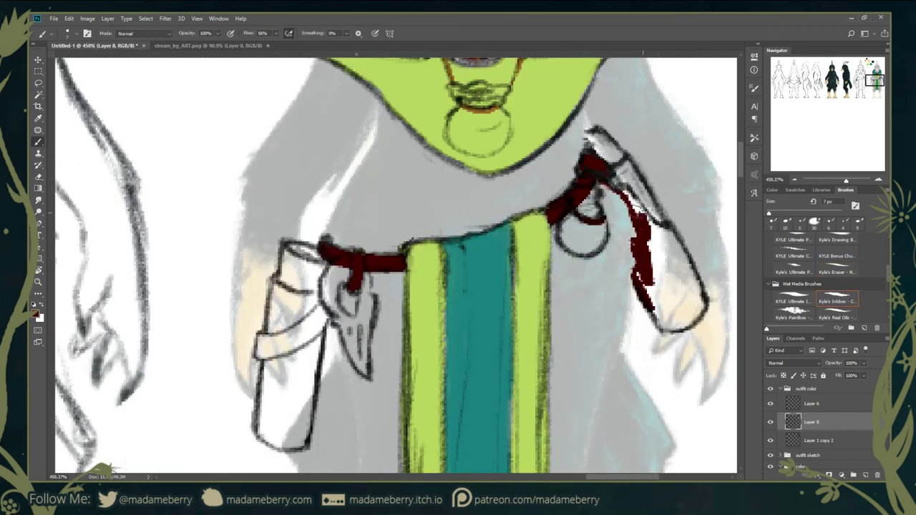
{"action": "left_click_drag", "start_coordinate": [322, 313], "coordinate": [259, 352]}
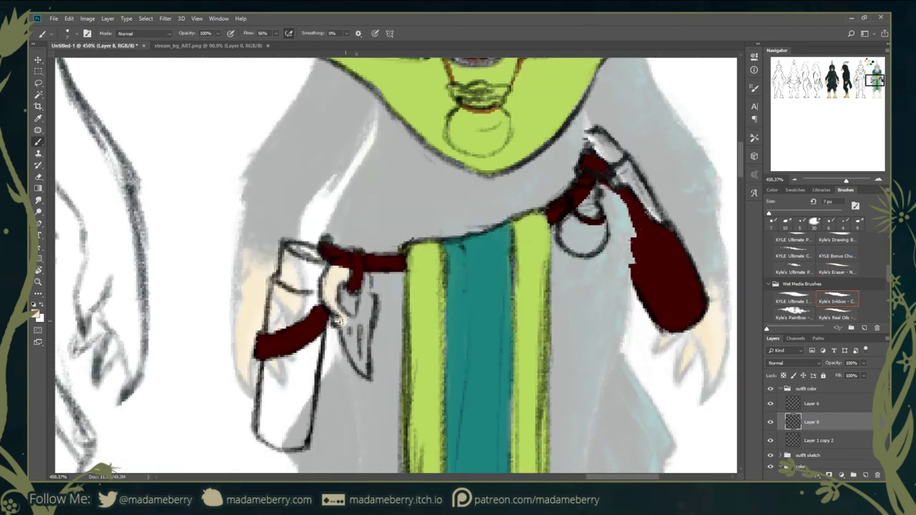
- Fill the pointed charm with sampled beige and the strap ring with near-black paint
{"action": "left_click", "coordinate": [364, 337], "text": "alt"}
{"action": "mouse_move", "coordinate": [352, 304]}
{"action": "left_mouse_down"}
{"action": "mouse_move", "coordinate": [365, 362]}
{"action": "mouse_move", "coordinate": [348, 344]}
{"action": "left_mouse_up"}
{"action": "left_click", "coordinate": [565, 236], "text": "alt"}
{"action": "left_click_drag", "start_coordinate": [587, 211], "coordinate": [561, 240]}
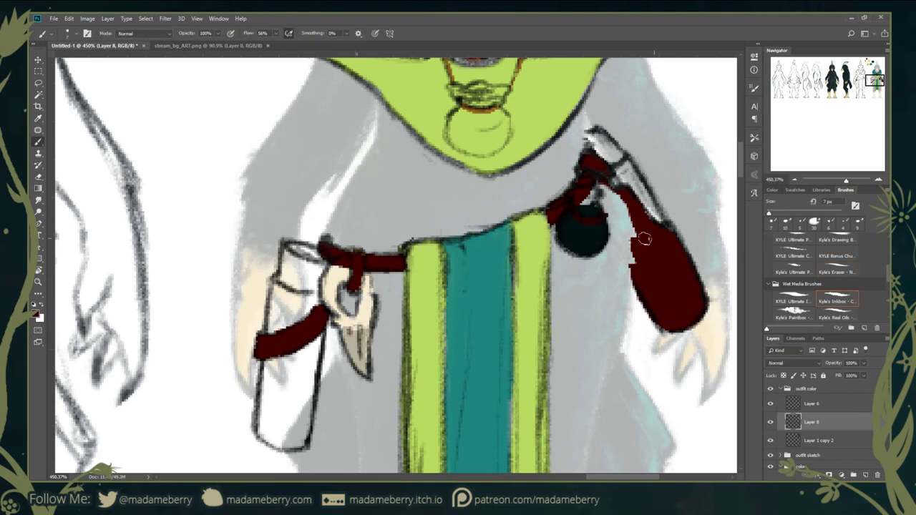
{"action": "scroll", "coordinate": [553, 185], "scroll_direction": "down", "scroll_amount": 2}
{"action": "scroll", "coordinate": [554, 185], "scroll_direction": "up", "scroll_amount": 5}
{"action": "mouse_move", "coordinate": [466, 243]}
{"action": "left_mouse_down"}
{"action": "mouse_move", "coordinate": [444, 239]}
{"action": "mouse_move", "coordinate": [491, 280]}
{"action": "mouse_move", "coordinate": [487, 344]}
{"action": "left_mouse_up"}
- Fill the hip case solidly dark red
{"action": "scroll", "coordinate": [491, 276], "scroll_direction": "down", "scroll_amount": 4}
{"action": "scroll", "coordinate": [491, 272], "scroll_direction": "up", "scroll_amount": 3}
{"action": "key", "text": "e"}
{"action": "key", "text": "b"}
{"action": "left_click_drag", "start_coordinate": [143, 339], "coordinate": [390, 350]}
{"action": "mouse_move", "coordinate": [315, 315]}
{"action": "left_mouse_down"}
{"action": "mouse_move", "coordinate": [287, 379]}
{"action": "mouse_move", "coordinate": [275, 218]}
{"action": "left_mouse_up"}
{"action": "mouse_move", "coordinate": [315, 186]}
{"action": "left_mouse_down"}
{"action": "mouse_move", "coordinate": [274, 423]}
{"action": "mouse_move", "coordinate": [319, 246]}
{"action": "left_mouse_up"}
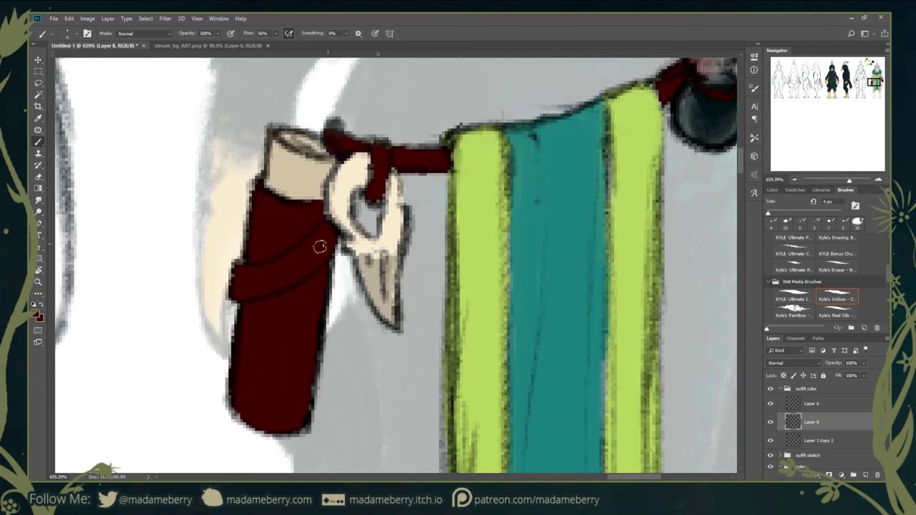
- Back on Layer 8, blend teal paint inside the ring ornament
{"action": "scroll", "coordinate": [320, 246], "scroll_direction": "down", "scroll_amount": 5}
{"action": "scroll", "coordinate": [308, 301], "scroll_direction": "up", "scroll_amount": 3}
{"action": "scroll", "coordinate": [304, 319], "scroll_direction": "up", "scroll_amount": 3}
{"action": "key", "text": "alt+bracketleft"}
{"action": "scroll", "coordinate": [404, 211], "scroll_direction": "up", "scroll_amount": 2}
{"action": "key", "text": "alt+bracketright"}
{"action": "key", "text": "shift+b"}
{"action": "left_click_drag", "start_coordinate": [380, 261], "coordinate": [384, 277]}
- Give the hip case a cream top and brown over its red, checking in a mirrored view
{"action": "scroll", "coordinate": [393, 307], "scroll_direction": "down", "scroll_amount": 5}
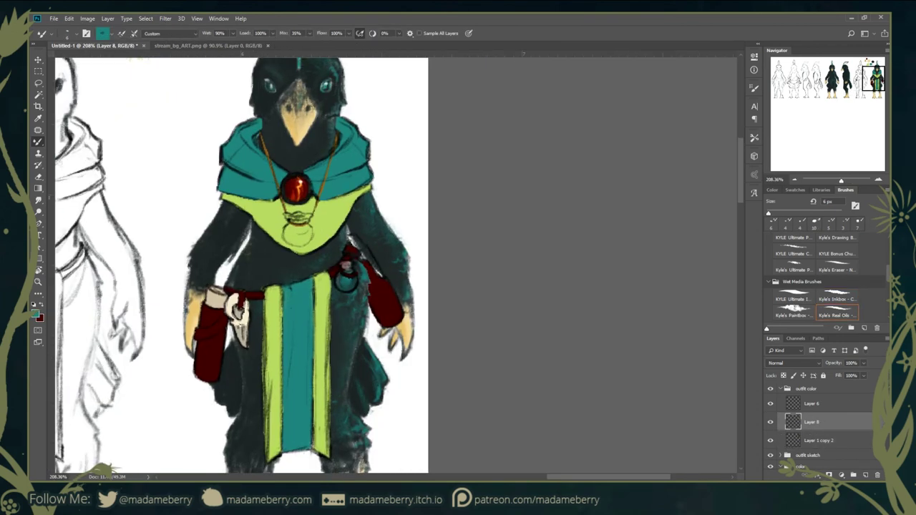
{"action": "scroll", "coordinate": [390, 286], "scroll_direction": "up", "scroll_amount": 5}
{"action": "key", "text": "b"}
{"action": "left_click_drag", "start_coordinate": [391, 179], "coordinate": [423, 200]}
{"action": "scroll", "coordinate": [84, 318], "scroll_direction": "up", "scroll_amount": 3}
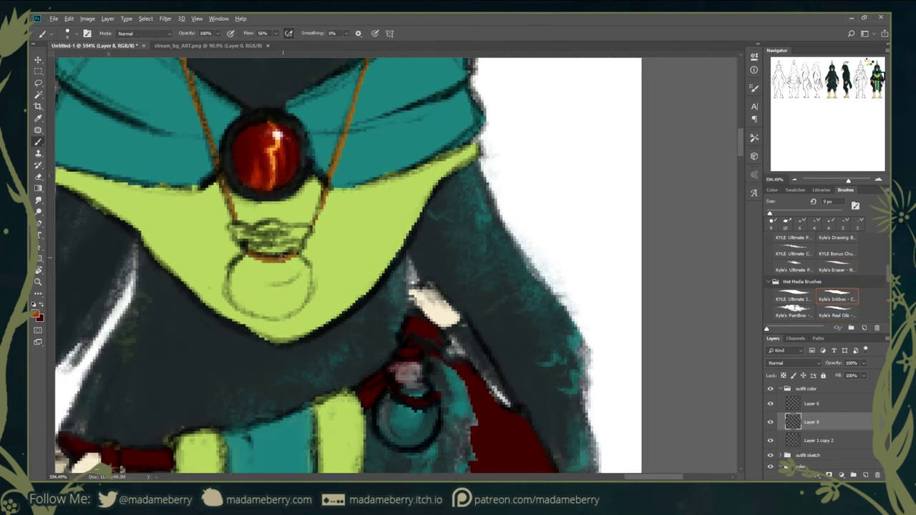
{"action": "scroll", "coordinate": [215, 286], "scroll_direction": "down", "scroll_amount": 4}
{"action": "key", "text": "h"}
{"action": "mouse_move", "coordinate": [315, 329]}
{"action": "left_mouse_down"}
{"action": "mouse_move", "coordinate": [374, 291]}
{"action": "mouse_move", "coordinate": [326, 423]}
{"action": "left_mouse_up"}
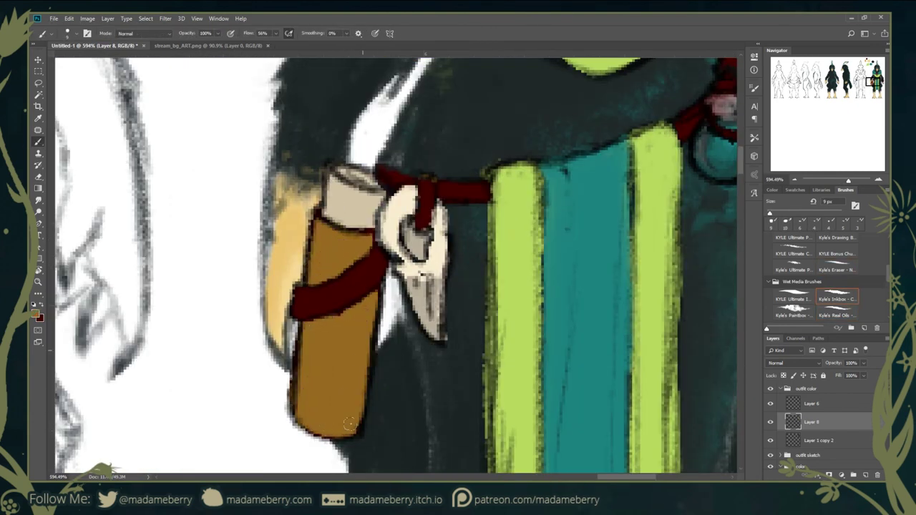
{"action": "key", "text": "h"}
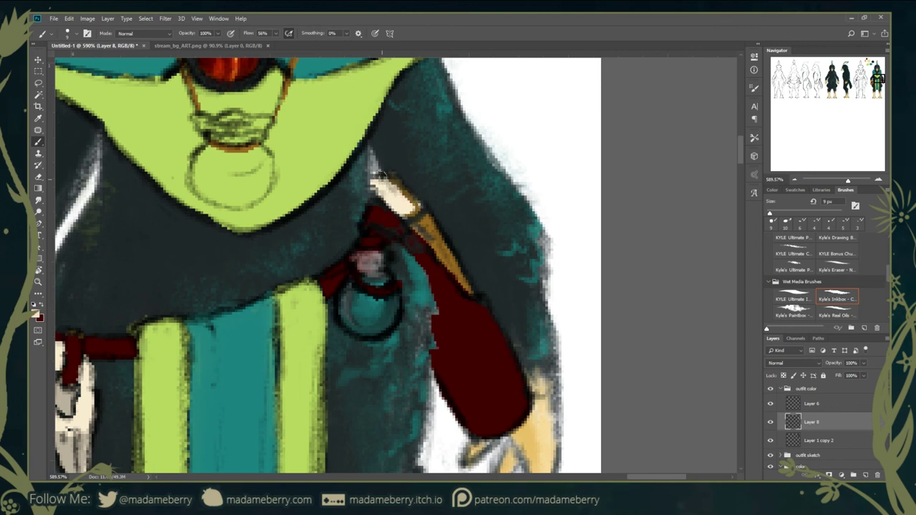
- Paint a dark red lip-shaped bead and a round dark red pouch below the gem
{"action": "scroll", "coordinate": [533, 280], "scroll_direction": "down", "scroll_amount": 5}
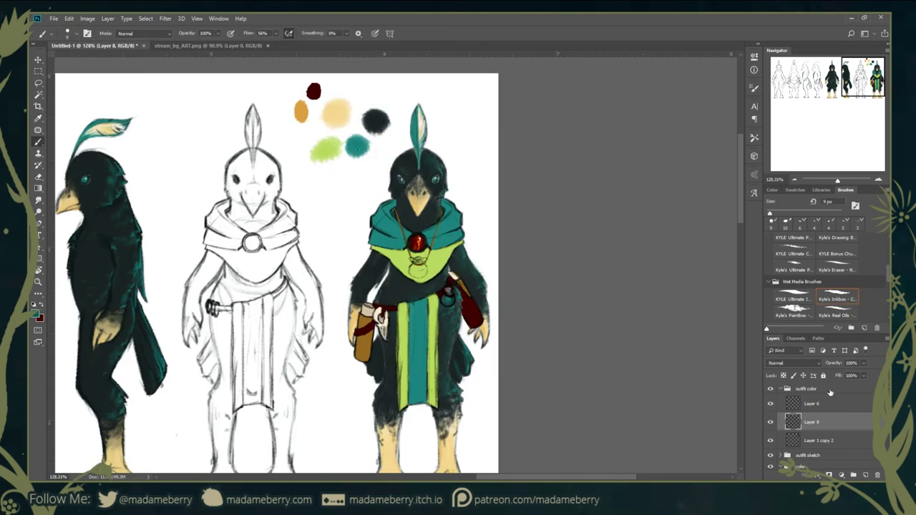
{"action": "scroll", "coordinate": [426, 262], "scroll_direction": "up", "scroll_amount": 5}
{"action": "left_click_drag", "start_coordinate": [336, 247], "coordinate": [429, 251]}
{"action": "mouse_move", "coordinate": [336, 286]}
{"action": "left_mouse_down"}
{"action": "mouse_move", "coordinate": [412, 283]}
{"action": "mouse_move", "coordinate": [336, 330]}
{"action": "left_mouse_up"}
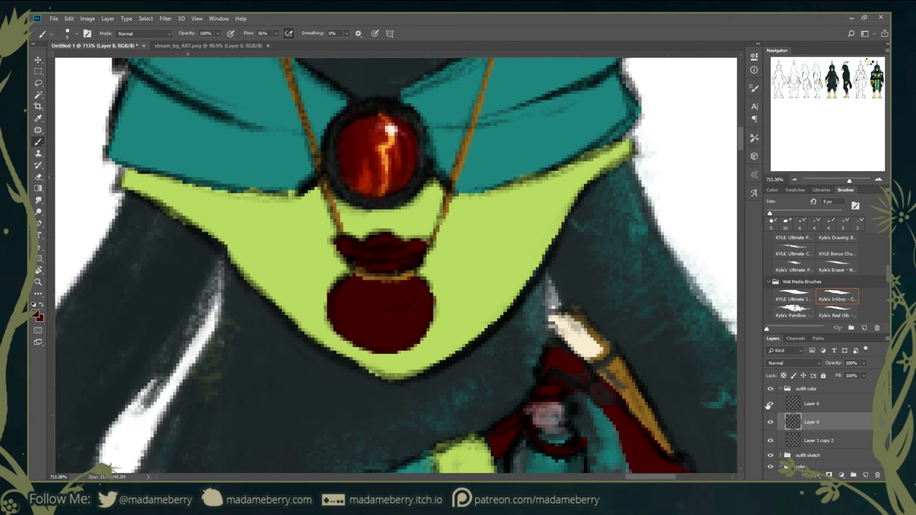
{"action": "scroll", "coordinate": [203, 194], "scroll_direction": "down", "scroll_amount": 5}
{"action": "scroll", "coordinate": [475, 382], "scroll_direction": "up", "scroll_amount": 5}
- At 38% brush flow, paint lighter and darker teal folds on the left side of the hood
{"action": "key", "text": "shift+b"}
{"action": "key", "text": "shift+b"}
{"action": "key", "text": "shift+b"}
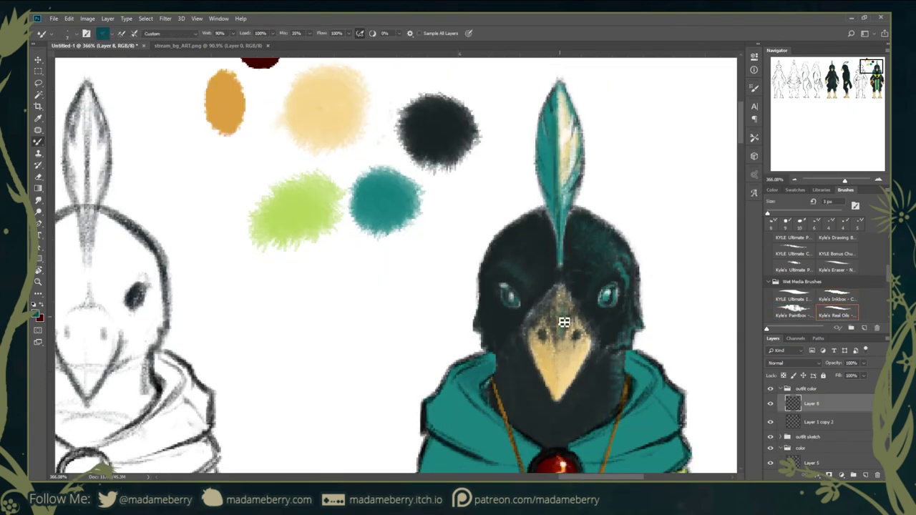
{"action": "scroll", "coordinate": [496, 384], "scroll_direction": "up", "scroll_amount": 3}
{"action": "key", "text": "shift+b"}
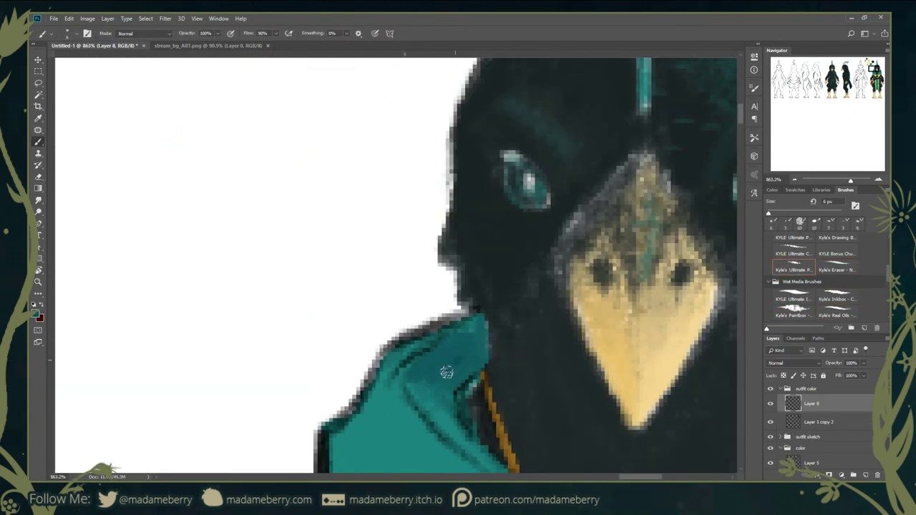
{"action": "key", "text": "comma"}
{"action": "left_click_drag", "start_coordinate": [446, 388], "coordinate": [289, 207]}
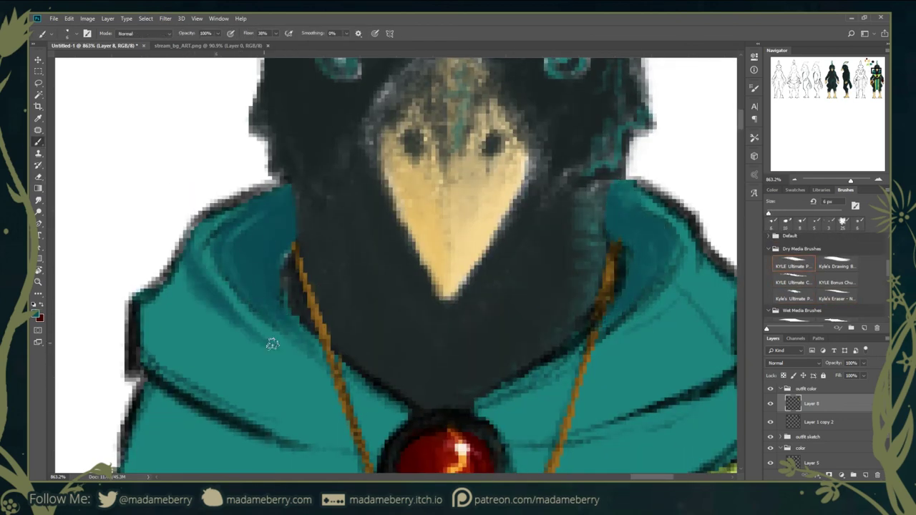
{"action": "left_click_drag", "start_coordinate": [236, 222], "coordinate": [151, 320]}
- Frame the right hood, pendant and belt sash, alternating between the Smudge and Brush tools
{"action": "left_click_drag", "start_coordinate": [720, 342], "coordinate": [603, 345]}
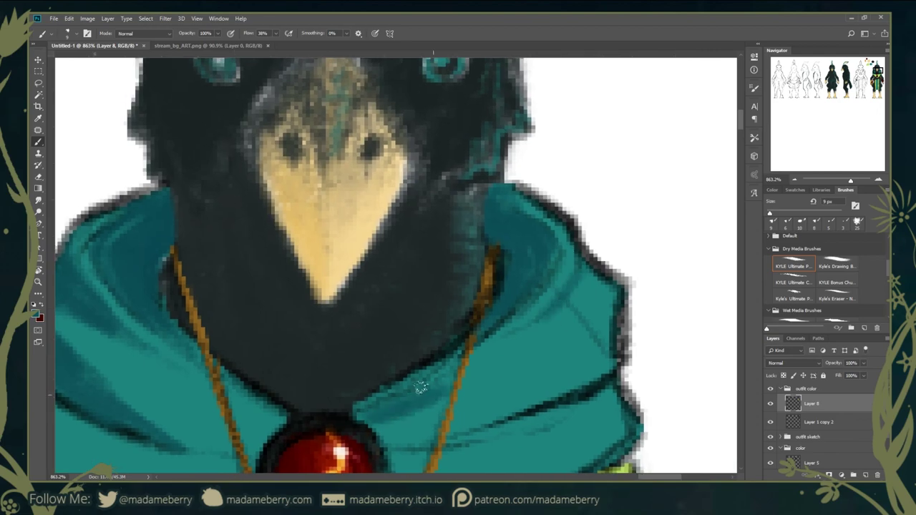
{"action": "scroll", "coordinate": [604, 346], "scroll_direction": "down", "scroll_amount": 2}
{"action": "left_click_drag", "start_coordinate": [61, 254], "coordinate": [194, 243]}
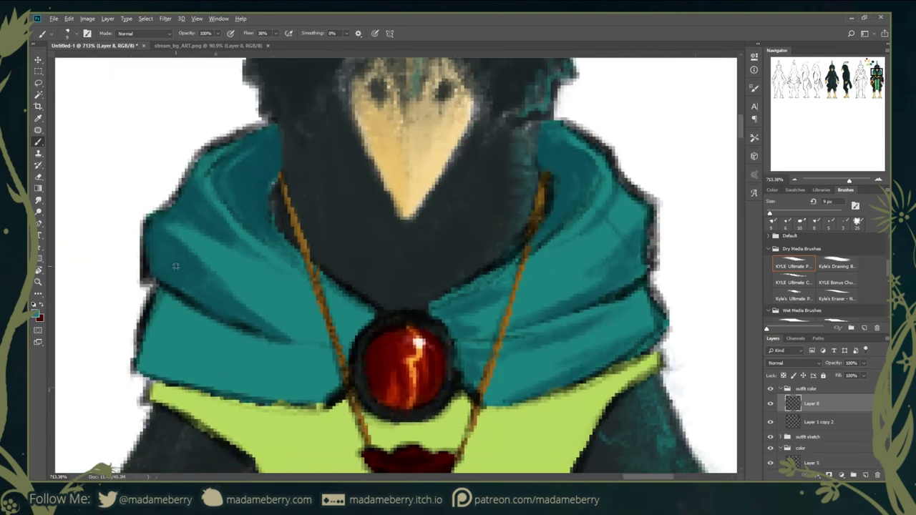
{"action": "left_click_drag", "start_coordinate": [266, 323], "coordinate": [343, 115]}
{"action": "scroll", "coordinate": [409, 211], "scroll_direction": "up", "scroll_amount": 2}
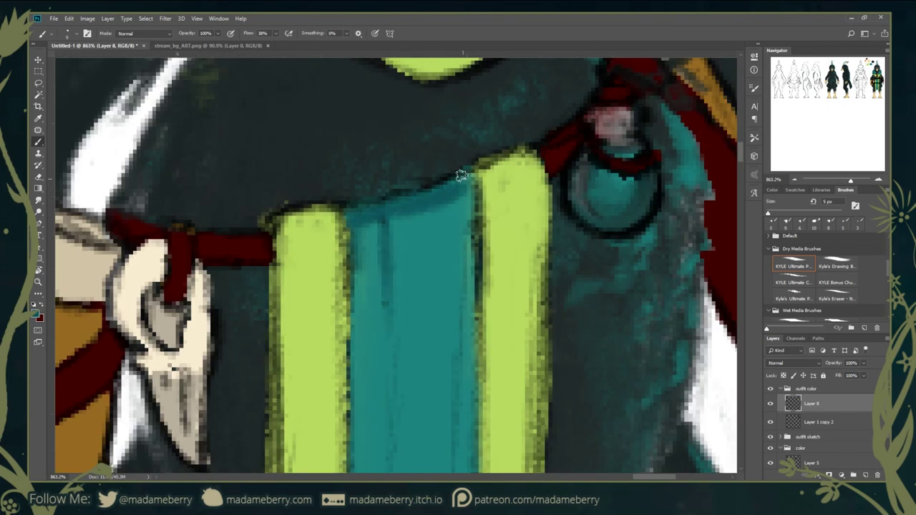
{"action": "scroll", "coordinate": [409, 210], "scroll_direction": "down", "scroll_amount": 3}
{"action": "key", "text": "r"}
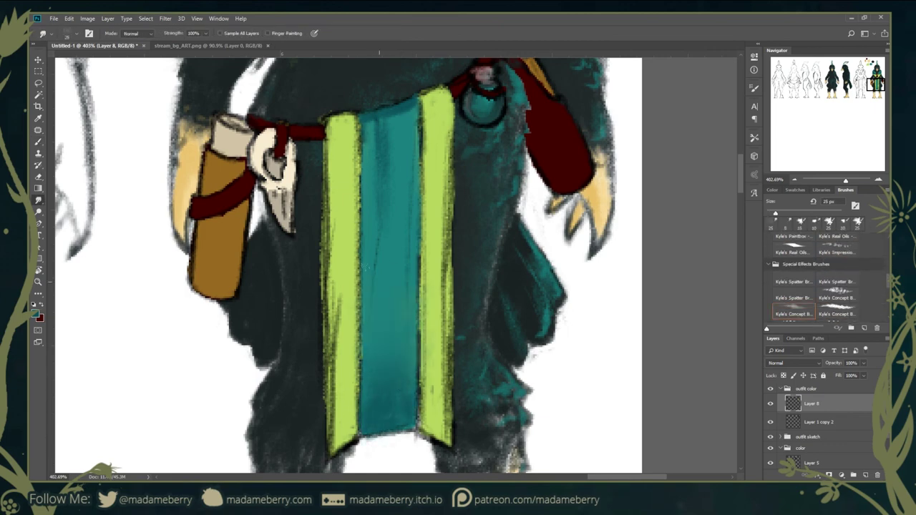
{"action": "key", "text": "b"}
{"action": "scroll", "coordinate": [334, 194], "scroll_direction": "up", "scroll_amount": 3}
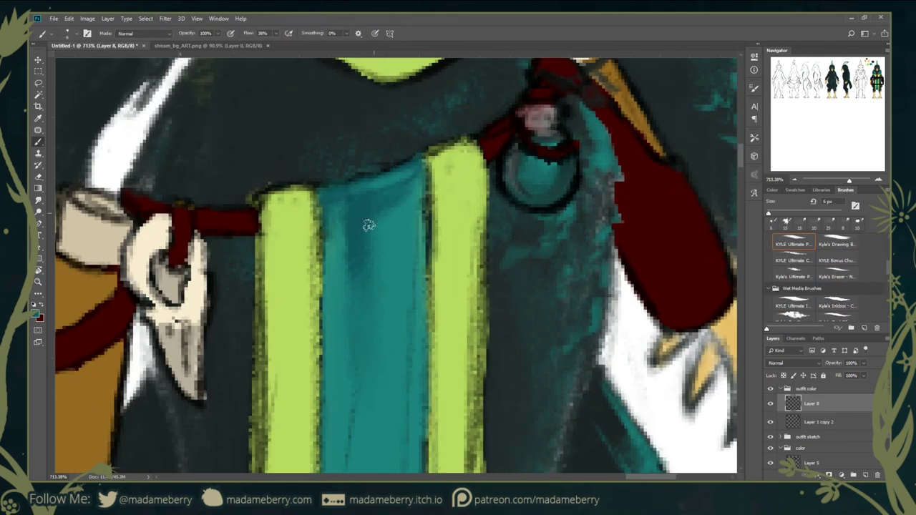
{"action": "scroll", "coordinate": [368, 225], "scroll_direction": "down", "scroll_amount": 5}
{"action": "scroll", "coordinate": [296, 195], "scroll_direction": "up", "scroll_amount": 5}
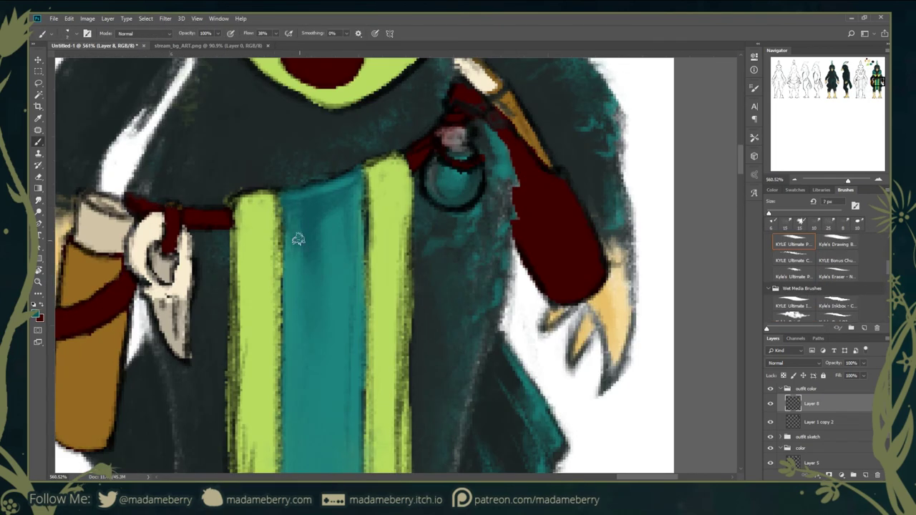
{"action": "key", "text": "r"}
{"action": "scroll", "coordinate": [300, 215], "scroll_direction": "down", "scroll_amount": 3}
{"action": "scroll", "coordinate": [322, 143], "scroll_direction": "down", "scroll_amount": 2}
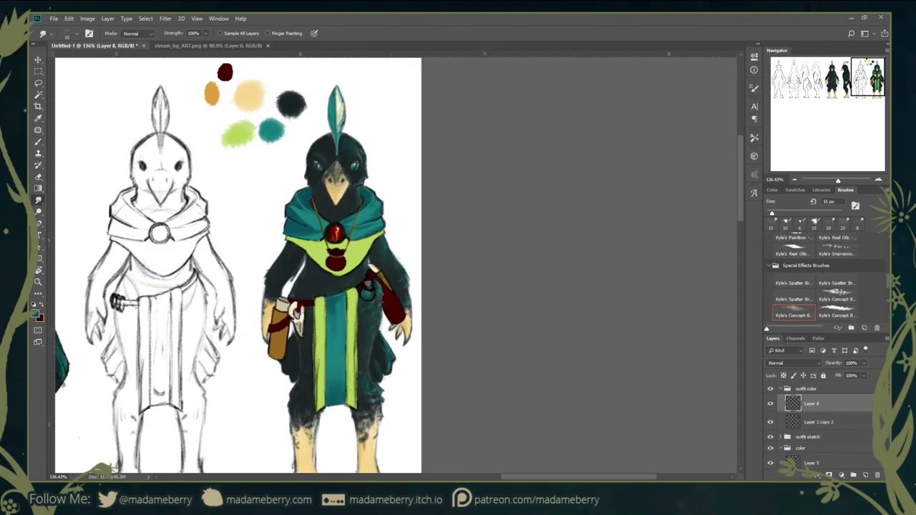
{"action": "key", "text": "b"}
- Paint fresh green strokes down both robe stripes
{"action": "scroll", "coordinate": [365, 287], "scroll_direction": "up", "scroll_amount": 5}
{"action": "scroll", "coordinate": [446, 334], "scroll_direction": "down", "scroll_amount": 5}
{"action": "scroll", "coordinate": [245, 268], "scroll_direction": "up", "scroll_amount": 5}
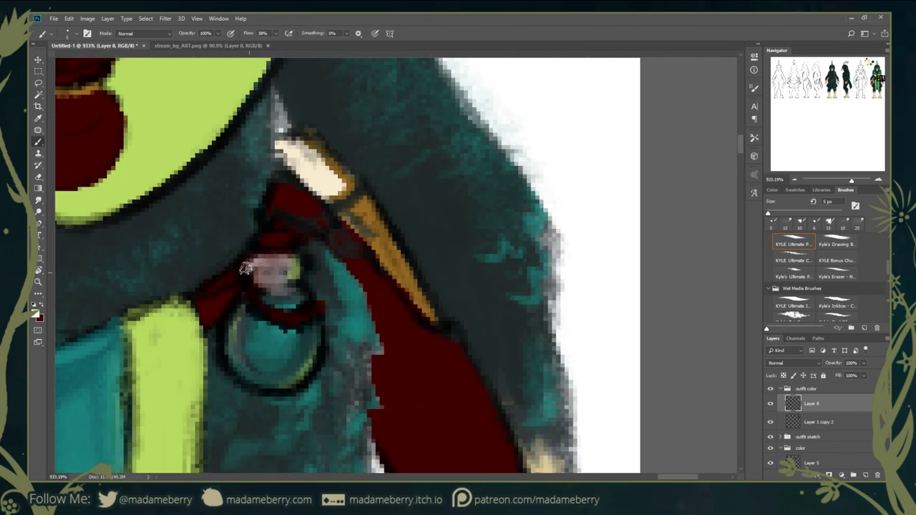
{"action": "scroll", "coordinate": [245, 268], "scroll_direction": "down", "scroll_amount": 2}
{"action": "scroll", "coordinate": [245, 268], "scroll_direction": "down", "scroll_amount": 1}
{"action": "scroll", "coordinate": [446, 309], "scroll_direction": "down", "scroll_amount": 3}
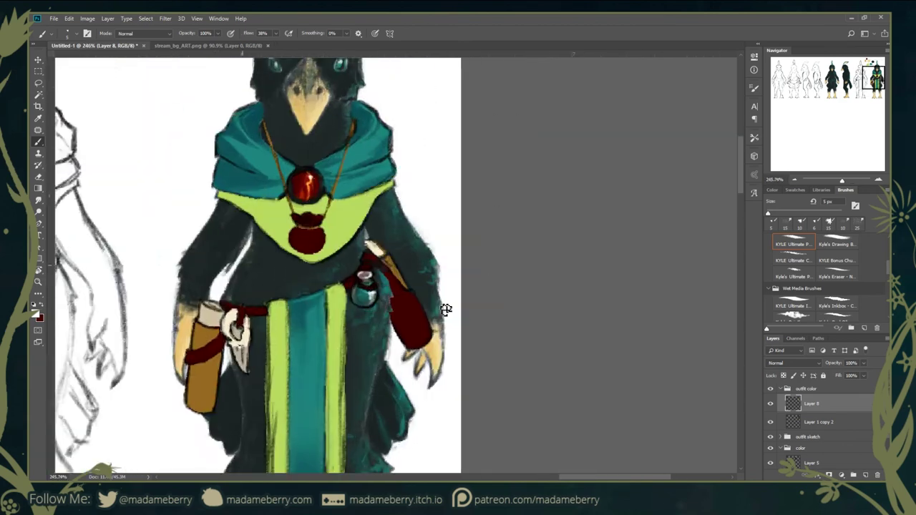
{"action": "scroll", "coordinate": [395, 294], "scroll_direction": "up", "scroll_amount": 4}
{"action": "scroll", "coordinate": [195, 259], "scroll_direction": "down", "scroll_amount": 4}
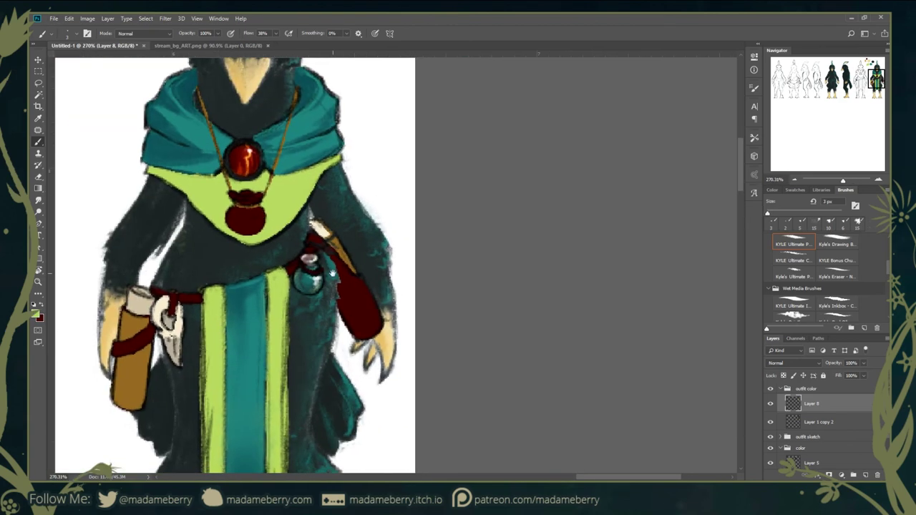
{"action": "scroll", "coordinate": [327, 256], "scroll_direction": "up", "scroll_amount": 4}
{"action": "scroll", "coordinate": [371, 351], "scroll_direction": "down", "scroll_amount": 4}
{"action": "scroll", "coordinate": [372, 352], "scroll_direction": "down", "scroll_amount": 2}
{"action": "scroll", "coordinate": [324, 431], "scroll_direction": "up", "scroll_amount": 3}
{"action": "left_click_drag", "start_coordinate": [313, 415], "coordinate": [326, 256]}
{"action": "left_click_drag", "start_coordinate": [412, 408], "coordinate": [406, 158]}
{"action": "scroll", "coordinate": [406, 158], "scroll_direction": "down", "scroll_amount": 2}
{"action": "scroll", "coordinate": [423, 389], "scroll_direction": "up", "scroll_amount": 3}
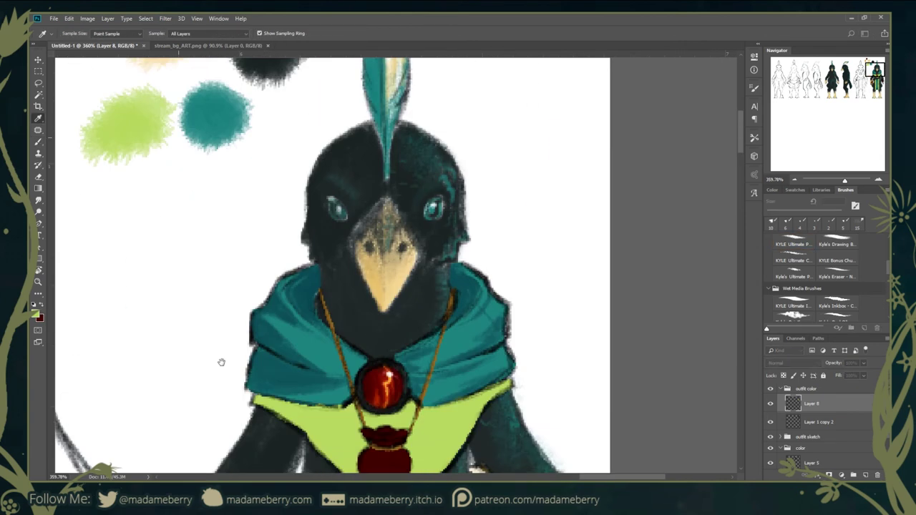
- Shade the left green stripe with a 7 px brush and the right stripe at 4-5 px
{"action": "scroll", "coordinate": [221, 364], "scroll_direction": "down", "scroll_amount": 3}
{"action": "scroll", "coordinate": [272, 279], "scroll_direction": "up", "scroll_amount": 2}
{"action": "scroll", "coordinate": [272, 279], "scroll_direction": "up", "scroll_amount": 2}
{"action": "scroll", "coordinate": [272, 279], "scroll_direction": "up", "scroll_amount": 2}
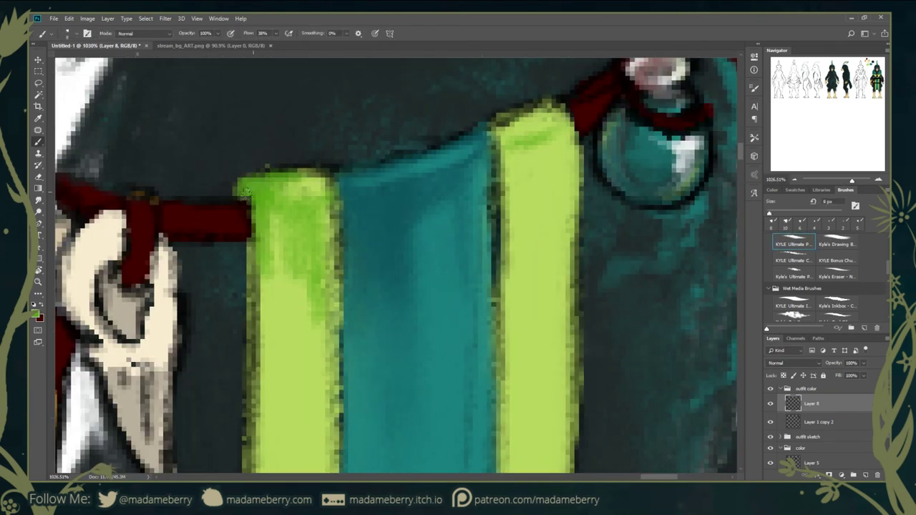
{"action": "key", "text": "bracketright"}
{"action": "key", "text": "bracketright"}
{"action": "key", "text": "bracketright"}
{"action": "left_click_drag", "start_coordinate": [259, 186], "coordinate": [272, 262]}
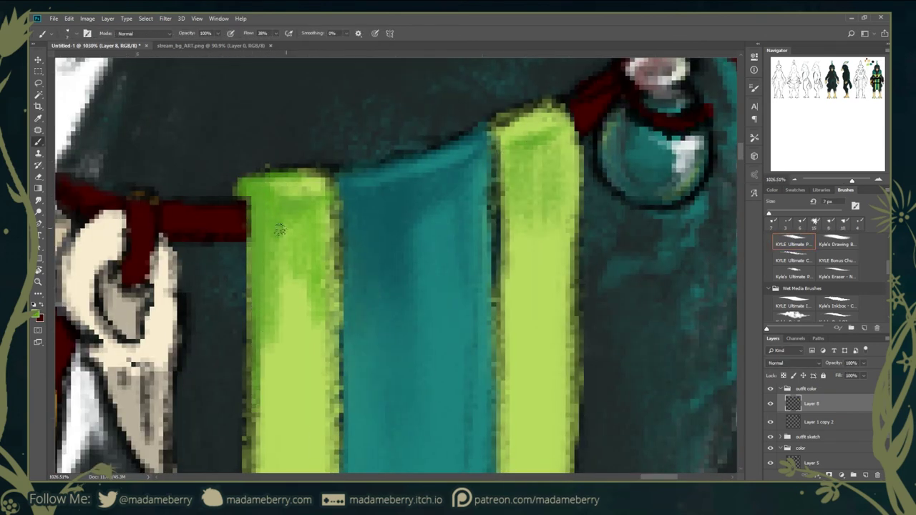
{"action": "scroll", "coordinate": [550, 199], "scroll_direction": "down", "scroll_amount": 3}
{"action": "scroll", "coordinate": [281, 316], "scroll_direction": "up", "scroll_amount": 2}
{"action": "key", "text": "bracketleft"}
{"action": "key", "text": "bracketleft"}
{"action": "key", "text": "bracketleft"}
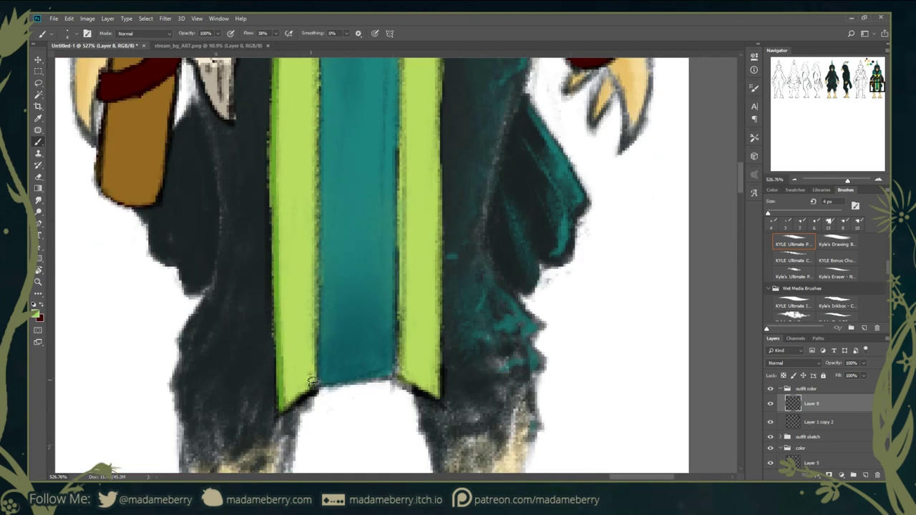
{"action": "left_click_drag", "start_coordinate": [425, 287], "coordinate": [409, 327]}
{"action": "key", "text": "bracketright"}
{"action": "scroll", "coordinate": [428, 304], "scroll_direction": "up", "scroll_amount": 3}
- Smooth the streaky bottom ends of both green stripes with a 9 px Smudge brush
{"action": "key", "text": "r"}
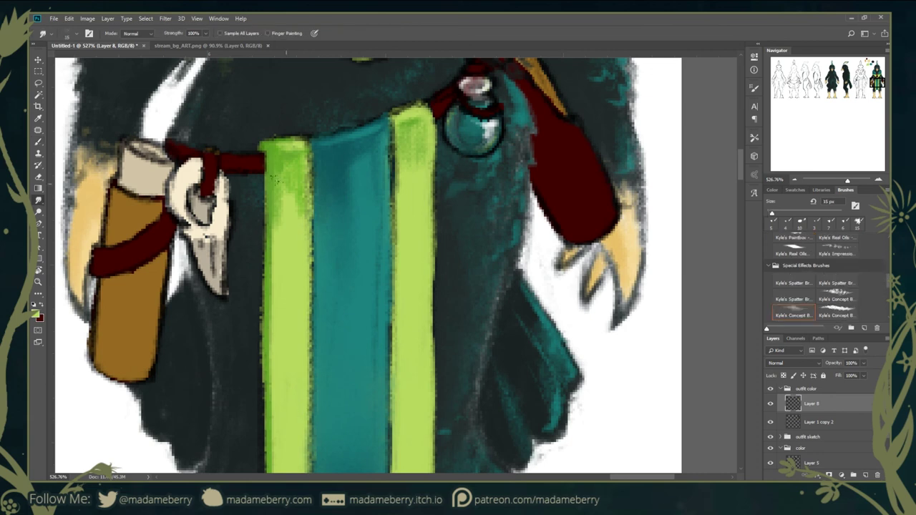
{"action": "key", "text": "bracketright"}
{"action": "scroll", "coordinate": [420, 142], "scroll_direction": "down", "scroll_amount": 3}
{"action": "scroll", "coordinate": [303, 363], "scroll_direction": "down", "scroll_amount": 2}
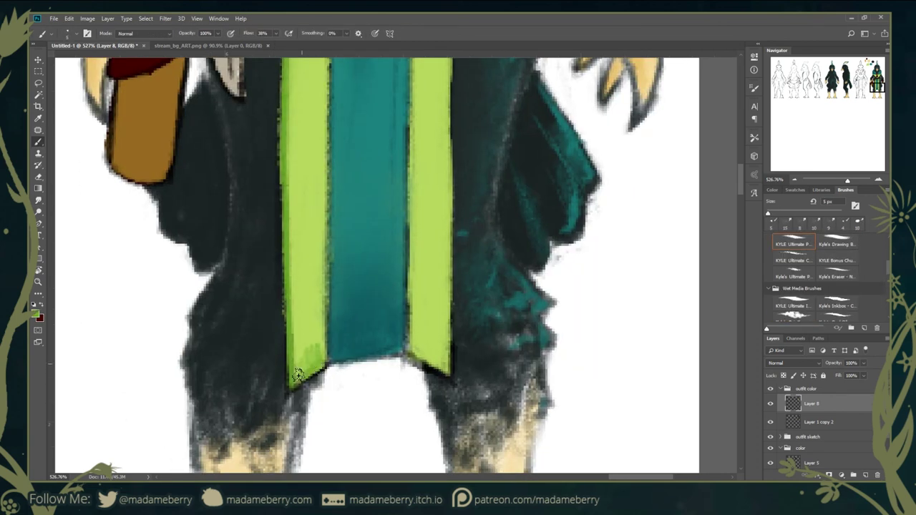
{"action": "left_click_drag", "start_coordinate": [303, 364], "coordinate": [315, 287]}
{"action": "left_click_drag", "start_coordinate": [430, 361], "coordinate": [413, 307]}
{"action": "mouse_move", "coordinate": [308, 387]}
{"action": "left_mouse_down"}
{"action": "mouse_move", "coordinate": [320, 350]}
{"action": "mouse_move", "coordinate": [301, 347]}
{"action": "left_mouse_up"}
{"action": "left_click_drag", "start_coordinate": [424, 297], "coordinate": [443, 356]}
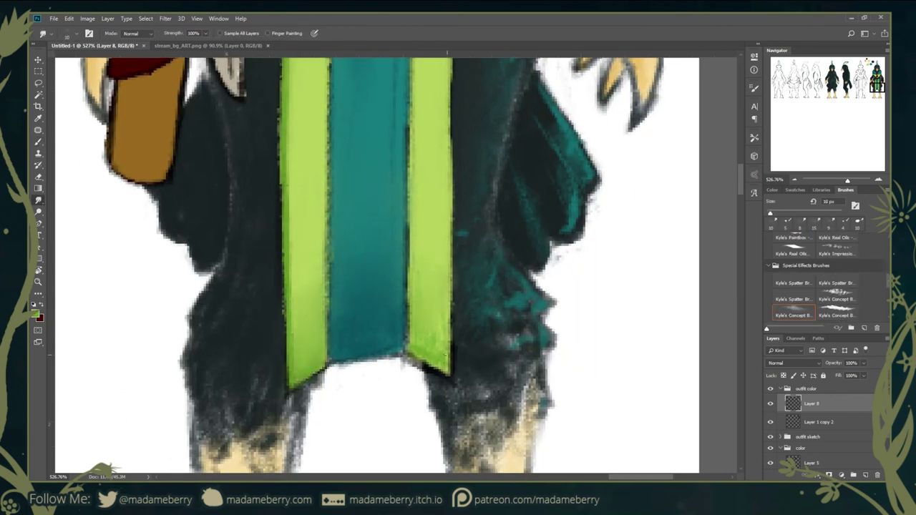
- Brush darker shading onto the green bib at 7 px, then enlarge the brush to 25 px
{"action": "key", "text": "b"}
{"action": "key", "text": "bracketright"}
{"action": "key", "text": "bracketright"}
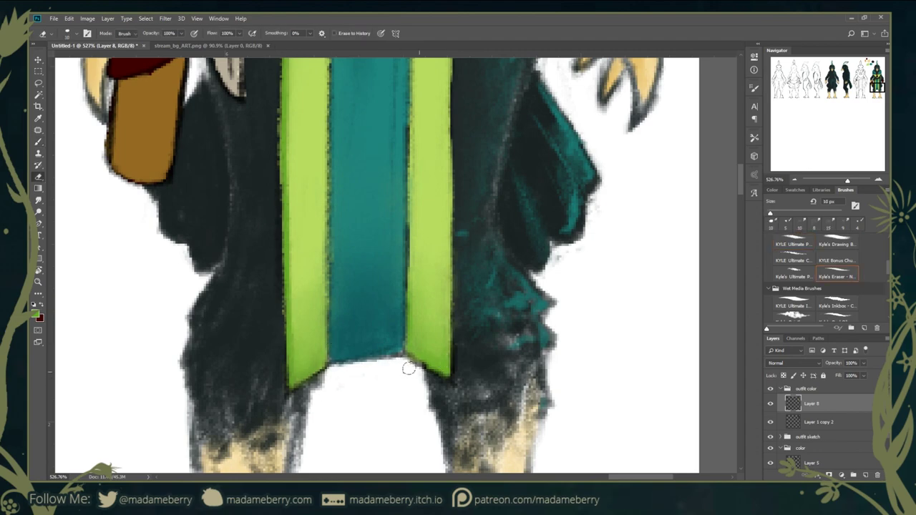
{"action": "scroll", "coordinate": [393, 364], "scroll_direction": "up", "scroll_amount": 5}
{"action": "left_click_drag", "start_coordinate": [294, 227], "coordinate": [179, 214]}
{"action": "left_click_drag", "start_coordinate": [301, 274], "coordinate": [261, 315]}
{"action": "left_click_drag", "start_coordinate": [293, 236], "coordinate": [276, 318]}
{"action": "key", "text": "bracketright"}
{"action": "key", "text": "bracketright"}
{"action": "key", "text": "bracketright"}
{"action": "scroll", "coordinate": [358, 251], "scroll_direction": "down", "scroll_amount": 5}
{"action": "scroll", "coordinate": [413, 160], "scroll_direction": "down", "scroll_amount": 2}
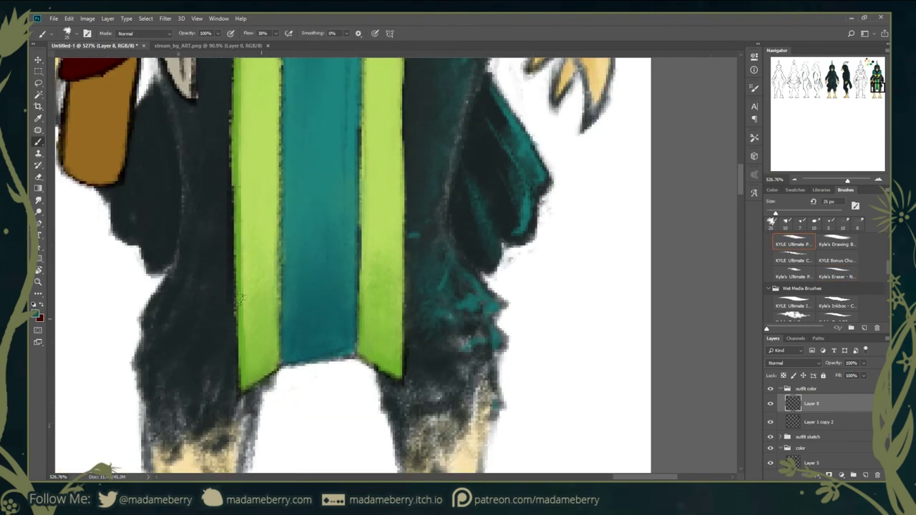
{"action": "scroll", "coordinate": [229, 222], "scroll_direction": "up", "scroll_amount": 5}
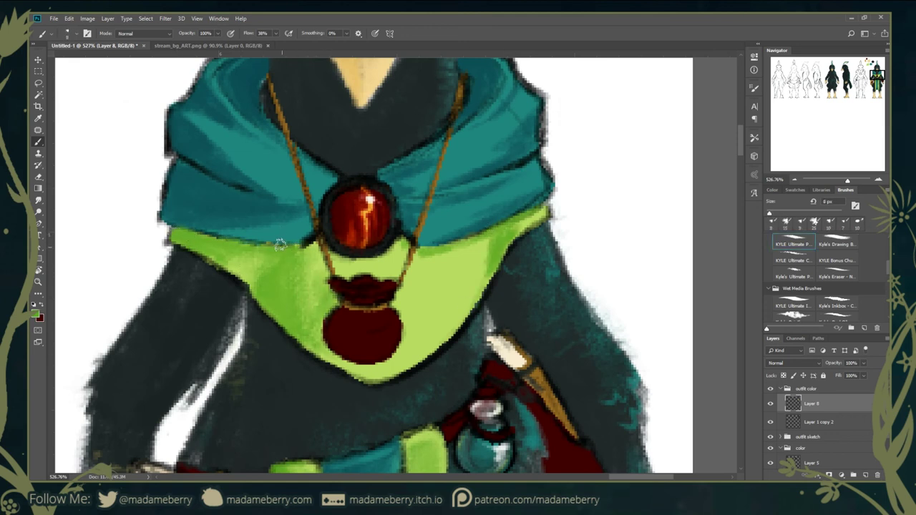
- Sample the pendant's dark red as paint colour and bring the bird's torso into view
{"action": "key", "text": "r"}
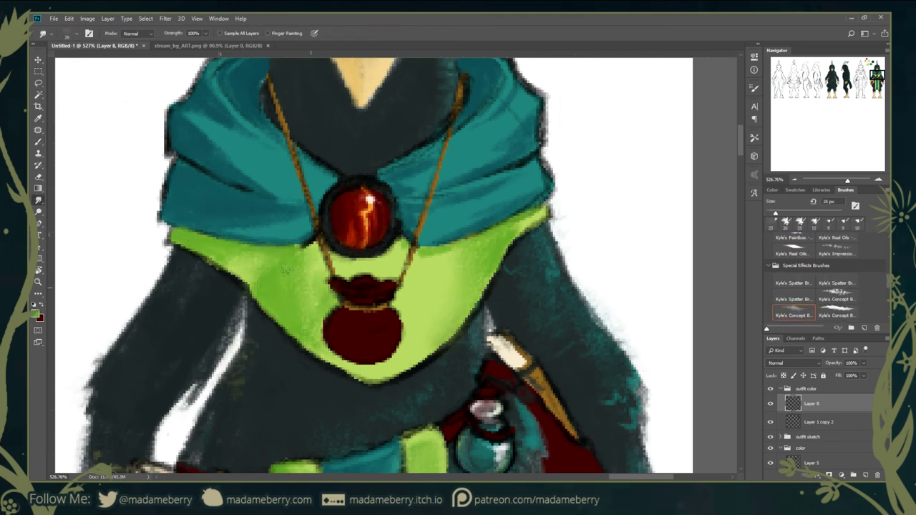
{"action": "key", "text": "b"}
{"action": "scroll", "coordinate": [371, 251], "scroll_direction": "up", "scroll_amount": 1}
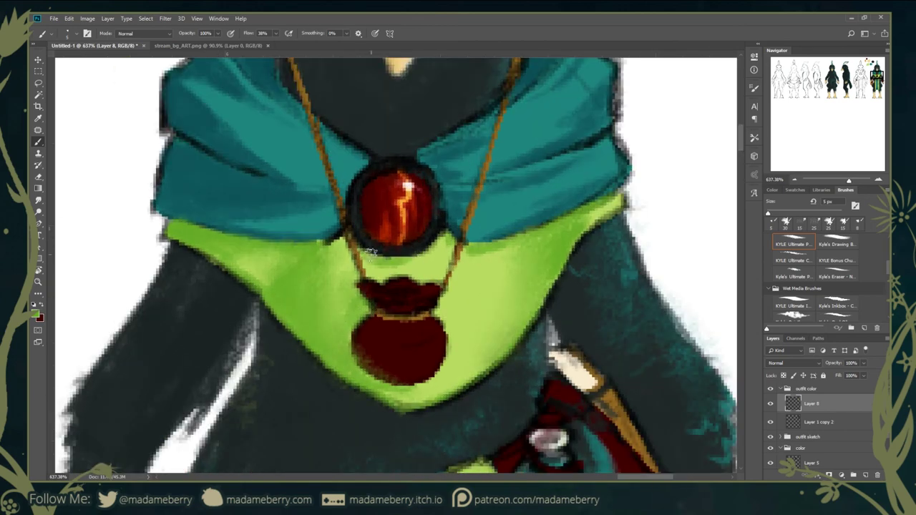
{"action": "left_click", "coordinate": [405, 365], "text": "alt"}
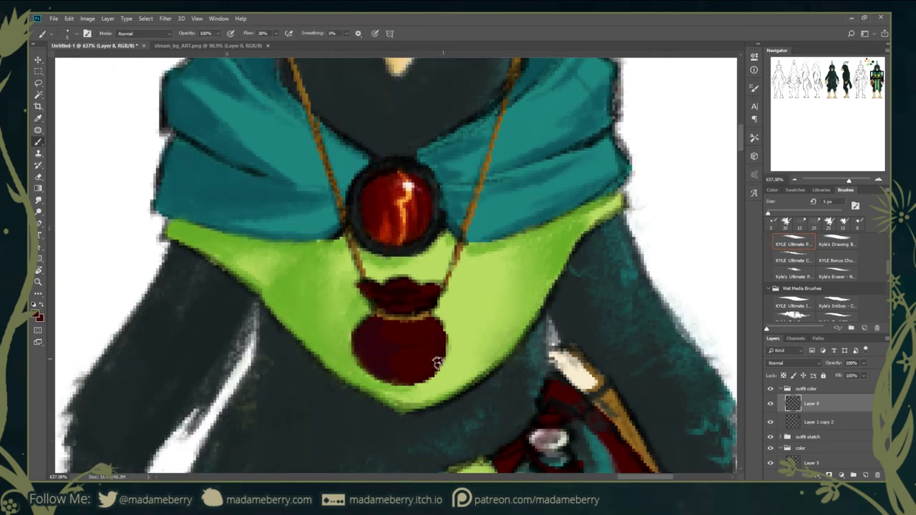
{"action": "left_click_drag", "start_coordinate": [437, 363], "coordinate": [248, 410]}
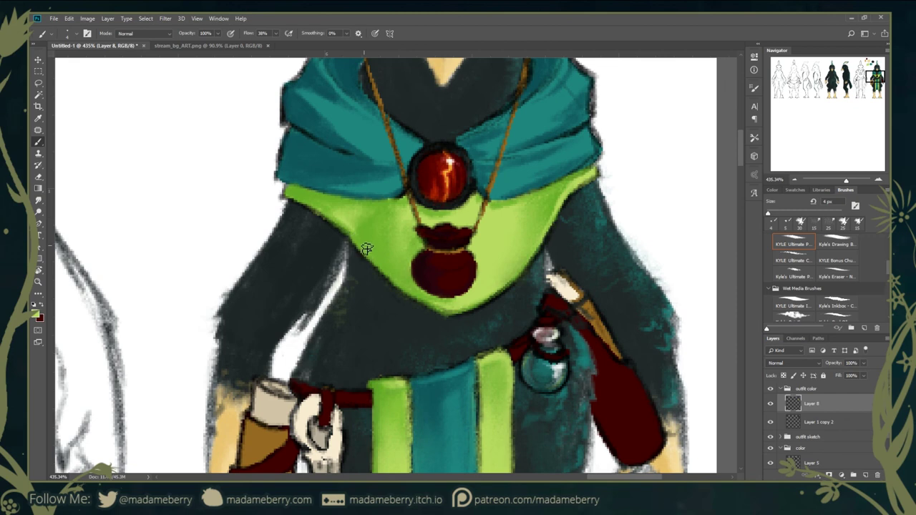
{"action": "mouse_move", "coordinate": [236, 436]}
{"action": "left_mouse_down"}
{"action": "mouse_move", "coordinate": [345, 230]}
{"action": "mouse_move", "coordinate": [570, 323]}
{"action": "left_mouse_up"}
{"action": "scroll", "coordinate": [480, 259], "scroll_direction": "down", "scroll_amount": 5}
{"action": "scroll", "coordinate": [419, 247], "scroll_direction": "up", "scroll_amount": 2}
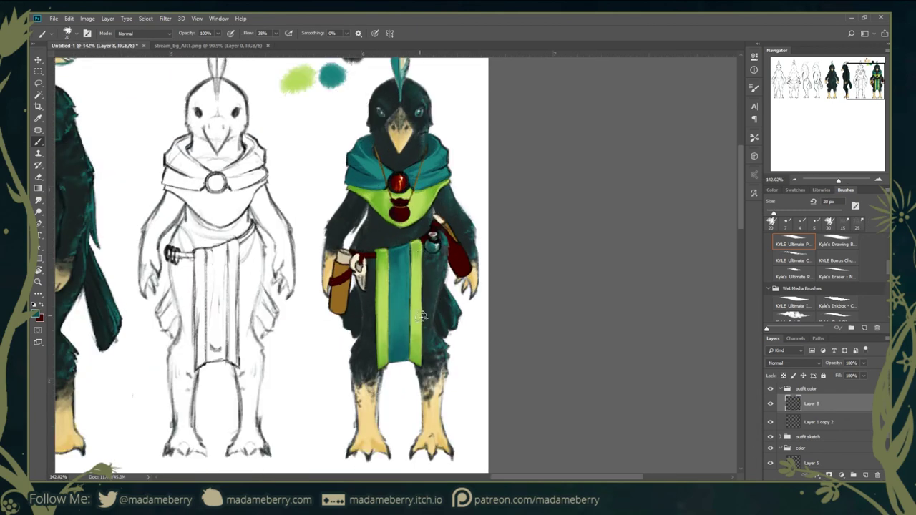
{"action": "scroll", "coordinate": [426, 268], "scroll_direction": "up", "scroll_amount": 3}
- Recentre on the scroll case and skull charm, then add a new layer for the belt details
{"action": "left_click_drag", "start_coordinate": [120, 298], "coordinate": [320, 273]}
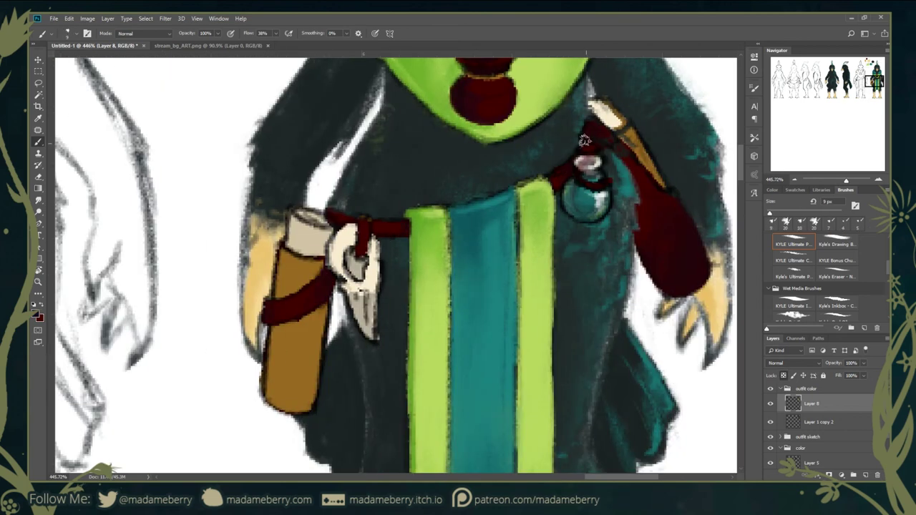
{"action": "scroll", "coordinate": [503, 266], "scroll_direction": "down", "scroll_amount": 2}
{"action": "scroll", "coordinate": [494, 258], "scroll_direction": "up", "scroll_amount": 2}
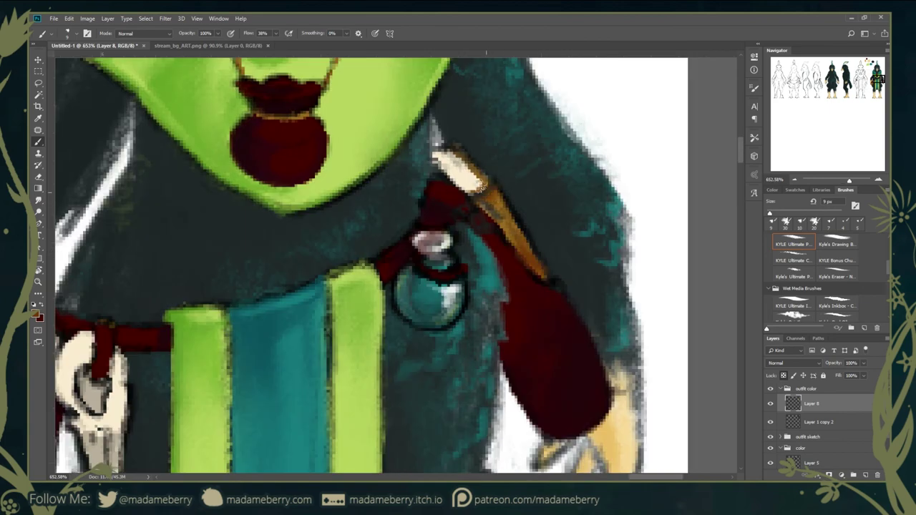
{"action": "scroll", "coordinate": [415, 205], "scroll_direction": "up", "scroll_amount": 2}
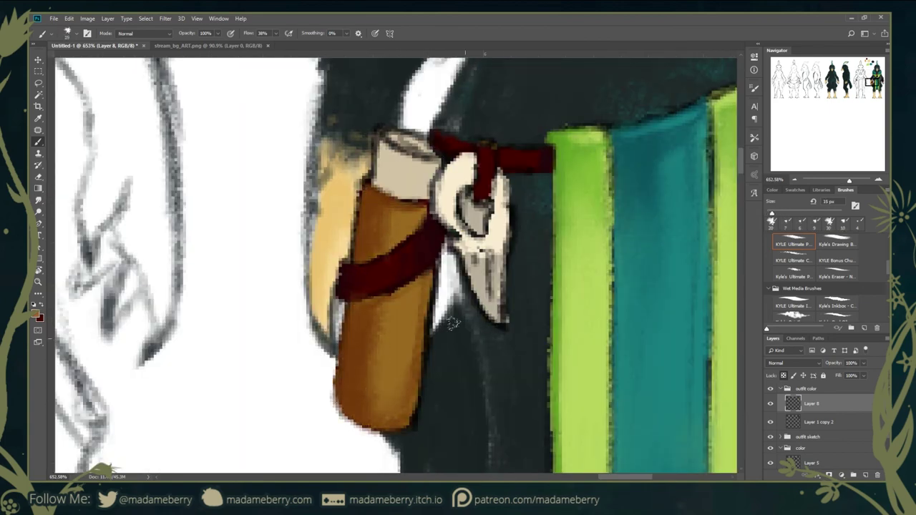
{"action": "left_click_drag", "start_coordinate": [402, 135], "coordinate": [485, 215]}
{"action": "scroll", "coordinate": [501, 230], "scroll_direction": "down", "scroll_amount": 3}
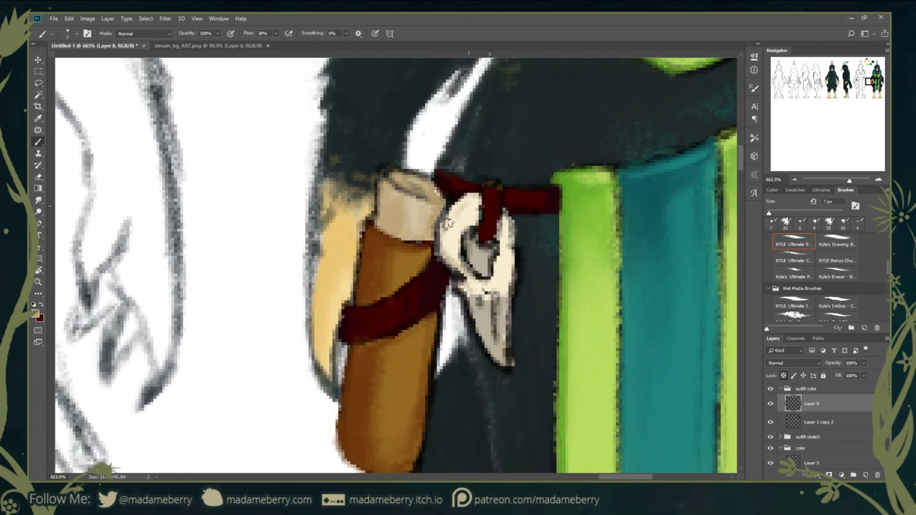
{"action": "scroll", "coordinate": [664, 254], "scroll_direction": "down", "scroll_amount": 4}
{"action": "key", "text": "ctrl+shift+alt+n"}
{"action": "left_click", "coordinate": [837, 244]}
- With a fine inking brush, paint an orange cross-shaped glyph and short dash on the banner
{"action": "scroll", "coordinate": [853, 280], "scroll_direction": "up", "scroll_amount": 1}
{"action": "left_click", "coordinate": [838, 315]}
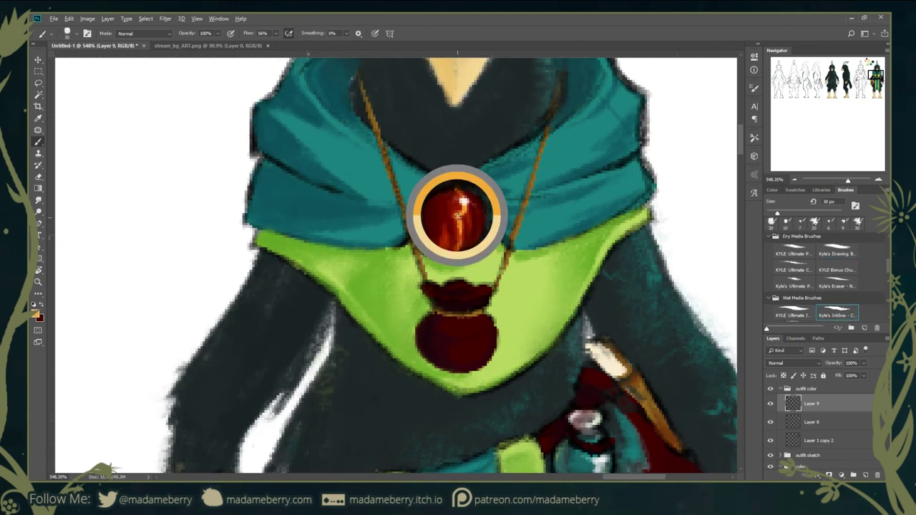
{"action": "scroll", "coordinate": [494, 215], "scroll_direction": "up", "scroll_amount": 5}
{"action": "scroll", "coordinate": [463, 301], "scroll_direction": "down", "scroll_amount": 2}
{"action": "scroll", "coordinate": [507, 136], "scroll_direction": "down", "scroll_amount": 3}
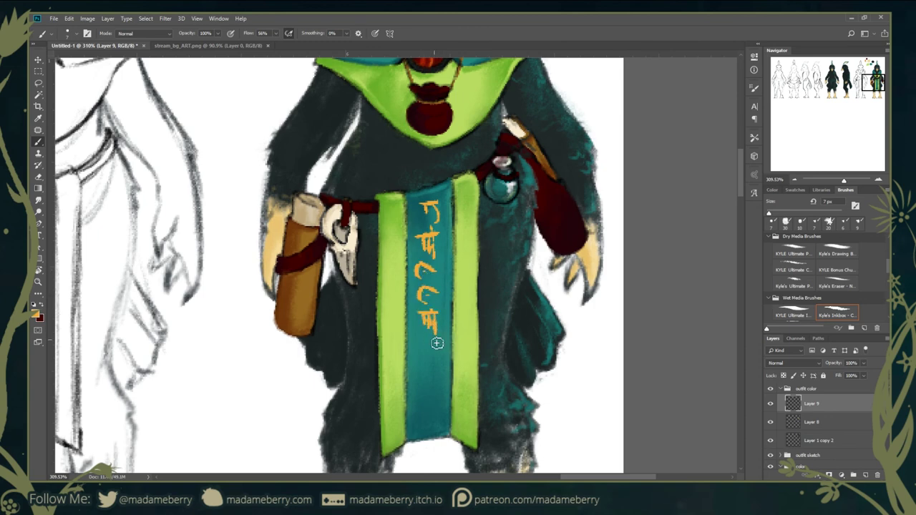
{"action": "key", "text": "ctrl+alt+z"}
{"action": "key", "text": "ctrl+alt+z"}
{"action": "key", "text": "ctrl+alt+z"}
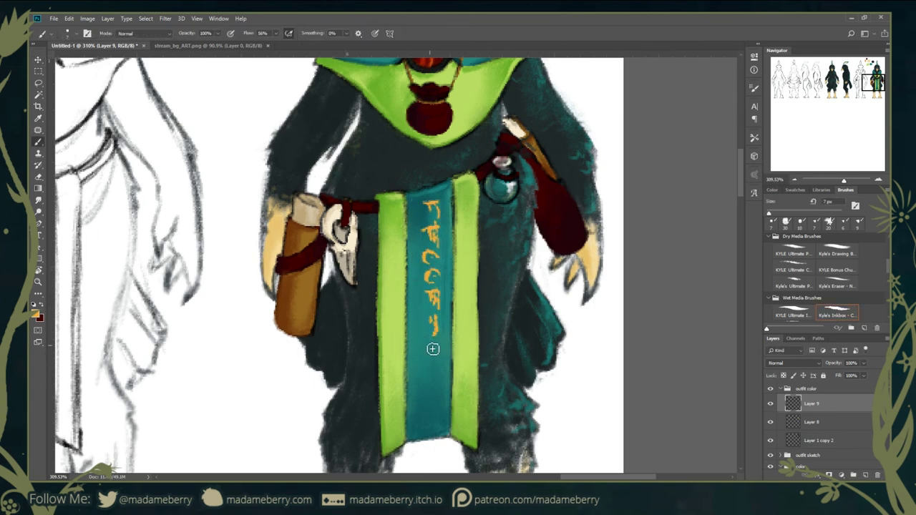
{"action": "left_click_drag", "start_coordinate": [422, 365], "coordinate": [437, 364]}
{"action": "left_click_drag", "start_coordinate": [429, 358], "coordinate": [434, 407]}
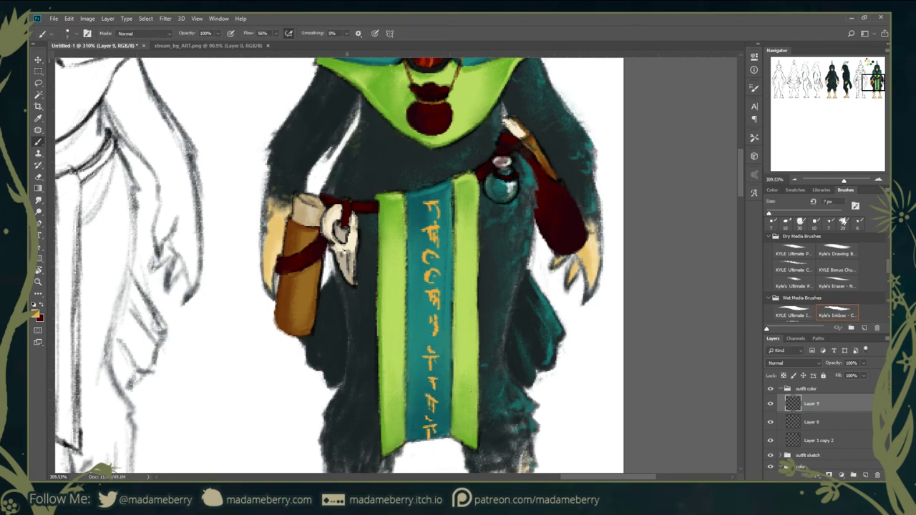
{"action": "key", "text": "ctrl+z"}
{"action": "key", "text": "ctrl+shift+z"}
- Paint orange trim along the green stripe edges and down the banner's right edge
{"action": "key", "text": "ctrl+0"}
{"action": "scroll", "coordinate": [487, 217], "scroll_direction": "up", "scroll_amount": 5}
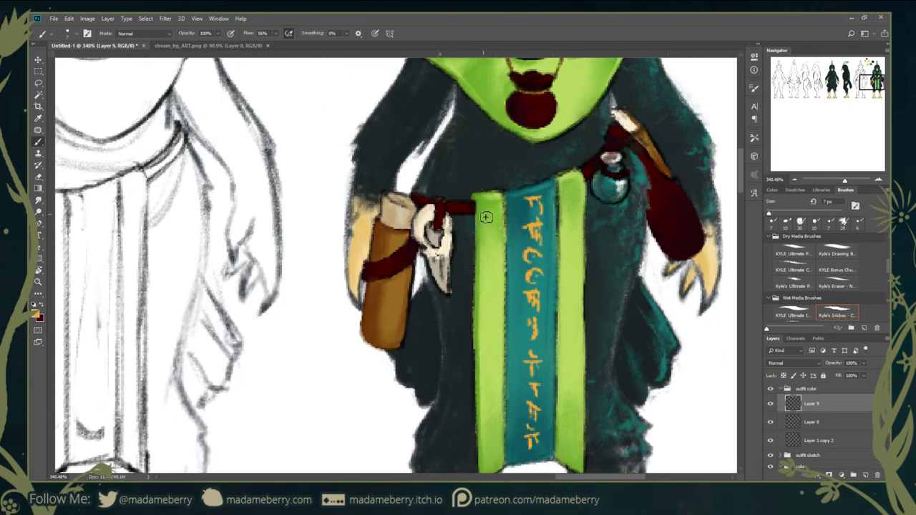
{"action": "left_click_drag", "start_coordinate": [486, 217], "coordinate": [484, 196]}
{"action": "left_click_drag", "start_coordinate": [555, 448], "coordinate": [558, 237]}
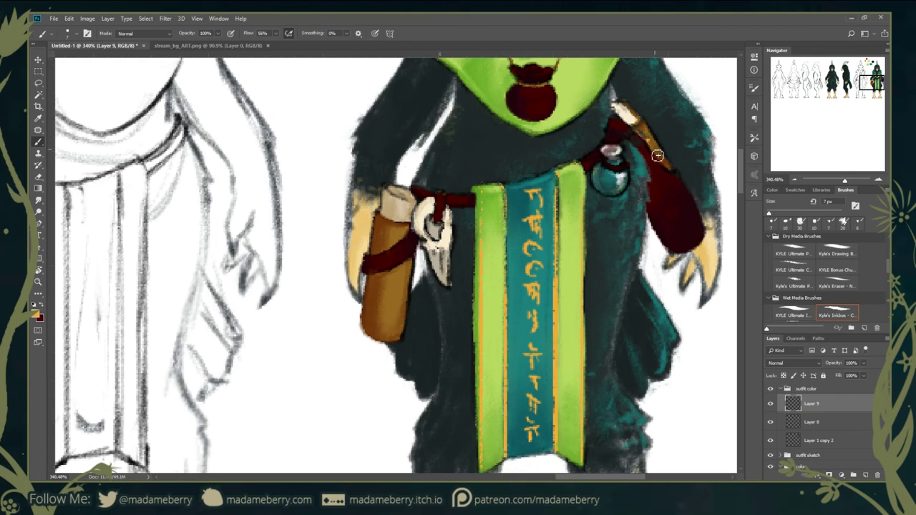
{"action": "scroll", "coordinate": [513, 112], "scroll_direction": "up", "scroll_amount": 5}
{"action": "scroll", "coordinate": [513, 112], "scroll_direction": "right", "scroll_amount": 3}
{"action": "scroll", "coordinate": [390, 215], "scroll_direction": "up", "scroll_amount": 2}
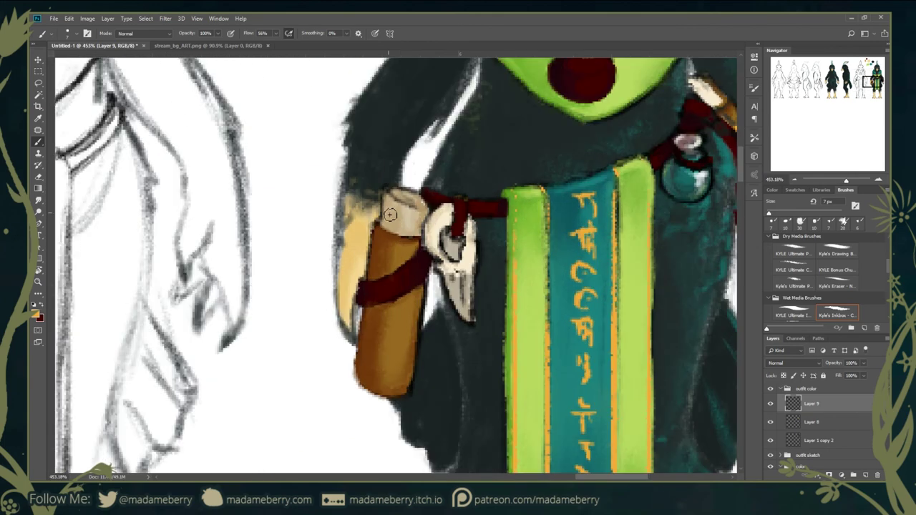
{"action": "scroll", "coordinate": [417, 219], "scroll_direction": "down", "scroll_amount": 3}
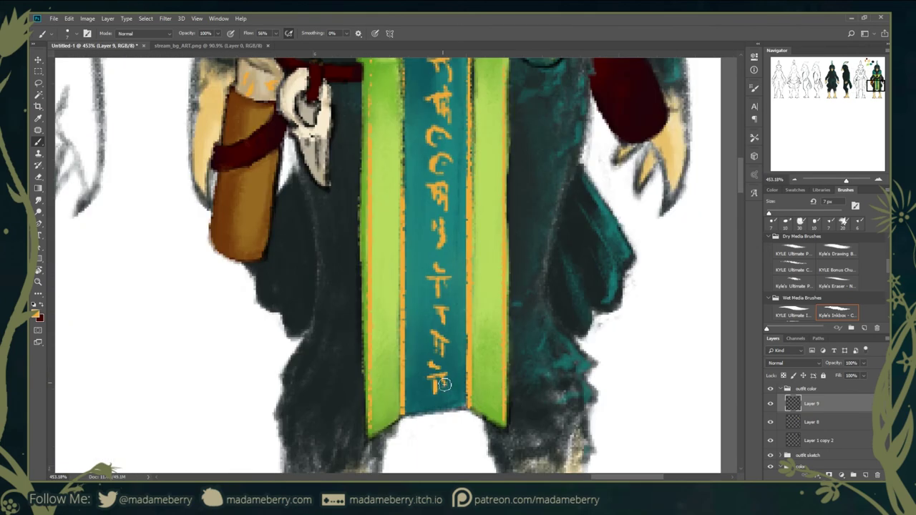
{"action": "scroll", "coordinate": [502, 229], "scroll_direction": "down", "scroll_amount": 3}
{"action": "scroll", "coordinate": [590, 244], "scroll_direction": "down", "scroll_amount": 2}
- Set the accent layer to Linear Light and clean up the yellow glow by alternating brush and eraser
{"action": "key", "text": "m"}
{"action": "key", "text": "e"}
{"action": "scroll", "coordinate": [544, 276], "scroll_direction": "up", "scroll_amount": 8}
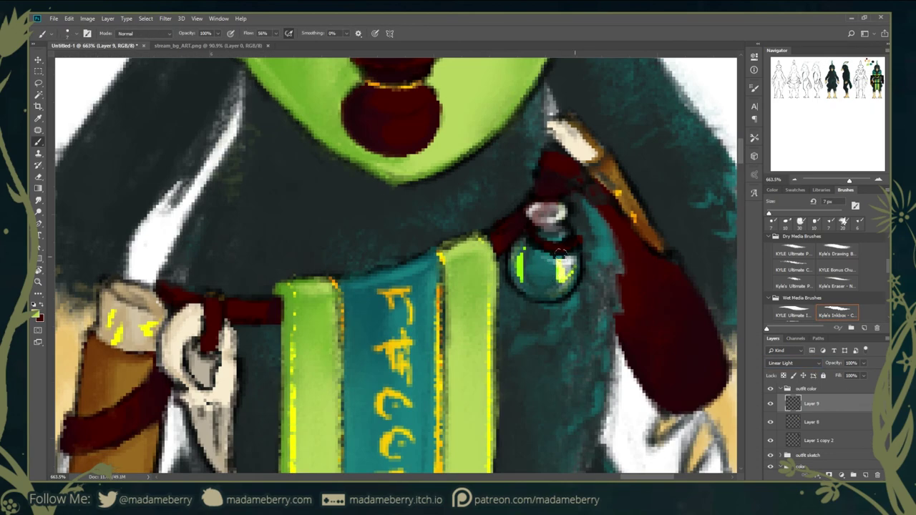
{"action": "scroll", "coordinate": [472, 278], "scroll_direction": "down", "scroll_amount": 3}
{"action": "key", "text": "b"}
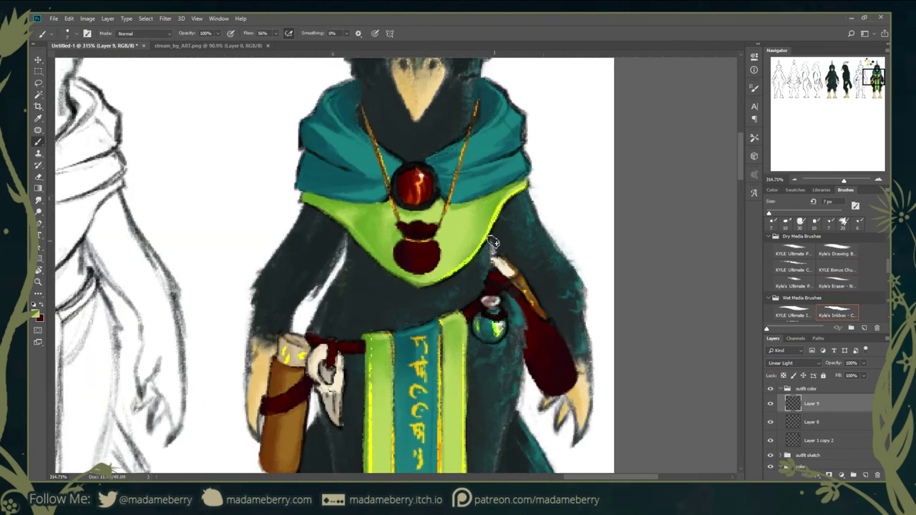
{"action": "key", "text": "e"}
{"action": "key", "text": "b"}
{"action": "key", "text": "e"}
{"action": "scroll", "coordinate": [373, 251], "scroll_direction": "up", "scroll_amount": 2}
{"action": "scroll", "coordinate": [351, 264], "scroll_direction": "up", "scroll_amount": 1}
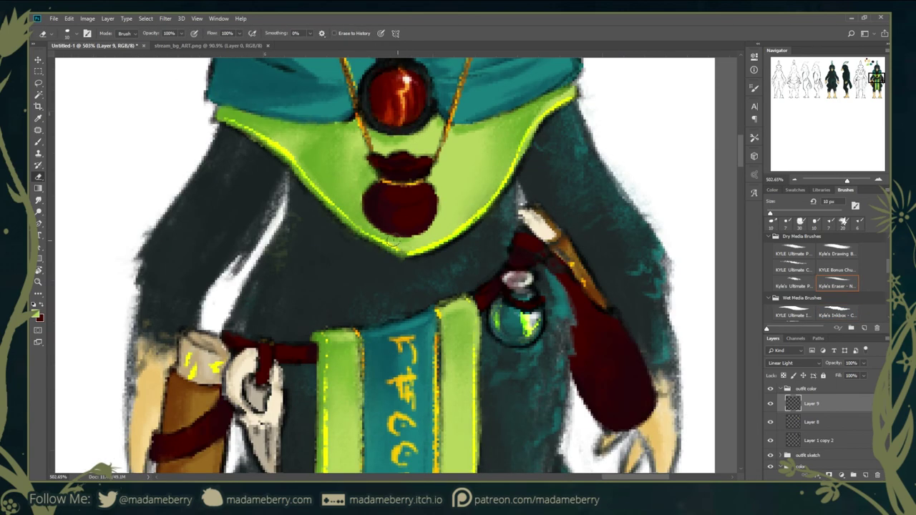
{"action": "scroll", "coordinate": [501, 287], "scroll_direction": "down", "scroll_amount": 3}
{"action": "scroll", "coordinate": [501, 292], "scroll_direction": "down", "scroll_amount": 1}
{"action": "scroll", "coordinate": [501, 292], "scroll_direction": "up", "scroll_amount": 3}
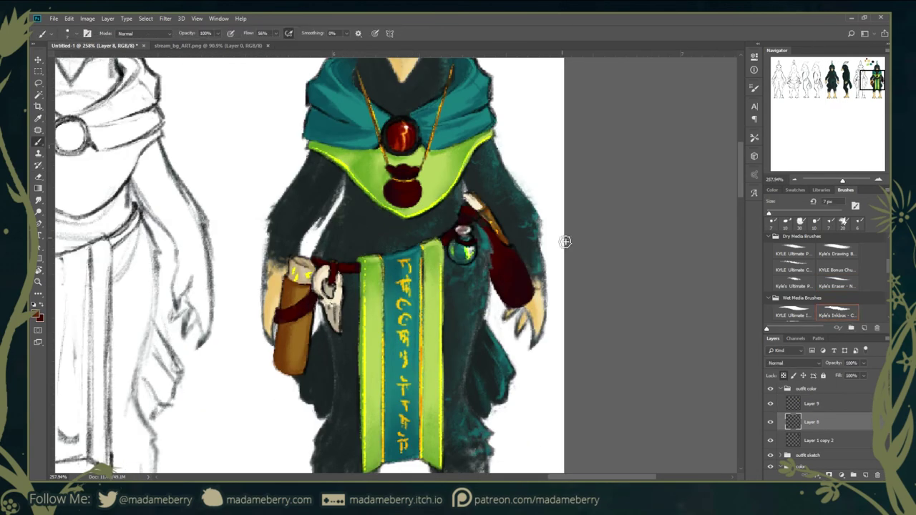
{"action": "scroll", "coordinate": [425, 201], "scroll_direction": "up", "scroll_amount": 3}
- Shrink the brush to 7 px while moving across the outfit's accents
{"action": "key", "text": "bracketleft"}
{"action": "key", "text": "bracketleft"}
{"action": "key", "text": "bracketleft"}
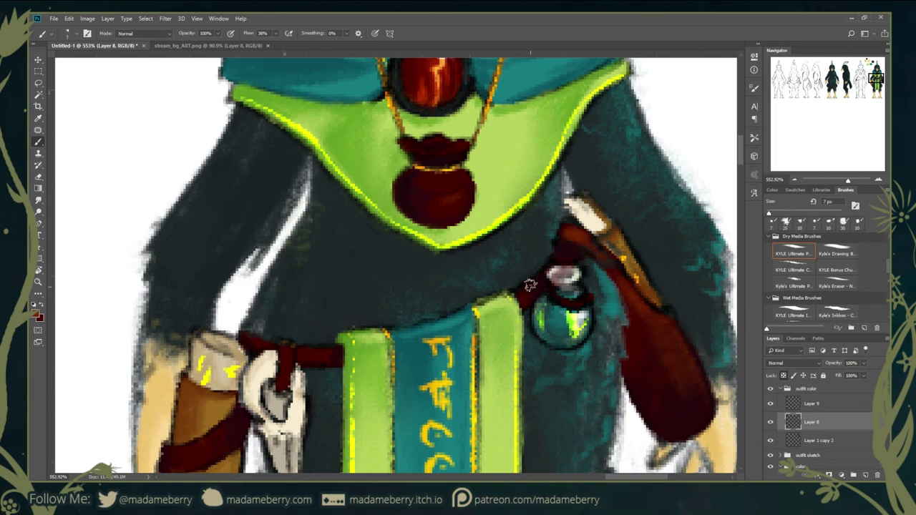
{"action": "scroll", "coordinate": [556, 241], "scroll_direction": "down", "scroll_amount": 3}
{"action": "scroll", "coordinate": [394, 317], "scroll_direction": "down", "scroll_amount": 3}
{"action": "scroll", "coordinate": [394, 317], "scroll_direction": "down", "scroll_amount": 2}
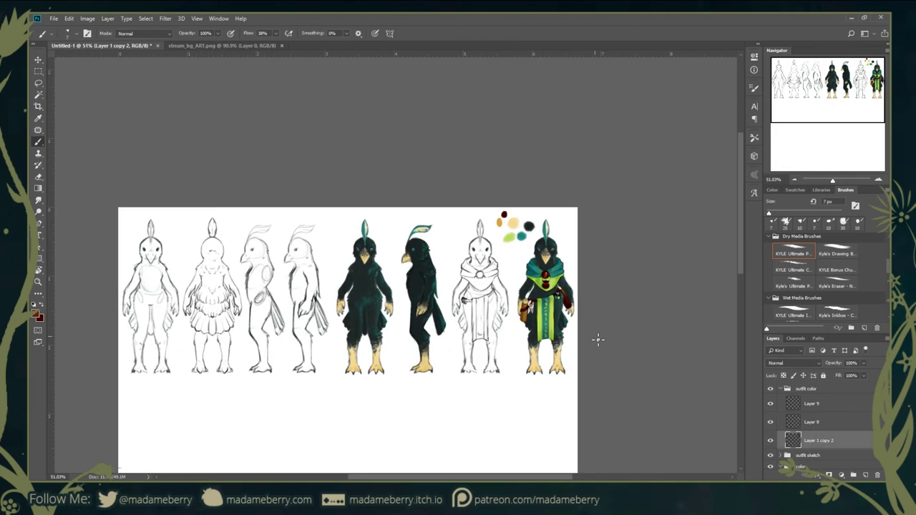
{"action": "scroll", "coordinate": [597, 337], "scroll_direction": "down", "scroll_amount": 2}
{"action": "scroll", "coordinate": [582, 357], "scroll_direction": "up", "scroll_amount": 3}
{"action": "scroll", "coordinate": [484, 259], "scroll_direction": "up", "scroll_amount": 2}
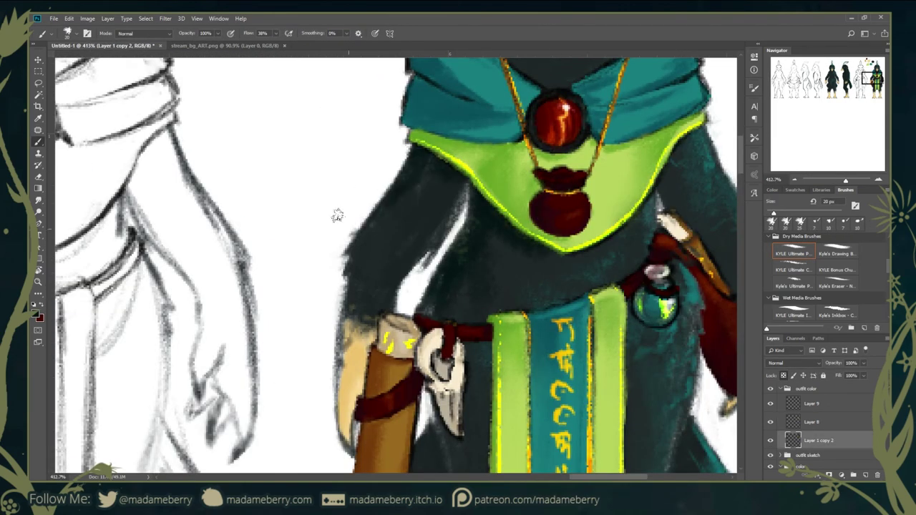
{"action": "scroll", "coordinate": [476, 204], "scroll_direction": "up", "scroll_amount": 1}
{"action": "scroll", "coordinate": [429, 264], "scroll_direction": "down", "scroll_amount": 3}
{"action": "scroll", "coordinate": [358, 214], "scroll_direction": "down", "scroll_amount": 2}
{"action": "scroll", "coordinate": [329, 147], "scroll_direction": "up", "scroll_amount": 2}
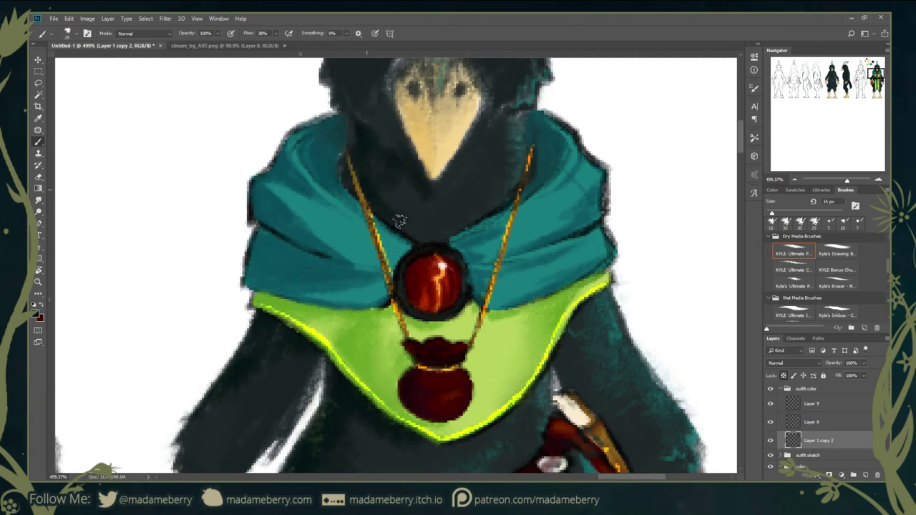
{"action": "scroll", "coordinate": [328, 147], "scroll_direction": "up", "scroll_amount": 5}
{"action": "scroll", "coordinate": [329, 147], "scroll_direction": "left", "scroll_amount": 2}
- Erase stray glow on the head area with a smaller eraser, then resume painting on the outfit layer
{"action": "key", "text": "e"}
{"action": "key", "text": "alt+bracketright"}
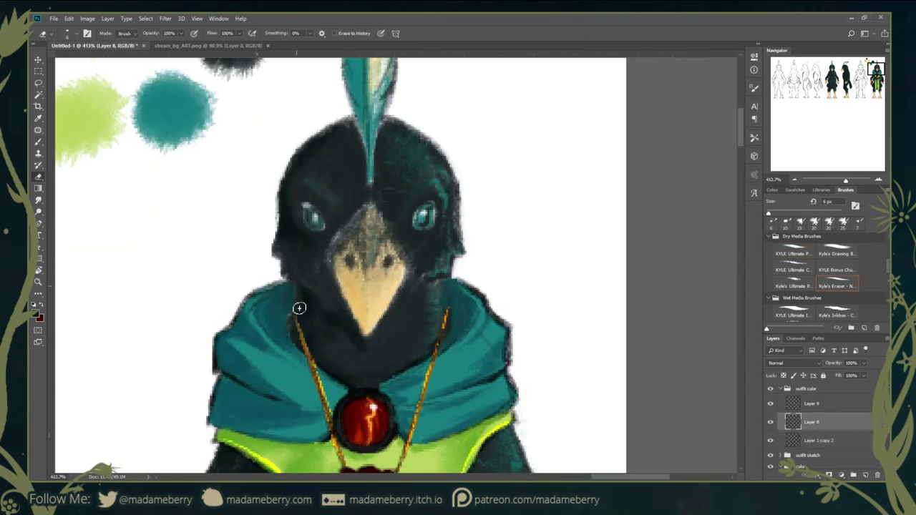
{"action": "key", "text": "alt+bracketleft"}
{"action": "key", "text": "b"}
{"action": "scroll", "coordinate": [551, 229], "scroll_direction": "down", "scroll_amount": 4}
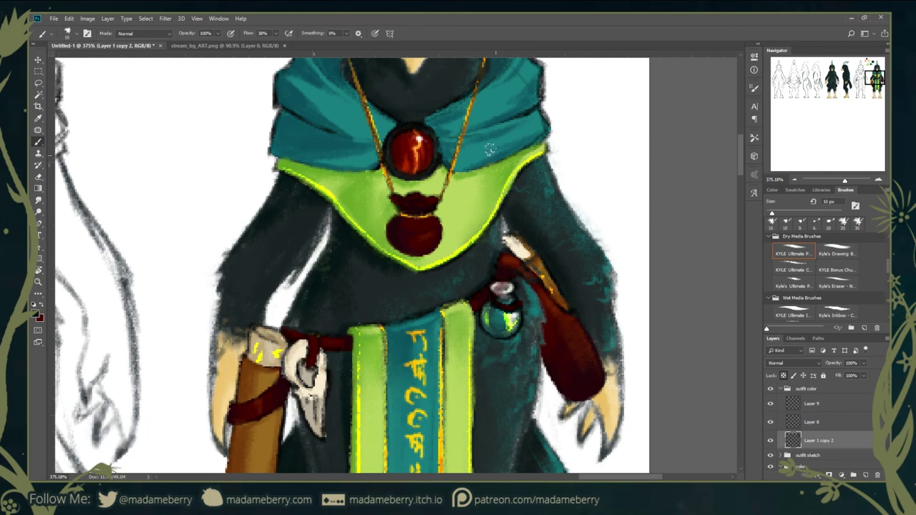
{"action": "scroll", "coordinate": [364, 291], "scroll_direction": "down", "scroll_amount": 1}
{"action": "scroll", "coordinate": [320, 231], "scroll_direction": "down", "scroll_amount": 2}
{"action": "scroll", "coordinate": [462, 318], "scroll_direction": "up", "scroll_amount": 3}
{"action": "scroll", "coordinate": [462, 319], "scroll_direction": "down", "scroll_amount": 5}
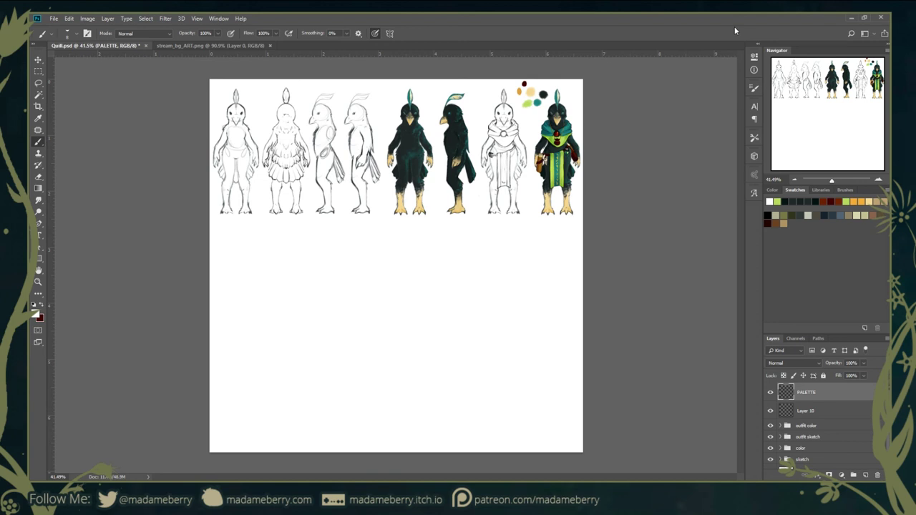
- On Layer 10, rough in a head circle, crossed legs and books with low-flow 20 px brush strokes
{"action": "key", "text": "alt+bracketleft"}
{"action": "key", "text": "shift+3"}
{"action": "key", "text": "shift+8"}
{"action": "left_click_drag", "start_coordinate": [401, 270], "coordinate": [424, 301]}
{"action": "key", "text": "F5"}
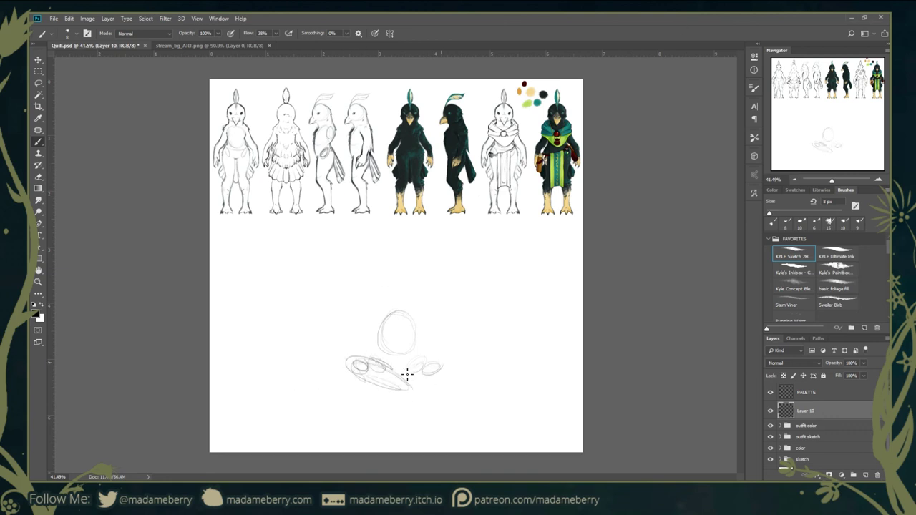
{"action": "left_click_drag", "start_coordinate": [428, 385], "coordinate": [401, 368]}
{"action": "key", "text": "e"}
{"action": "key", "text": "b"}
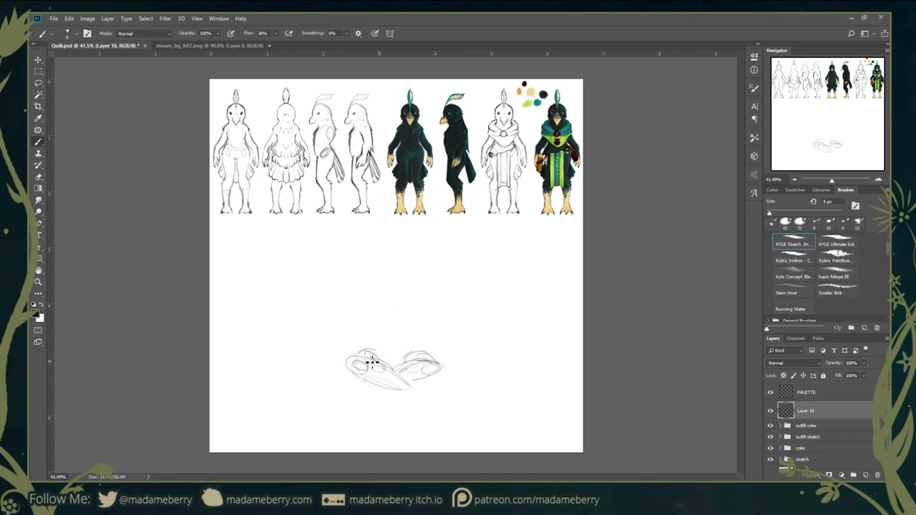
{"action": "key", "text": "bracketright"}
{"action": "key", "text": "bracketright"}
{"action": "key", "text": "bracketright"}
{"action": "scroll", "coordinate": [398, 352], "scroll_direction": "up", "scroll_amount": 1, "text": "alt"}
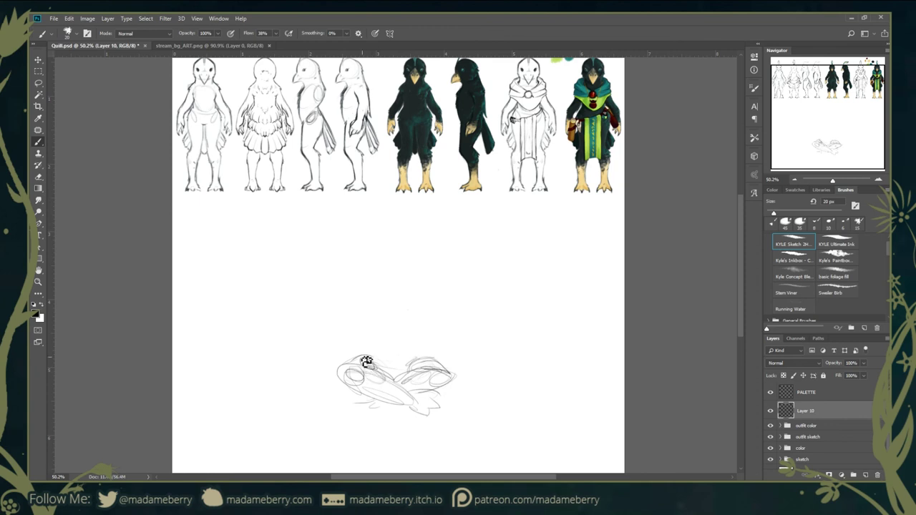
{"action": "key", "text": "ctrl+z"}
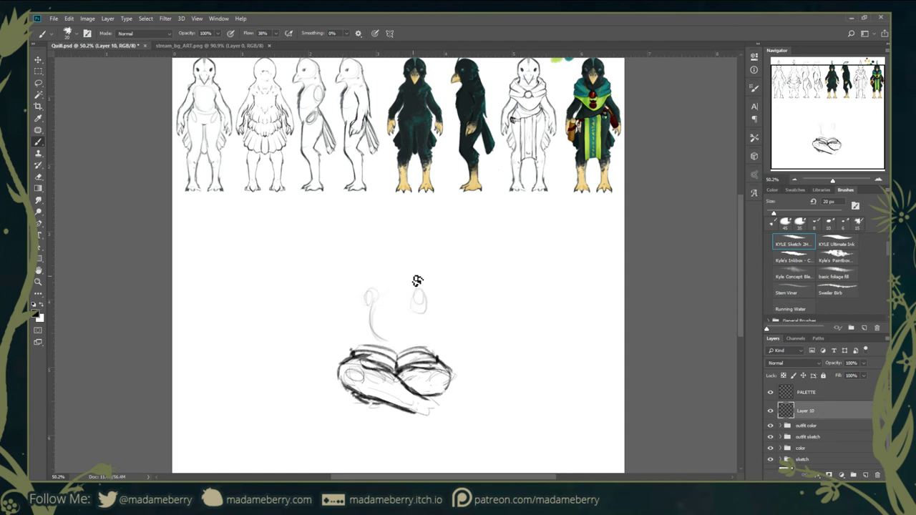
- Sketch the head and neck, left body contour, arm across the torso, and a book at left
{"action": "mouse_move", "coordinate": [400, 265]}
{"action": "left_mouse_down"}
{"action": "mouse_move", "coordinate": [386, 236]}
{"action": "mouse_move", "coordinate": [433, 301]}
{"action": "left_mouse_up"}
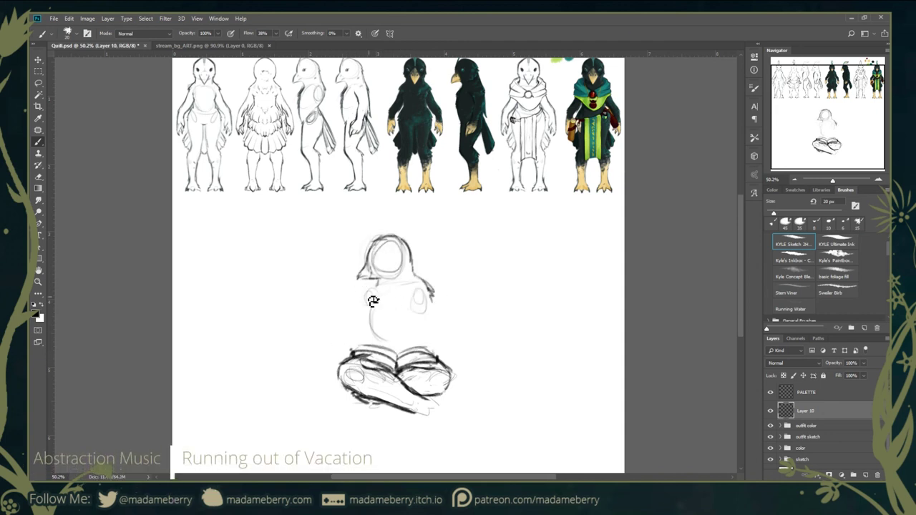
{"action": "left_click_drag", "start_coordinate": [361, 326], "coordinate": [338, 355]}
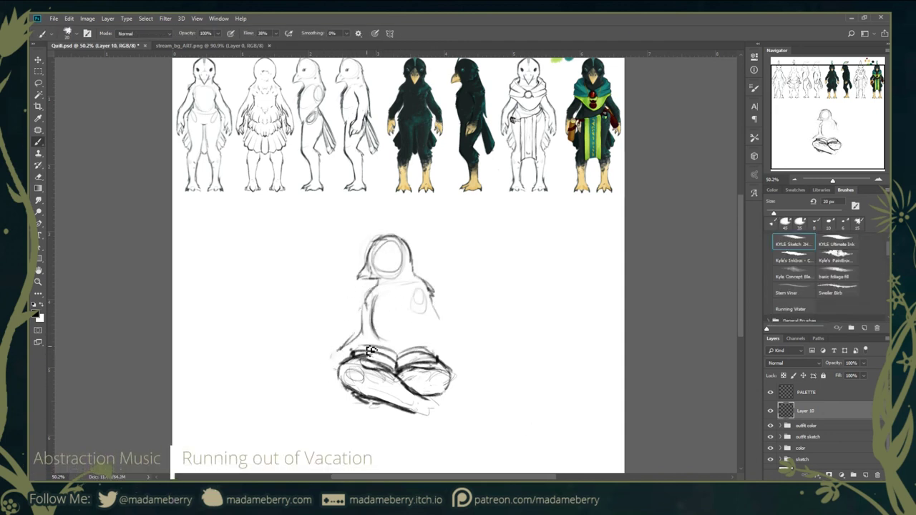
{"action": "left_click_drag", "start_coordinate": [430, 314], "coordinate": [410, 336]}
{"action": "left_click_drag", "start_coordinate": [375, 294], "coordinate": [370, 339]}
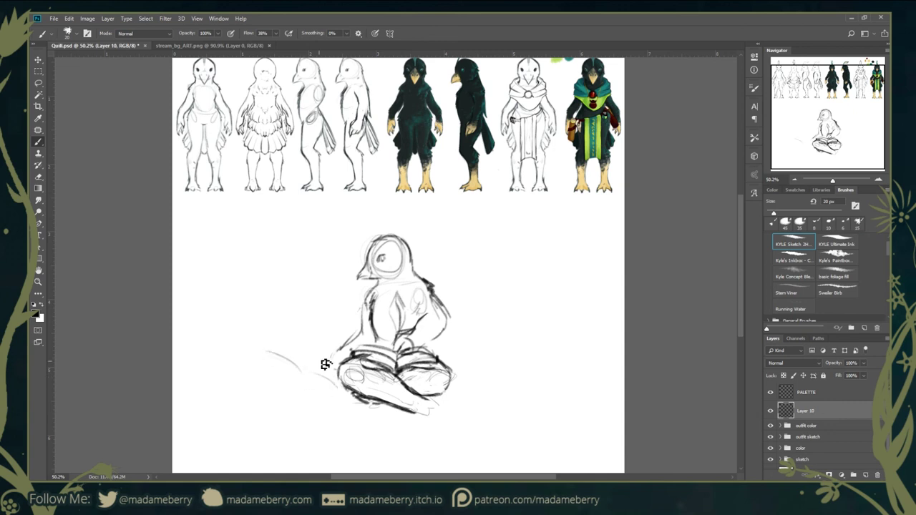
{"action": "left_click_drag", "start_coordinate": [309, 357], "coordinate": [329, 368]}
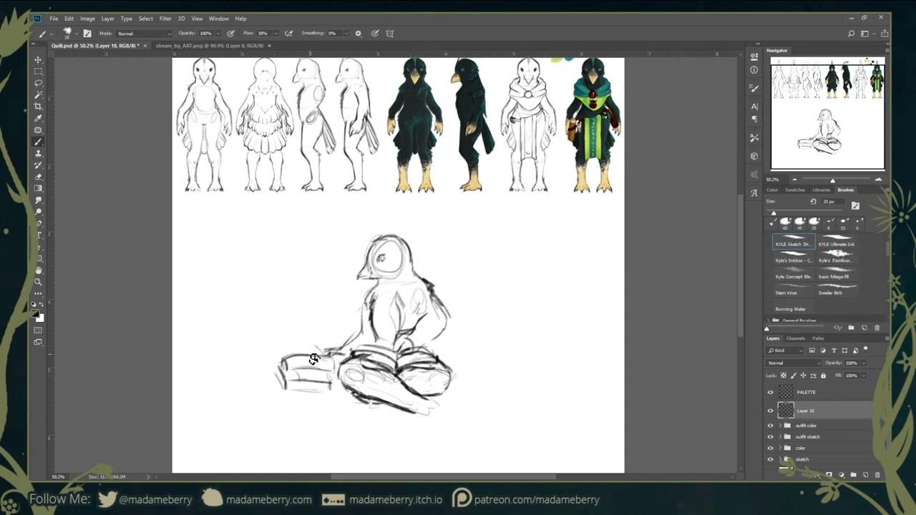
{"action": "mouse_move", "coordinate": [310, 400]}
{"action": "left_mouse_down"}
{"action": "mouse_move", "coordinate": [280, 381]}
{"action": "mouse_move", "coordinate": [293, 393]}
{"action": "left_mouse_up"}
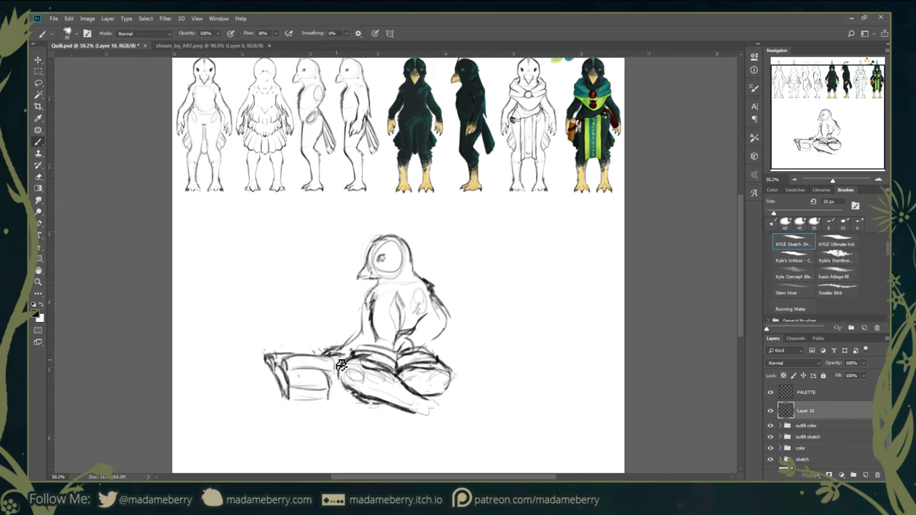
- Zoom out to the whole drawing and fade the rough sketch to 35% opacity
{"action": "left_click_drag", "start_coordinate": [337, 342], "coordinate": [431, 410]}
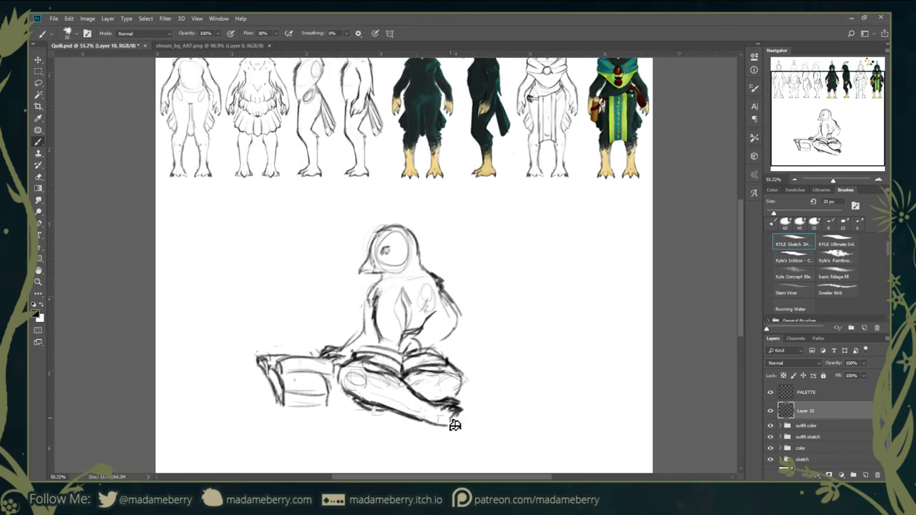
{"action": "scroll", "coordinate": [454, 425], "scroll_direction": "up", "scroll_amount": 2}
{"action": "scroll", "coordinate": [469, 410], "scroll_direction": "down", "scroll_amount": 1}
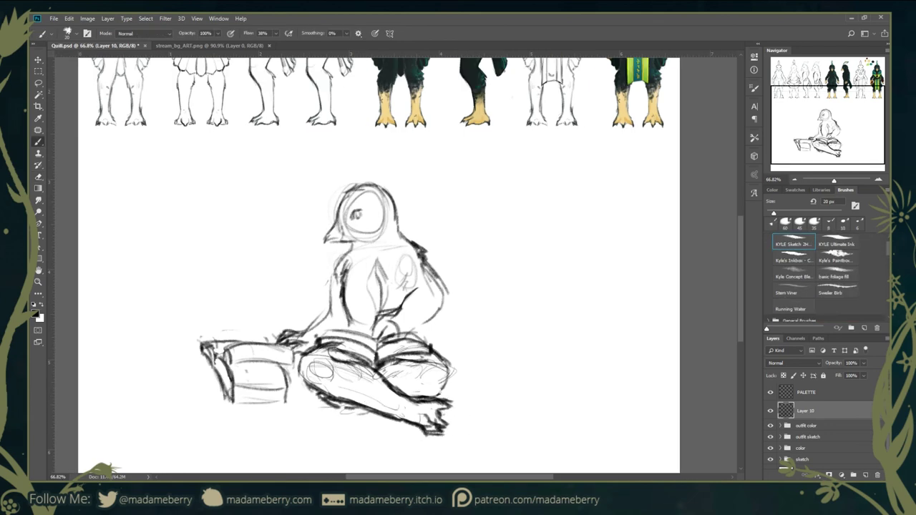
{"action": "key", "text": "ctrl+t"}
{"action": "scroll", "coordinate": [306, 447], "scroll_direction": "down", "scroll_amount": 2}
{"action": "key", "text": "Escape"}
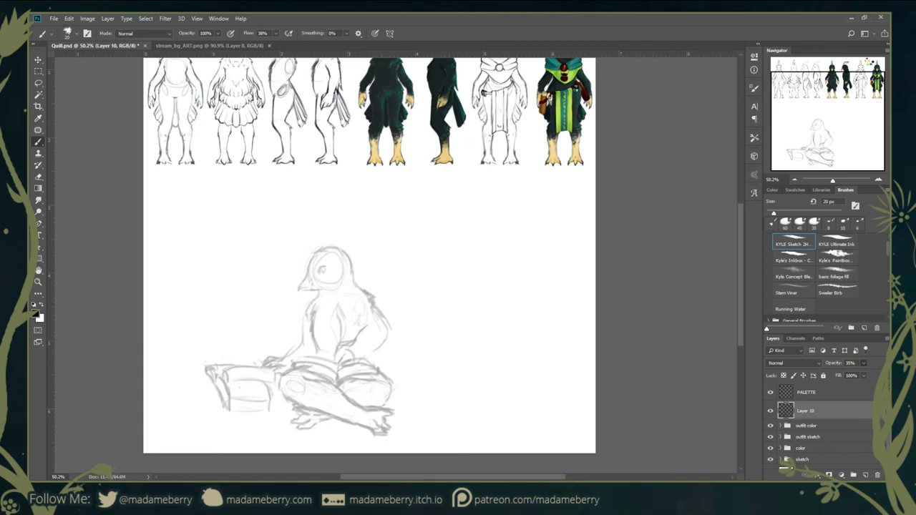
{"action": "key", "text": "ctrl+shift+alt+n"}
{"action": "scroll", "coordinate": [351, 286], "scroll_direction": "up", "scroll_amount": 5}
- On a new line-art layer, ink the bird's head, shoulder and jagged back feathers
{"action": "key", "text": "bracketleft"}
{"action": "mouse_move", "coordinate": [379, 208]}
{"action": "left_mouse_down"}
{"action": "mouse_move", "coordinate": [326, 312]}
{"action": "mouse_move", "coordinate": [375, 307]}
{"action": "left_mouse_up"}
{"action": "scroll", "coordinate": [356, 368], "scroll_direction": "up", "scroll_amount": 2}
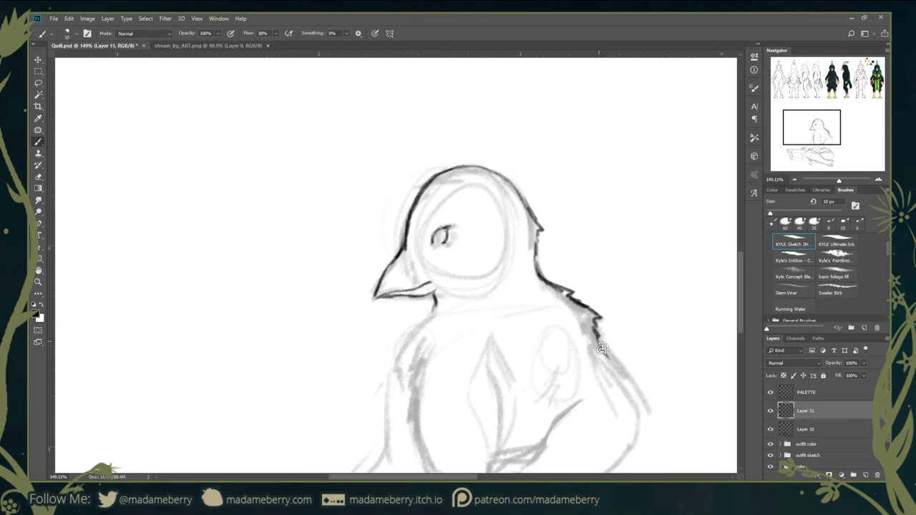
{"action": "left_click_drag", "start_coordinate": [600, 334], "coordinate": [537, 207]}
{"action": "left_click_drag", "start_coordinate": [479, 321], "coordinate": [511, 290]}
{"action": "mouse_move", "coordinate": [573, 308]}
{"action": "left_mouse_down"}
{"action": "mouse_move", "coordinate": [501, 342]}
{"action": "mouse_move", "coordinate": [433, 409]}
{"action": "left_mouse_up"}
- Ink the arm line from inside the chest oval down to the hand
{"action": "scroll", "coordinate": [479, 363], "scroll_direction": "up", "scroll_amount": 2}
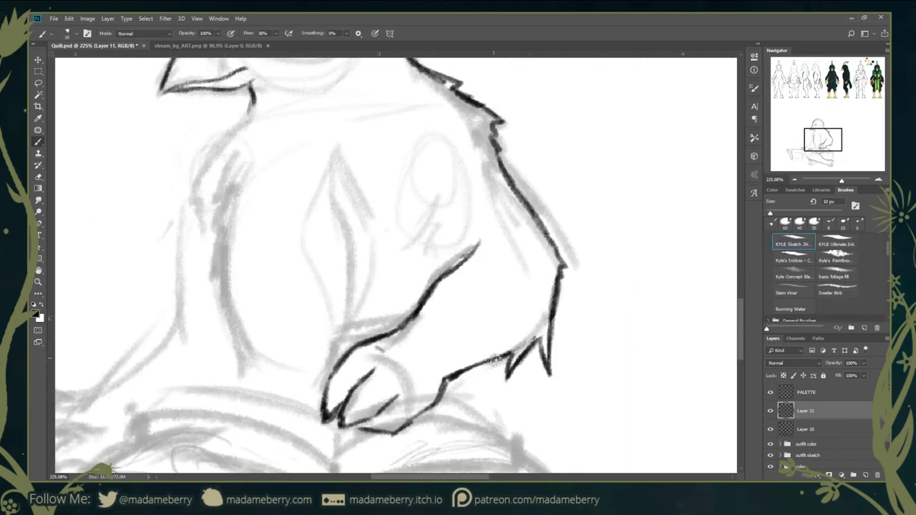
{"action": "scroll", "coordinate": [470, 266], "scroll_direction": "up", "scroll_amount": 2}
{"action": "left_click_drag", "start_coordinate": [470, 268], "coordinate": [452, 299]}
{"action": "mouse_move", "coordinate": [478, 290]}
{"action": "left_mouse_down"}
{"action": "mouse_move", "coordinate": [506, 336]}
{"action": "mouse_move", "coordinate": [485, 361]}
{"action": "left_mouse_up"}
{"action": "scroll", "coordinate": [397, 315], "scroll_direction": "up", "scroll_amount": 1}
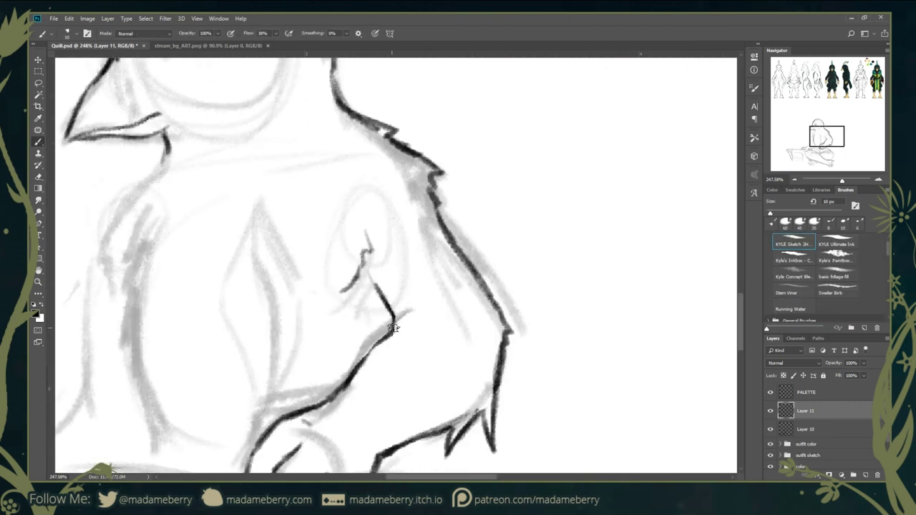
{"action": "scroll", "coordinate": [398, 315], "scroll_direction": "down", "scroll_amount": 2}
- Ink the sleeve and the arm reaching toward the side books, darkening the stroke under the hand
{"action": "left_click_drag", "start_coordinate": [321, 252], "coordinate": [315, 358]}
{"action": "scroll", "coordinate": [296, 279], "scroll_direction": "down", "scroll_amount": 3}
{"action": "scroll", "coordinate": [436, 327], "scroll_direction": "left", "scroll_amount": 2}
{"action": "left_click_drag", "start_coordinate": [270, 295], "coordinate": [413, 195]}
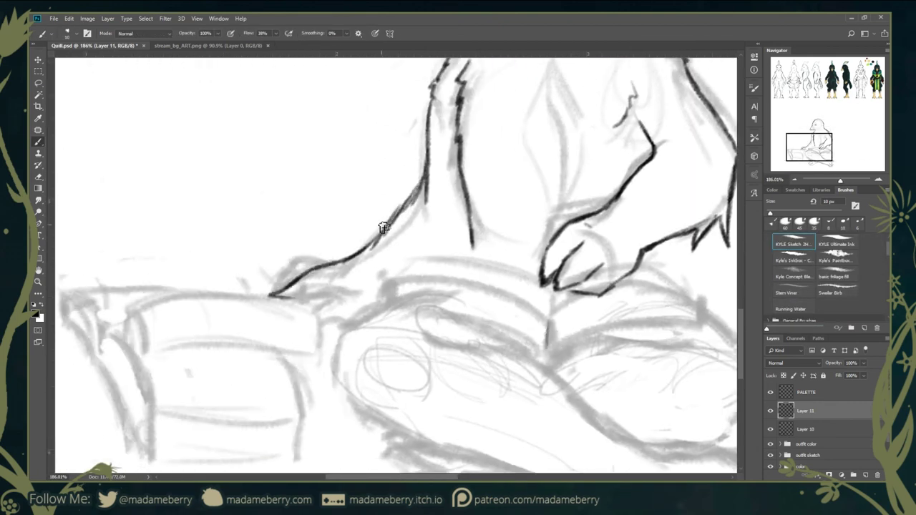
{"action": "left_click_drag", "start_coordinate": [321, 320], "coordinate": [356, 315]}
- Ink the left book stack's curves, lower edge, lower block and side edge
{"action": "left_click_drag", "start_coordinate": [147, 349], "coordinate": [143, 381]}
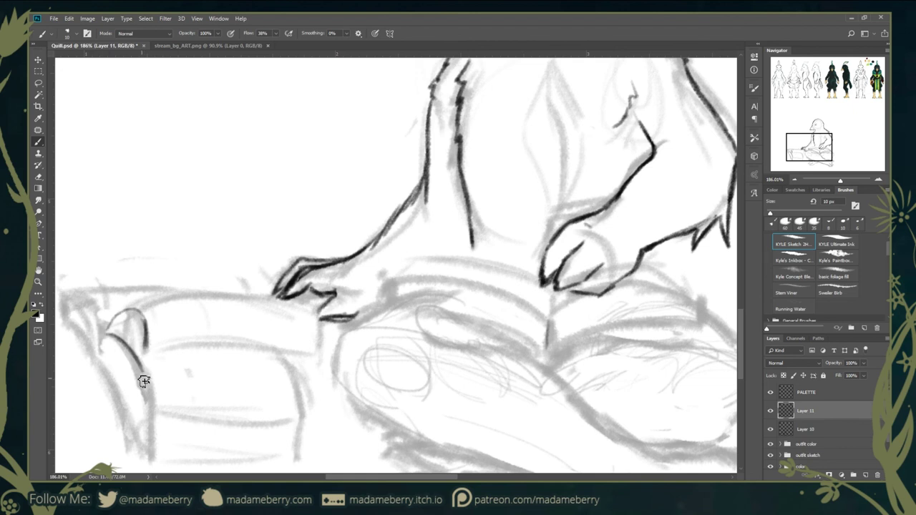
{"action": "left_click_drag", "start_coordinate": [111, 343], "coordinate": [136, 438]}
{"action": "mouse_move", "coordinate": [146, 349]}
{"action": "left_mouse_down"}
{"action": "mouse_move", "coordinate": [198, 351]}
{"action": "mouse_move", "coordinate": [322, 323]}
{"action": "left_mouse_up"}
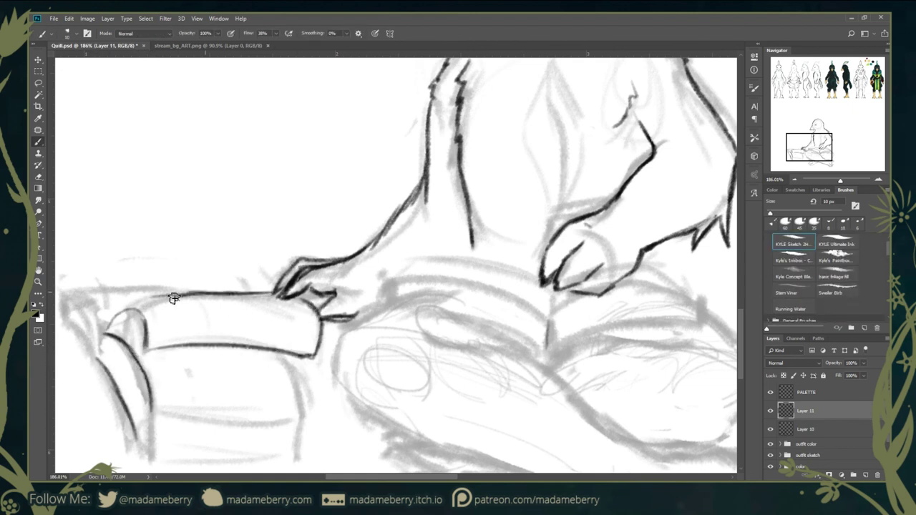
{"action": "left_click_drag", "start_coordinate": [153, 409], "coordinate": [308, 351]}
{"action": "scroll", "coordinate": [327, 348], "scroll_direction": "down", "scroll_amount": 2}
{"action": "left_click_drag", "start_coordinate": [178, 370], "coordinate": [322, 374]}
- Redraw the left book's outer curve darker and ink its page edges
{"action": "key", "text": "e"}
{"action": "key", "text": "b"}
{"action": "left_click_drag", "start_coordinate": [129, 294], "coordinate": [174, 383]}
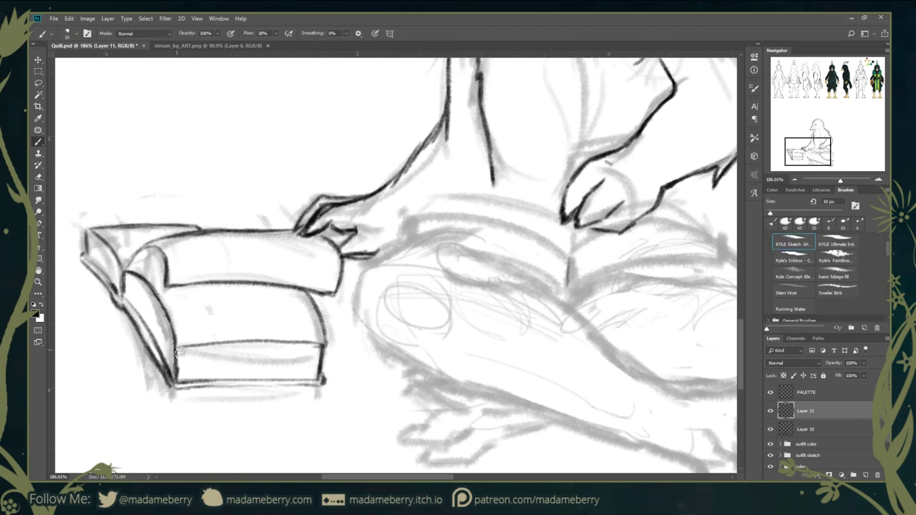
{"action": "scroll", "coordinate": [179, 351], "scroll_direction": "up", "scroll_amount": 2}
{"action": "left_click_drag", "start_coordinate": [355, 341], "coordinate": [407, 361]}
{"action": "mouse_move", "coordinate": [166, 372]}
{"action": "left_mouse_down"}
{"action": "mouse_move", "coordinate": [394, 383]}
{"action": "mouse_move", "coordinate": [451, 236]}
{"action": "mouse_move", "coordinate": [449, 91]}
{"action": "left_mouse_up"}
- Ink the quill feather on the chest with two strokes
{"action": "scroll", "coordinate": [272, 357], "scroll_direction": "down", "scroll_amount": 2}
{"action": "scroll", "coordinate": [272, 356], "scroll_direction": "up", "scroll_amount": 2}
{"action": "left_click_drag", "start_coordinate": [450, 92], "coordinate": [446, 273]}
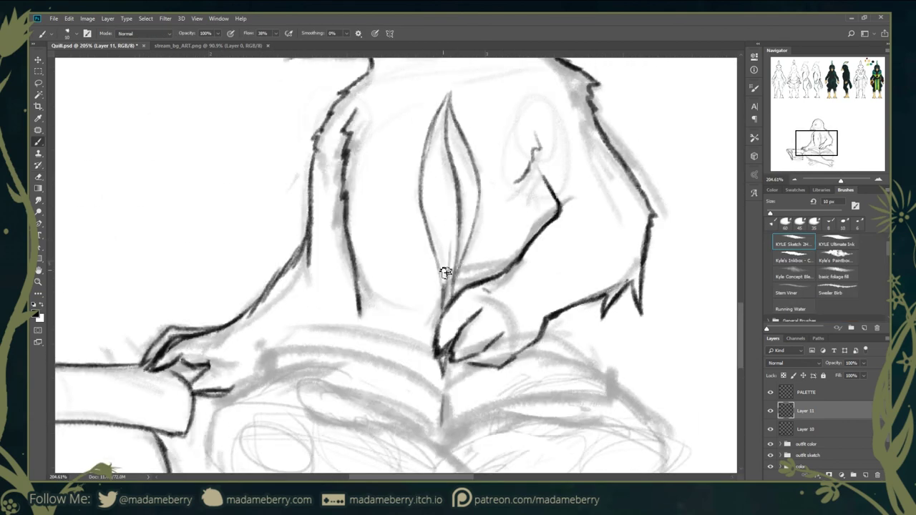
{"action": "left_click_drag", "start_coordinate": [438, 237], "coordinate": [430, 136]}
{"action": "scroll", "coordinate": [430, 143], "scroll_direction": "down", "scroll_amount": 2}
{"action": "scroll", "coordinate": [472, 379], "scroll_direction": "up", "scroll_amount": 2}
- Outline the open book's front edge, lower page edge and right page top edge
{"action": "left_click_drag", "start_coordinate": [472, 369], "coordinate": [304, 372]}
{"action": "mouse_move", "coordinate": [473, 424]}
{"action": "left_mouse_down"}
{"action": "mouse_move", "coordinate": [308, 373]}
{"action": "mouse_move", "coordinate": [469, 421]}
{"action": "left_mouse_up"}
{"action": "left_click_drag", "start_coordinate": [640, 391], "coordinate": [566, 386]}
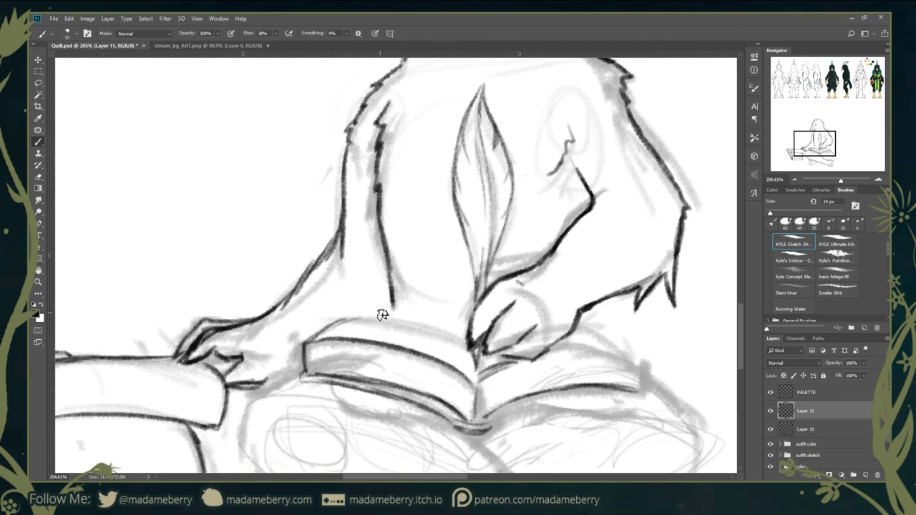
{"action": "left_click_drag", "start_coordinate": [479, 388], "coordinate": [396, 370]}
{"action": "left_click_drag", "start_coordinate": [558, 338], "coordinate": [472, 344]}
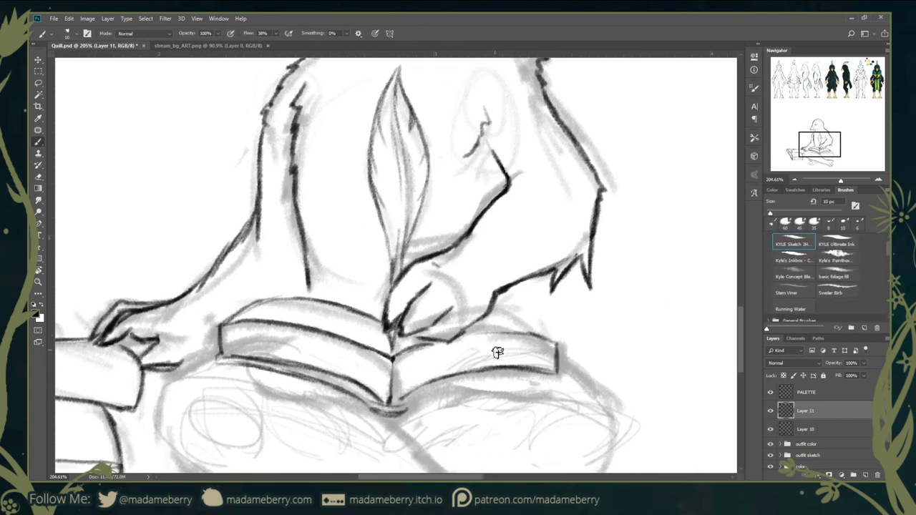
{"action": "scroll", "coordinate": [480, 387], "scroll_direction": "down", "scroll_amount": 2}
- Ink the lap below the open book and the crossed leg lines
{"action": "mouse_move", "coordinate": [255, 342]}
{"action": "left_mouse_down"}
{"action": "mouse_move", "coordinate": [327, 309]}
{"action": "mouse_move", "coordinate": [399, 373]}
{"action": "left_mouse_up"}
{"action": "left_click_drag", "start_coordinate": [154, 343], "coordinate": [271, 413]}
{"action": "left_click_drag", "start_coordinate": [468, 470], "coordinate": [370, 419]}
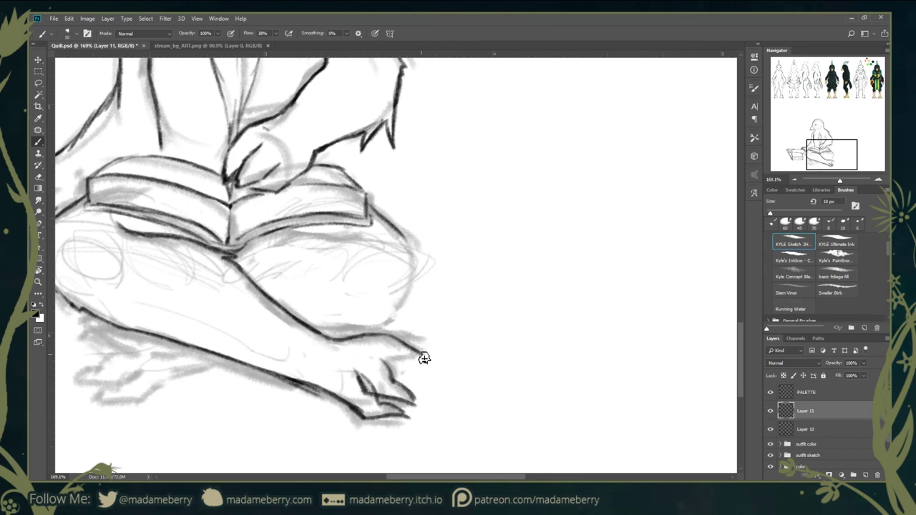
- Ink the knee's right outline, then zoom out to compare with the coloured character reference
{"action": "left_click_drag", "start_coordinate": [424, 357], "coordinate": [489, 393]}
{"action": "left_click_drag", "start_coordinate": [474, 276], "coordinate": [453, 363]}
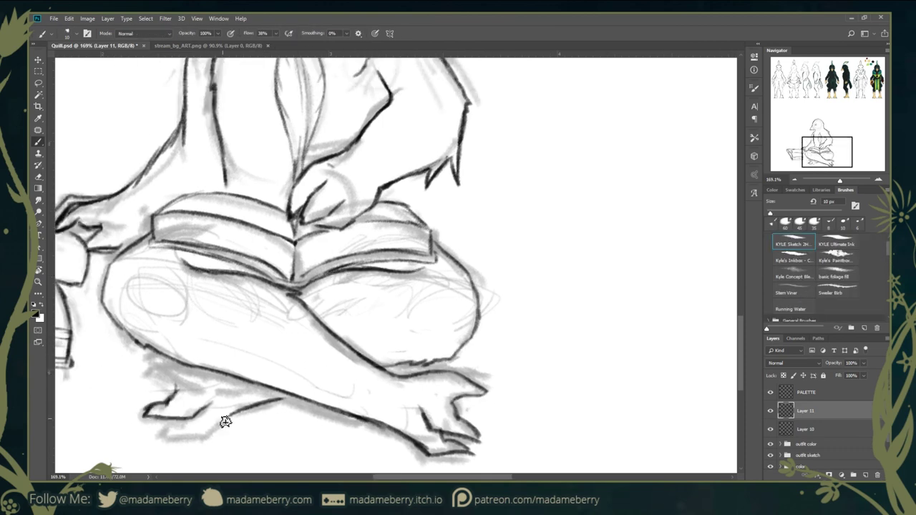
{"action": "left_click_drag", "start_coordinate": [155, 376], "coordinate": [286, 458]}
{"action": "scroll", "coordinate": [364, 280], "scroll_direction": "down", "scroll_amount": 3}
{"action": "left_click_drag", "start_coordinate": [364, 280], "coordinate": [329, 371]}
{"action": "scroll", "coordinate": [329, 370], "scroll_direction": "up", "scroll_amount": 3}
{"action": "scroll", "coordinate": [338, 338], "scroll_direction": "up", "scroll_amount": 5}
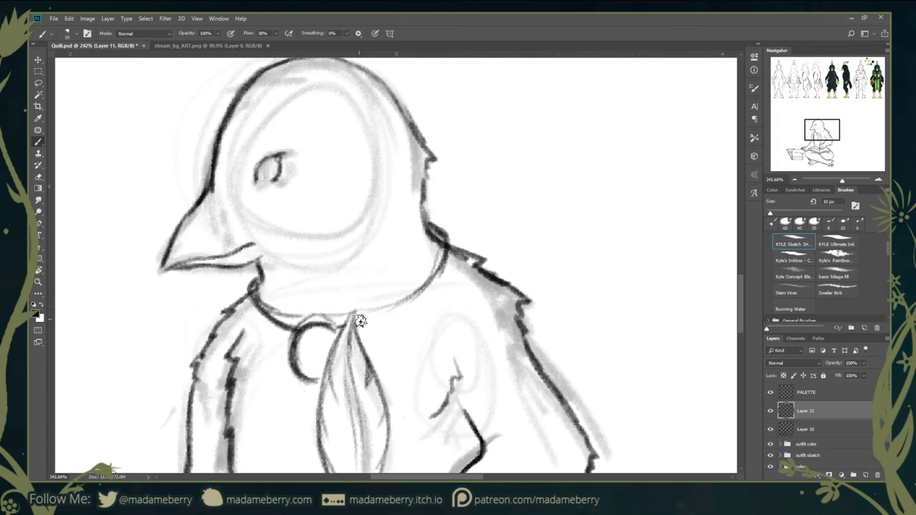
{"action": "scroll", "coordinate": [222, 320], "scroll_direction": "down", "scroll_amount": 2}
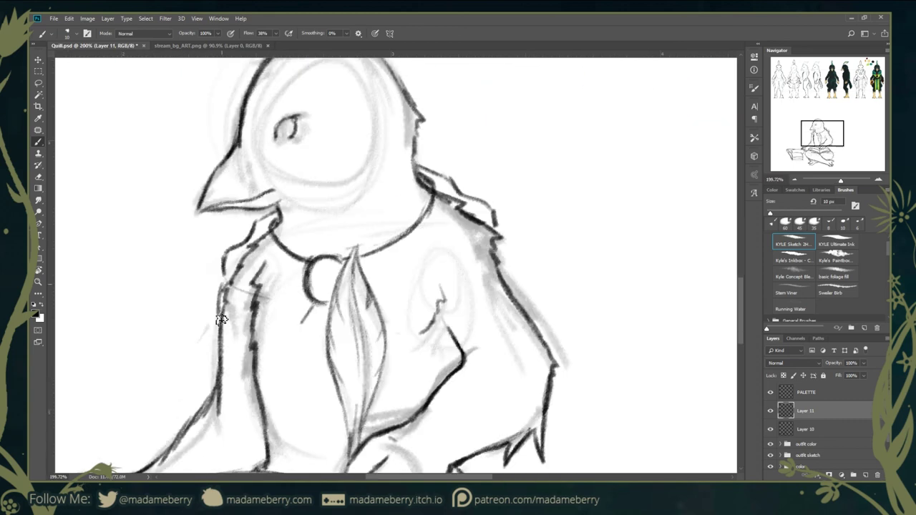
{"action": "scroll", "coordinate": [517, 267], "scroll_direction": "down", "scroll_amount": 3}
{"action": "scroll", "coordinate": [313, 266], "scroll_direction": "up", "scroll_amount": 3}
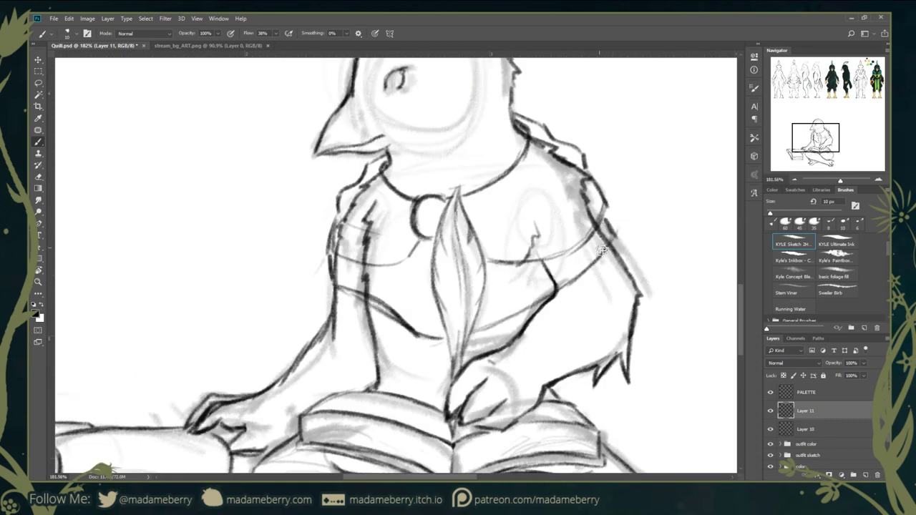
- Erase stray collar and chest lines, then re-ink the collar, chest and collar lines near the quill
{"action": "key", "text": "e"}
{"action": "mouse_move", "coordinate": [313, 266]}
{"action": "left_mouse_down"}
{"action": "mouse_move", "coordinate": [341, 237]}
{"action": "mouse_move", "coordinate": [406, 265]}
{"action": "left_mouse_up"}
{"action": "key", "text": "b"}
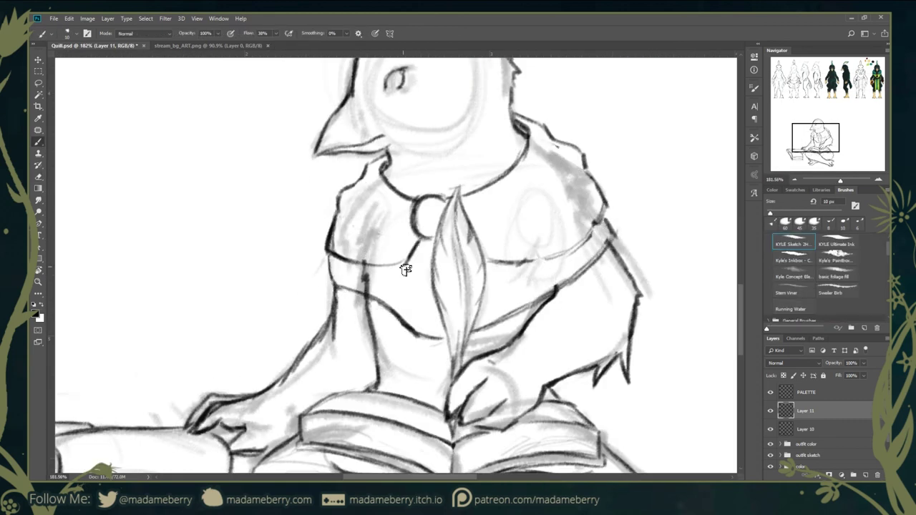
{"action": "left_click_drag", "start_coordinate": [487, 262], "coordinate": [608, 218]}
{"action": "left_click_drag", "start_coordinate": [334, 274], "coordinate": [440, 336]}
{"action": "mouse_move", "coordinate": [558, 287]}
{"action": "left_mouse_down"}
{"action": "mouse_move", "coordinate": [479, 327]}
{"action": "mouse_move", "coordinate": [558, 287]}
{"action": "left_mouse_up"}
{"action": "key", "text": "e"}
{"action": "key", "text": "b"}
{"action": "scroll", "coordinate": [565, 267], "scroll_direction": "down", "scroll_amount": 1}
{"action": "left_click_drag", "start_coordinate": [427, 356], "coordinate": [351, 368]}
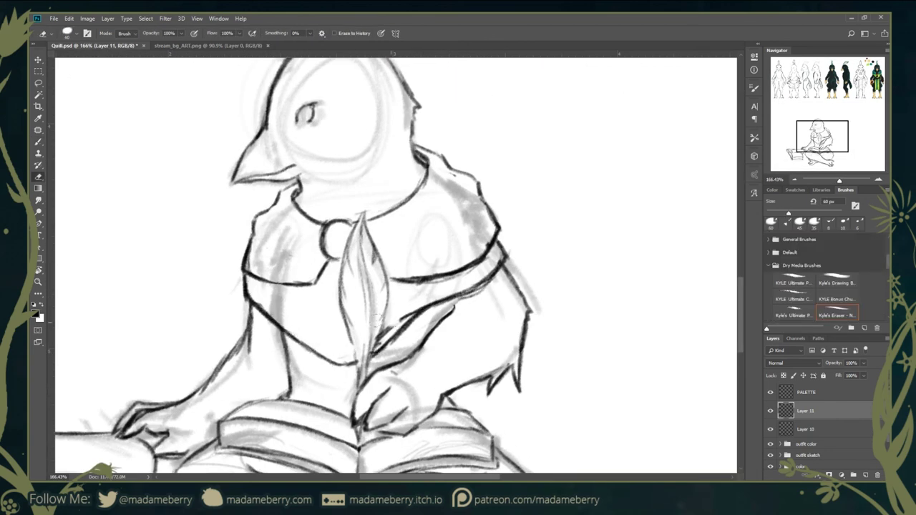
- Scroll around the canvas to review the clean line drawing of the reading bird
{"action": "scroll", "coordinate": [326, 222], "scroll_direction": "up", "scroll_amount": 2}
{"action": "scroll", "coordinate": [396, 281], "scroll_direction": "down", "scroll_amount": 5}
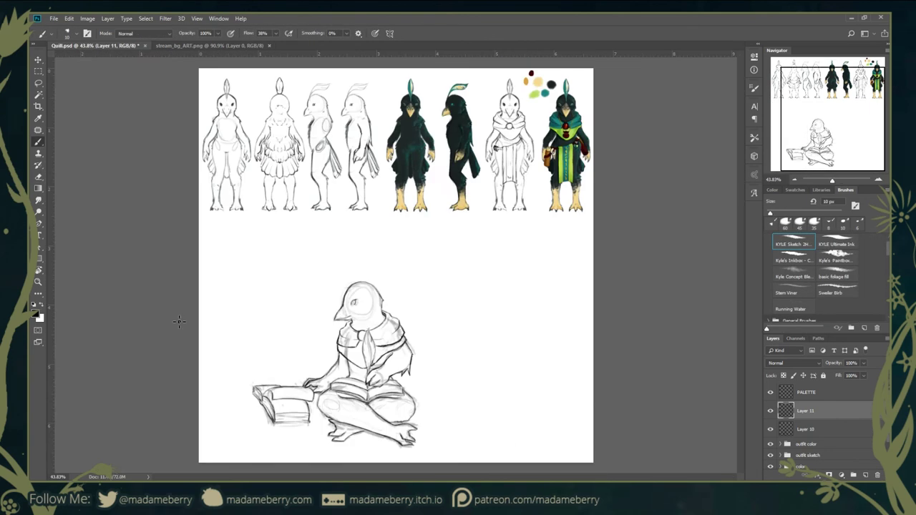
{"action": "scroll", "coordinate": [429, 301], "scroll_direction": "up", "scroll_amount": 2}
{"action": "scroll", "coordinate": [455, 320], "scroll_direction": "down", "scroll_amount": 1}
{"action": "scroll", "coordinate": [456, 321], "scroll_direction": "down", "scroll_amount": 2}
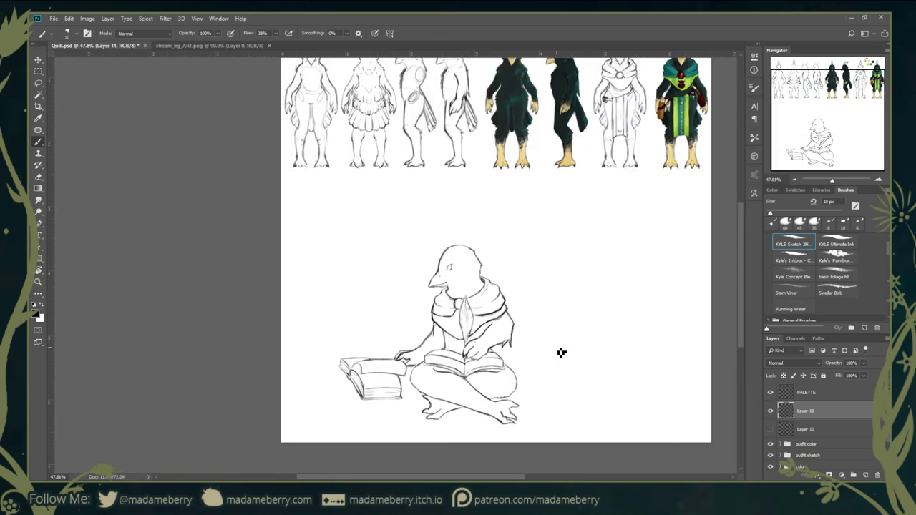
{"action": "scroll", "coordinate": [563, 354], "scroll_direction": "up", "scroll_amount": 2}
{"action": "scroll", "coordinate": [440, 363], "scroll_direction": "up", "scroll_amount": 3}
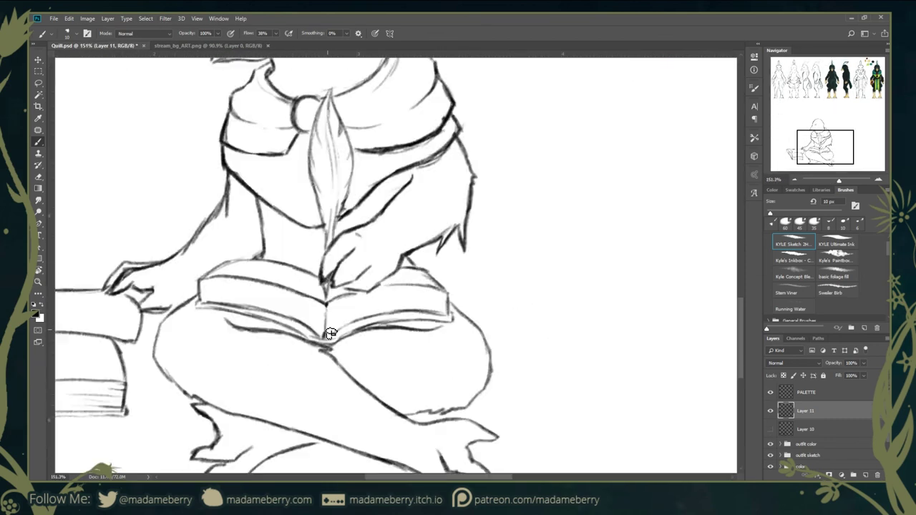
{"action": "scroll", "coordinate": [336, 228], "scroll_direction": "up", "scroll_amount": 1}
{"action": "scroll", "coordinate": [345, 250], "scroll_direction": "down", "scroll_amount": 3}
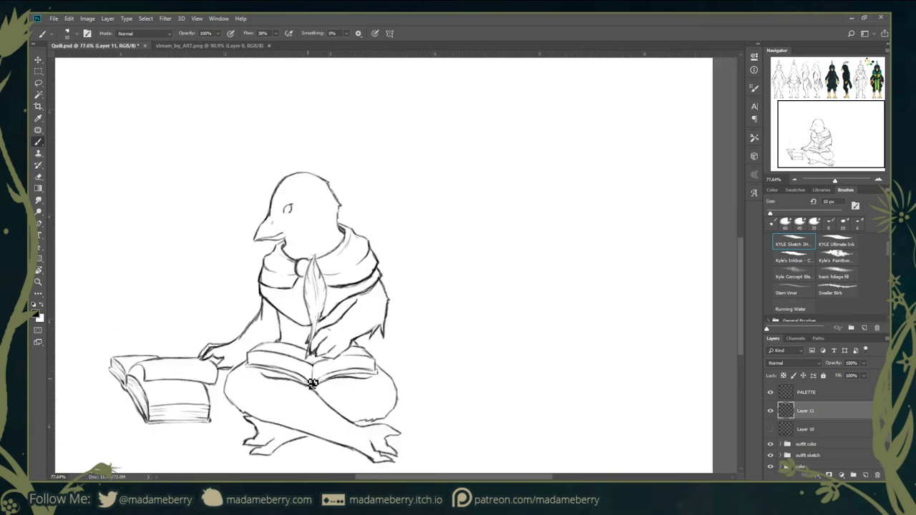
{"action": "scroll", "coordinate": [312, 362], "scroll_direction": "down", "scroll_amount": 2}
{"action": "scroll", "coordinate": [439, 321], "scroll_direction": "up", "scroll_amount": 1}
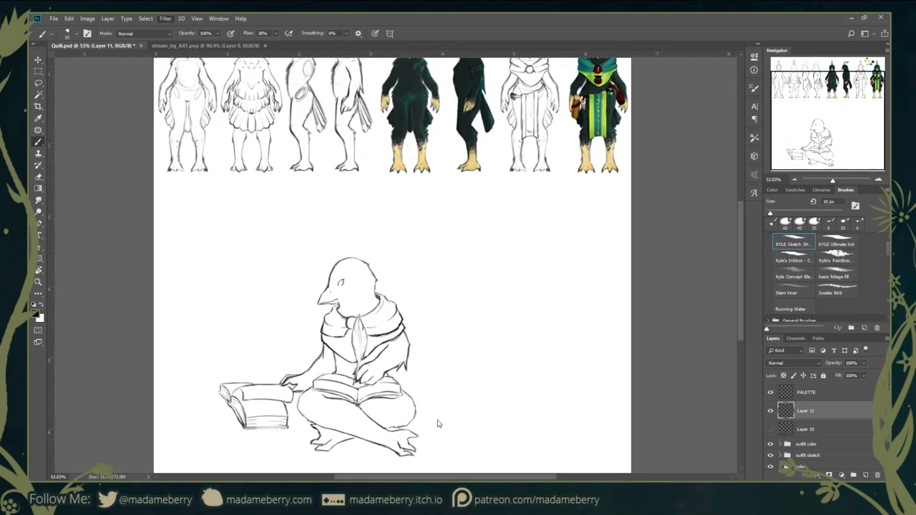
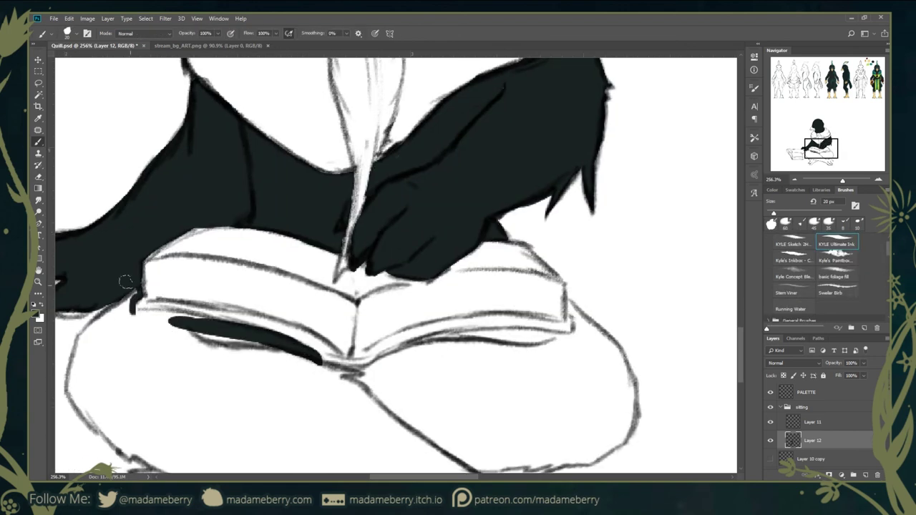
- Fill the crossed legs and the gap under the book solid dark
{"action": "left_click_drag", "start_coordinate": [125, 281], "coordinate": [533, 333]}
{"action": "left_click_drag", "start_coordinate": [570, 305], "coordinate": [626, 375]}
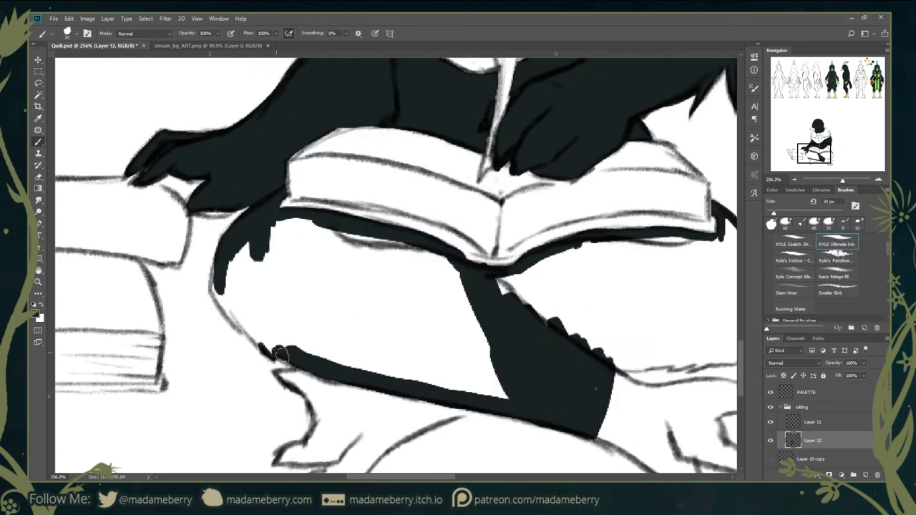
{"action": "mouse_move", "coordinate": [244, 248]}
{"action": "left_mouse_down"}
{"action": "mouse_move", "coordinate": [389, 250]}
{"action": "mouse_move", "coordinate": [474, 348]}
{"action": "left_mouse_up"}
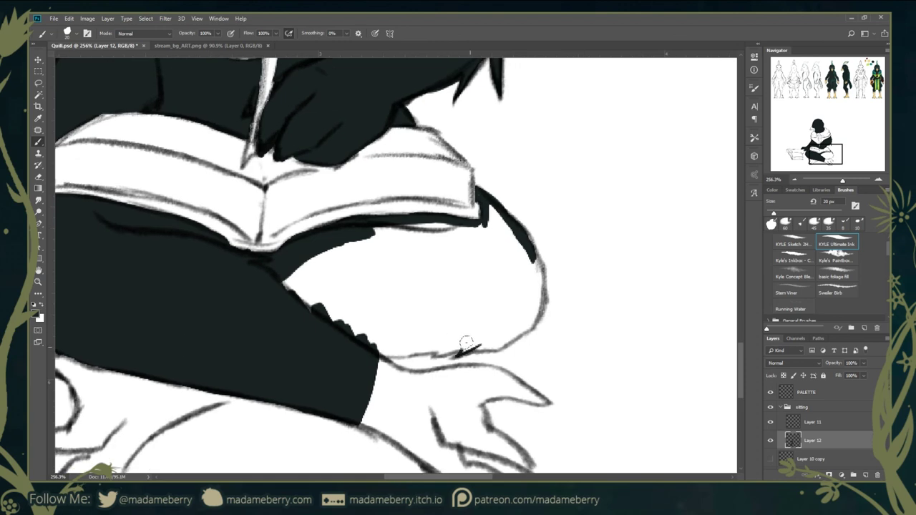
{"action": "mouse_move", "coordinate": [410, 348]}
{"action": "left_mouse_down"}
{"action": "mouse_move", "coordinate": [534, 286]}
{"action": "mouse_move", "coordinate": [430, 344]}
{"action": "mouse_move", "coordinate": [494, 222]}
{"action": "mouse_move", "coordinate": [506, 260]}
{"action": "left_mouse_up"}
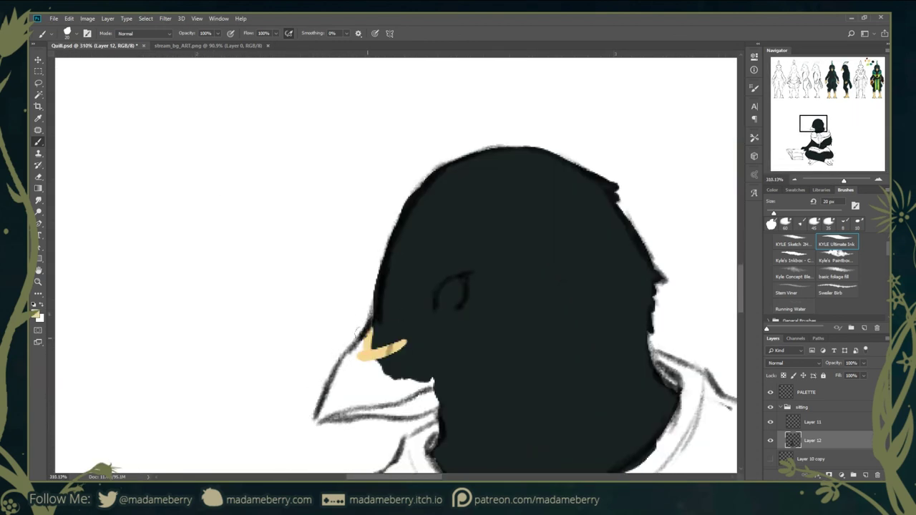
- Paint the beak and the feet pale yellow
{"action": "left_click_drag", "start_coordinate": [358, 344], "coordinate": [322, 412]}
{"action": "left_click_drag", "start_coordinate": [430, 390], "coordinate": [368, 415]}
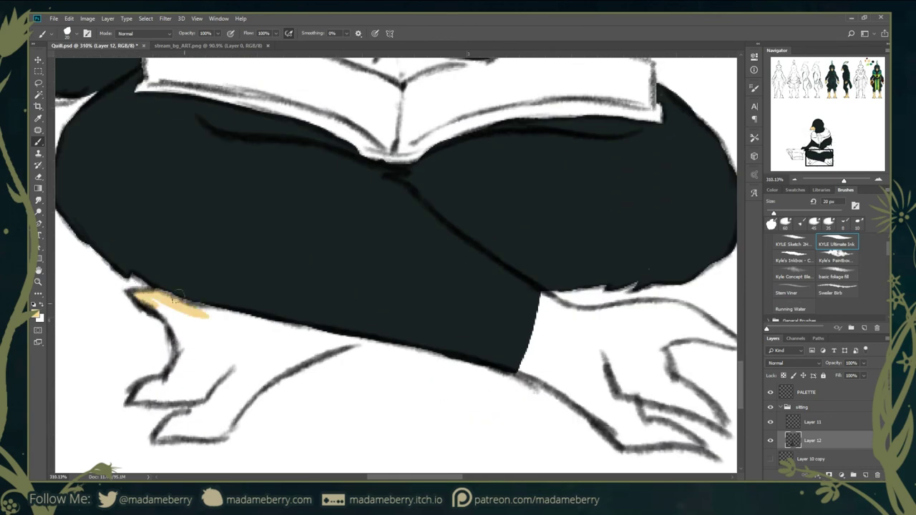
{"action": "mouse_move", "coordinate": [179, 299]}
{"action": "left_mouse_down"}
{"action": "mouse_move", "coordinate": [358, 344]}
{"action": "mouse_move", "coordinate": [193, 429]}
{"action": "mouse_move", "coordinate": [143, 301]}
{"action": "left_mouse_up"}
{"action": "left_click_drag", "start_coordinate": [179, 373], "coordinate": [322, 337]}
{"action": "left_click_drag", "start_coordinate": [430, 286], "coordinate": [229, 272]}
- Colour the resting hand and its fingers pale yellow
{"action": "left_click_drag", "start_coordinate": [344, 286], "coordinate": [544, 331]}
{"action": "left_click_drag", "start_coordinate": [323, 355], "coordinate": [430, 430]}
{"action": "mouse_move", "coordinate": [501, 429]}
{"action": "left_mouse_down"}
{"action": "mouse_move", "coordinate": [462, 335]}
{"action": "mouse_move", "coordinate": [430, 401]}
{"action": "left_mouse_up"}
{"action": "left_click_drag", "start_coordinate": [358, 308], "coordinate": [501, 329]}
{"action": "scroll", "coordinate": [429, 322], "scroll_direction": "down", "scroll_amount": 3}
- Smudge the yellow ankle into the dark leg and touch up the hand beside the book
{"action": "key", "text": "r"}
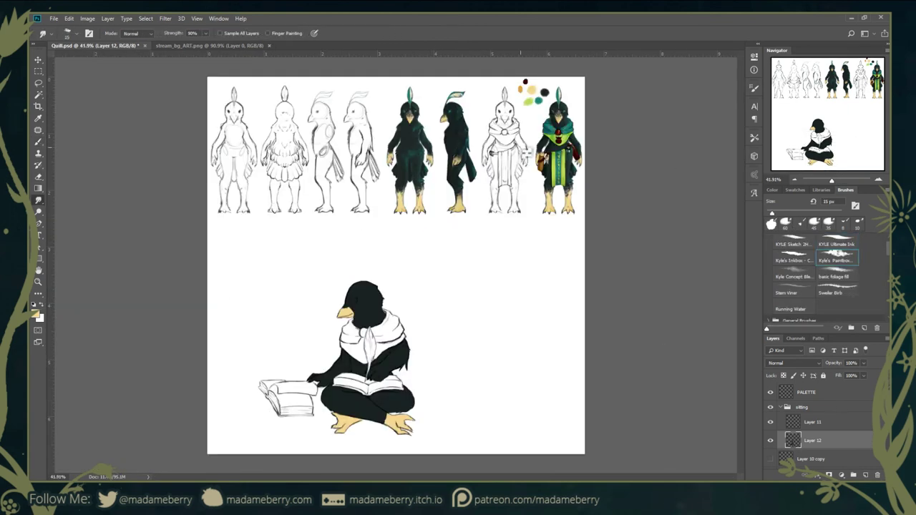
{"action": "scroll", "coordinate": [351, 323], "scroll_direction": "up", "scroll_amount": 3}
{"action": "left_click_drag", "start_coordinate": [322, 340], "coordinate": [352, 321]}
{"action": "key", "text": "b"}
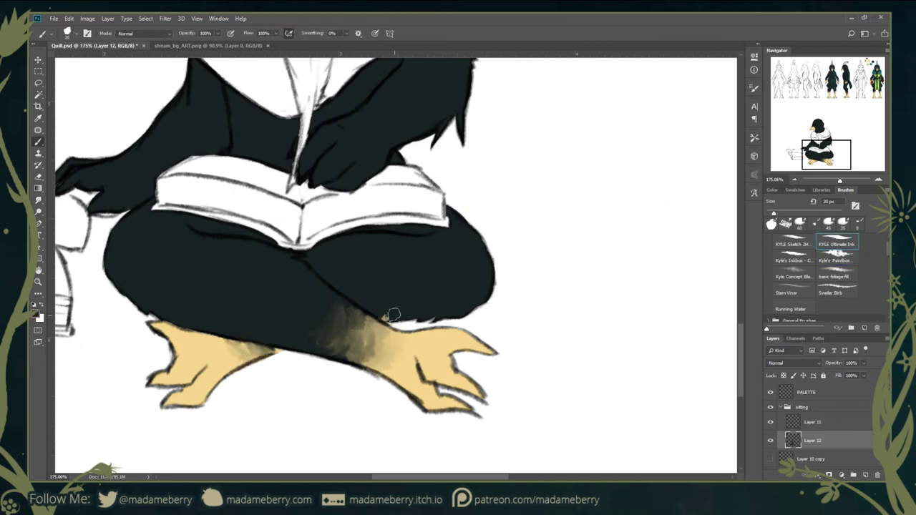
{"action": "mouse_move", "coordinate": [94, 209]}
{"action": "left_mouse_down"}
{"action": "mouse_move", "coordinate": [166, 309]}
{"action": "mouse_move", "coordinate": [185, 262]}
{"action": "left_mouse_up"}
{"action": "key", "text": "r"}
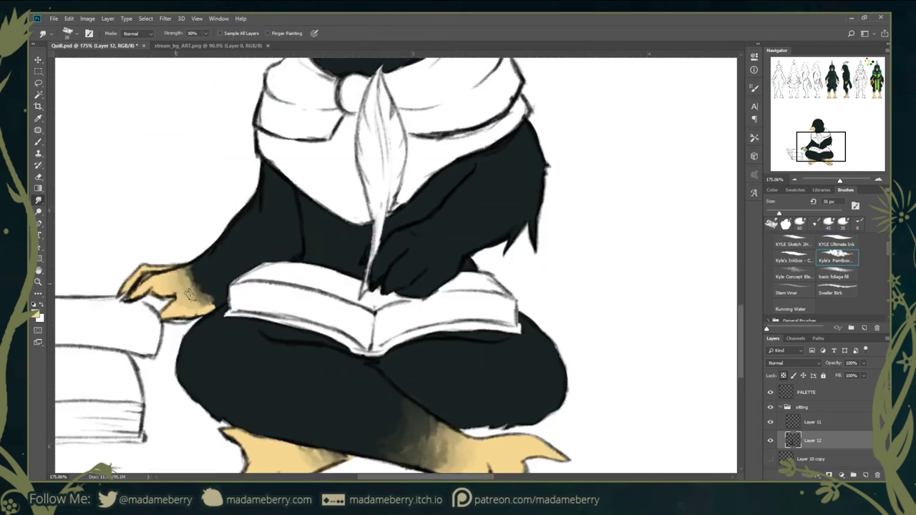
{"action": "scroll", "coordinate": [215, 290], "scroll_direction": "up", "scroll_amount": 3}
{"action": "scroll", "coordinate": [215, 287], "scroll_direction": "down", "scroll_amount": 5}
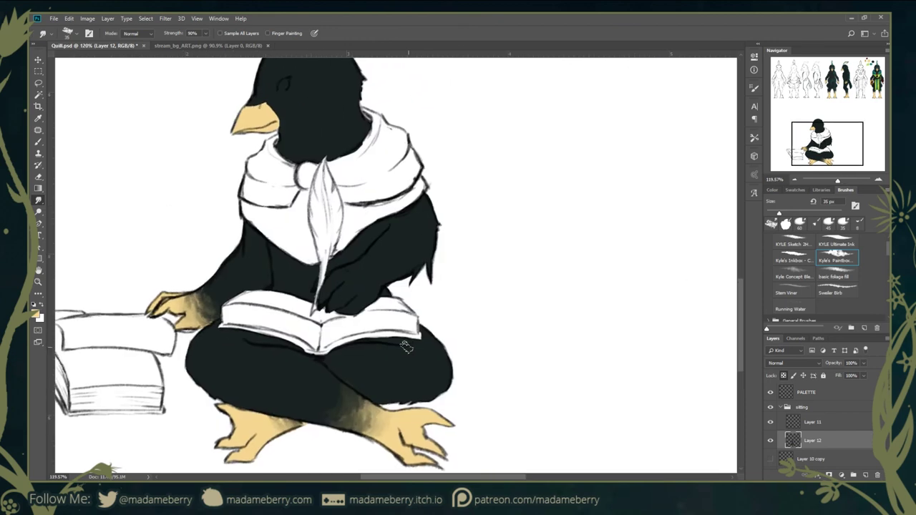
{"action": "scroll", "coordinate": [152, 284], "scroll_direction": "up", "scroll_amount": 3}
- Paint the quill-holding hand and its fingers pale yellow
{"action": "key", "text": "b"}
{"action": "left_click_drag", "start_coordinate": [412, 229], "coordinate": [430, 287]}
{"action": "scroll", "coordinate": [423, 250], "scroll_direction": "up", "scroll_amount": 5}
{"action": "left_click_drag", "start_coordinate": [387, 154], "coordinate": [494, 236]}
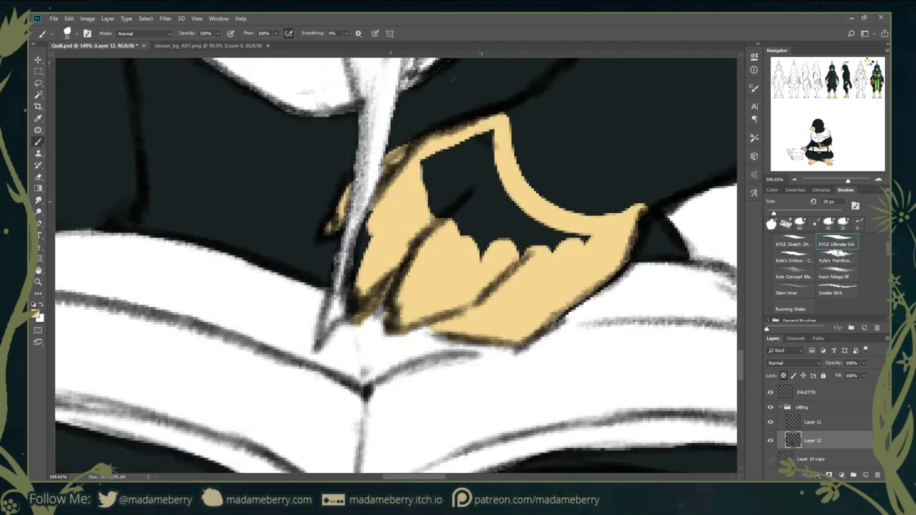
{"action": "left_click_drag", "start_coordinate": [444, 179], "coordinate": [587, 251]}
- Smudge the hand's top edge into the sleeve
{"action": "left_click", "coordinate": [44, 201]}
{"action": "scroll", "coordinate": [343, 258], "scroll_direction": "down", "scroll_amount": 3}
{"action": "mouse_move", "coordinate": [315, 286]}
{"action": "left_mouse_down"}
{"action": "mouse_move", "coordinate": [386, 222]}
{"action": "mouse_move", "coordinate": [322, 265]}
{"action": "left_mouse_up"}
{"action": "mouse_move", "coordinate": [380, 279]}
{"action": "left_mouse_down"}
{"action": "mouse_move", "coordinate": [336, 250]}
{"action": "mouse_move", "coordinate": [379, 222]}
{"action": "left_mouse_up"}
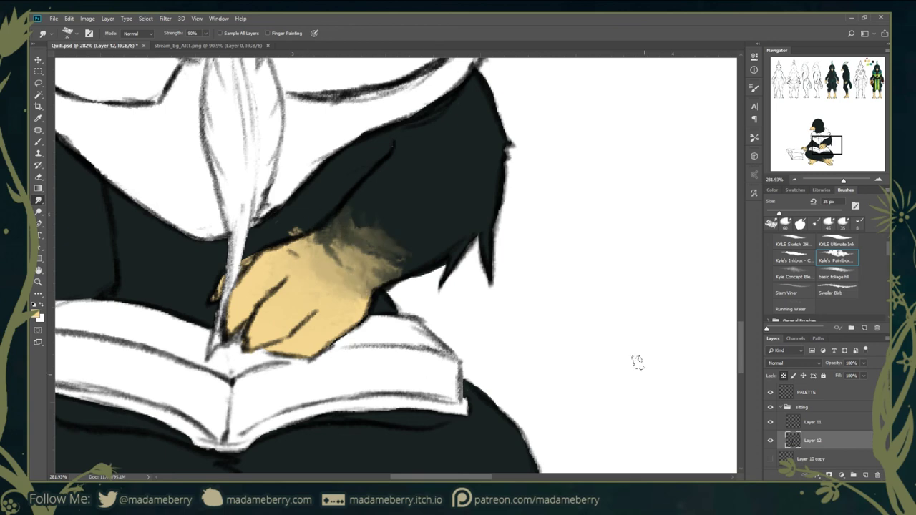
{"action": "scroll", "coordinate": [638, 363], "scroll_direction": "down", "scroll_amount": 5}
{"action": "scroll", "coordinate": [406, 300], "scroll_direction": "up", "scroll_amount": 3}
{"action": "scroll", "coordinate": [358, 179], "scroll_direction": "up", "scroll_amount": 2}
- Smudge the beak's top darker and soften its edge into the head
{"action": "mouse_move", "coordinate": [243, 240]}
{"action": "left_mouse_down"}
{"action": "mouse_move", "coordinate": [280, 227]}
{"action": "mouse_move", "coordinate": [265, 247]}
{"action": "mouse_move", "coordinate": [280, 230]}
{"action": "mouse_move", "coordinate": [290, 262]}
{"action": "left_mouse_up"}
{"action": "left_click", "coordinate": [795, 276]}
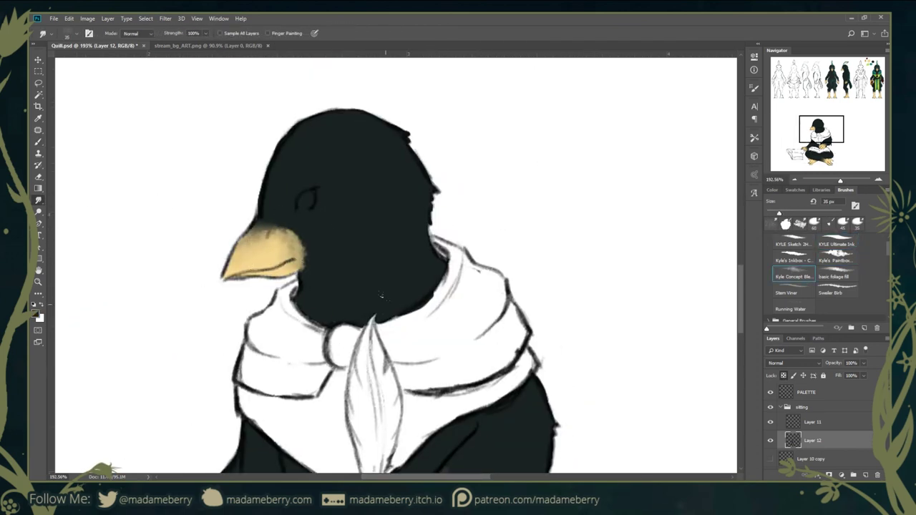
{"action": "key", "text": "comma"}
{"action": "scroll", "coordinate": [419, 194], "scroll_direction": "down", "scroll_amount": 3}
{"action": "scroll", "coordinate": [350, 272], "scroll_direction": "up", "scroll_amount": 4}
{"action": "left_click_drag", "start_coordinate": [215, 255], "coordinate": [273, 315]}
{"action": "scroll", "coordinate": [465, 297], "scroll_direction": "down", "scroll_amount": 4}
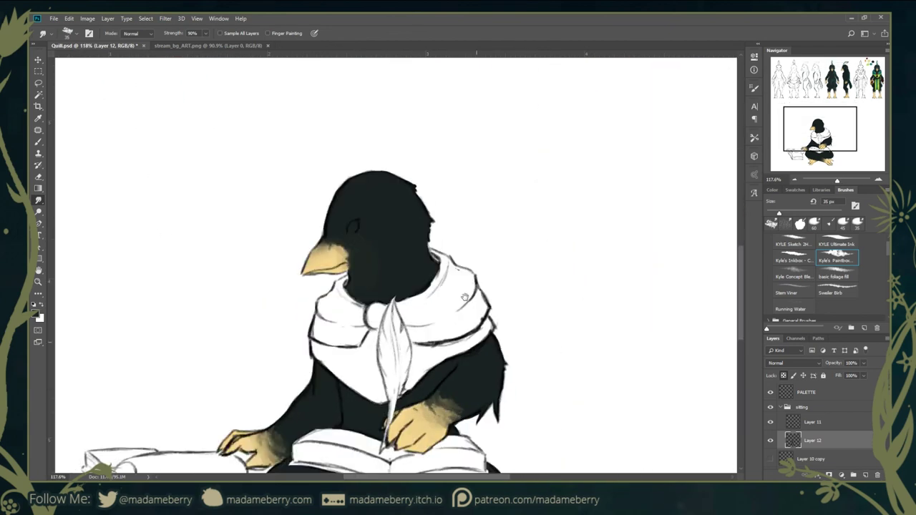
- Paint teal along the neck to start the scarf
{"action": "key", "text": "b"}
{"action": "scroll", "coordinate": [464, 297], "scroll_direction": "up", "scroll_amount": 5}
{"action": "left_click_drag", "start_coordinate": [326, 229], "coordinate": [287, 270]}
{"action": "mouse_move", "coordinate": [383, 309]}
{"action": "left_mouse_down"}
{"action": "mouse_move", "coordinate": [344, 285]}
{"action": "mouse_move", "coordinate": [383, 312]}
{"action": "mouse_move", "coordinate": [279, 269]}
{"action": "left_mouse_up"}
- With a larger brush, outline and fill the scarf teal along the shoulder
{"action": "key", "text": "bracketright"}
{"action": "key", "text": "bracketright"}
{"action": "left_click_drag", "start_coordinate": [237, 301], "coordinate": [372, 344]}
{"action": "left_click_drag", "start_coordinate": [243, 401], "coordinate": [326, 379]}
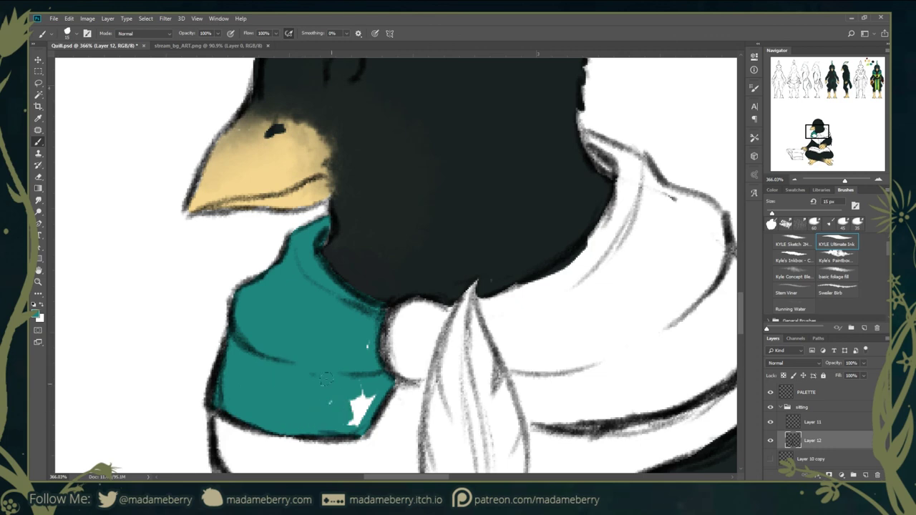
{"action": "scroll", "coordinate": [326, 379], "scroll_direction": "right", "scroll_amount": 3}
{"action": "scroll", "coordinate": [259, 223], "scroll_direction": "up", "scroll_amount": 2}
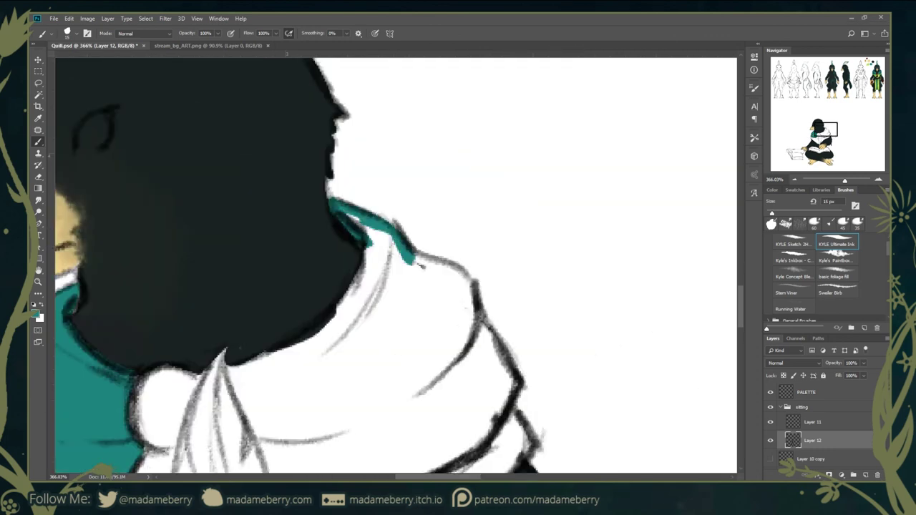
{"action": "mouse_move", "coordinate": [422, 267]}
{"action": "left_mouse_down"}
{"action": "mouse_move", "coordinate": [501, 358]}
{"action": "mouse_move", "coordinate": [322, 300]}
{"action": "left_mouse_up"}
{"action": "scroll", "coordinate": [308, 286], "scroll_direction": "down", "scroll_amount": 2}
{"action": "scroll", "coordinate": [306, 259], "scroll_direction": "down", "scroll_amount": 2}
{"action": "scroll", "coordinate": [306, 258], "scroll_direction": "up", "scroll_amount": 2}
{"action": "scroll", "coordinate": [306, 258], "scroll_direction": "up", "scroll_amount": 2}
{"action": "left_click_drag", "start_coordinate": [250, 294], "coordinate": [372, 301]}
{"action": "mouse_move", "coordinate": [337, 243]}
{"action": "left_mouse_down"}
{"action": "mouse_move", "coordinate": [396, 237]}
{"action": "mouse_move", "coordinate": [301, 315]}
{"action": "left_mouse_up"}
- Paint the scarf's hanging tie teal
{"action": "scroll", "coordinate": [287, 308], "scroll_direction": "down", "scroll_amount": 3}
{"action": "scroll", "coordinate": [308, 287], "scroll_direction": "up", "scroll_amount": 5}
{"action": "left_click_drag", "start_coordinate": [358, 208], "coordinate": [315, 301]}
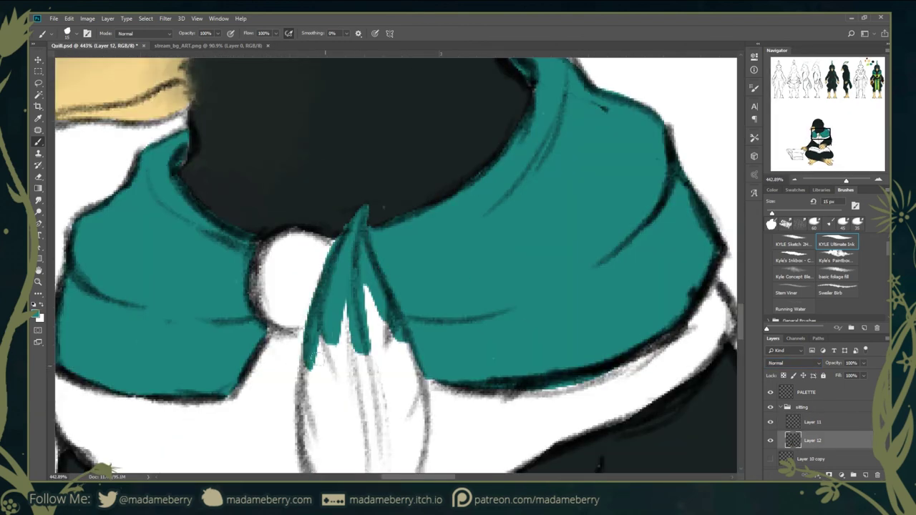
{"action": "scroll", "coordinate": [368, 244], "scroll_direction": "down", "scroll_amount": 2}
{"action": "left_click_drag", "start_coordinate": [363, 245], "coordinate": [322, 400]}
{"action": "left_click_drag", "start_coordinate": [318, 286], "coordinate": [305, 390]}
{"action": "scroll", "coordinate": [307, 337], "scroll_direction": "down", "scroll_amount": 3}
{"action": "left_click_drag", "start_coordinate": [372, 229], "coordinate": [286, 423]}
{"action": "scroll", "coordinate": [308, 329], "scroll_direction": "down", "scroll_amount": 3}
{"action": "left_click_drag", "start_coordinate": [350, 244], "coordinate": [295, 408]}
{"action": "scroll", "coordinate": [292, 406], "scroll_direction": "down", "scroll_amount": 5}
- Paint the vest light green on both sides of the tie
{"action": "left_click", "coordinate": [423, 162], "text": "alt"}
{"action": "scroll", "coordinate": [423, 163], "scroll_direction": "up", "scroll_amount": 3}
{"action": "scroll", "coordinate": [369, 322], "scroll_direction": "up", "scroll_amount": 2}
{"action": "mouse_move", "coordinate": [393, 251]}
{"action": "left_mouse_down"}
{"action": "mouse_move", "coordinate": [368, 323]}
{"action": "mouse_move", "coordinate": [269, 286]}
{"action": "mouse_move", "coordinate": [384, 375]}
{"action": "left_mouse_up"}
{"action": "mouse_move", "coordinate": [465, 357]}
{"action": "left_mouse_down"}
{"action": "mouse_move", "coordinate": [645, 222]}
{"action": "mouse_move", "coordinate": [516, 330]}
{"action": "left_mouse_up"}
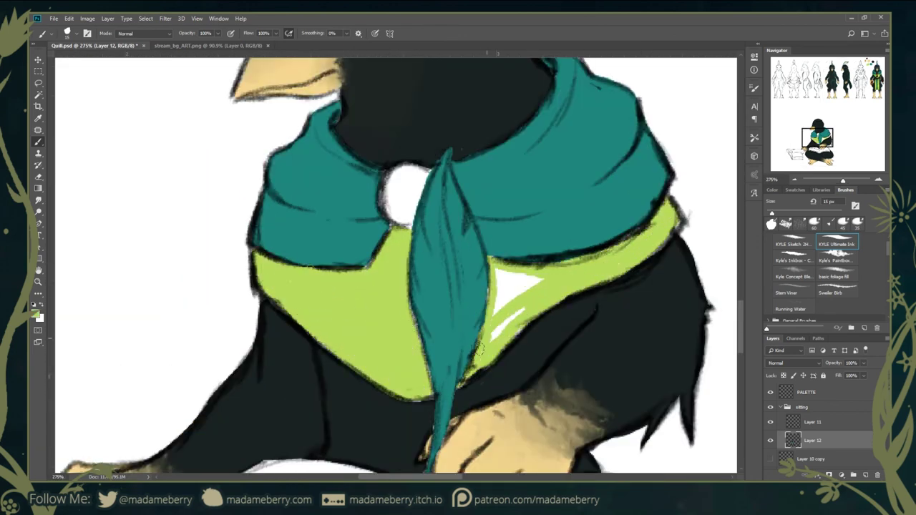
{"action": "scroll", "coordinate": [500, 117], "scroll_direction": "down", "scroll_amount": 5}
- Add a red clasp at the collar
{"action": "left_click", "coordinate": [500, 118], "text": "alt"}
{"action": "scroll", "coordinate": [387, 322], "scroll_direction": "up", "scroll_amount": 5}
{"action": "mouse_move", "coordinate": [393, 297]}
{"action": "left_mouse_down"}
{"action": "mouse_move", "coordinate": [383, 343]}
{"action": "mouse_move", "coordinate": [390, 358]}
{"action": "left_mouse_up"}
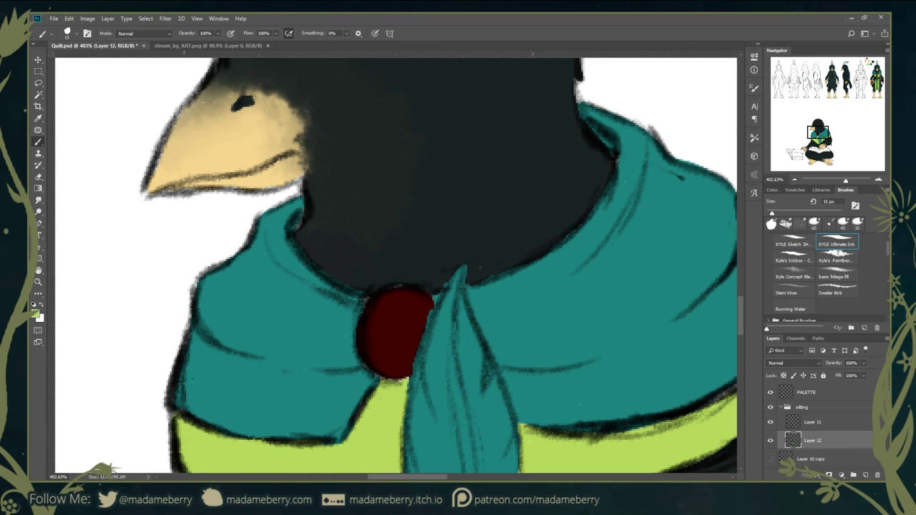
{"action": "scroll", "coordinate": [318, 338], "scroll_direction": "down", "scroll_amount": 5}
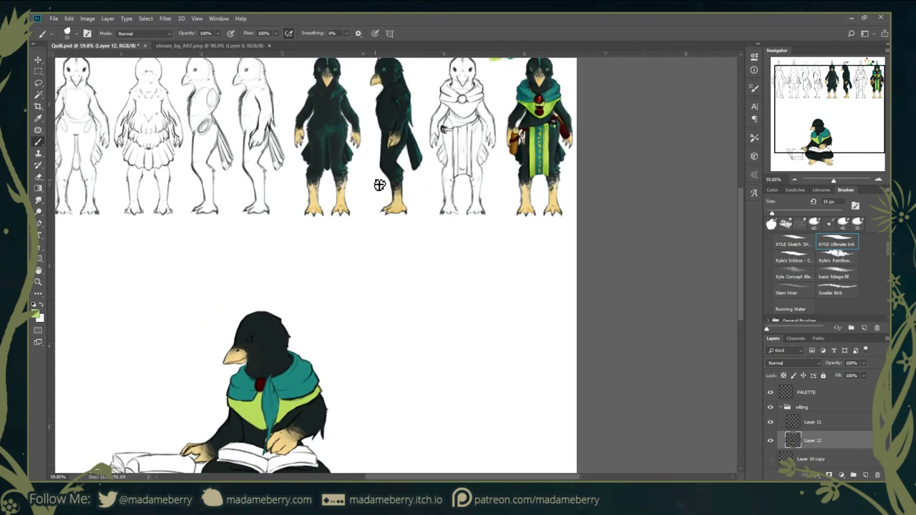
{"action": "scroll", "coordinate": [274, 451], "scroll_direction": "up", "scroll_amount": 3}
- Add light strokes along the quill
{"action": "left_click_drag", "start_coordinate": [261, 236], "coordinate": [270, 343]}
{"action": "key", "text": "r"}
{"action": "left_click_drag", "start_coordinate": [254, 258], "coordinate": [252, 295]}
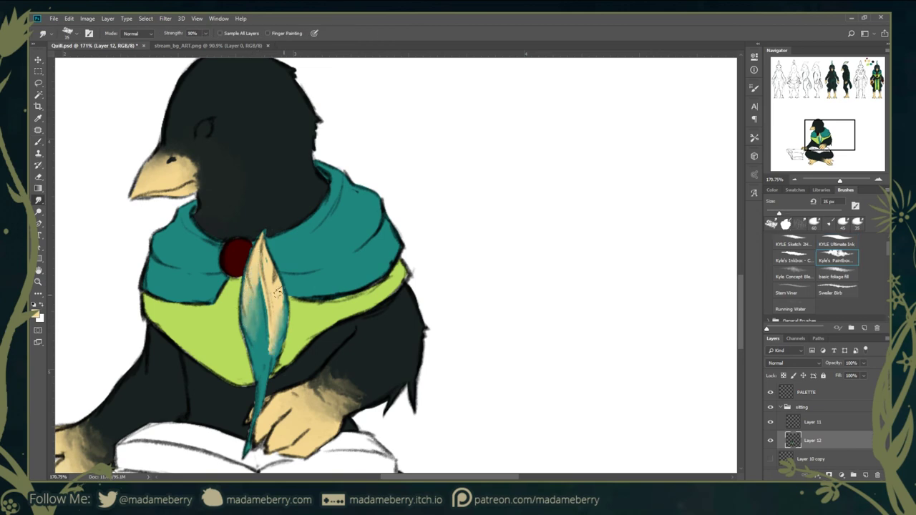
{"action": "key", "text": "b"}
{"action": "scroll", "coordinate": [275, 322], "scroll_direction": "up", "scroll_amount": 2}
{"action": "scroll", "coordinate": [271, 365], "scroll_direction": "up", "scroll_amount": 2}
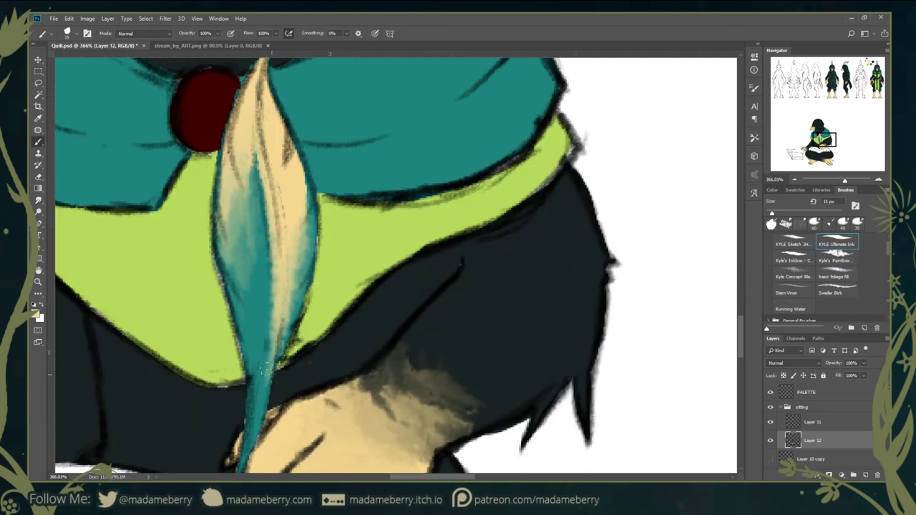
- Smudge-blend the quill feather's colours
{"action": "key", "text": "r"}
{"action": "left_click_drag", "start_coordinate": [304, 179], "coordinate": [290, 340]}
{"action": "scroll", "coordinate": [327, 357], "scroll_direction": "down", "scroll_amount": 5}
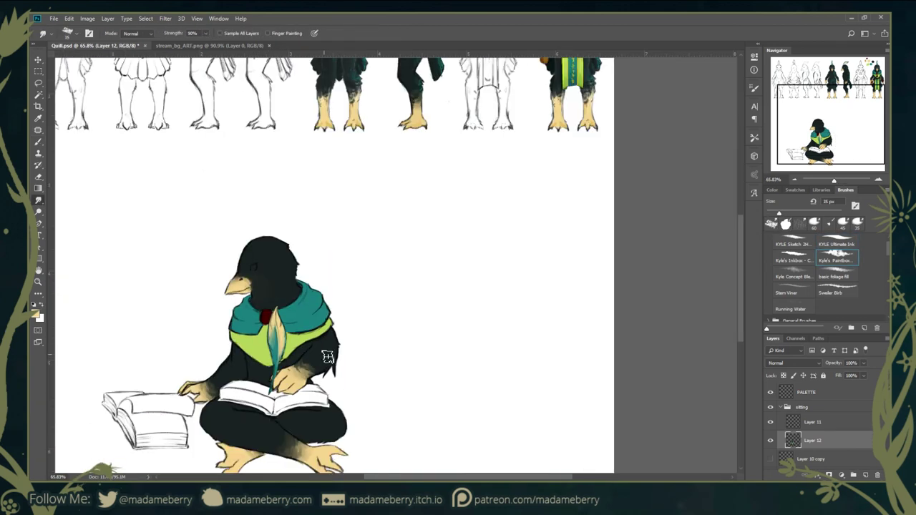
{"action": "scroll", "coordinate": [327, 356], "scroll_direction": "up", "scroll_amount": 5}
{"action": "left_click_drag", "start_coordinate": [291, 346], "coordinate": [294, 401]}
{"action": "key", "text": "b"}
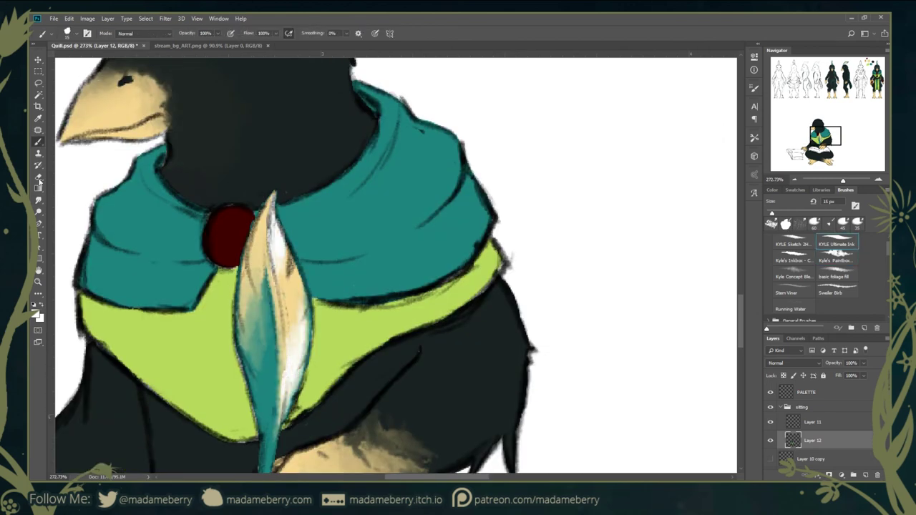
{"action": "scroll", "coordinate": [285, 153], "scroll_direction": "down", "scroll_amount": 3}
{"action": "scroll", "coordinate": [429, 238], "scroll_direction": "down", "scroll_amount": 2}
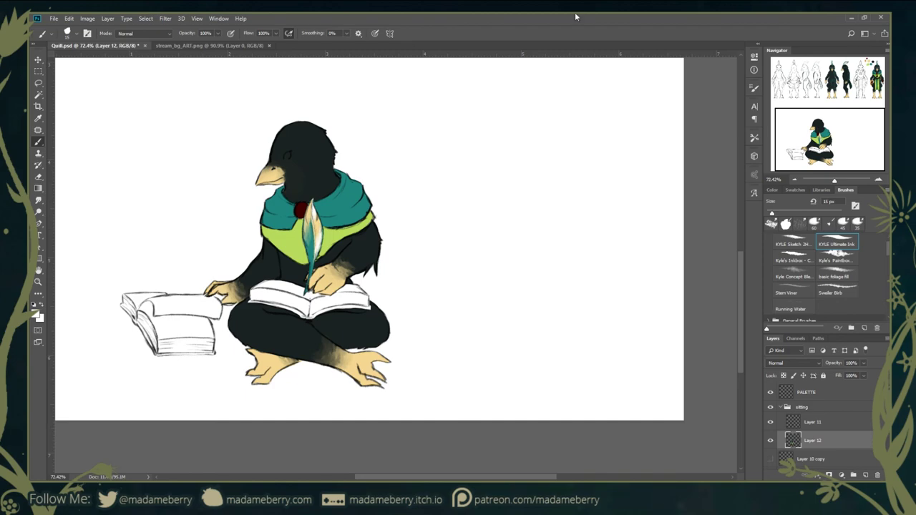
- Paint a brown edge under the lap book and along its right page
{"action": "left_click", "coordinate": [813, 422]}
{"action": "left_click", "coordinate": [873, 75]}
{"action": "scroll", "coordinate": [307, 370], "scroll_direction": "up", "scroll_amount": 3}
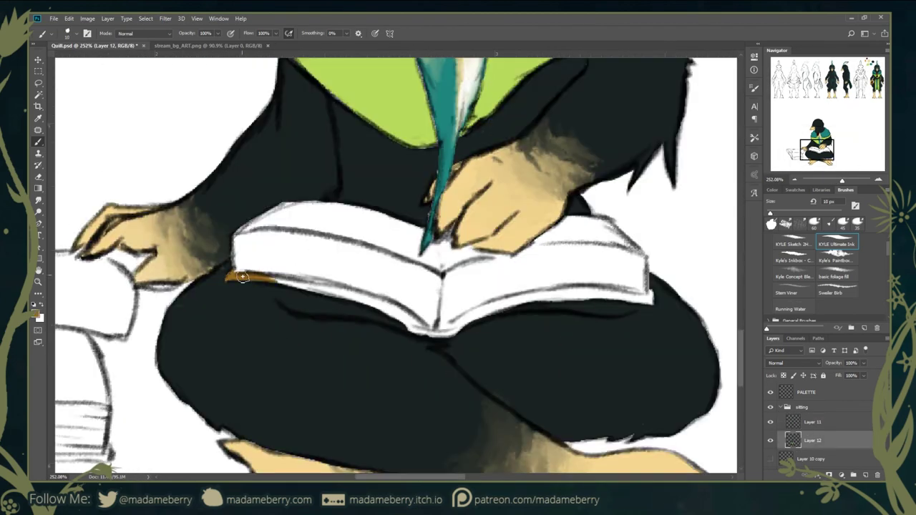
{"action": "left_click_drag", "start_coordinate": [244, 276], "coordinate": [341, 295]}
{"action": "mouse_move", "coordinate": [438, 332]}
{"action": "left_mouse_down"}
{"action": "mouse_move", "coordinate": [628, 316]}
{"action": "mouse_move", "coordinate": [650, 290]}
{"action": "left_mouse_up"}
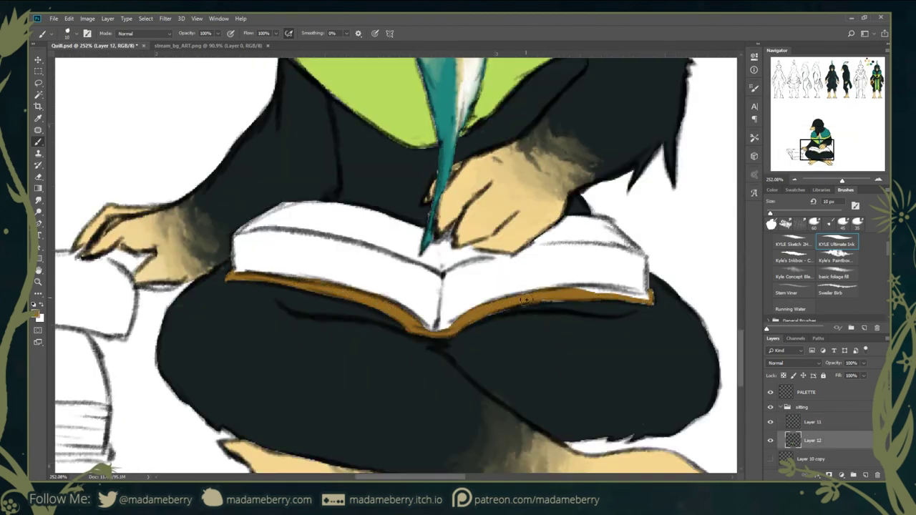
{"action": "key", "text": "ctrl+0"}
{"action": "scroll", "coordinate": [315, 324], "scroll_direction": "up", "scroll_amount": 5}
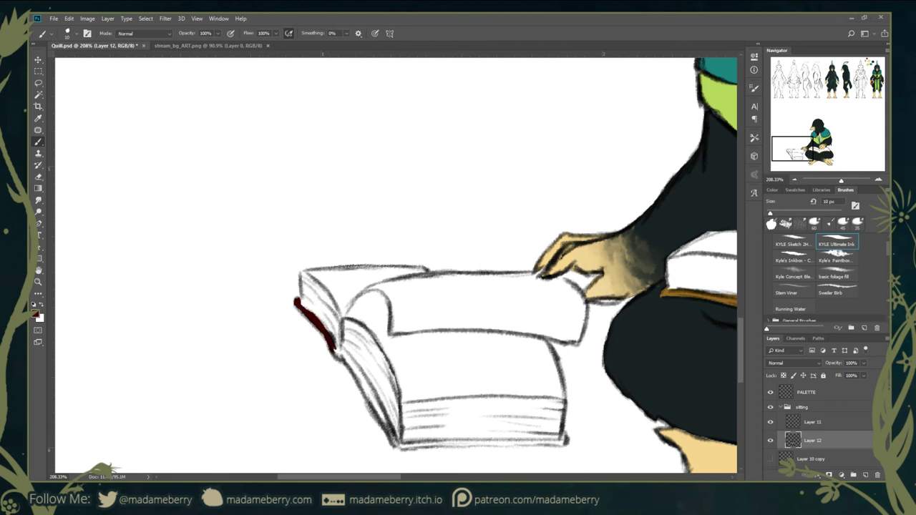
- Paint the side book's cover edge and bottom edge dark red
{"action": "left_click_drag", "start_coordinate": [334, 350], "coordinate": [396, 444]}
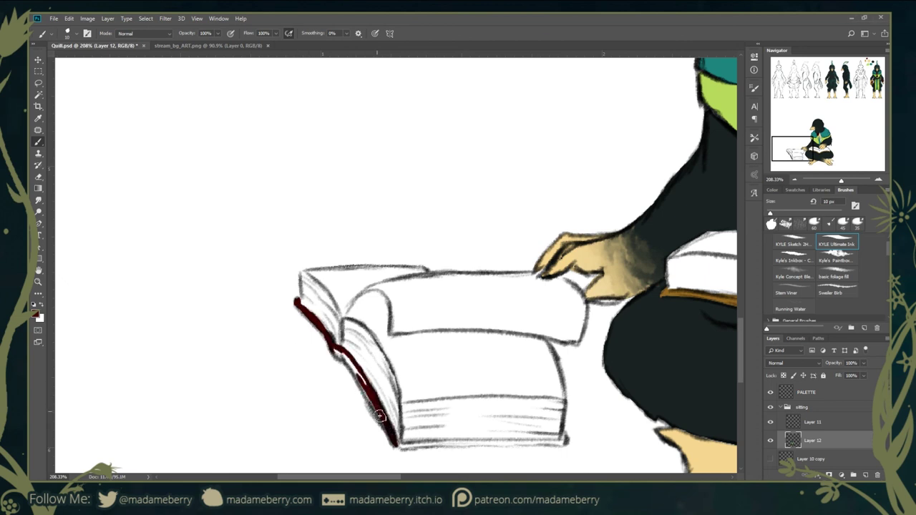
{"action": "scroll", "coordinate": [542, 411], "scroll_direction": "up", "scroll_amount": 3}
{"action": "left_click_drag", "start_coordinate": [555, 334], "coordinate": [226, 340]}
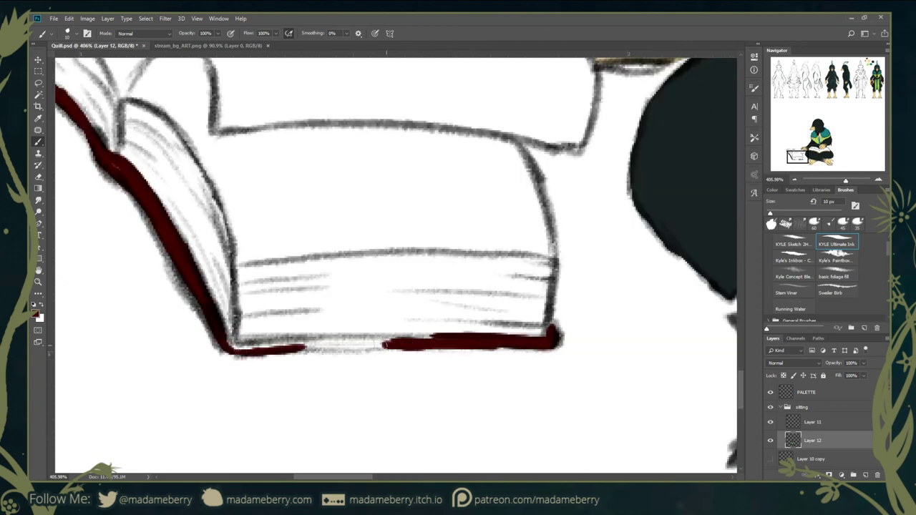
{"action": "scroll", "coordinate": [226, 340], "scroll_direction": "down", "scroll_amount": 3}
{"action": "scroll", "coordinate": [405, 262], "scroll_direction": "down", "scroll_amount": 2}
{"action": "scroll", "coordinate": [286, 215], "scroll_direction": "up", "scroll_amount": 2}
{"action": "scroll", "coordinate": [186, 242], "scroll_direction": "down", "scroll_amount": 2}
- Fill the side book's pages and the band above them tan
{"action": "left_click_drag", "start_coordinate": [186, 242], "coordinate": [286, 258]}
{"action": "scroll", "coordinate": [153, 260], "scroll_direction": "up", "scroll_amount": 3}
{"action": "left_click_drag", "start_coordinate": [214, 322], "coordinate": [229, 429]}
{"action": "mouse_move", "coordinate": [530, 243]}
{"action": "left_mouse_down"}
{"action": "mouse_move", "coordinate": [501, 429]}
{"action": "mouse_move", "coordinate": [265, 437]}
{"action": "mouse_move", "coordinate": [530, 286]}
{"action": "left_mouse_up"}
{"action": "left_click_drag", "start_coordinate": [387, 300], "coordinate": [265, 351]}
{"action": "left_click_drag", "start_coordinate": [480, 114], "coordinate": [150, 186]}
{"action": "left_click_drag", "start_coordinate": [244, 229], "coordinate": [566, 158]}
{"action": "mouse_move", "coordinate": [179, 329]}
{"action": "left_mouse_down"}
{"action": "mouse_move", "coordinate": [129, 215]}
{"action": "mouse_move", "coordinate": [365, 215]}
{"action": "left_mouse_up"}
{"action": "scroll", "coordinate": [352, 277], "scroll_direction": "down", "scroll_amount": 5}
{"action": "scroll", "coordinate": [351, 276], "scroll_direction": "up", "scroll_amount": 5}
- Paint the lap book's left pages and crease area tan
{"action": "left_click_drag", "start_coordinate": [458, 244], "coordinate": [573, 279]}
{"action": "mouse_move", "coordinate": [430, 215]}
{"action": "left_mouse_down"}
{"action": "mouse_move", "coordinate": [236, 200]}
{"action": "mouse_move", "coordinate": [179, 286]}
{"action": "left_mouse_up"}
{"action": "left_click_drag", "start_coordinate": [186, 243], "coordinate": [437, 287]}
{"action": "left_click_drag", "start_coordinate": [229, 222], "coordinate": [423, 308]}
{"action": "left_click_drag", "start_coordinate": [466, 286], "coordinate": [322, 293]}
{"action": "left_click_drag", "start_coordinate": [301, 330], "coordinate": [351, 372]}
{"action": "left_click_drag", "start_coordinate": [340, 338], "coordinate": [308, 365]}
- Fill the lap book's right page tan, covering the white patch
{"action": "scroll", "coordinate": [339, 338], "scroll_direction": "down", "scroll_amount": 5}
{"action": "scroll", "coordinate": [382, 391], "scroll_direction": "up", "scroll_amount": 5}
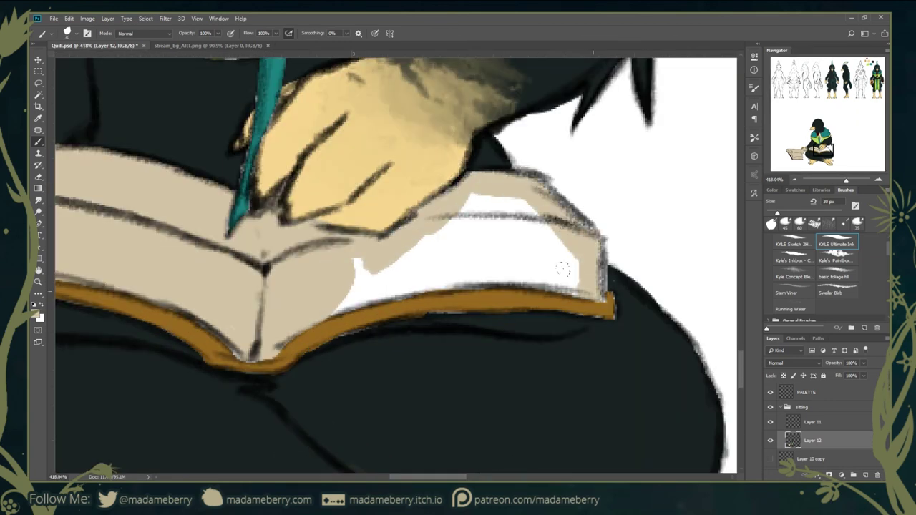
{"action": "left_click_drag", "start_coordinate": [563, 268], "coordinate": [344, 287]}
{"action": "left_click_drag", "start_coordinate": [573, 293], "coordinate": [412, 272]}
{"action": "left_click_drag", "start_coordinate": [558, 229], "coordinate": [481, 251]}
- Try a different brush for the head with a test stroke, then undo it
{"action": "scroll", "coordinate": [480, 251], "scroll_direction": "down", "scroll_amount": 3}
{"action": "scroll", "coordinate": [480, 251], "scroll_direction": "down", "scroll_amount": 3}
{"action": "scroll", "coordinate": [449, 363], "scroll_direction": "up", "scroll_amount": 3}
{"action": "scroll", "coordinate": [449, 363], "scroll_direction": "up", "scroll_amount": 2}
{"action": "left_click", "coordinate": [793, 251]}
{"action": "left_click_drag", "start_coordinate": [595, 243], "coordinate": [651, 161]}
{"action": "key", "text": "ctrl+z"}
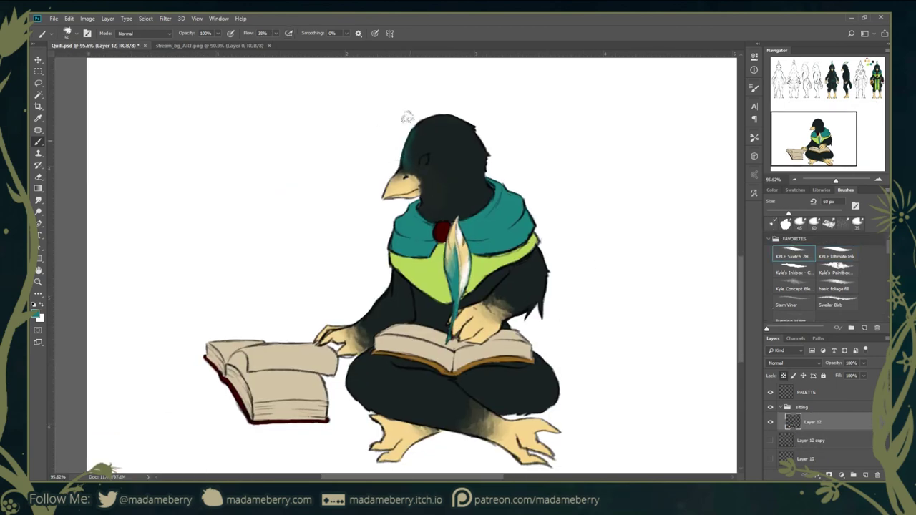
- Paint the crow's eye teal and add light feather strokes around it
{"action": "scroll", "coordinate": [421, 139], "scroll_direction": "up", "scroll_amount": 3}
{"action": "scroll", "coordinate": [421, 139], "scroll_direction": "up", "scroll_amount": 3}
{"action": "left_click_drag", "start_coordinate": [426, 161], "coordinate": [434, 172]}
{"action": "scroll", "coordinate": [425, 150], "scroll_direction": "down", "scroll_amount": 4}
{"action": "scroll", "coordinate": [430, 186], "scroll_direction": "up", "scroll_amount": 5}
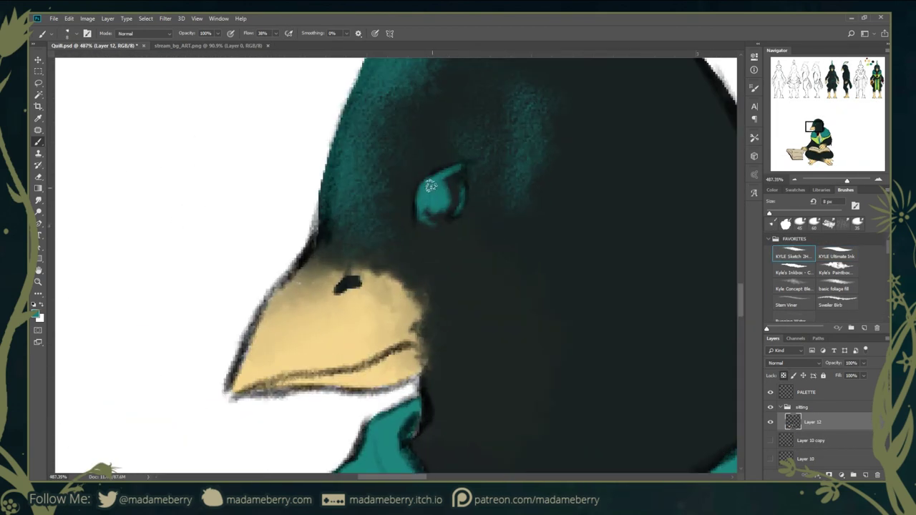
{"action": "scroll", "coordinate": [447, 200], "scroll_direction": "down", "scroll_amount": 3}
{"action": "scroll", "coordinate": [372, 196], "scroll_direction": "up", "scroll_amount": 3}
{"action": "left_click_drag", "start_coordinate": [373, 172], "coordinate": [386, 214]}
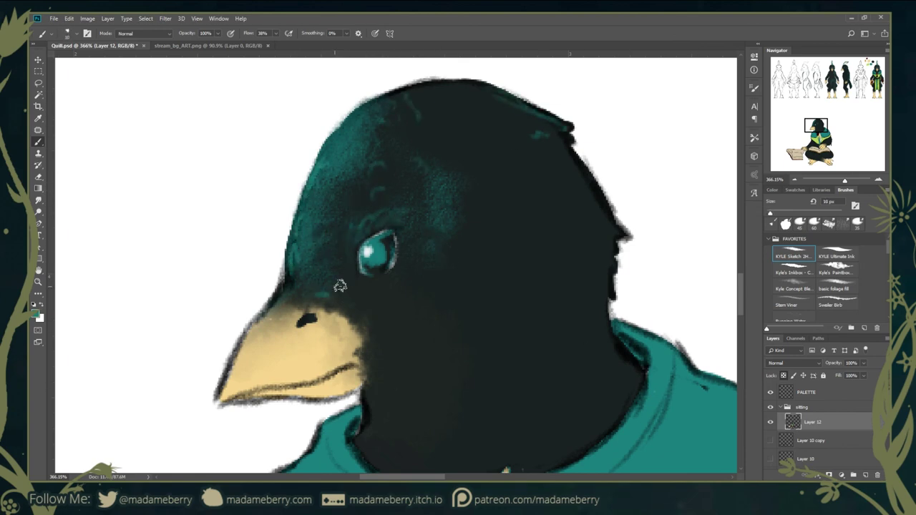
{"action": "scroll", "coordinate": [366, 323], "scroll_direction": "down", "scroll_amount": 5}
{"action": "scroll", "coordinate": [470, 291], "scroll_direction": "up", "scroll_amount": 4}
- Paint larger teal strokes below the crow's beak
{"action": "key", "text": "bracketright"}
{"action": "key", "text": "bracketright"}
{"action": "key", "text": "bracketright"}
{"action": "left_click_drag", "start_coordinate": [461, 293], "coordinate": [420, 245]}
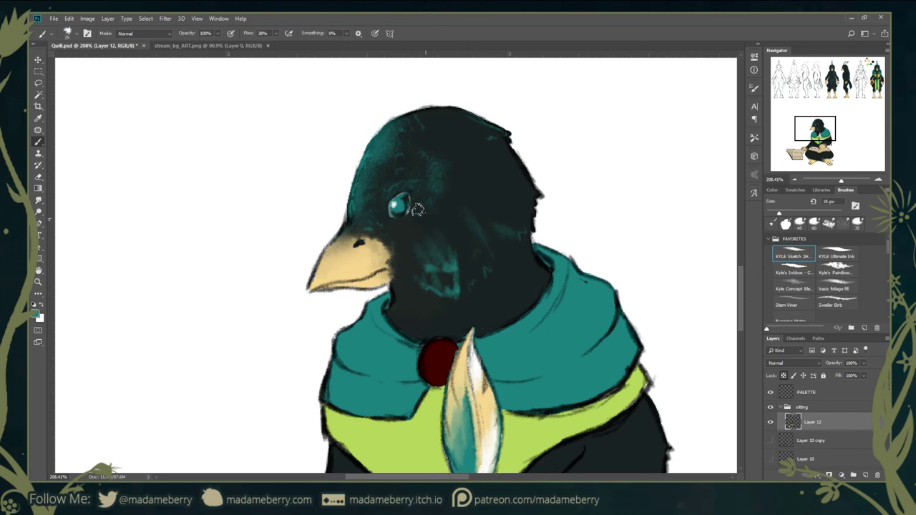
{"action": "scroll", "coordinate": [414, 177], "scroll_direction": "down", "scroll_amount": 5}
{"action": "key", "text": "bracketright"}
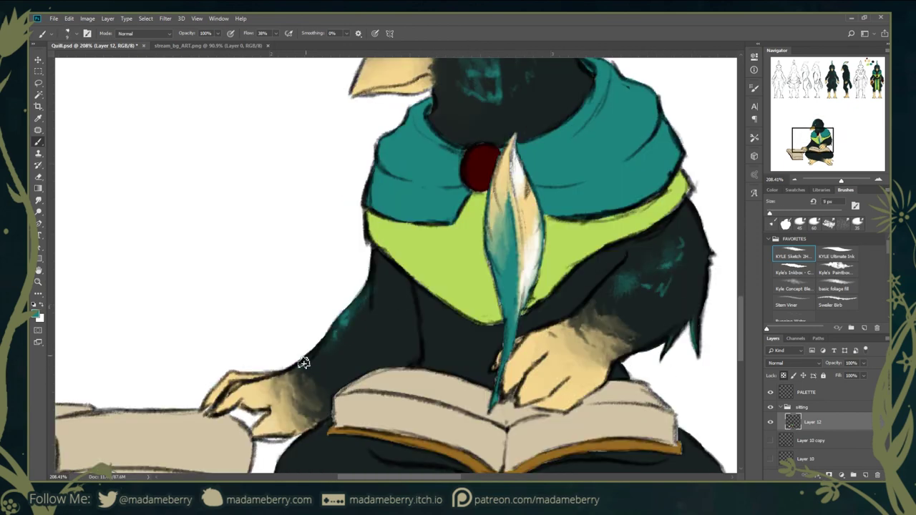
- Paint dark strokes across the crow's shoulder with a smaller brush
{"action": "scroll", "coordinate": [592, 234], "scroll_direction": "down", "scroll_amount": 2}
{"action": "scroll", "coordinate": [448, 156], "scroll_direction": "up", "scroll_amount": 3}
{"action": "scroll", "coordinate": [429, 161], "scroll_direction": "up", "scroll_amount": 3}
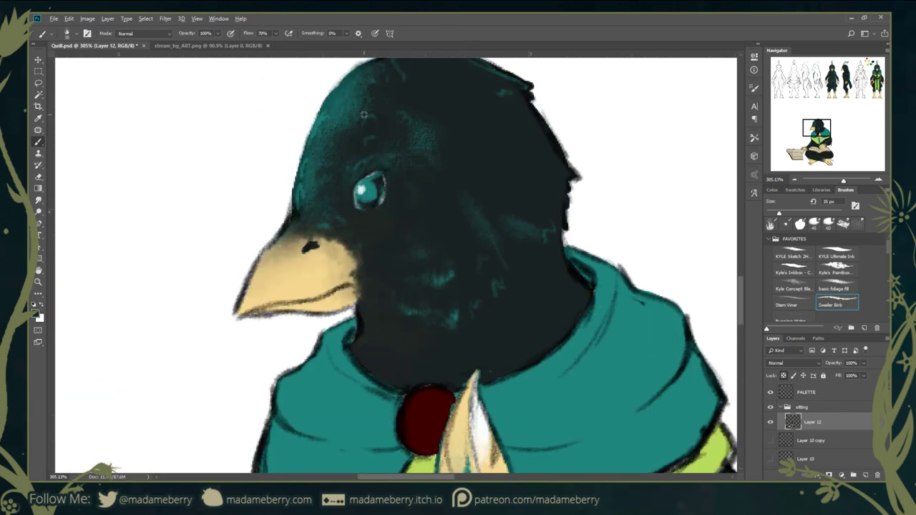
{"action": "scroll", "coordinate": [415, 204], "scroll_direction": "down", "scroll_amount": 1}
{"action": "scroll", "coordinate": [343, 250], "scroll_direction": "down", "scroll_amount": 10}
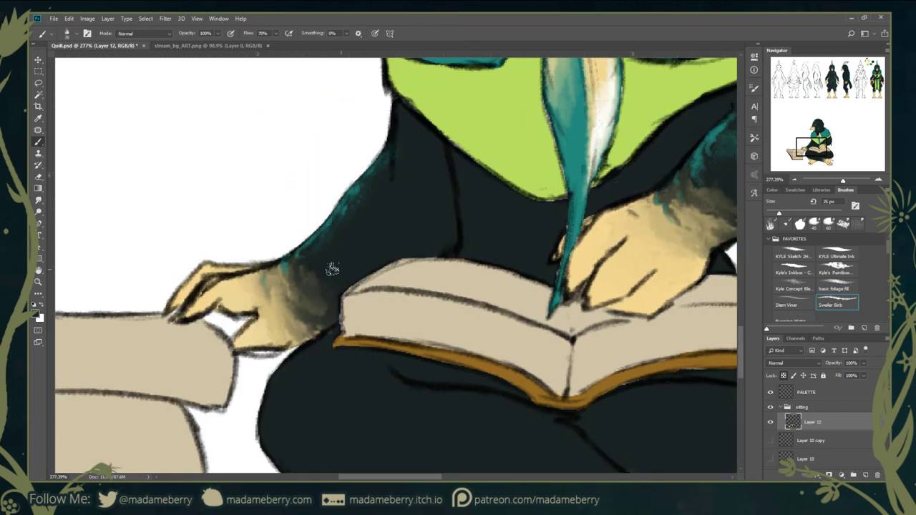
{"action": "scroll", "coordinate": [327, 245], "scroll_direction": "up", "scroll_amount": 2}
{"action": "scroll", "coordinate": [322, 270], "scroll_direction": "right", "scroll_amount": 2}
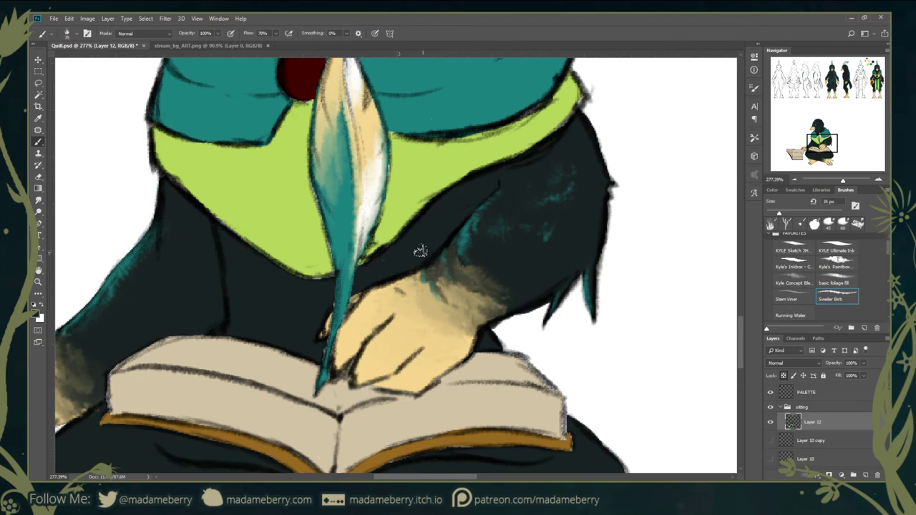
{"action": "scroll", "coordinate": [336, 241], "scroll_direction": "down", "scroll_amount": 3}
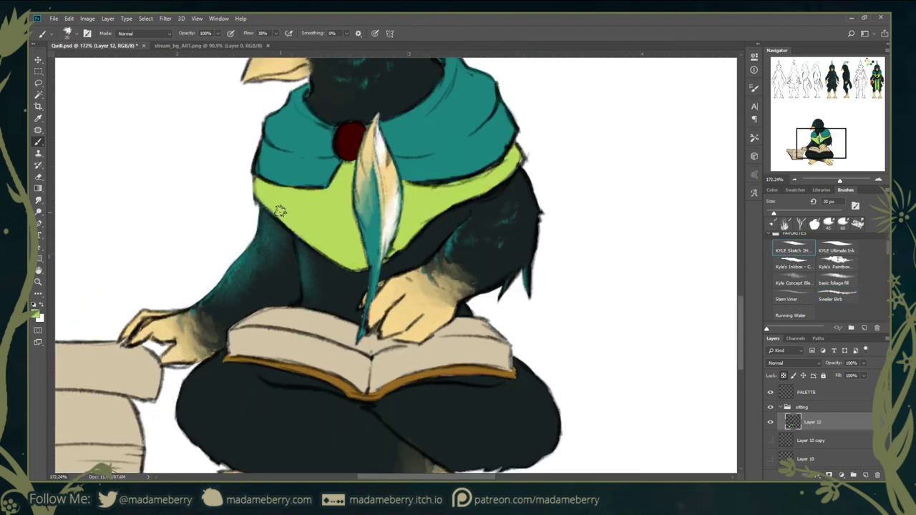
{"action": "scroll", "coordinate": [215, 286], "scroll_direction": "up", "scroll_amount": 3}
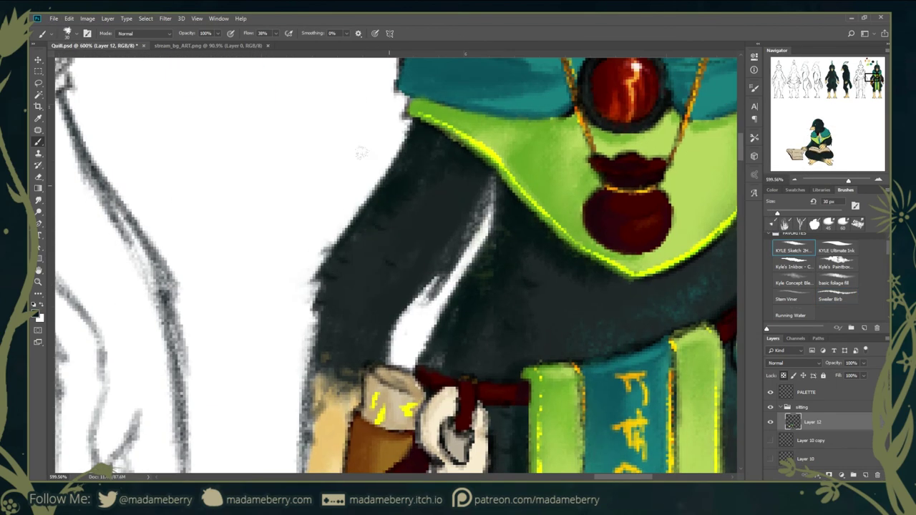
{"action": "scroll", "coordinate": [409, 243], "scroll_direction": "up", "scroll_amount": 1}
{"action": "scroll", "coordinate": [408, 243], "scroll_direction": "up", "scroll_amount": 3}
{"action": "key", "text": "bracketleft"}
{"action": "key", "text": "bracketleft"}
{"action": "key", "text": "bracketleft"}
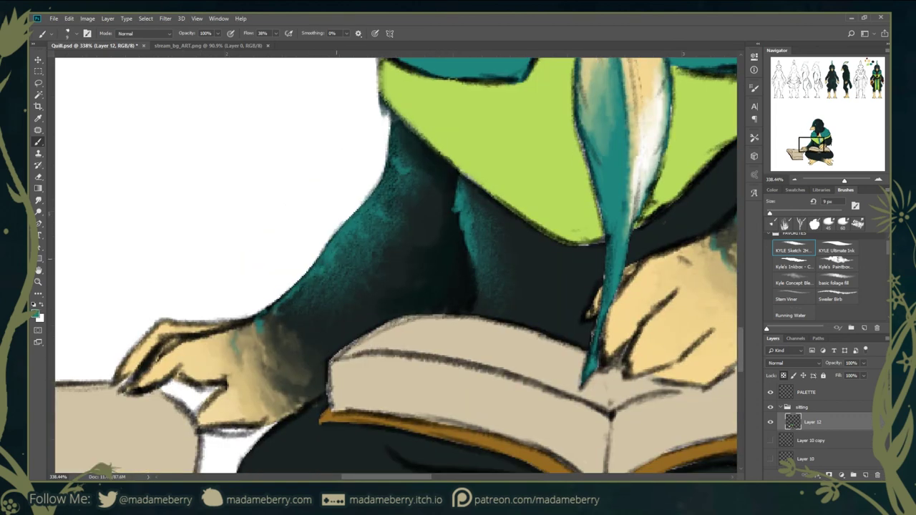
{"action": "mouse_move", "coordinate": [436, 288]}
{"action": "left_mouse_down"}
{"action": "mouse_move", "coordinate": [480, 266]}
{"action": "mouse_move", "coordinate": [604, 313]}
{"action": "left_mouse_up"}
{"action": "key", "text": "bracketright"}
{"action": "key", "text": "bracketright"}
- Add scale texture to the arm with the sw snake scales brush
{"action": "left_click", "coordinate": [847, 304]}
{"action": "mouse_move", "coordinate": [475, 292]}
{"action": "left_mouse_down"}
{"action": "mouse_move", "coordinate": [393, 325]}
{"action": "mouse_move", "coordinate": [458, 321]}
{"action": "left_mouse_up"}
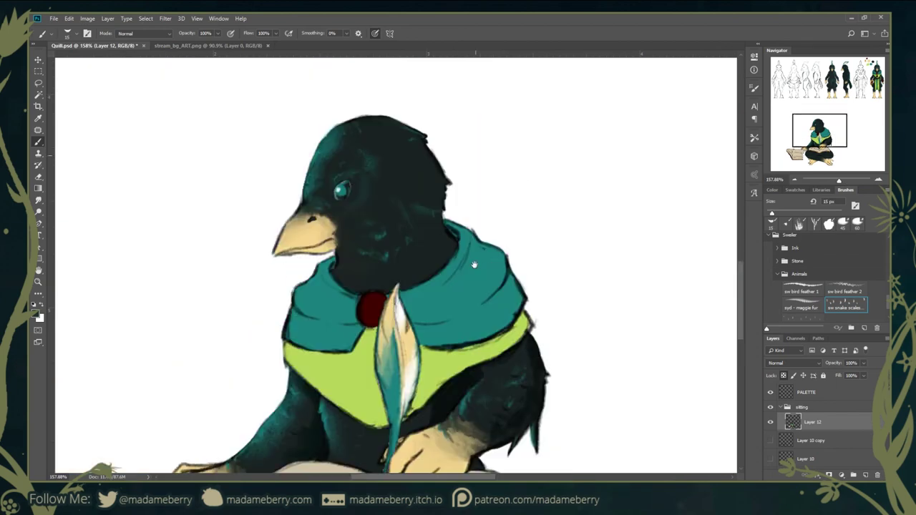
{"action": "scroll", "coordinate": [849, 303], "scroll_direction": "up", "scroll_amount": 5}
{"action": "scroll", "coordinate": [848, 303], "scroll_direction": "up", "scroll_amount": 2}
- Return to the KYLE Sketch 2H brush and look over the head, hands and book
{"action": "left_click", "coordinate": [793, 257]}
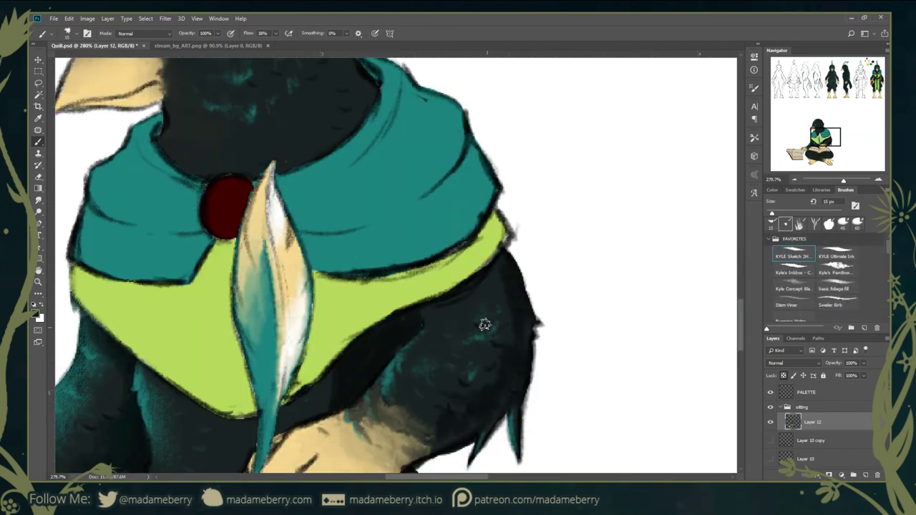
{"action": "left_click_drag", "start_coordinate": [357, 103], "coordinate": [409, 307]}
{"action": "scroll", "coordinate": [453, 308], "scroll_direction": "down", "scroll_amount": 5}
{"action": "scroll", "coordinate": [280, 252], "scroll_direction": "up", "scroll_amount": 5}
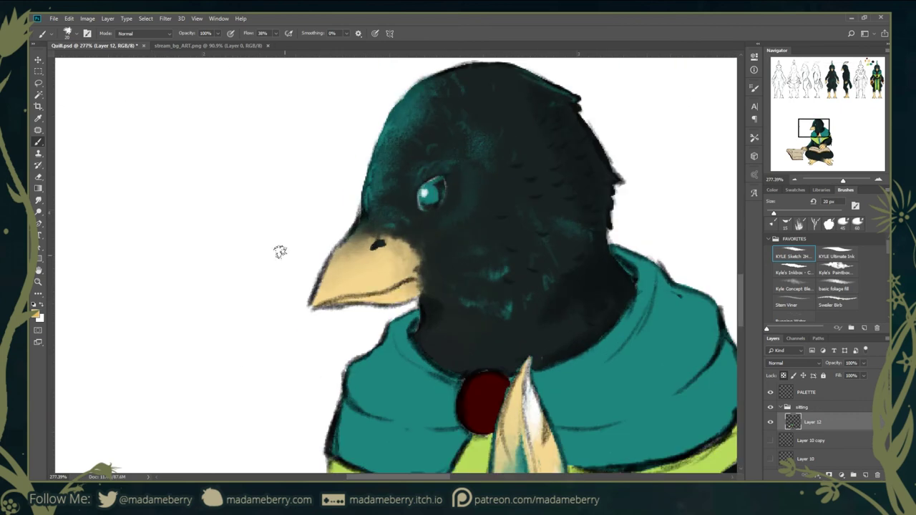
{"action": "scroll", "coordinate": [407, 272], "scroll_direction": "down", "scroll_amount": 5}
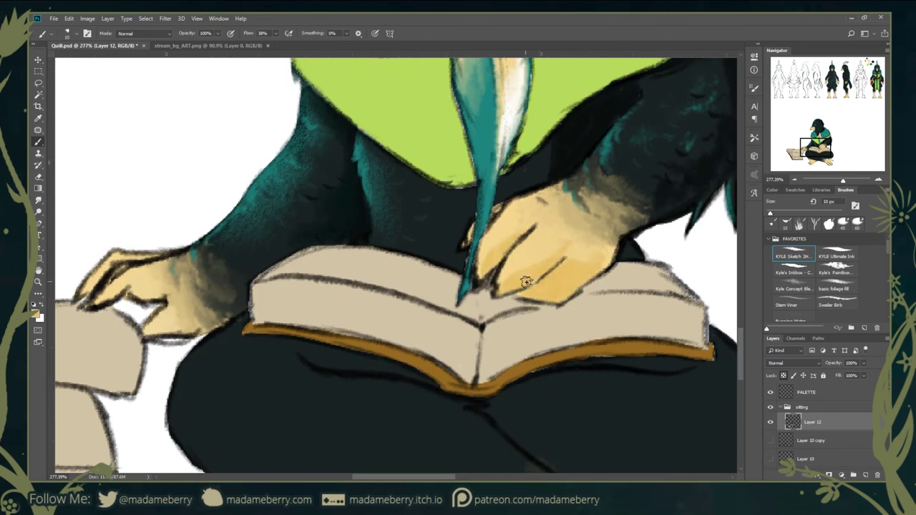
{"action": "key", "text": "bracketleft"}
{"action": "key", "text": "bracketleft"}
{"action": "left_click_drag", "start_coordinate": [121, 269], "coordinate": [266, 277]}
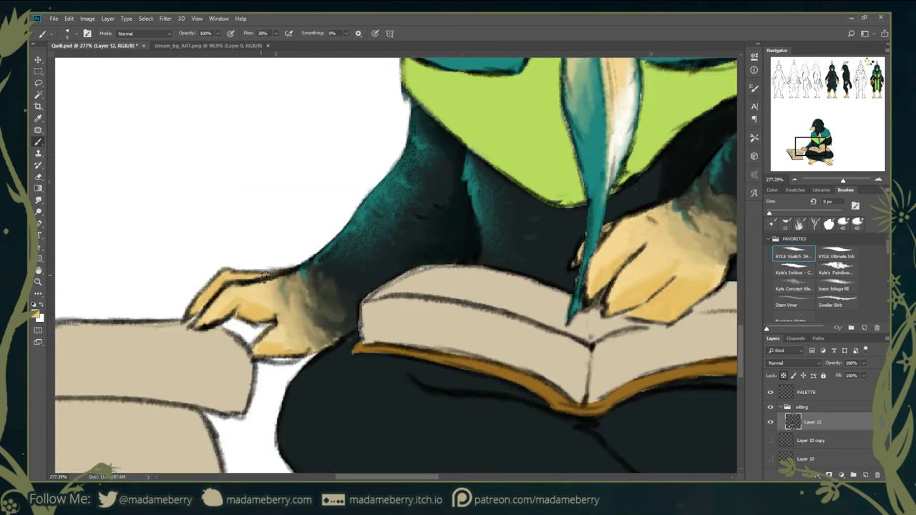
{"action": "key", "text": "bracketright"}
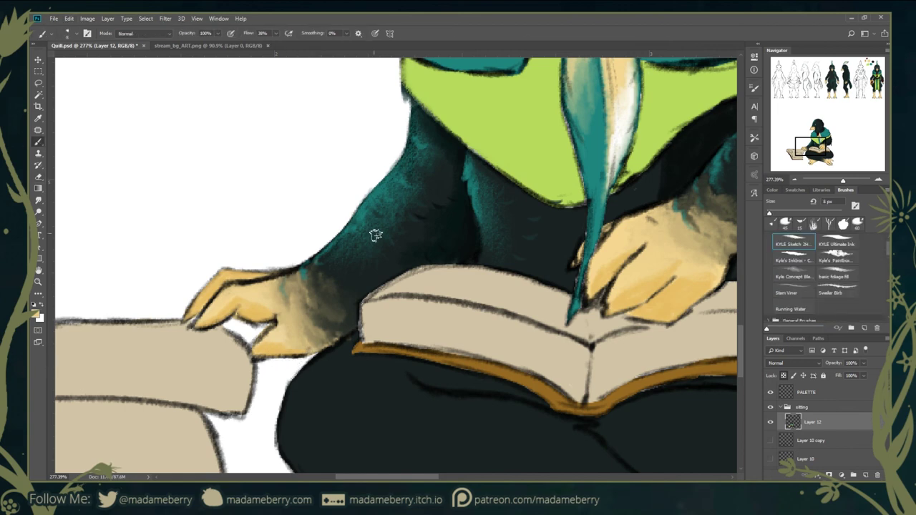
{"action": "scroll", "coordinate": [485, 272], "scroll_direction": "down", "scroll_amount": 3}
{"action": "scroll", "coordinate": [468, 435], "scroll_direction": "up", "scroll_amount": 2}
- Touch up the left foot and erase its stray bits, undoing a stray leg stroke
{"action": "left_click_drag", "start_coordinate": [365, 378], "coordinate": [315, 240]}
{"action": "key", "text": "ctrl+z"}
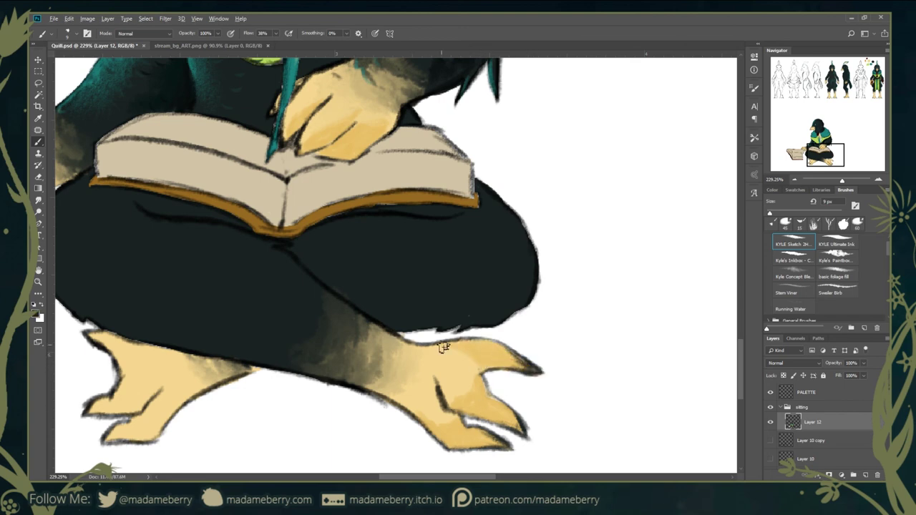
{"action": "left_click_drag", "start_coordinate": [439, 376], "coordinate": [568, 390]}
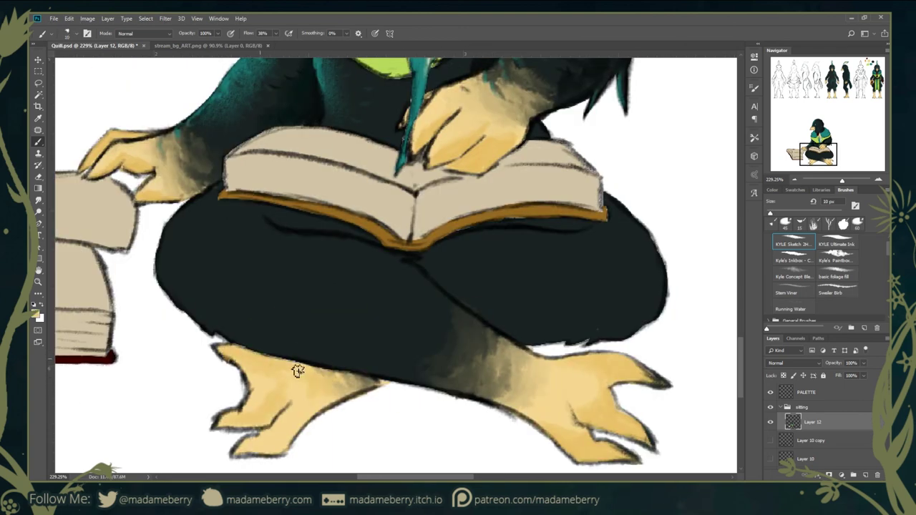
{"action": "key", "text": "e"}
{"action": "left_click_drag", "start_coordinate": [322, 409], "coordinate": [236, 451]}
{"action": "key", "text": "b"}
- Review the book, crossed legs, lap and shoulders, then fit the figure in view
{"action": "scroll", "coordinate": [334, 255], "scroll_direction": "down", "scroll_amount": 5}
{"action": "scroll", "coordinate": [529, 356], "scroll_direction": "up", "scroll_amount": 5}
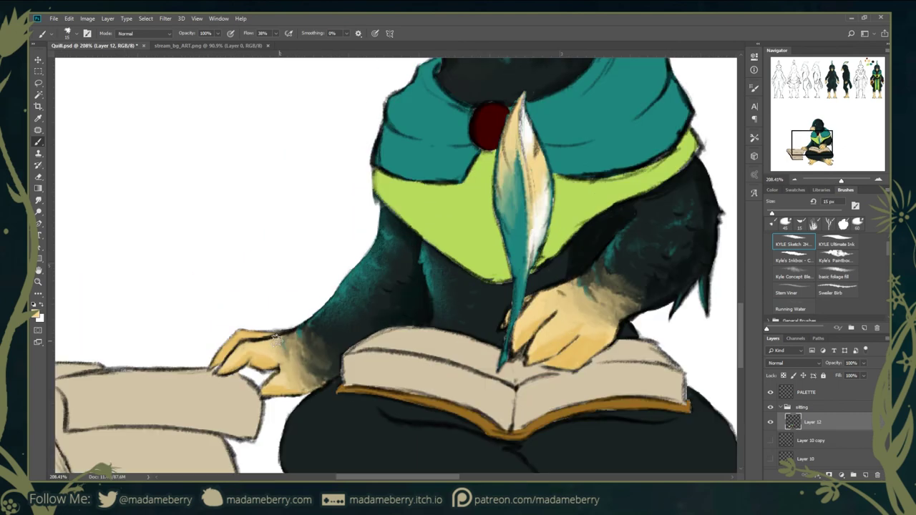
{"action": "scroll", "coordinate": [327, 379], "scroll_direction": "down", "scroll_amount": 5}
{"action": "key", "text": "bracketleft"}
{"action": "key", "text": "bracketleft"}
{"action": "key", "text": "bracketleft"}
{"action": "scroll", "coordinate": [311, 348], "scroll_direction": "up", "scroll_amount": 2}
{"action": "scroll", "coordinate": [381, 418], "scroll_direction": "up", "scroll_amount": 4}
{"action": "left_click_drag", "start_coordinate": [380, 418], "coordinate": [240, 425]}
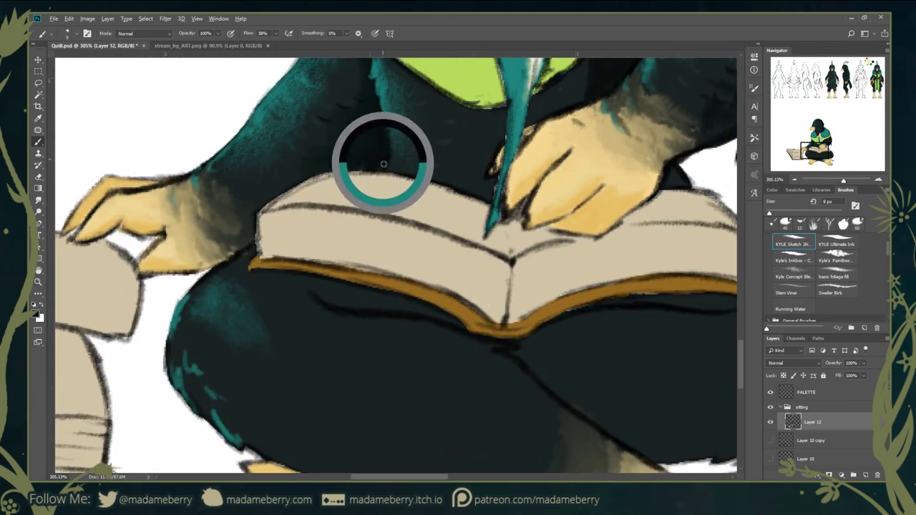
{"action": "left_click_drag", "start_coordinate": [317, 296], "coordinate": [212, 194]}
{"action": "mouse_move", "coordinate": [577, 303]}
{"action": "left_mouse_down"}
{"action": "mouse_move", "coordinate": [188, 239]}
{"action": "mouse_move", "coordinate": [118, 240]}
{"action": "mouse_move", "coordinate": [265, 254]}
{"action": "left_mouse_up"}
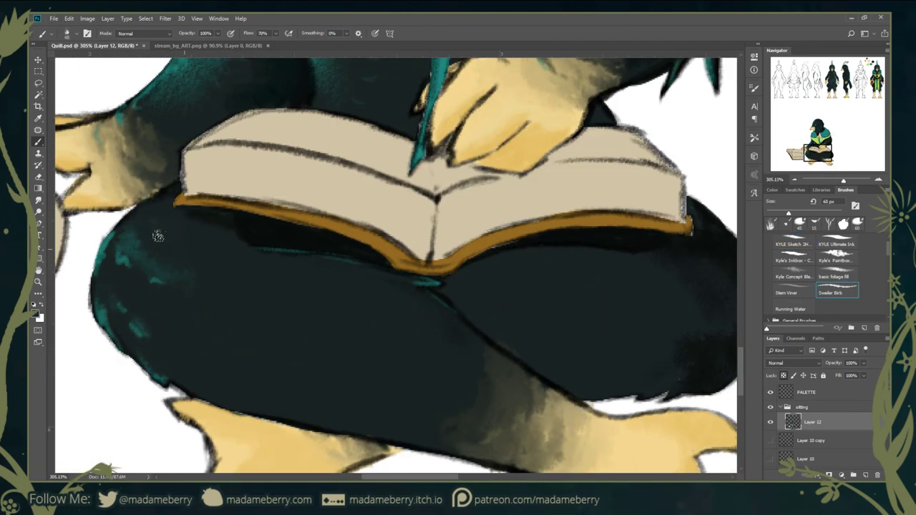
{"action": "key", "text": "ctrl+0"}
- Stamp sw snake scales texture across the crossed legs, then return to KYLE Sketch
{"action": "left_click", "coordinate": [847, 273]}
{"action": "scroll", "coordinate": [246, 371], "scroll_direction": "up", "scroll_amount": 5}
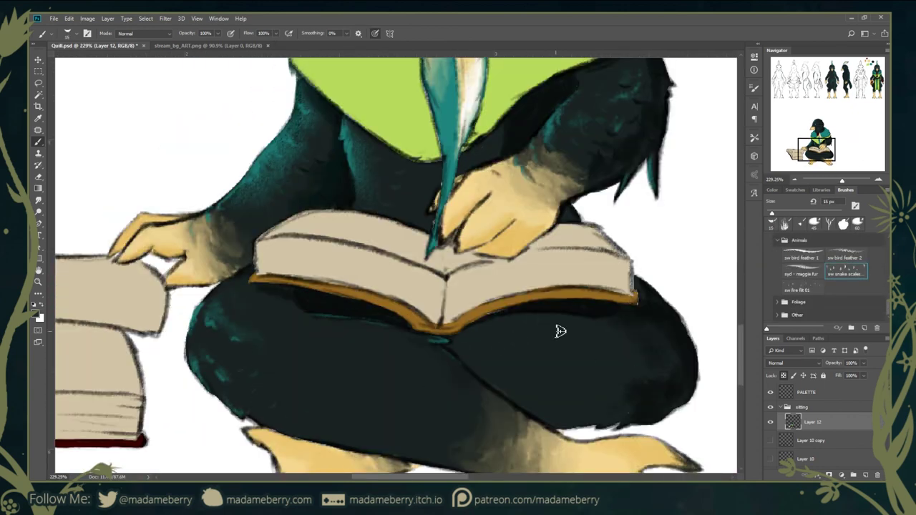
{"action": "mouse_move", "coordinate": [503, 467]}
{"action": "left_mouse_down"}
{"action": "mouse_move", "coordinate": [358, 385]}
{"action": "mouse_move", "coordinate": [623, 362]}
{"action": "left_mouse_up"}
{"action": "left_click", "coordinate": [793, 255]}
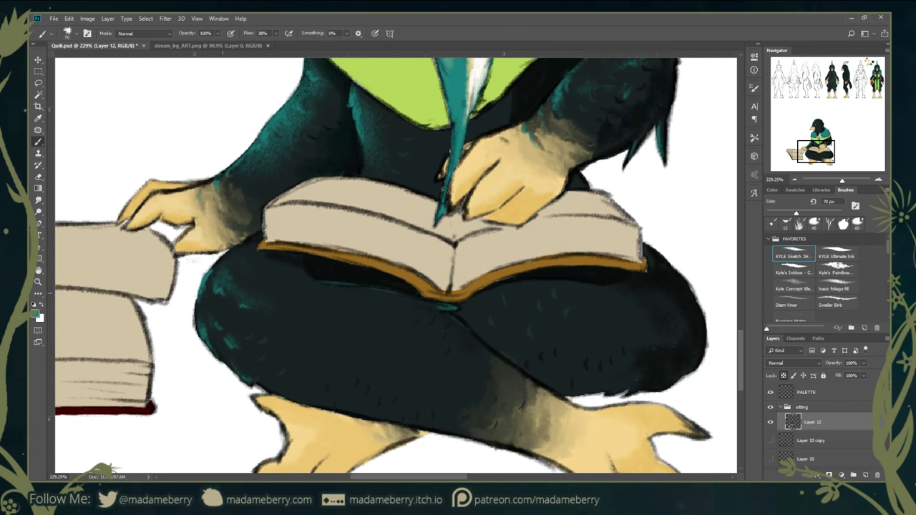
{"action": "key", "text": "ctrl+0"}
{"action": "scroll", "coordinate": [263, 231], "scroll_direction": "up", "scroll_amount": 6}
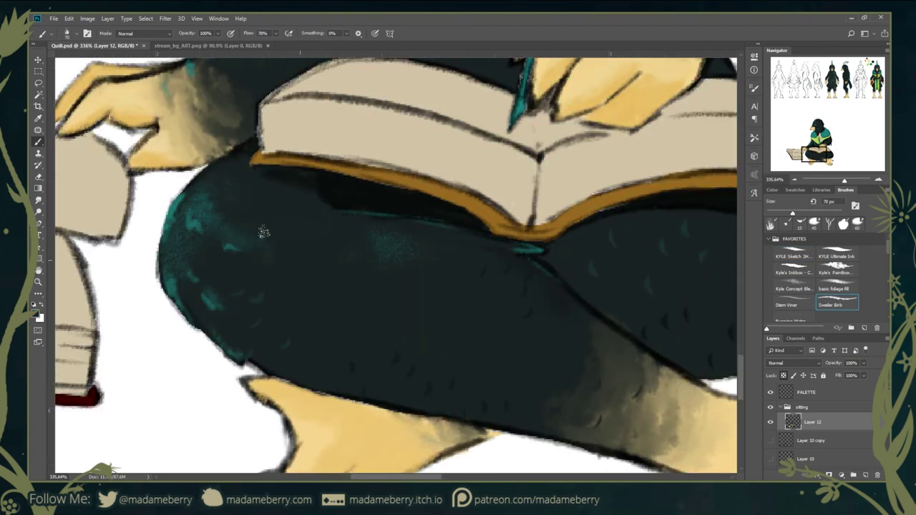
{"action": "scroll", "coordinate": [231, 310], "scroll_direction": "down", "scroll_amount": 4}
{"action": "scroll", "coordinate": [293, 364], "scroll_direction": "down", "scroll_amount": 2}
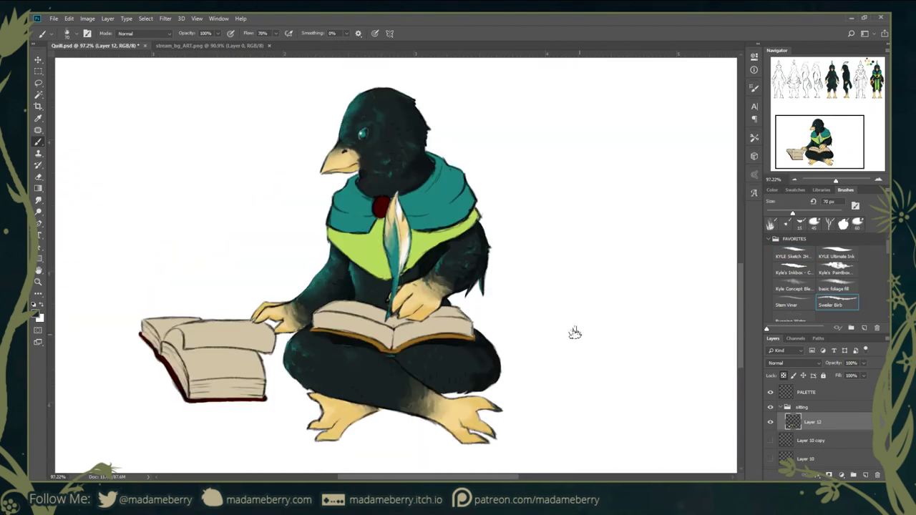
{"action": "key", "text": "ctrl+0"}
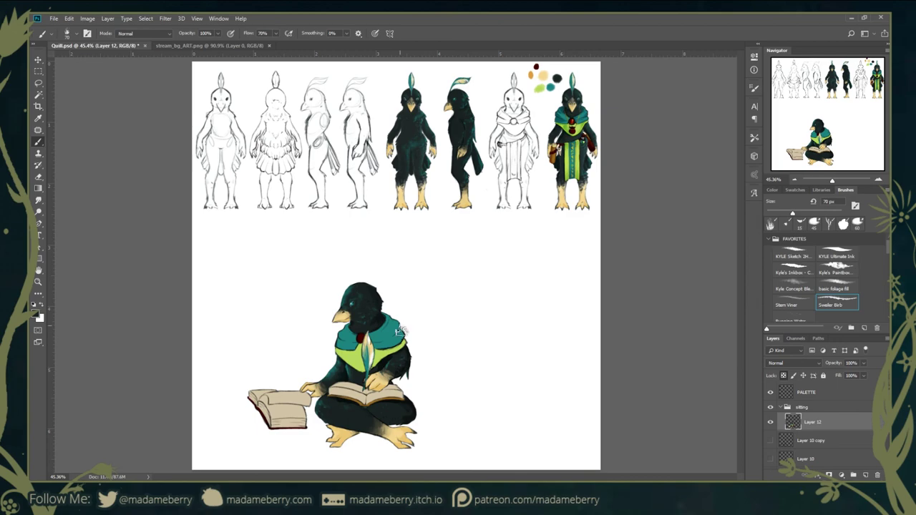
{"action": "scroll", "coordinate": [580, 100], "scroll_direction": "up", "scroll_amount": 8}
{"action": "scroll", "coordinate": [462, 272], "scroll_direction": "down", "scroll_amount": 5}
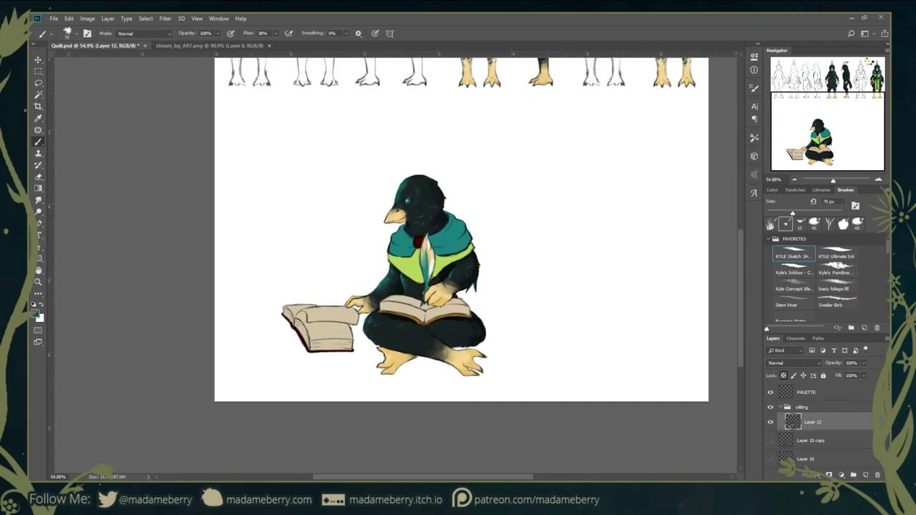
{"action": "scroll", "coordinate": [429, 209], "scroll_direction": "up", "scroll_amount": 4}
- Paint dark teal shading bands across the scarf and its lower edge
{"action": "scroll", "coordinate": [429, 210], "scroll_direction": "up", "scroll_amount": 3}
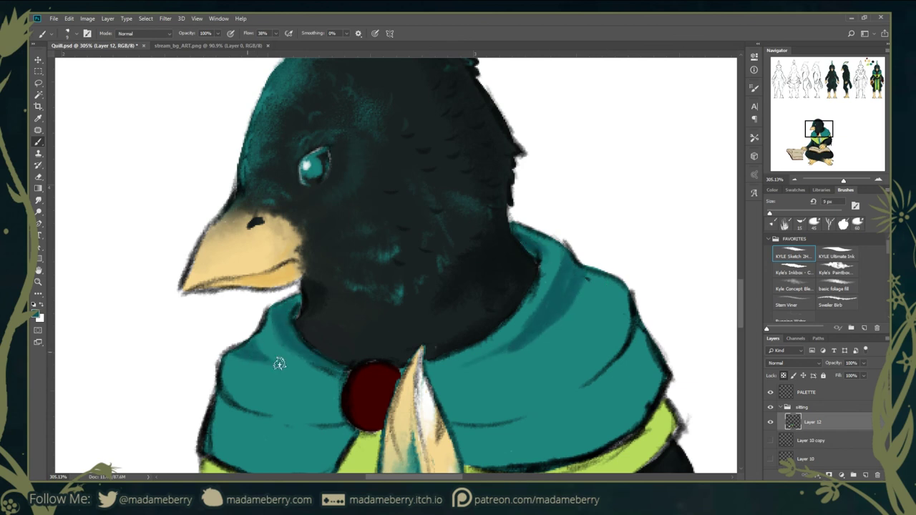
{"action": "scroll", "coordinate": [317, 409], "scroll_direction": "down", "scroll_amount": 2}
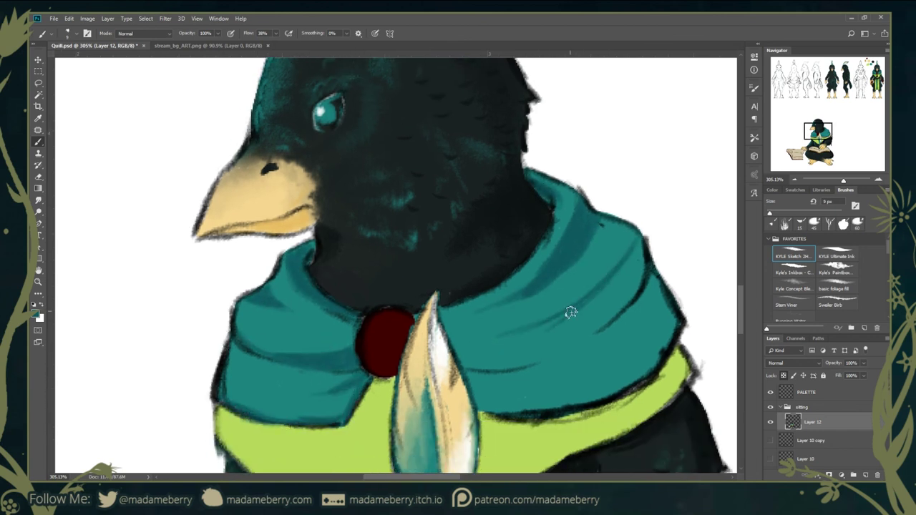
{"action": "mouse_move", "coordinate": [577, 329]}
{"action": "left_mouse_down"}
{"action": "mouse_move", "coordinate": [640, 260]}
{"action": "mouse_move", "coordinate": [604, 297]}
{"action": "left_mouse_up"}
{"action": "mouse_move", "coordinate": [452, 344]}
{"action": "left_mouse_down"}
{"action": "mouse_move", "coordinate": [575, 344]}
{"action": "mouse_move", "coordinate": [462, 358]}
{"action": "left_mouse_up"}
{"action": "key", "text": "bracketright"}
{"action": "key", "text": "bracketright"}
{"action": "left_click_drag", "start_coordinate": [640, 311], "coordinate": [597, 384]}
{"action": "left_click_drag", "start_coordinate": [673, 322], "coordinate": [588, 391]}
{"action": "mouse_move", "coordinate": [630, 330]}
{"action": "left_mouse_down"}
{"action": "mouse_move", "coordinate": [523, 383]}
{"action": "mouse_move", "coordinate": [625, 372]}
{"action": "left_mouse_up"}
{"action": "key", "text": "bracketleft"}
{"action": "key", "text": "bracketleft"}
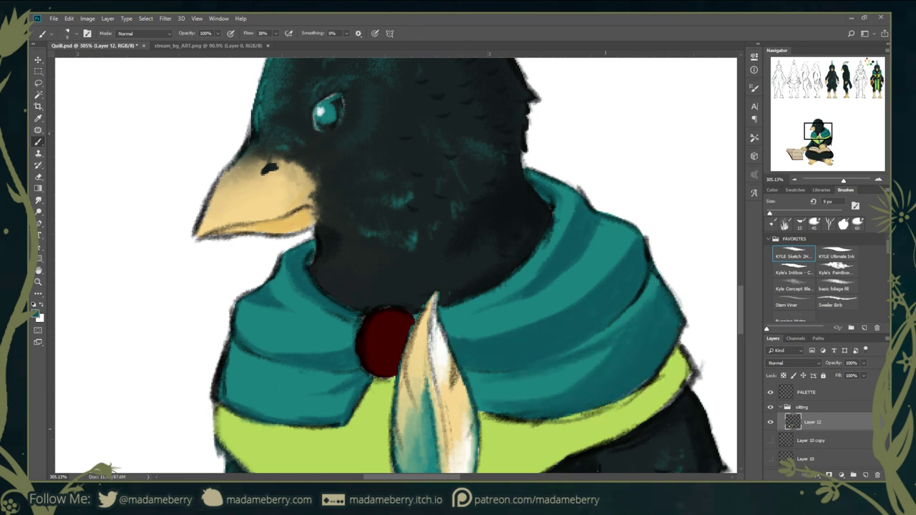
- Paint the collar's green over the scarf's lower edge and the collar's right end
{"action": "left_click", "coordinate": [537, 431], "text": "alt"}
{"action": "left_click_drag", "start_coordinate": [547, 422], "coordinate": [678, 389]}
{"action": "scroll", "coordinate": [646, 297], "scroll_direction": "up", "scroll_amount": 1}
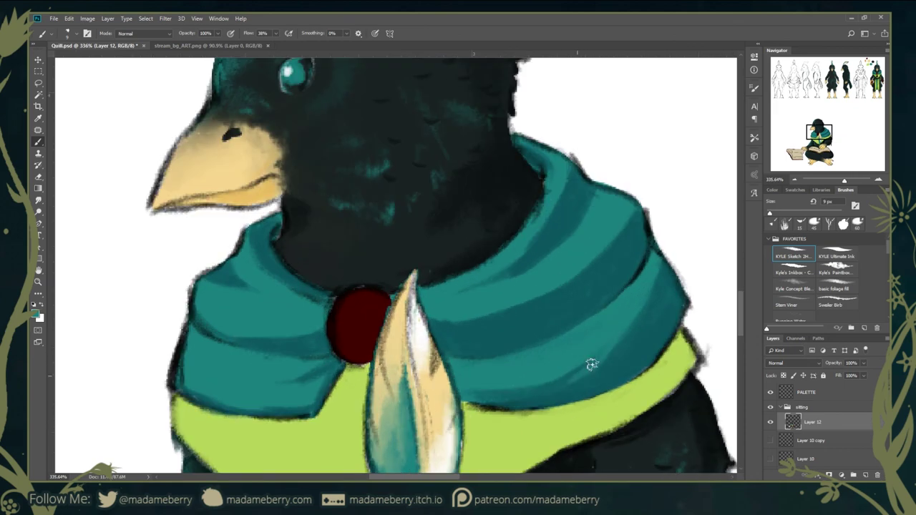
{"action": "left_click", "coordinate": [544, 390], "text": "alt"}
{"action": "scroll", "coordinate": [544, 390], "scroll_direction": "down", "scroll_amount": 1}
{"action": "key", "text": "bracketright"}
{"action": "key", "text": "bracketright"}
{"action": "key", "text": "bracketright"}
{"action": "left_click_drag", "start_coordinate": [501, 265], "coordinate": [514, 224]}
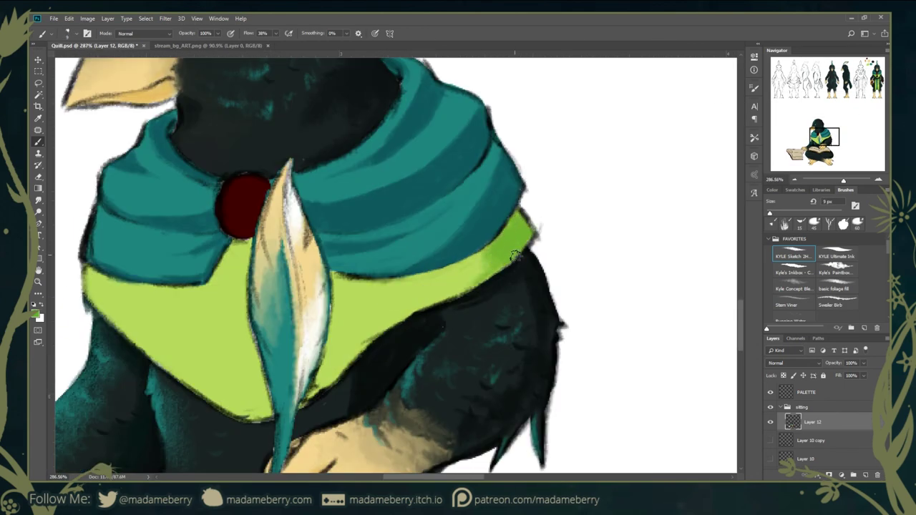
- Shade the collar and vest's left side darker green, blending with the Kyle Concept Blender smudge
{"action": "left_click_drag", "start_coordinate": [426, 308], "coordinate": [355, 354]}
{"action": "left_click_drag", "start_coordinate": [458, 287], "coordinate": [358, 358]}
{"action": "left_click_drag", "start_coordinate": [430, 297], "coordinate": [358, 301]}
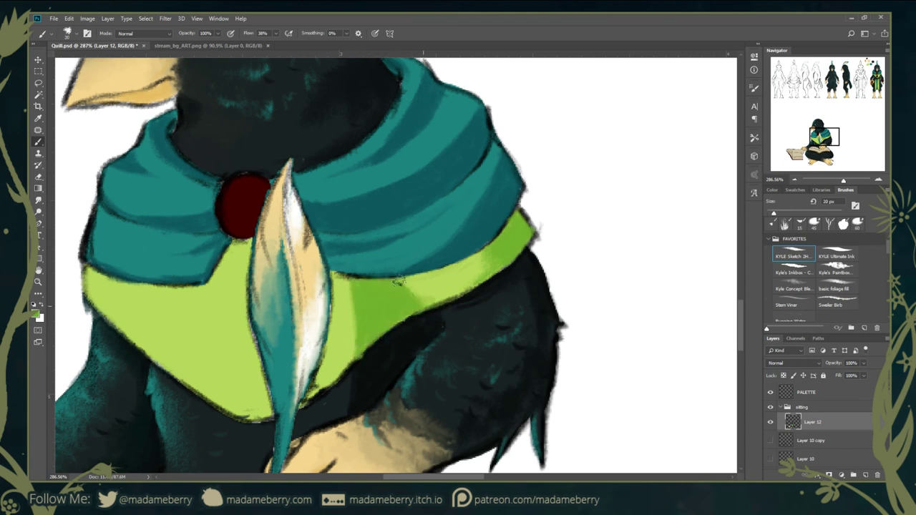
{"action": "left_click_drag", "start_coordinate": [444, 279], "coordinate": [350, 323]}
{"action": "left_click_drag", "start_coordinate": [171, 293], "coordinate": [140, 362]}
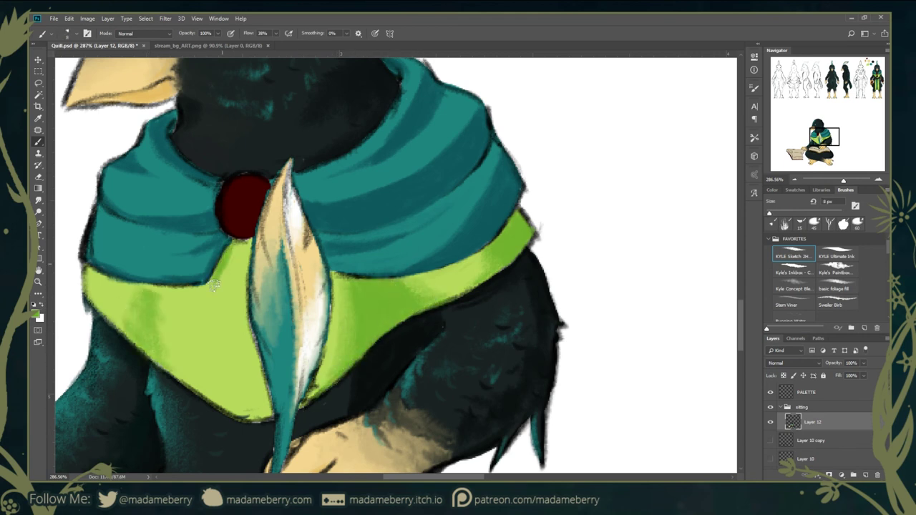
{"action": "left_click", "coordinate": [795, 288]}
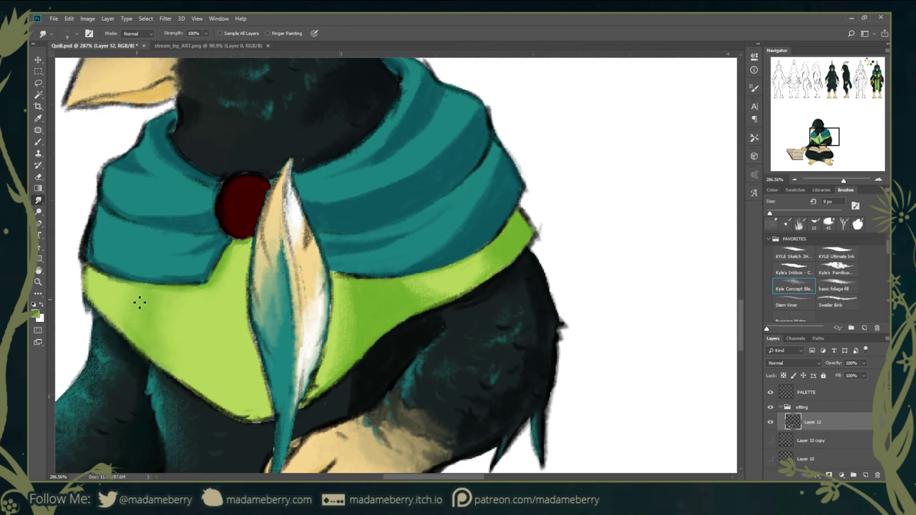
{"action": "key", "text": "b"}
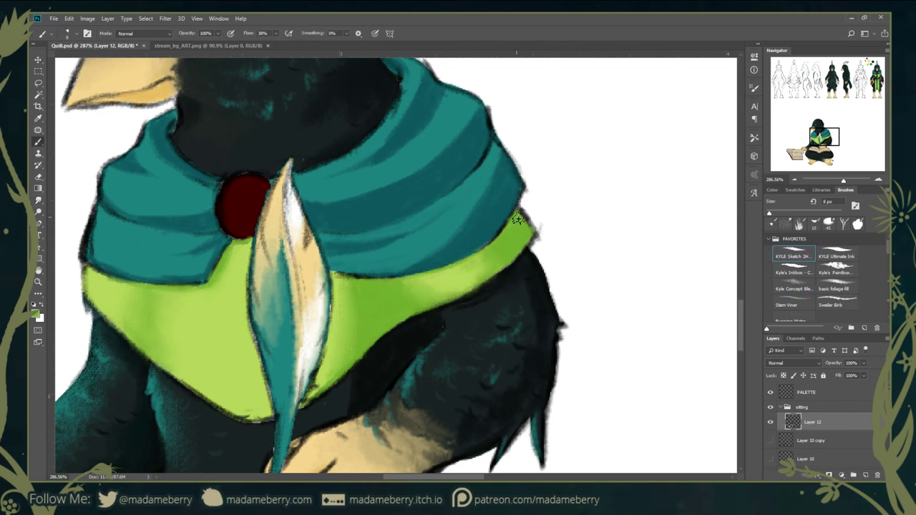
{"action": "scroll", "coordinate": [185, 369], "scroll_direction": "down", "scroll_amount": 5}
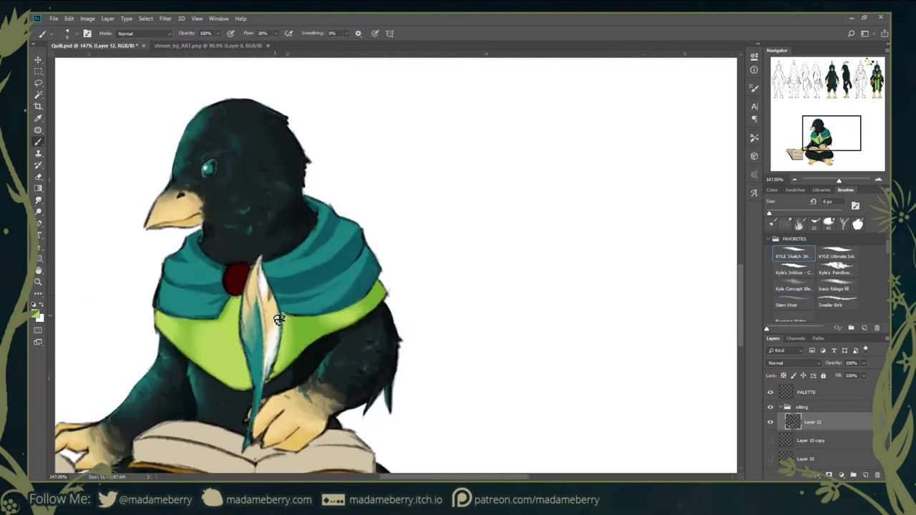
- Paint light highlights across the open book's pages with the KYLE Sketch brush
{"action": "scroll", "coordinate": [214, 301], "scroll_direction": "up", "scroll_amount": 3}
{"action": "scroll", "coordinate": [612, 226], "scroll_direction": "down", "scroll_amount": 5}
{"action": "scroll", "coordinate": [612, 226], "scroll_direction": "up", "scroll_amount": 2}
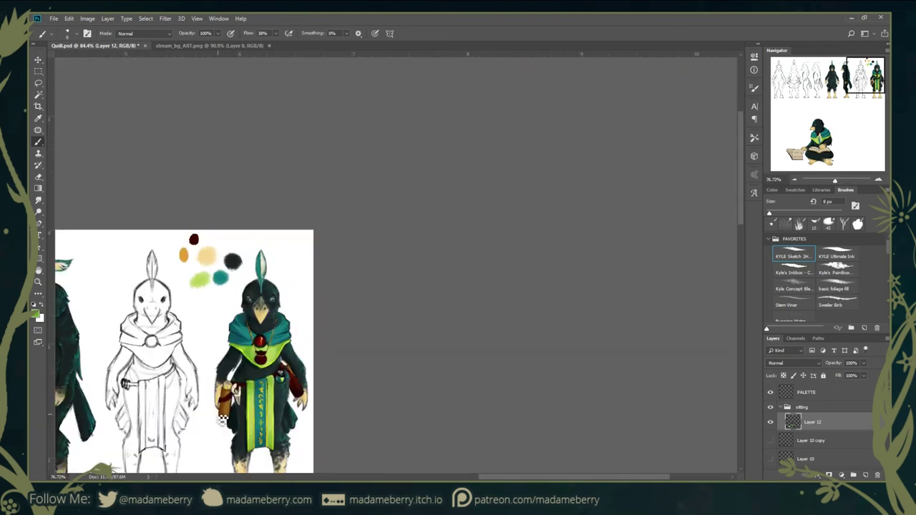
{"action": "scroll", "coordinate": [215, 322], "scroll_direction": "up", "scroll_amount": 2}
{"action": "scroll", "coordinate": [150, 292], "scroll_direction": "up", "scroll_amount": 1}
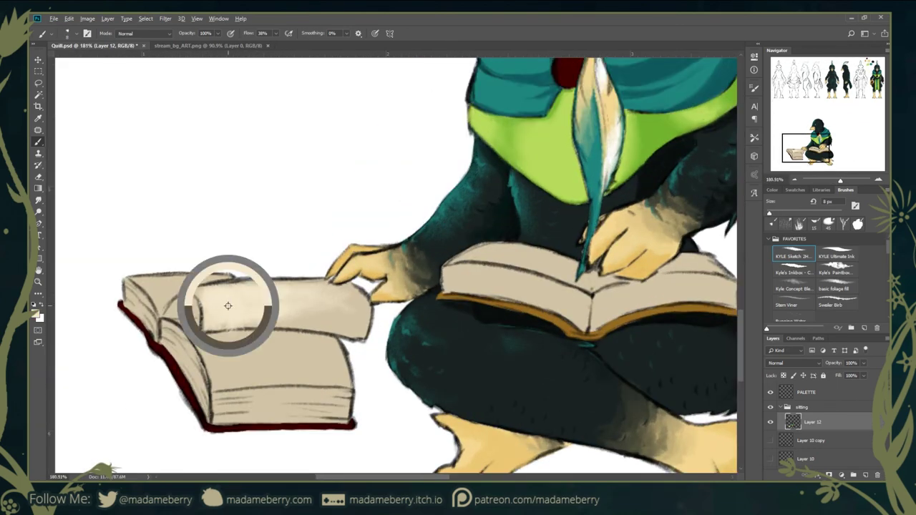
{"action": "scroll", "coordinate": [162, 298], "scroll_direction": "up", "scroll_amount": 2}
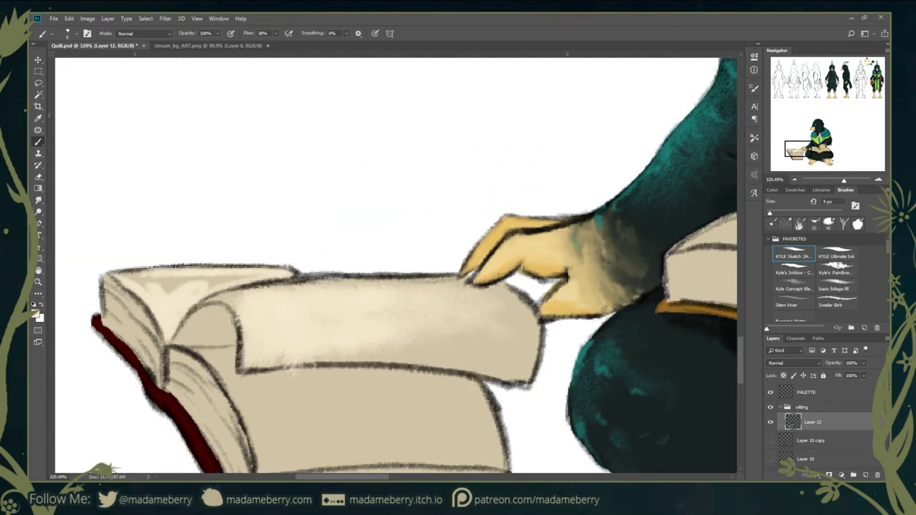
{"action": "mouse_move", "coordinate": [179, 266]}
{"action": "left_mouse_down"}
{"action": "mouse_move", "coordinate": [127, 272]}
{"action": "mouse_move", "coordinate": [286, 267]}
{"action": "left_mouse_up"}
{"action": "left_click_drag", "start_coordinate": [210, 350], "coordinate": [184, 288]}
{"action": "mouse_move", "coordinate": [466, 351]}
{"action": "left_mouse_down"}
{"action": "mouse_move", "coordinate": [231, 355]}
{"action": "mouse_move", "coordinate": [197, 289]}
{"action": "left_mouse_up"}
- Add broader highlights across the lower page, then finer highlight strokes on the pages
{"action": "key", "text": "bracketright"}
{"action": "key", "text": "bracketright"}
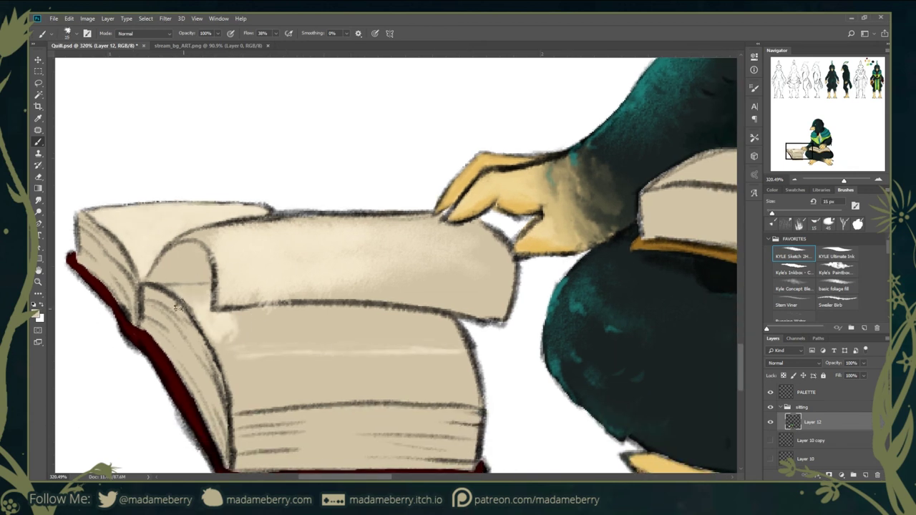
{"action": "left_click_drag", "start_coordinate": [282, 295], "coordinate": [302, 358]}
{"action": "mouse_move", "coordinate": [466, 358]}
{"action": "left_mouse_down"}
{"action": "mouse_move", "coordinate": [303, 380]}
{"action": "mouse_move", "coordinate": [308, 372]}
{"action": "left_mouse_up"}
{"action": "key", "text": "bracketleft"}
{"action": "key", "text": "bracketleft"}
{"action": "key", "text": "bracketleft"}
{"action": "left_click_drag", "start_coordinate": [167, 301], "coordinate": [108, 236]}
{"action": "left_click_drag", "start_coordinate": [451, 336], "coordinate": [217, 320]}
- Shrink the brush to 7 px and smudge-blend the highlighted book pages
{"action": "key", "text": "bracketright"}
{"action": "key", "text": "bracketright"}
{"action": "key", "text": "bracketright"}
{"action": "scroll", "coordinate": [217, 321], "scroll_direction": "down", "scroll_amount": 3}
{"action": "scroll", "coordinate": [351, 294], "scroll_direction": "up", "scroll_amount": 2}
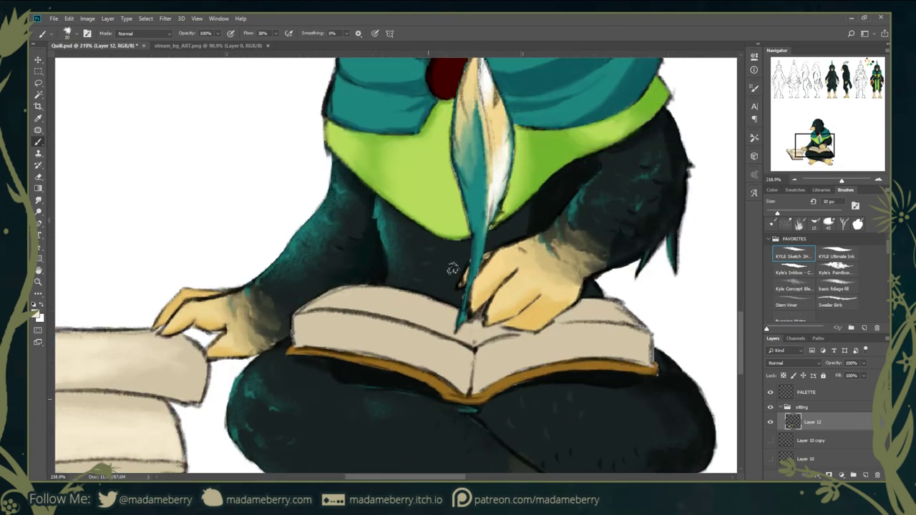
{"action": "scroll", "coordinate": [359, 328], "scroll_direction": "up", "scroll_amount": 2}
{"action": "key", "text": "bracketleft"}
{"action": "key", "text": "bracketleft"}
{"action": "key", "text": "bracketleft"}
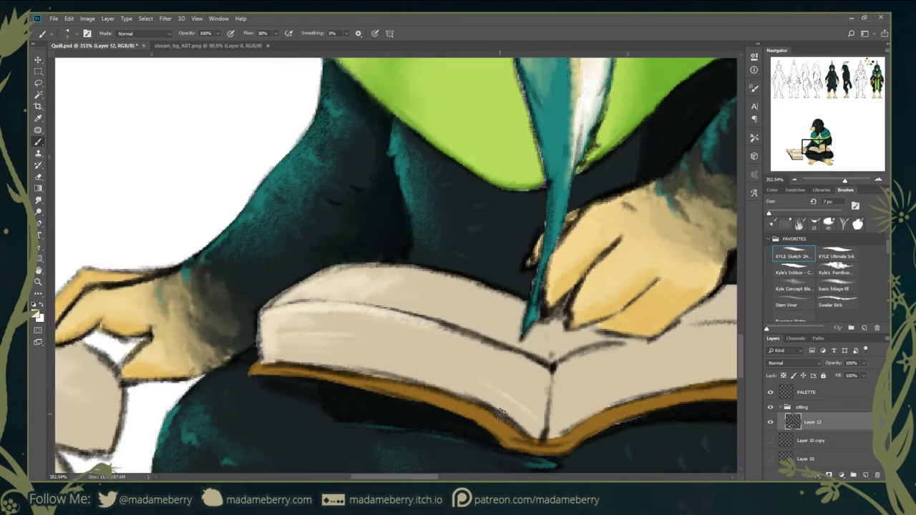
{"action": "scroll", "coordinate": [426, 358], "scroll_direction": "down", "scroll_amount": 3}
{"action": "scroll", "coordinate": [479, 358], "scroll_direction": "left", "scroll_amount": 5}
{"action": "scroll", "coordinate": [331, 300], "scroll_direction": "down", "scroll_amount": 2}
{"action": "key", "text": "r"}
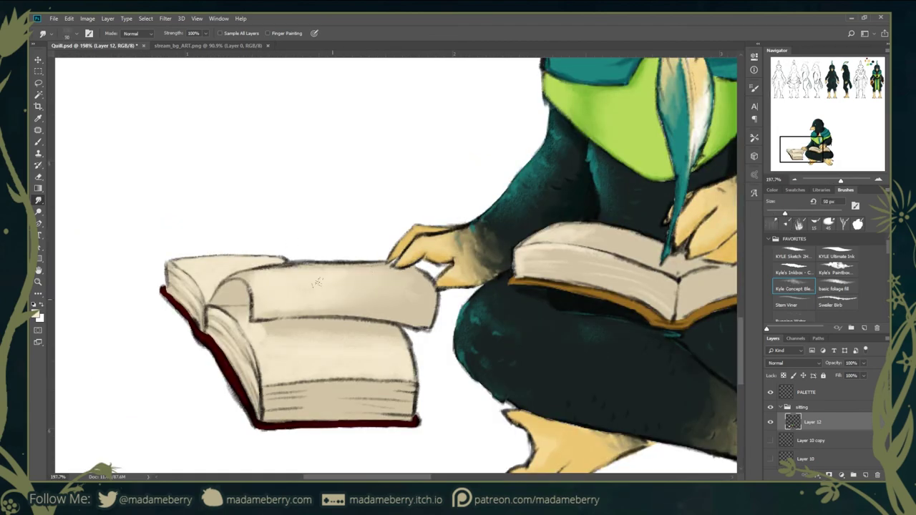
{"action": "key", "text": "b"}
{"action": "scroll", "coordinate": [266, 294], "scroll_direction": "down", "scroll_amount": 3}
{"action": "scroll", "coordinate": [253, 308], "scroll_direction": "up", "scroll_amount": 5}
- Paint tan shading along the page edges with a 9 px brush and soften it by smudging
{"action": "left_click_drag", "start_coordinate": [541, 337], "coordinate": [351, 330]}
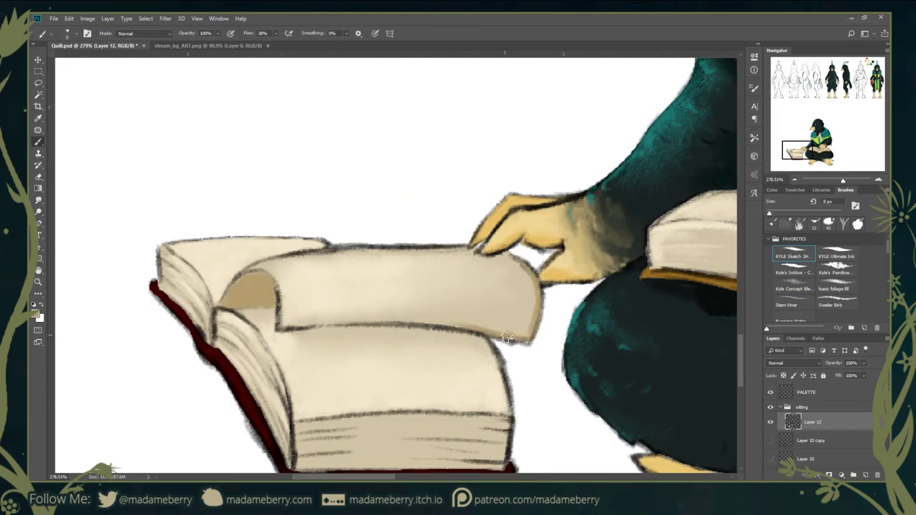
{"action": "scroll", "coordinate": [311, 354], "scroll_direction": "down", "scroll_amount": 2}
{"action": "scroll", "coordinate": [310, 353], "scroll_direction": "right", "scroll_amount": 2}
{"action": "key", "text": "bracketright"}
{"action": "key", "text": "bracketright"}
{"action": "left_click_drag", "start_coordinate": [310, 353], "coordinate": [425, 344]}
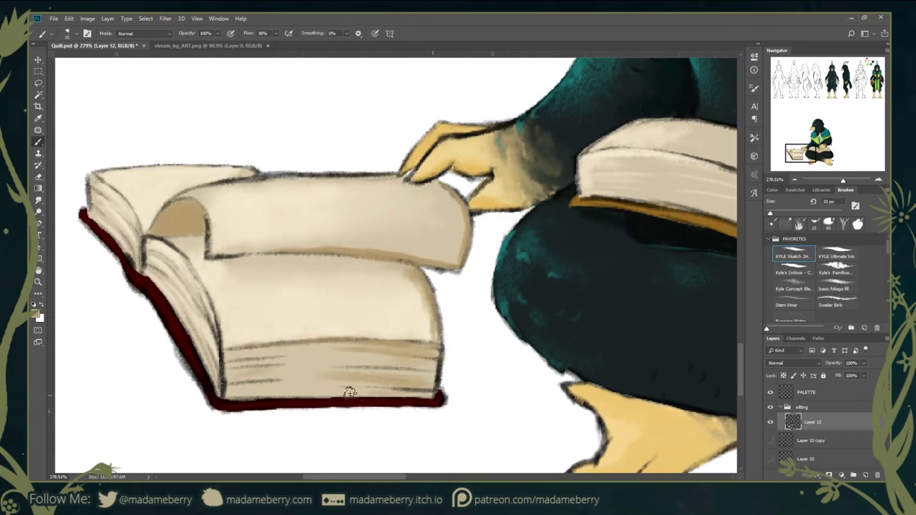
{"action": "key", "text": "r"}
{"action": "key", "text": "b"}
- Review the shaded pages and resize the brush up to 25 px
{"action": "scroll", "coordinate": [372, 307], "scroll_direction": "down", "scroll_amount": 3}
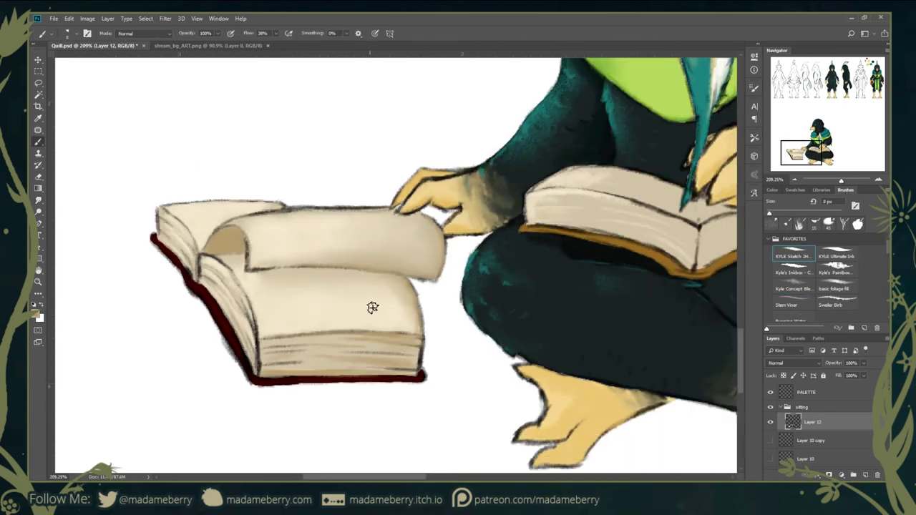
{"action": "scroll", "coordinate": [321, 300], "scroll_direction": "up", "scroll_amount": 3}
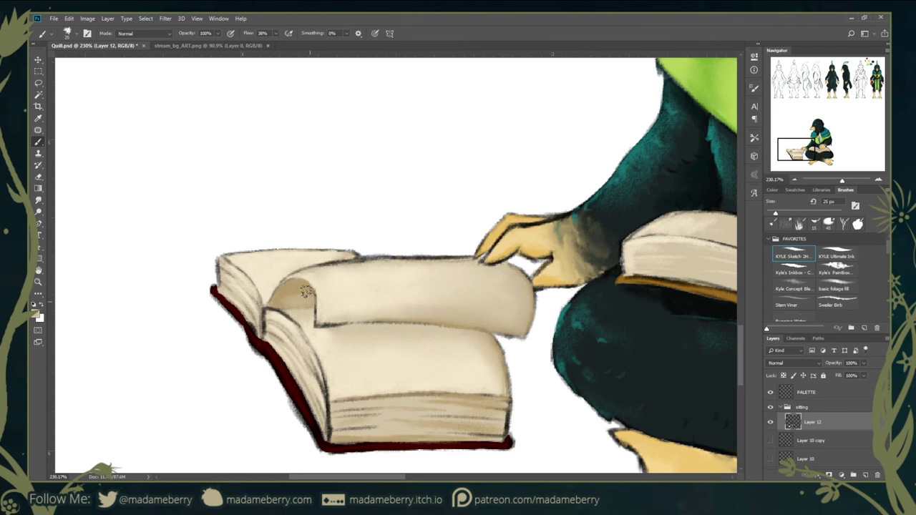
{"action": "scroll", "coordinate": [375, 361], "scroll_direction": "right", "scroll_amount": 5}
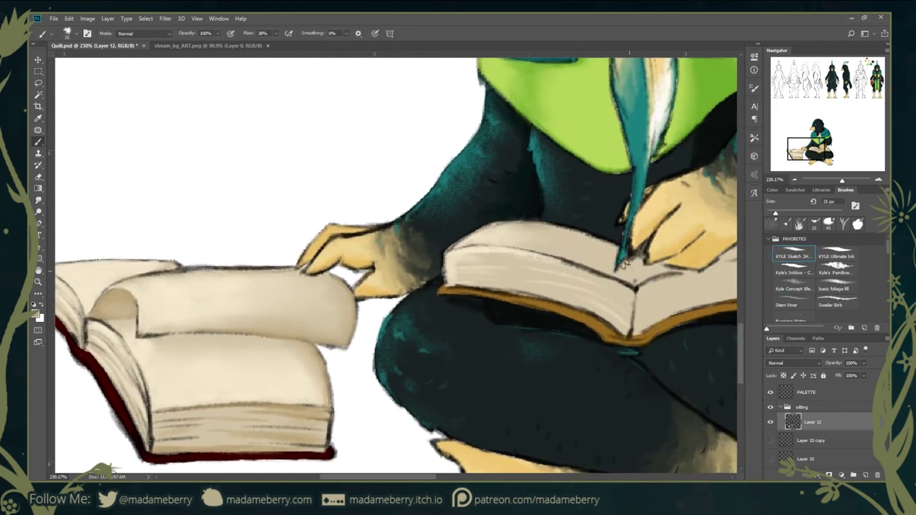
{"action": "scroll", "coordinate": [582, 256], "scroll_direction": "right", "scroll_amount": 5}
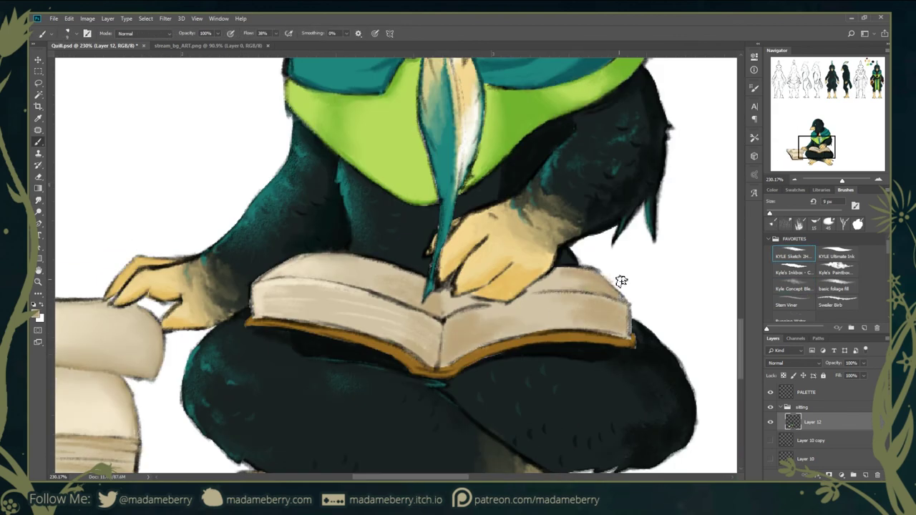
{"action": "key", "text": "bracketleft"}
{"action": "key", "text": "bracketleft"}
{"action": "key", "text": "bracketleft"}
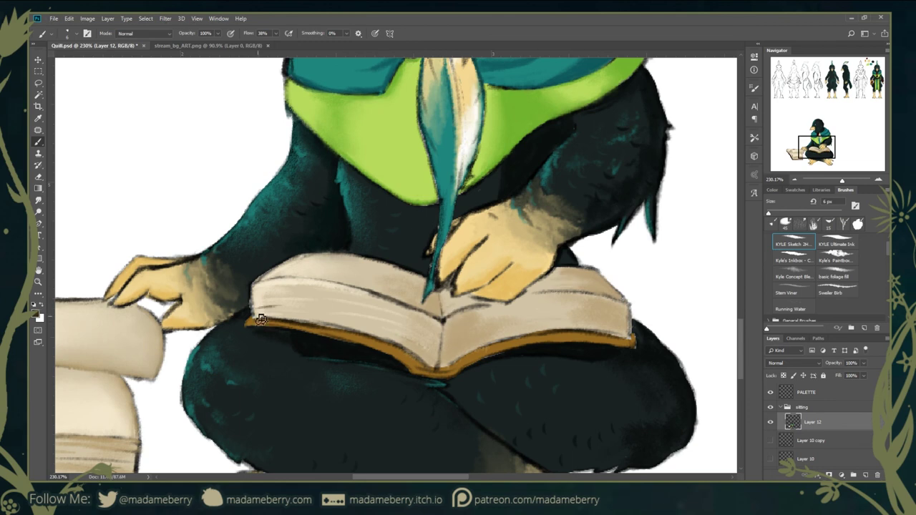
{"action": "scroll", "coordinate": [357, 319], "scroll_direction": "down", "scroll_amount": 2}
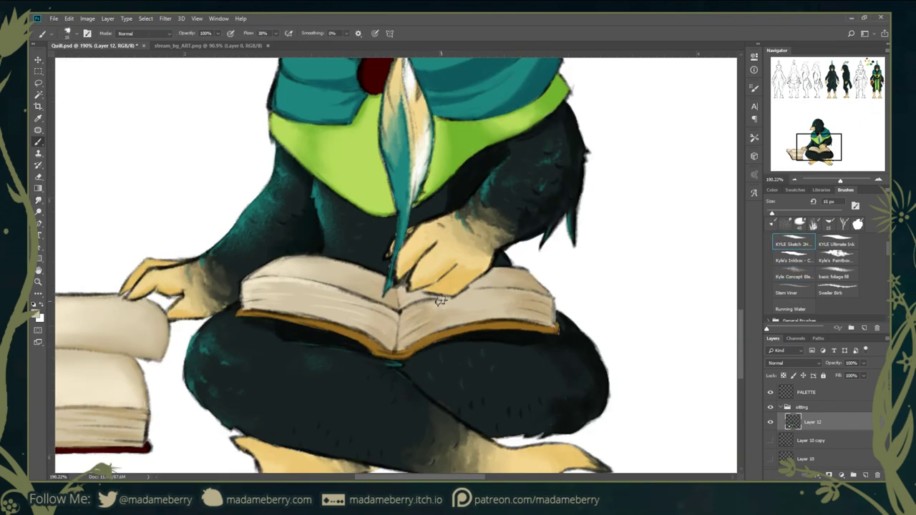
{"action": "scroll", "coordinate": [489, 301], "scroll_direction": "up", "scroll_amount": 3}
{"action": "scroll", "coordinate": [469, 375], "scroll_direction": "down", "scroll_amount": 2}
{"action": "key", "text": "bracketright"}
{"action": "key", "text": "bracketright"}
{"action": "key", "text": "bracketright"}
{"action": "scroll", "coordinate": [501, 307], "scroll_direction": "down", "scroll_amount": 3}
{"action": "scroll", "coordinate": [586, 237], "scroll_direction": "up", "scroll_amount": 3}
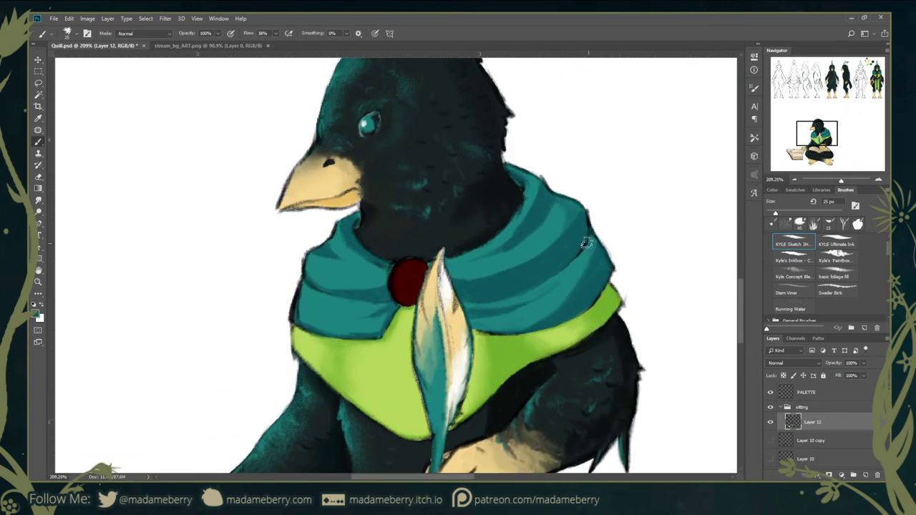
{"action": "scroll", "coordinate": [269, 262], "scroll_direction": "down", "scroll_amount": 2}
{"action": "scroll", "coordinate": [268, 262], "scroll_direction": "up", "scroll_amount": 3}
{"action": "scroll", "coordinate": [268, 262], "scroll_direction": "down", "scroll_amount": 4}
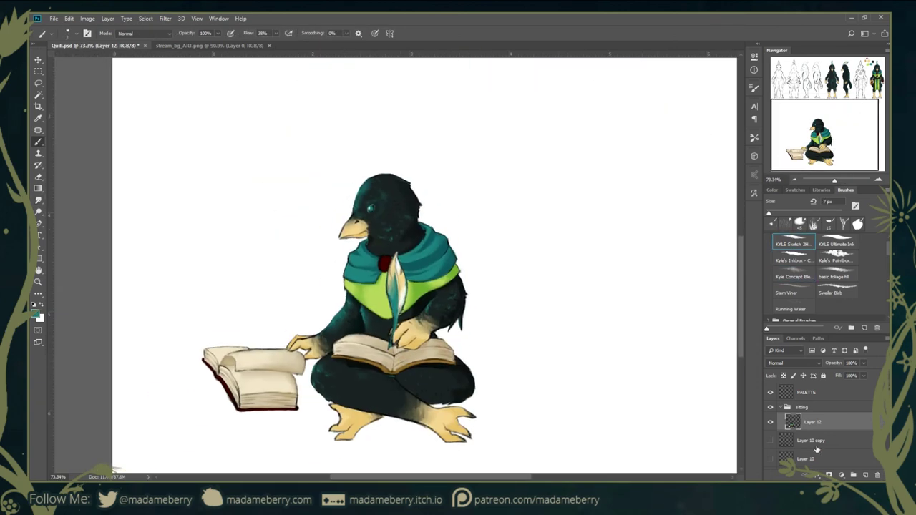
- Paint a green grass oval beneath the character and reposition the seated figure group
{"action": "key", "text": "b"}
{"action": "mouse_move", "coordinate": [454, 317]}
{"action": "left_mouse_down"}
{"action": "mouse_move", "coordinate": [194, 317]}
{"action": "mouse_move", "coordinate": [215, 401]}
{"action": "mouse_move", "coordinate": [440, 346]}
{"action": "left_mouse_up"}
{"action": "scroll", "coordinate": [283, 387], "scroll_direction": "up", "scroll_amount": 3}
{"action": "scroll", "coordinate": [283, 387], "scroll_direction": "up", "scroll_amount": 1}
{"action": "scroll", "coordinate": [282, 386], "scroll_direction": "down", "scroll_amount": 5}
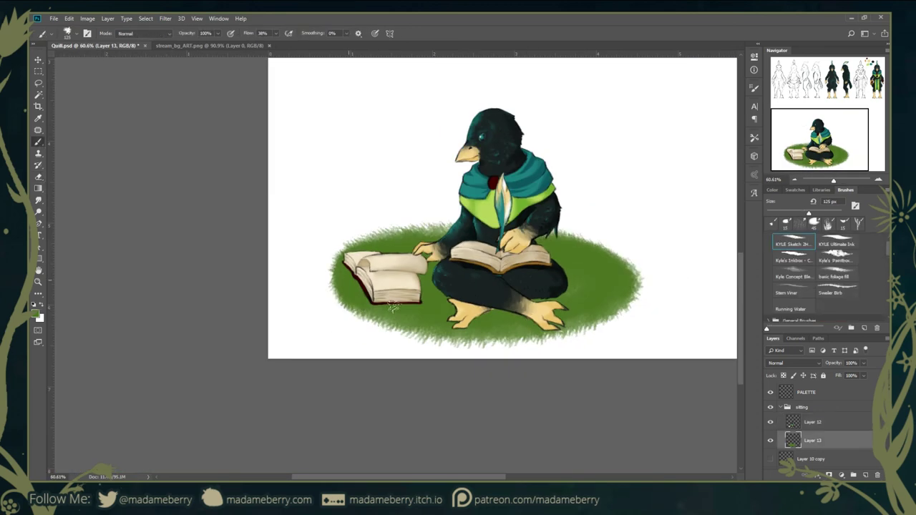
{"action": "key", "text": "v"}
{"action": "left_click_drag", "start_coordinate": [686, 362], "coordinate": [598, 401]}
{"action": "key", "text": "b"}
- Choose the Stem Viner brush and sample canvas colours for grass stems and vegetation
{"action": "scroll", "coordinate": [440, 317], "scroll_direction": "up", "scroll_amount": 3}
{"action": "left_click", "coordinate": [786, 293]}
{"action": "scroll", "coordinate": [558, 251], "scroll_direction": "down", "scroll_amount": 4}
{"action": "scroll", "coordinate": [823, 286], "scroll_direction": "down", "scroll_amount": 5}
{"action": "scroll", "coordinate": [644, 243], "scroll_direction": "up", "scroll_amount": 2}
{"action": "key", "text": "i"}
{"action": "key", "text": "b"}
{"action": "key", "text": "i"}
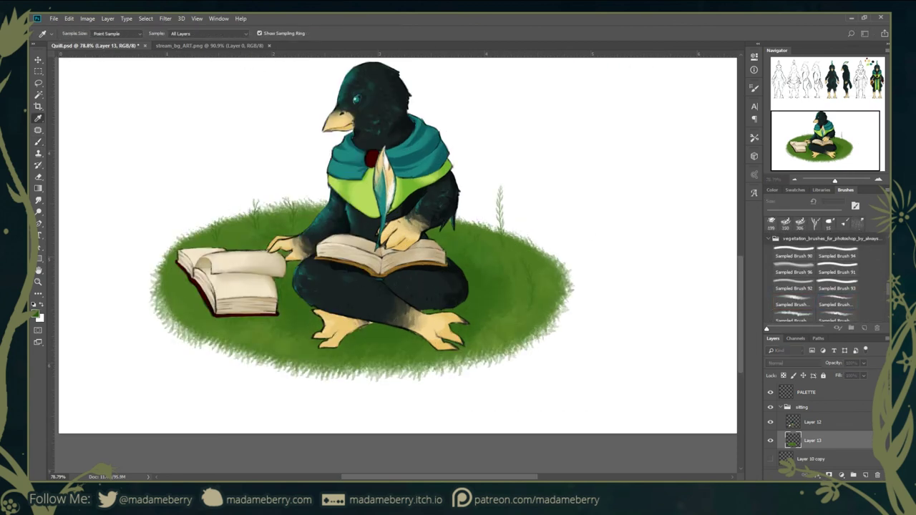
{"action": "key", "text": "b"}
- Switch the shading layer to the Overlay blend mode and fit the canvas in view
{"action": "scroll", "coordinate": [638, 265], "scroll_direction": "down", "scroll_amount": 2}
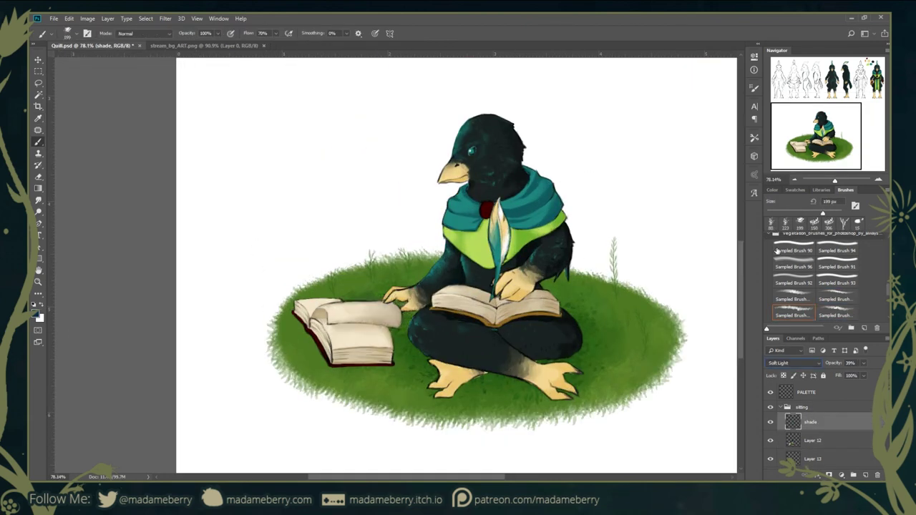
{"action": "key", "text": "Down"}
{"action": "key", "text": "Down"}
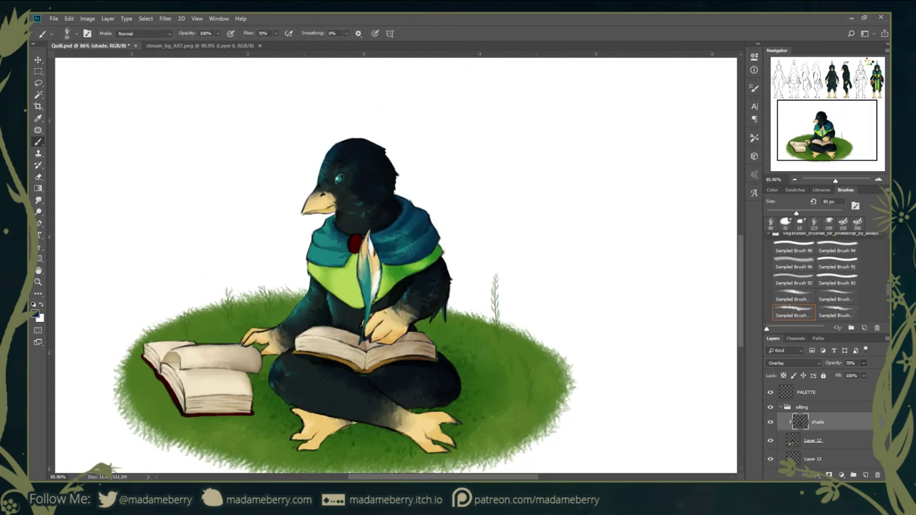
{"action": "key", "text": "b"}
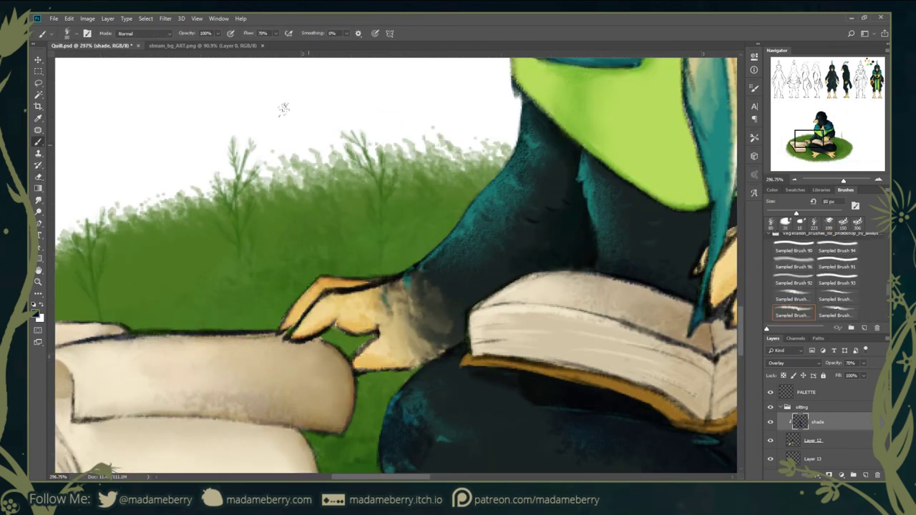
{"action": "key", "text": "ctrl+0"}
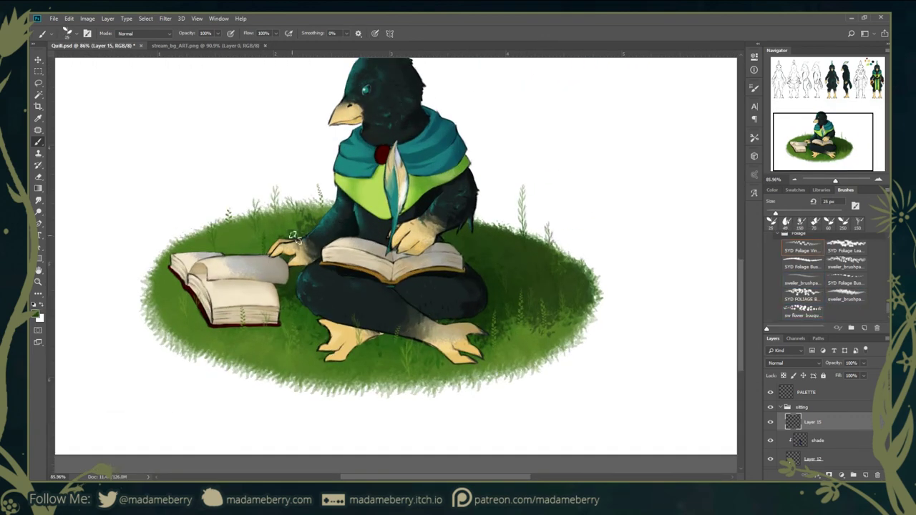
- Stamp white flower clusters on the grass with SYD Foliage brushes and scribble writing on the lower book page
{"action": "left_click", "coordinate": [846, 247]}
{"action": "left_click", "coordinate": [532, 299]}
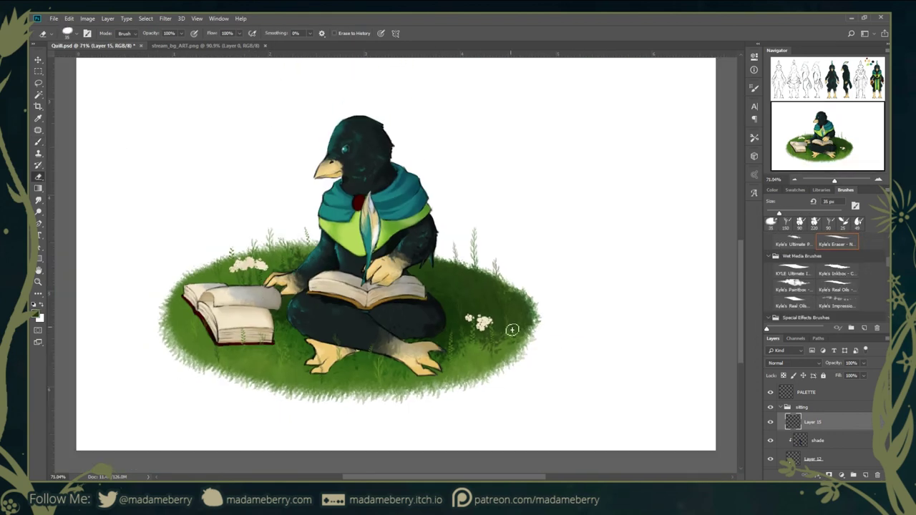
{"action": "left_click", "coordinate": [845, 282]}
{"action": "left_click", "coordinate": [469, 283]}
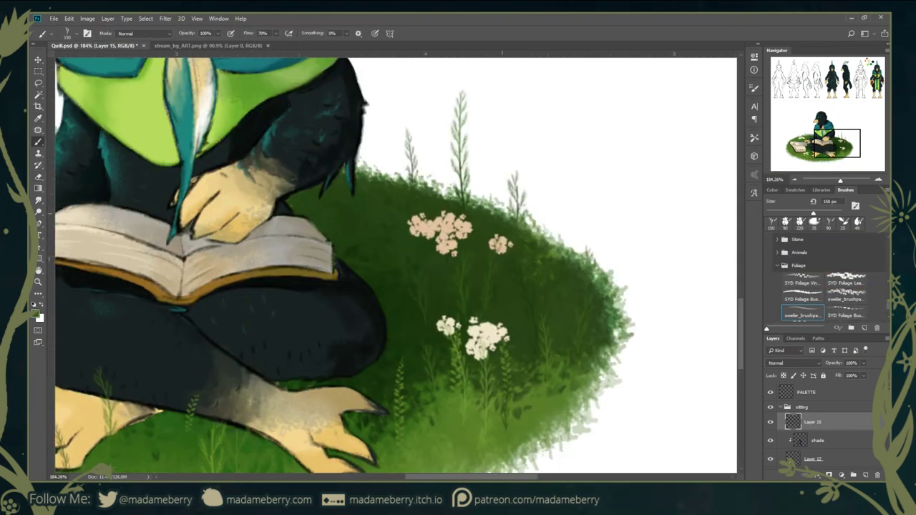
{"action": "scroll", "coordinate": [794, 263], "scroll_direction": "up", "scroll_amount": 5}
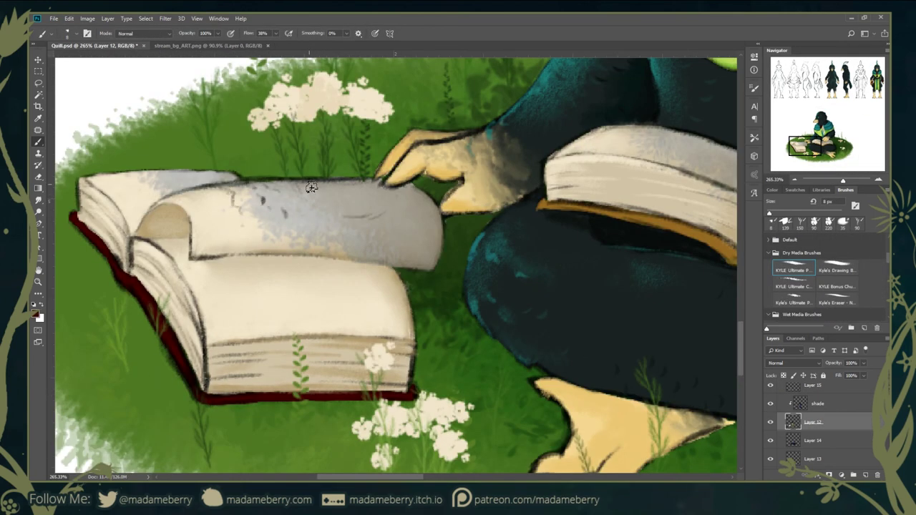
{"action": "mouse_move", "coordinate": [225, 331]}
{"action": "left_mouse_down"}
{"action": "mouse_move", "coordinate": [209, 235]}
{"action": "mouse_move", "coordinate": [320, 205]}
{"action": "left_mouse_up"}
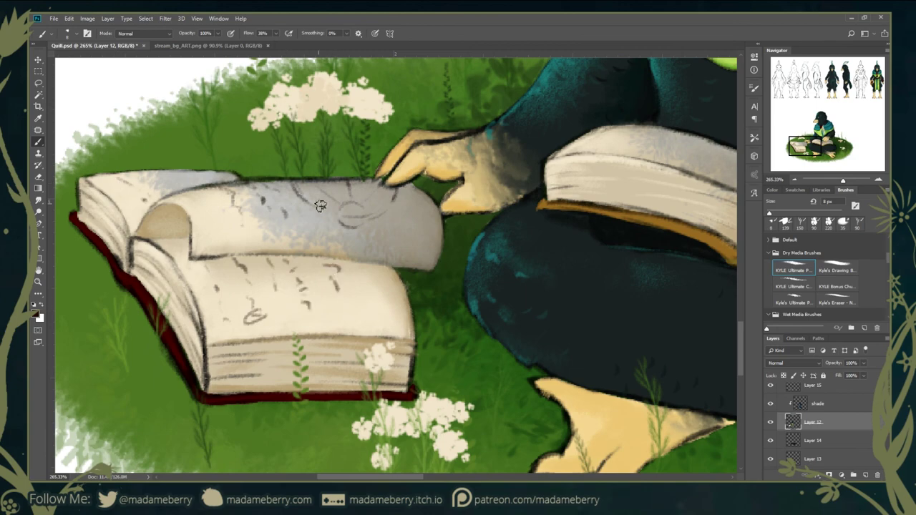